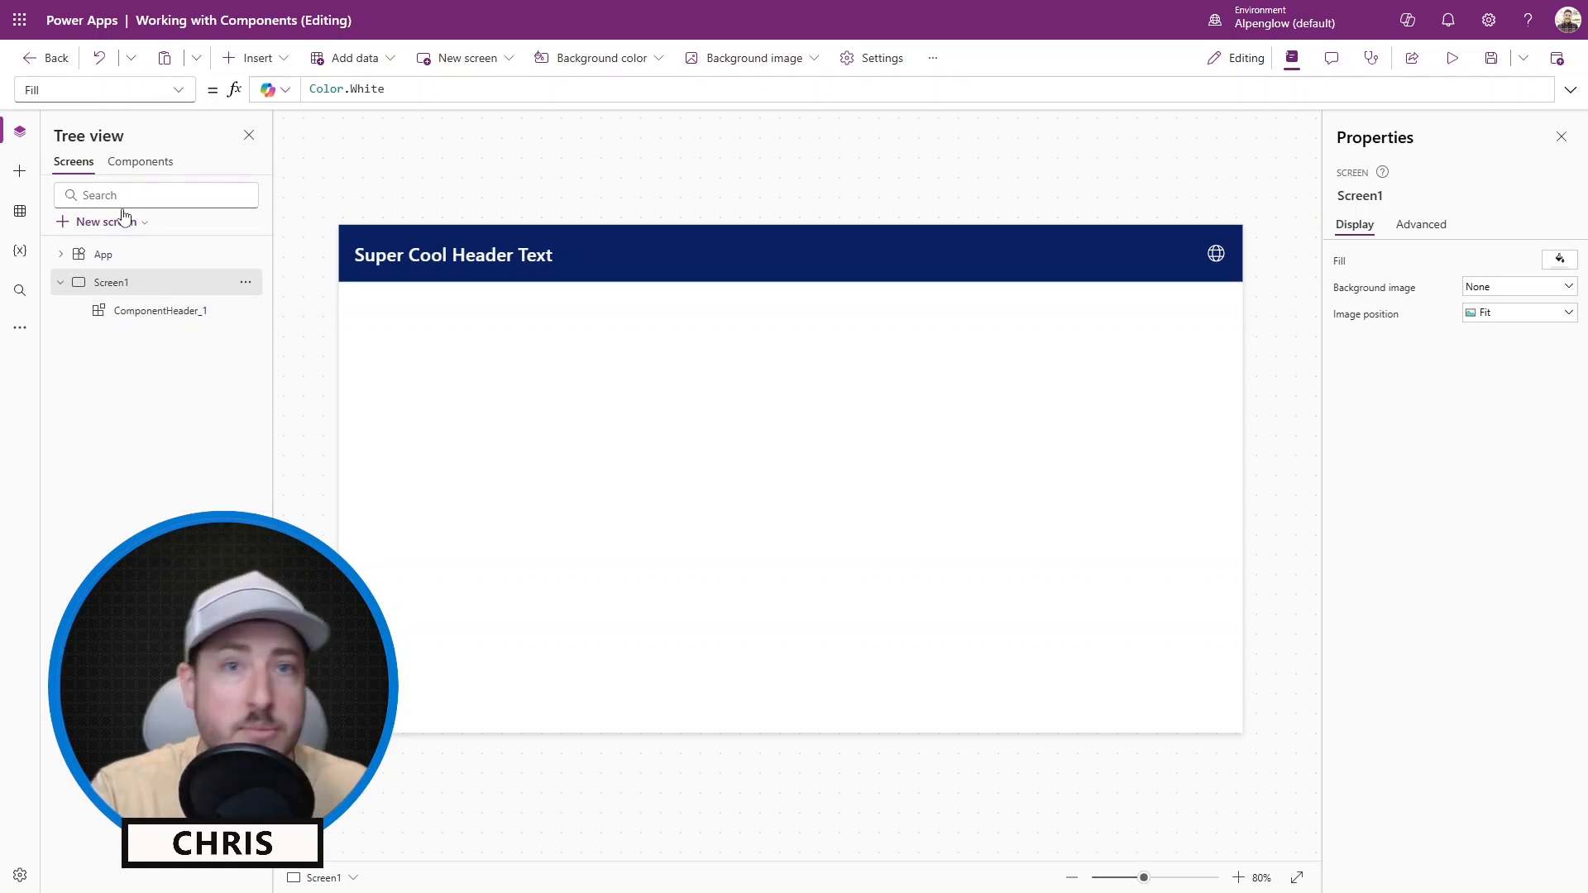
Examine the finished header component in the components list and on the screen.
left_click(143, 166)
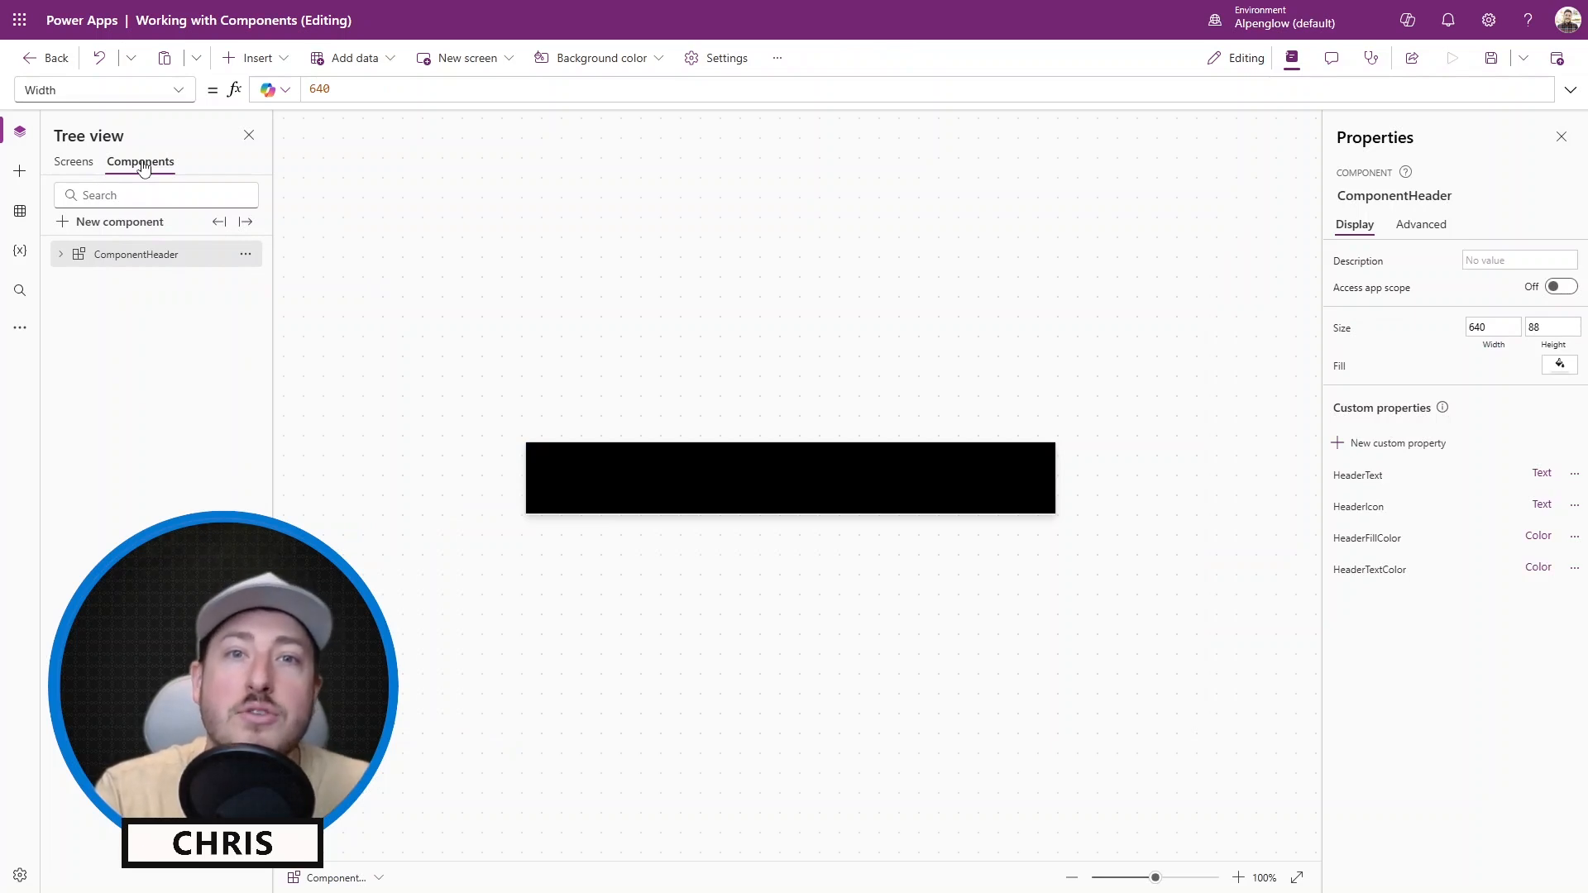
left_click(77, 164)
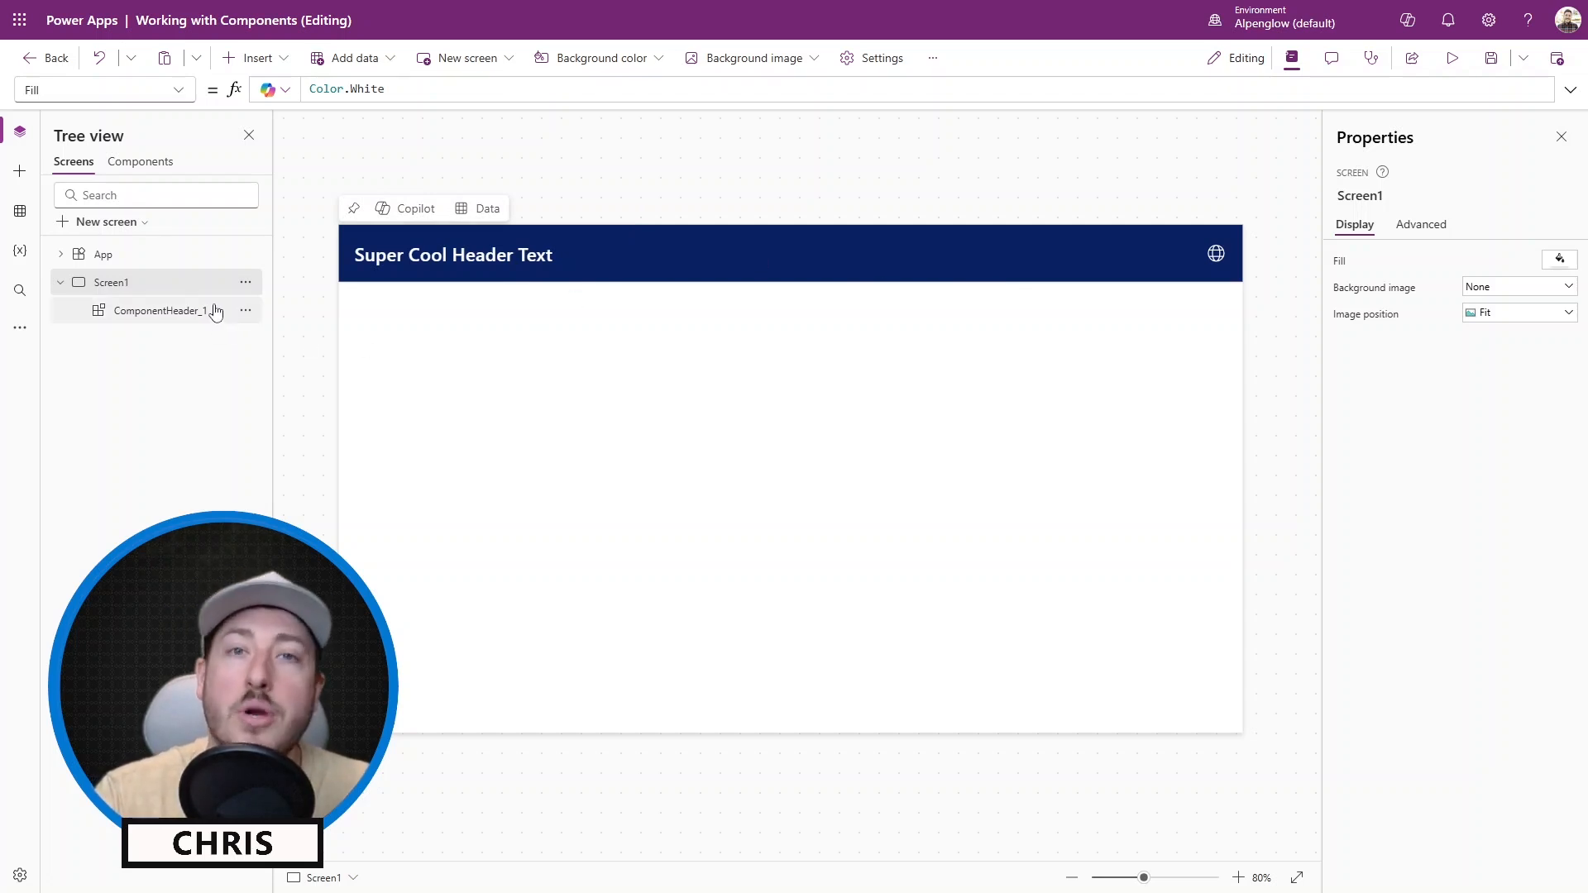
left_click(162, 311)
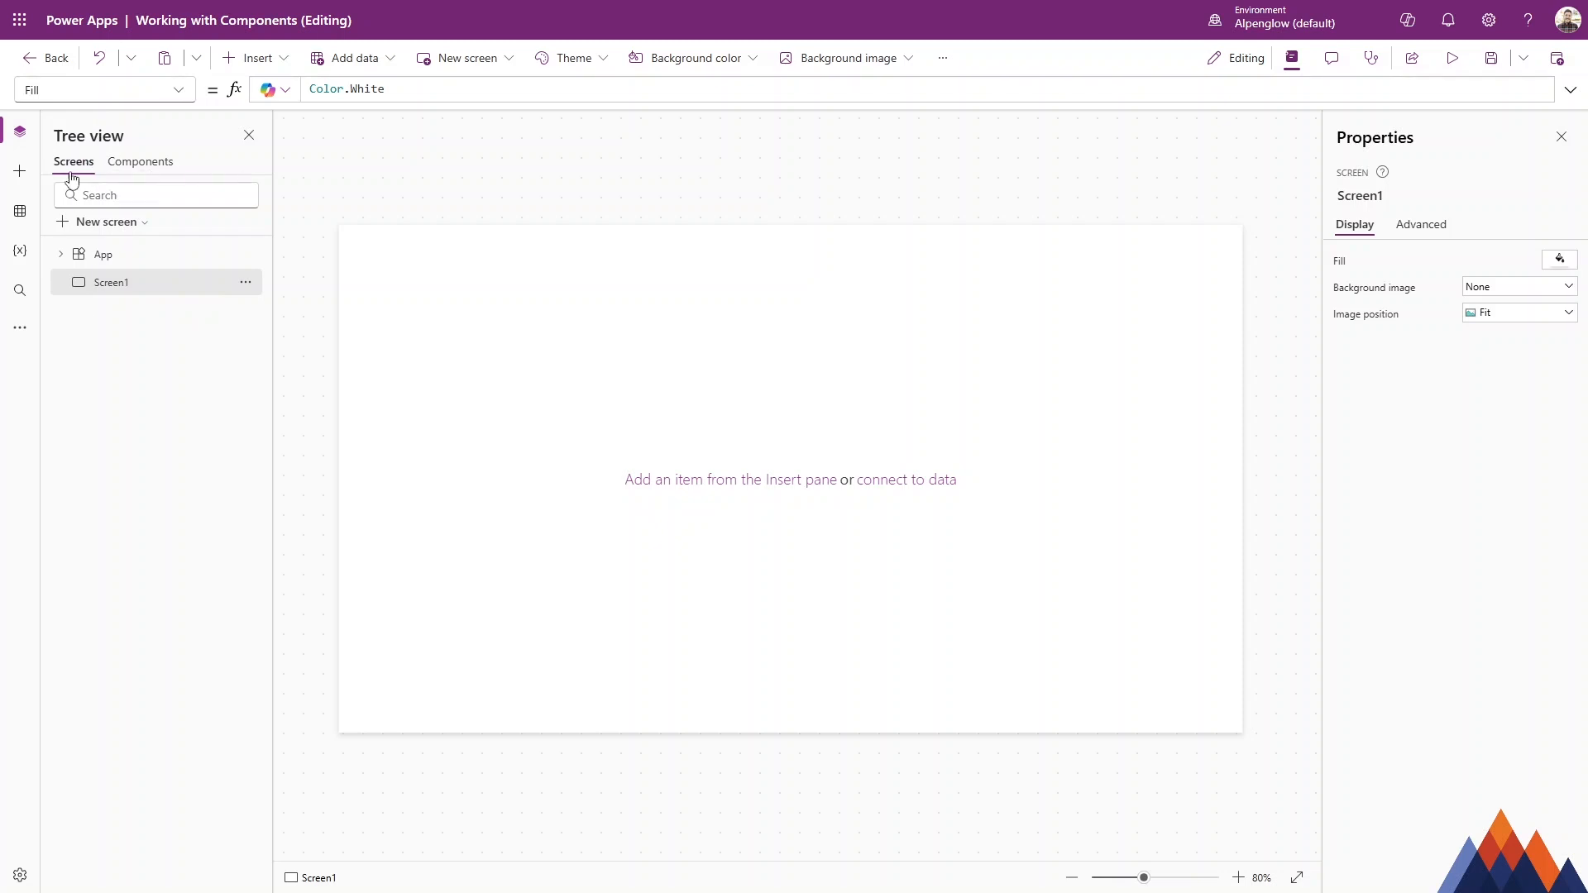
Create a new component and rename it ComponentHeader.
left_click(137, 165)
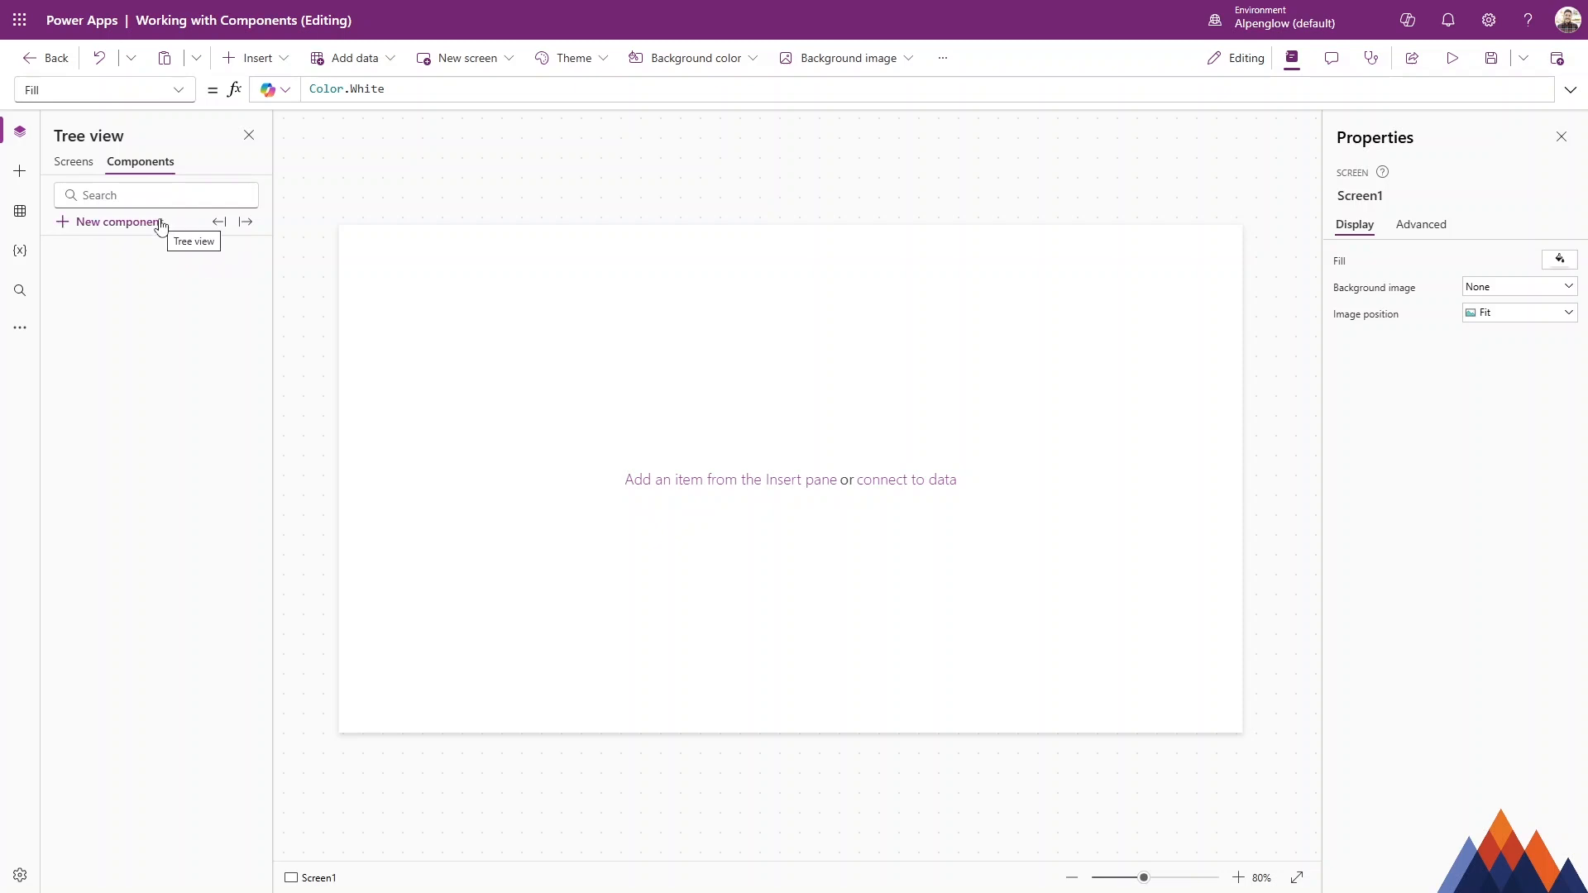
left_click(131, 222)
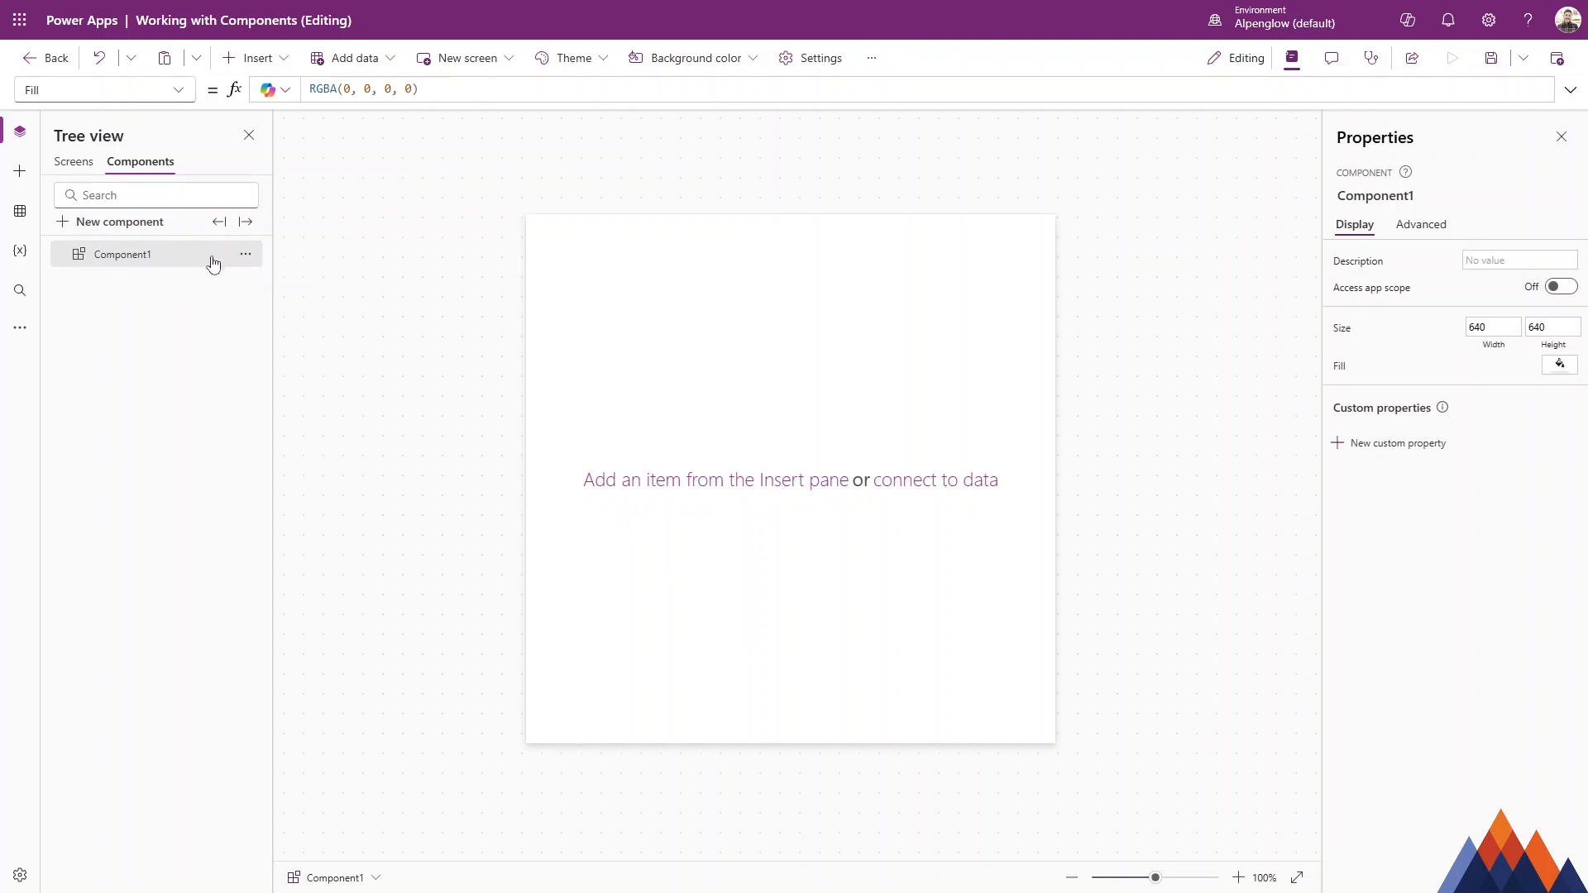
left_click(246, 254)
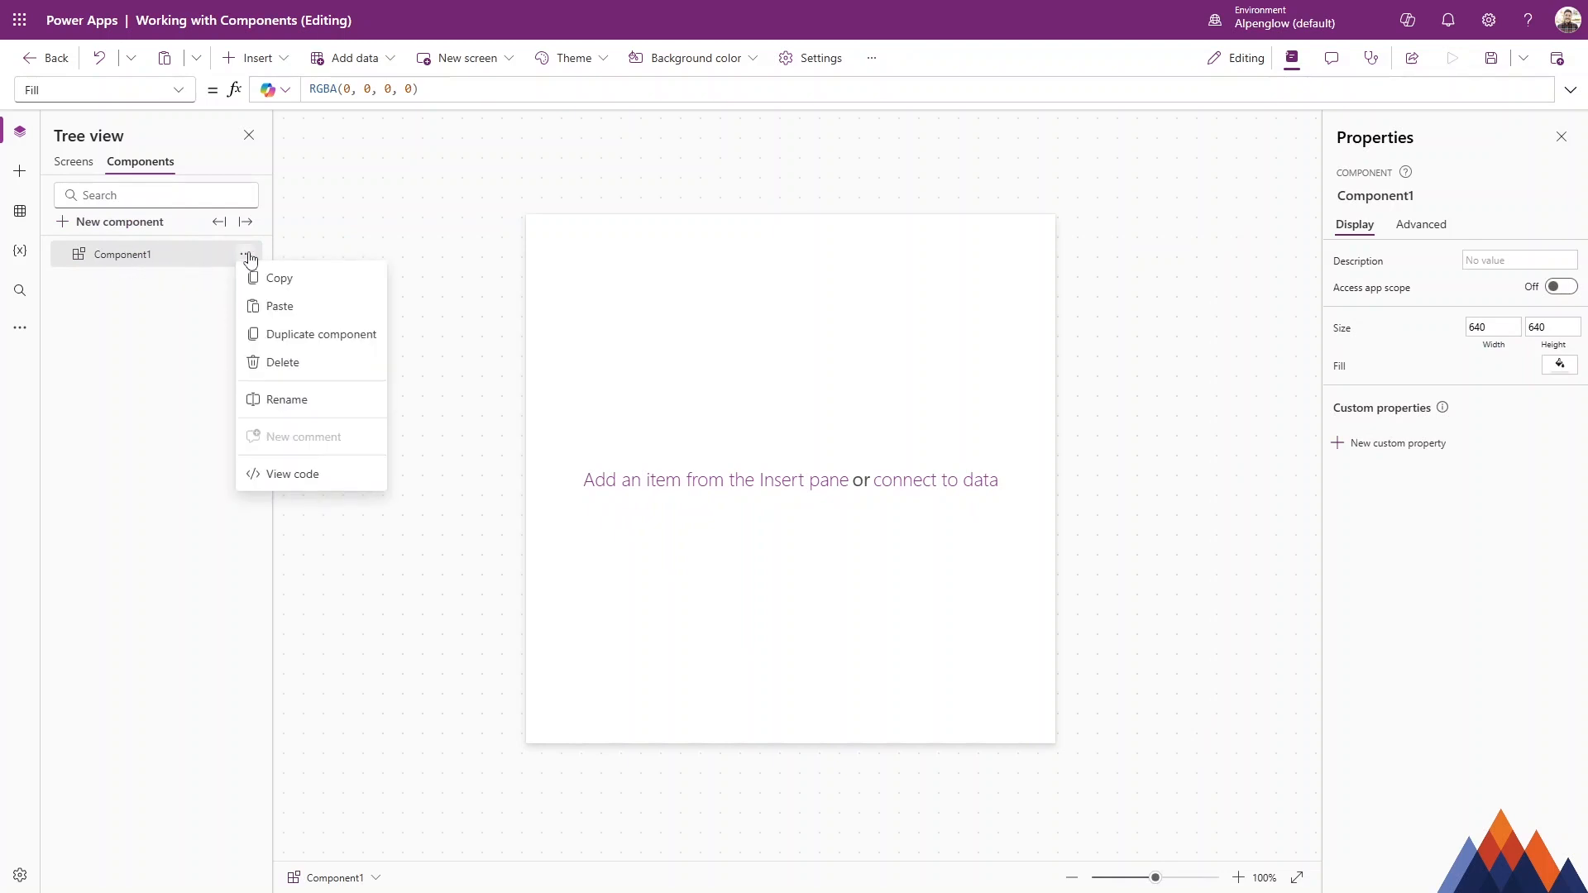
left_click(304, 405)
key("End")
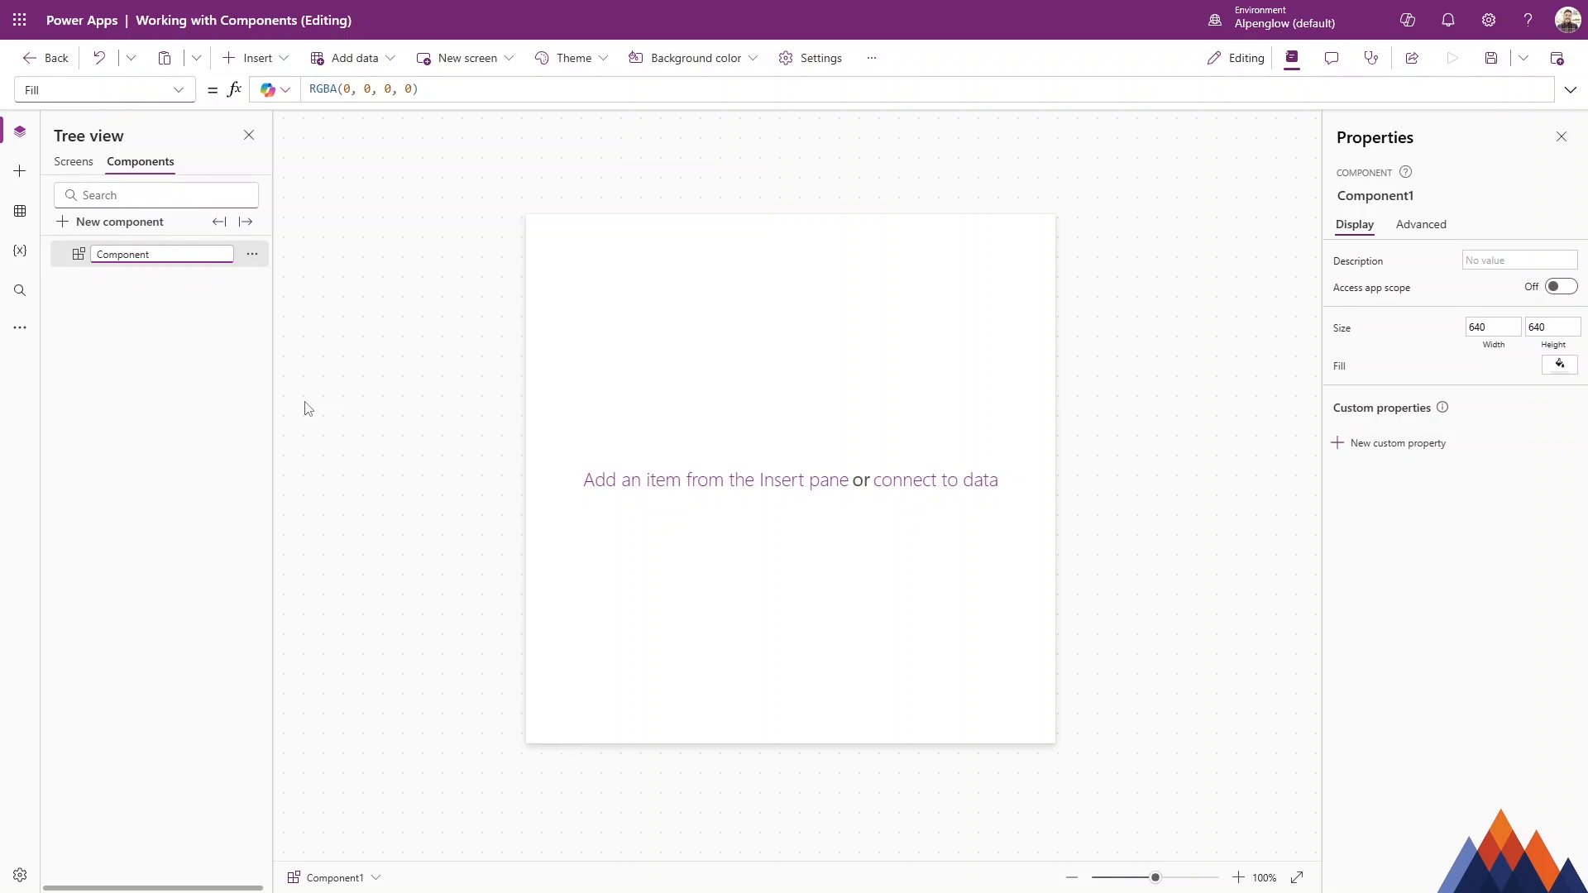
type("Header")
key("Return")
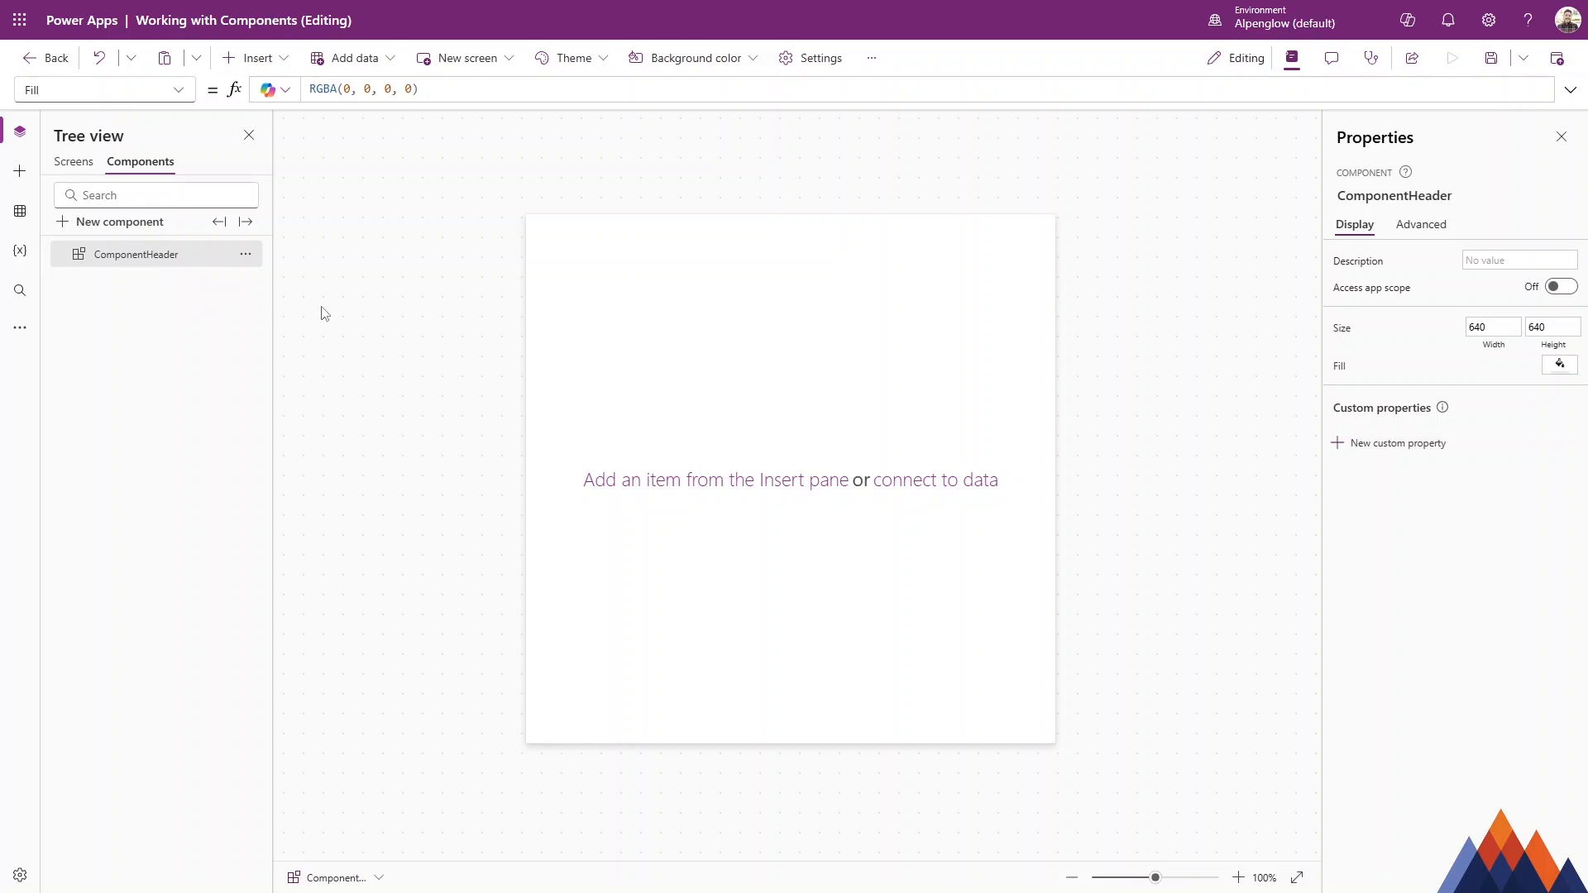
left_click(74, 161)
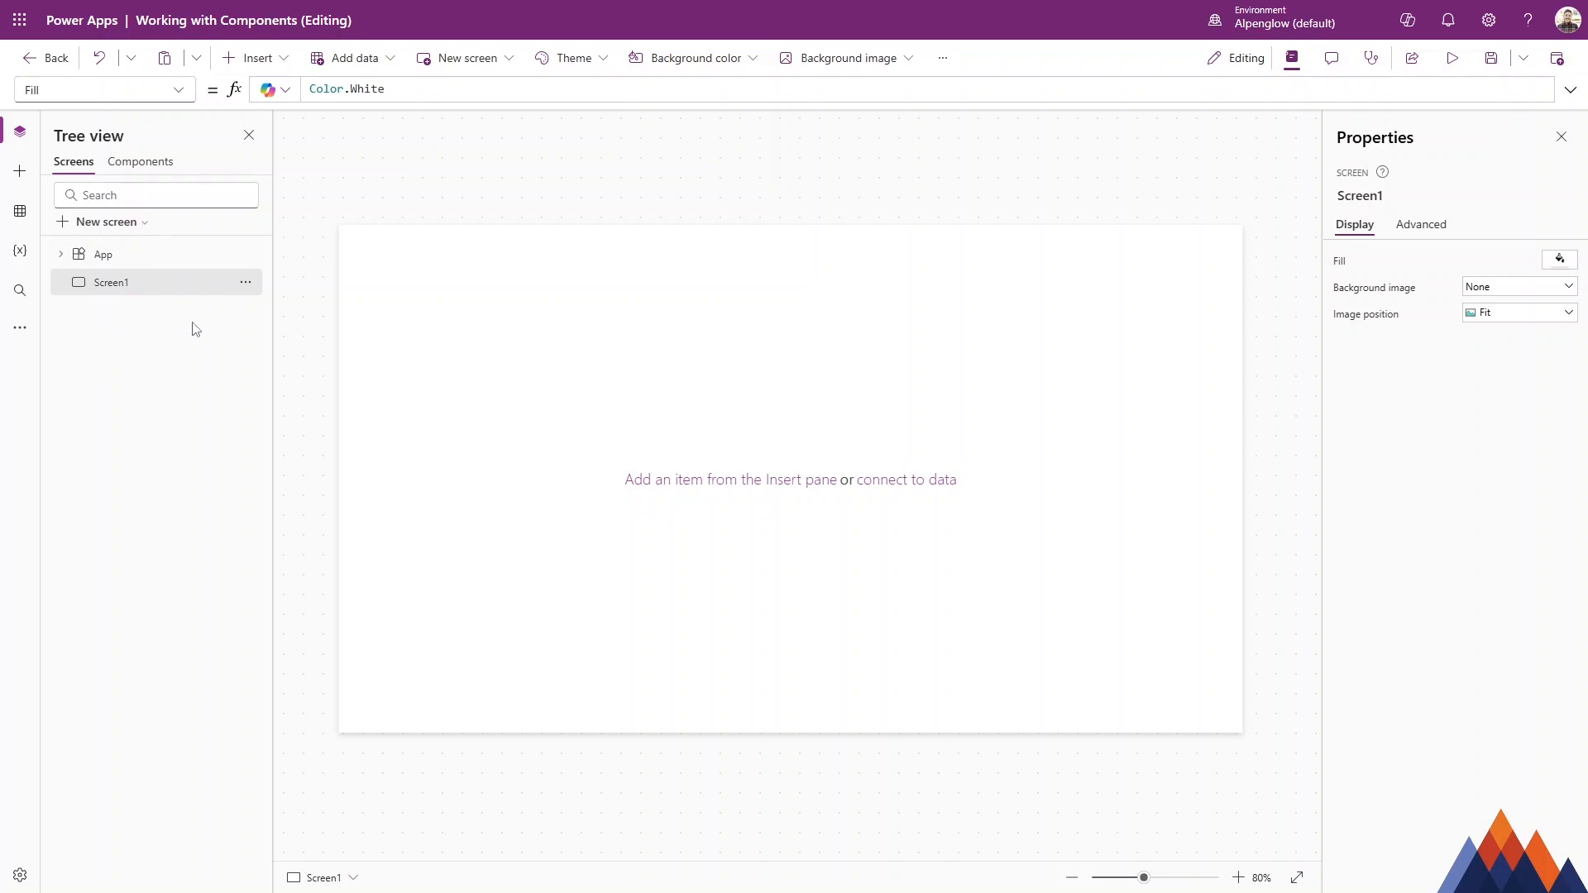
left_click(137, 165)
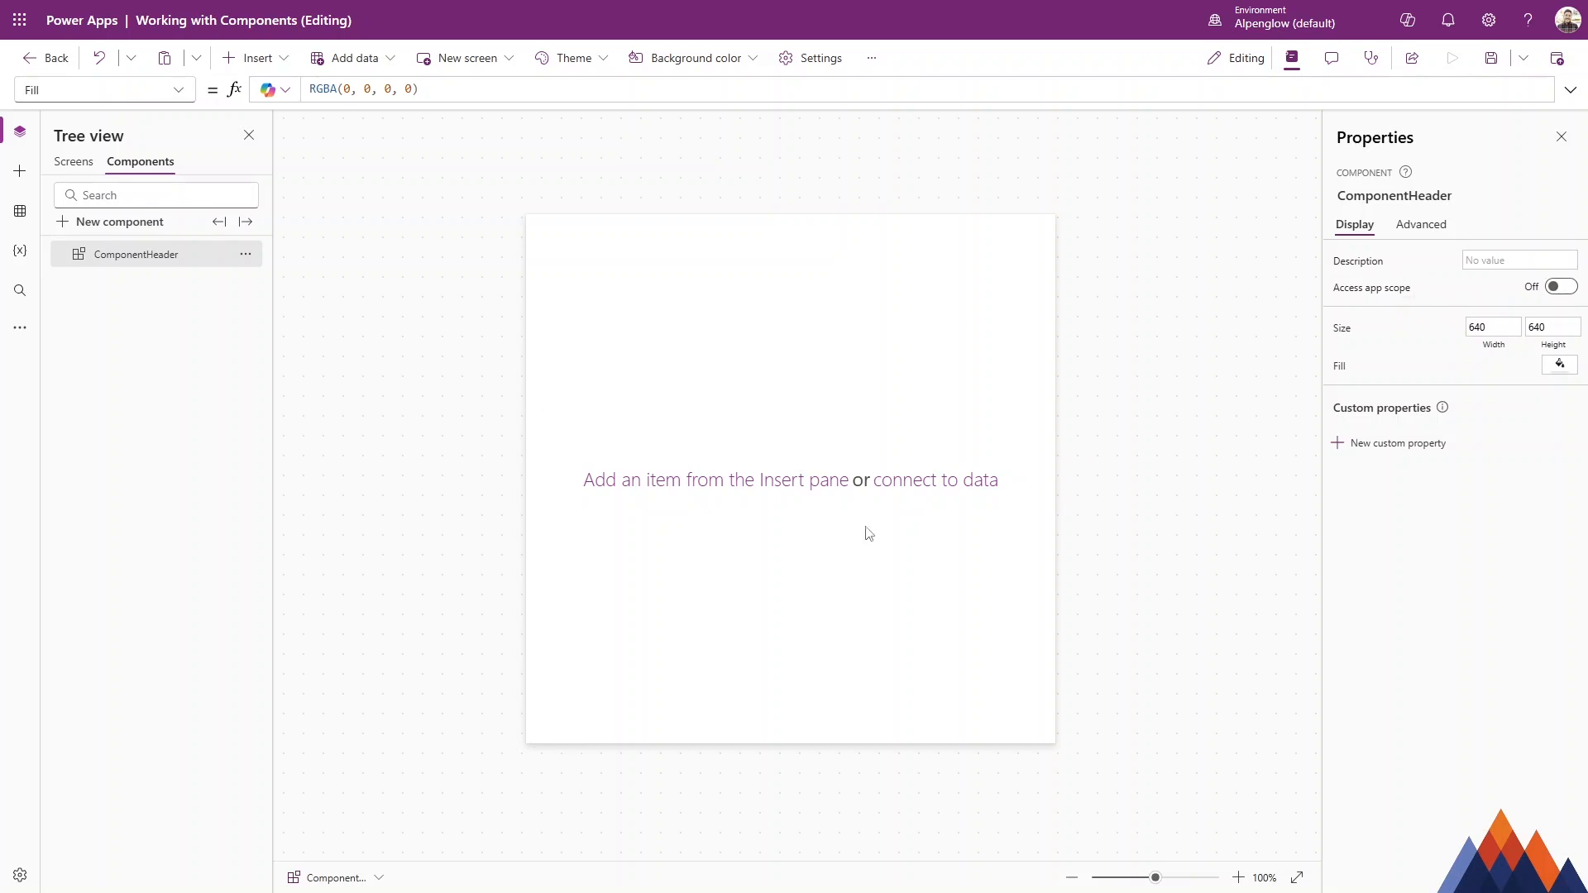
left_click(76, 166)
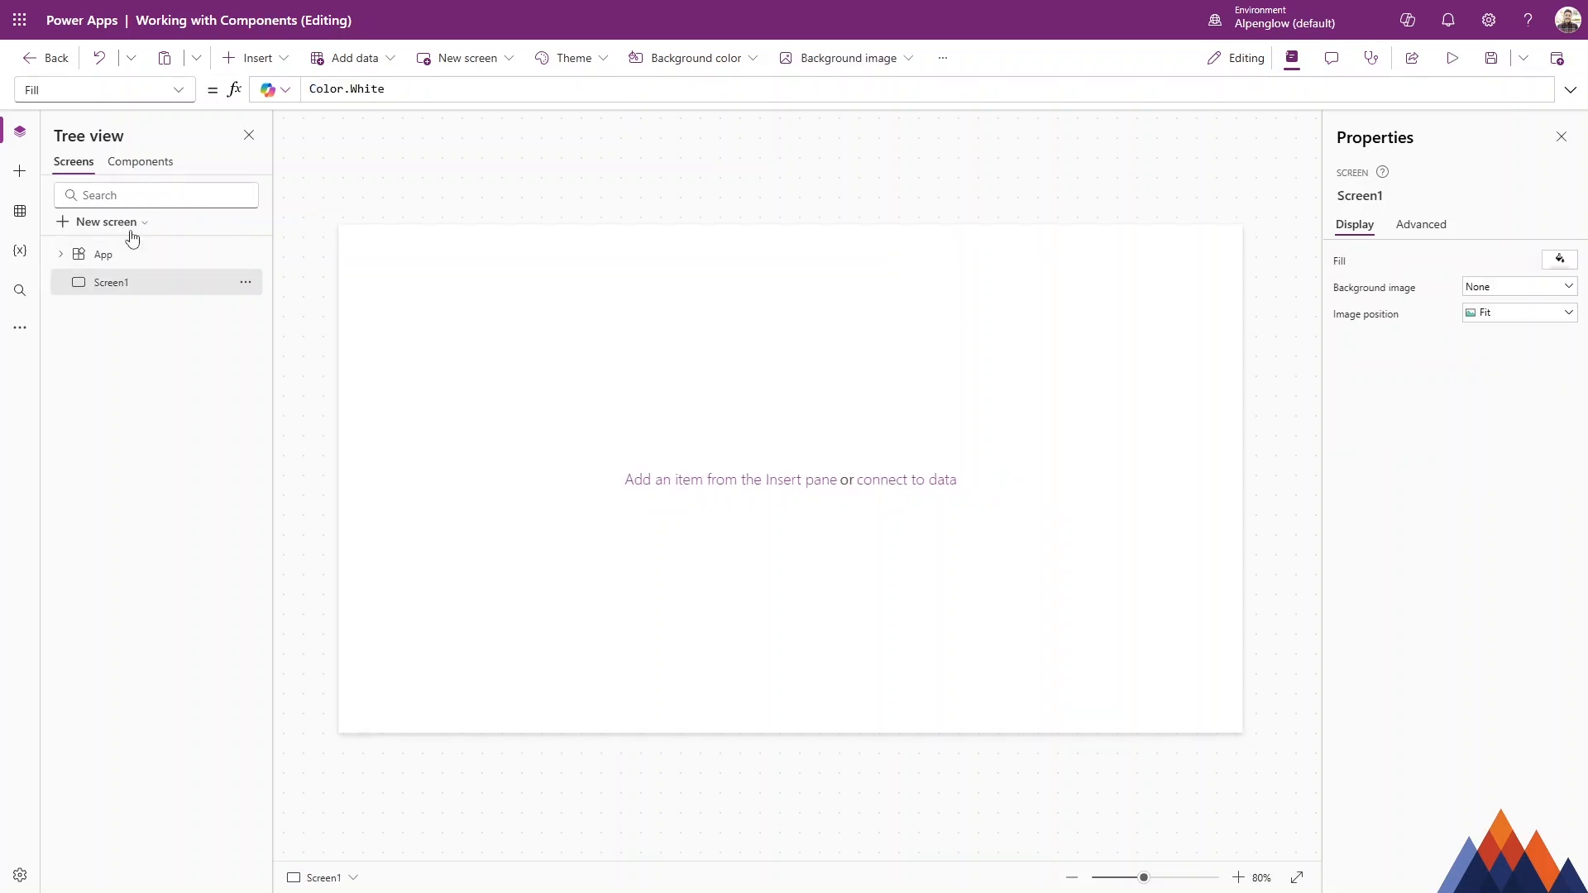
left_click(145, 163)
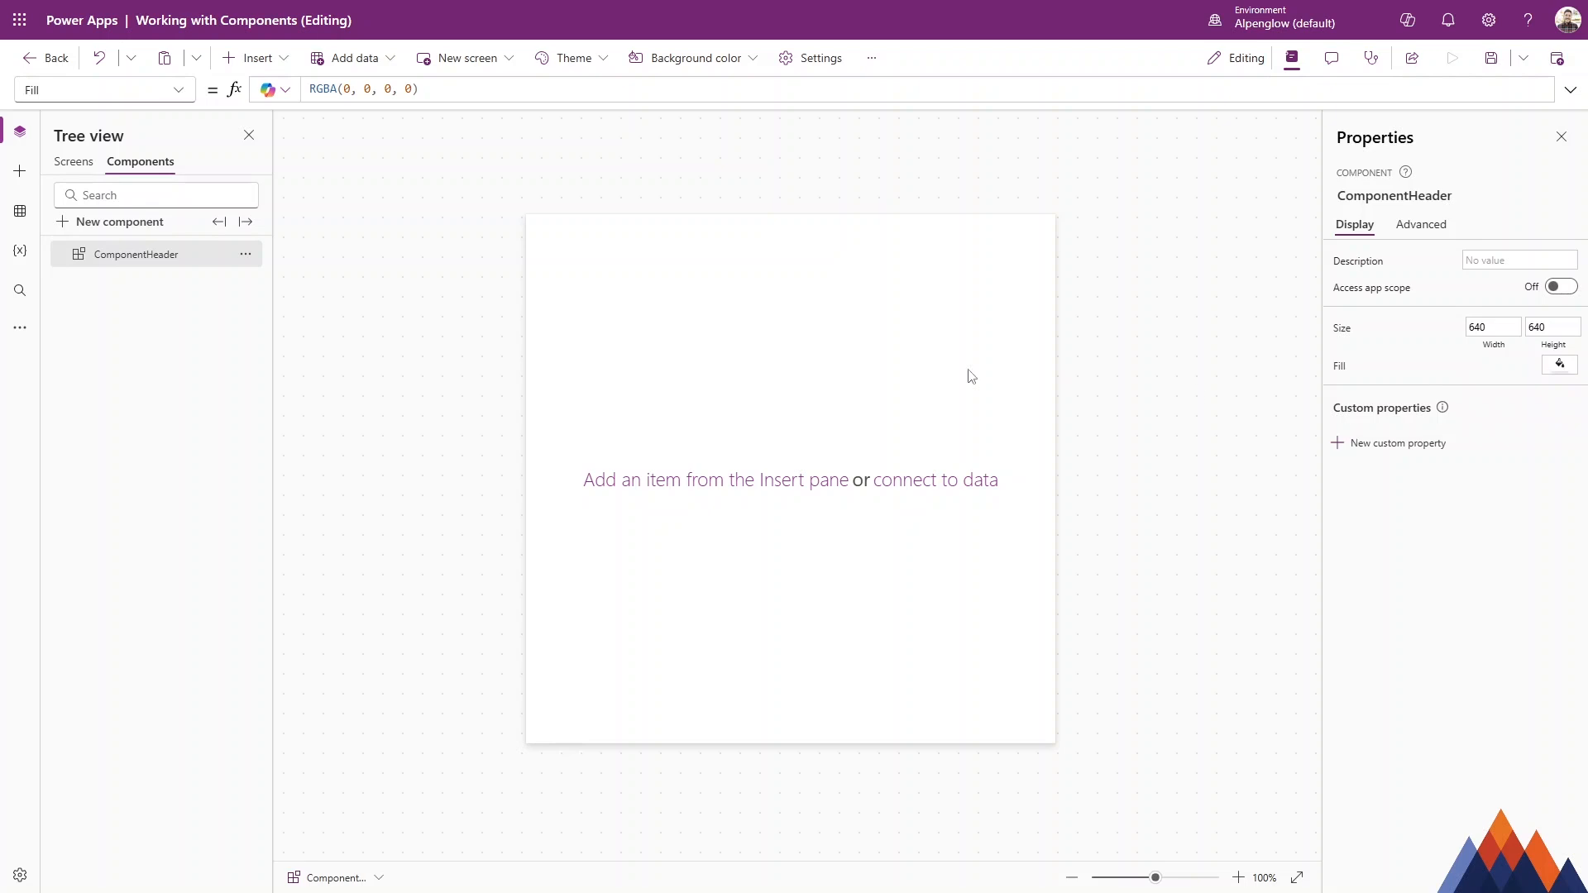
left_click(1558, 365)
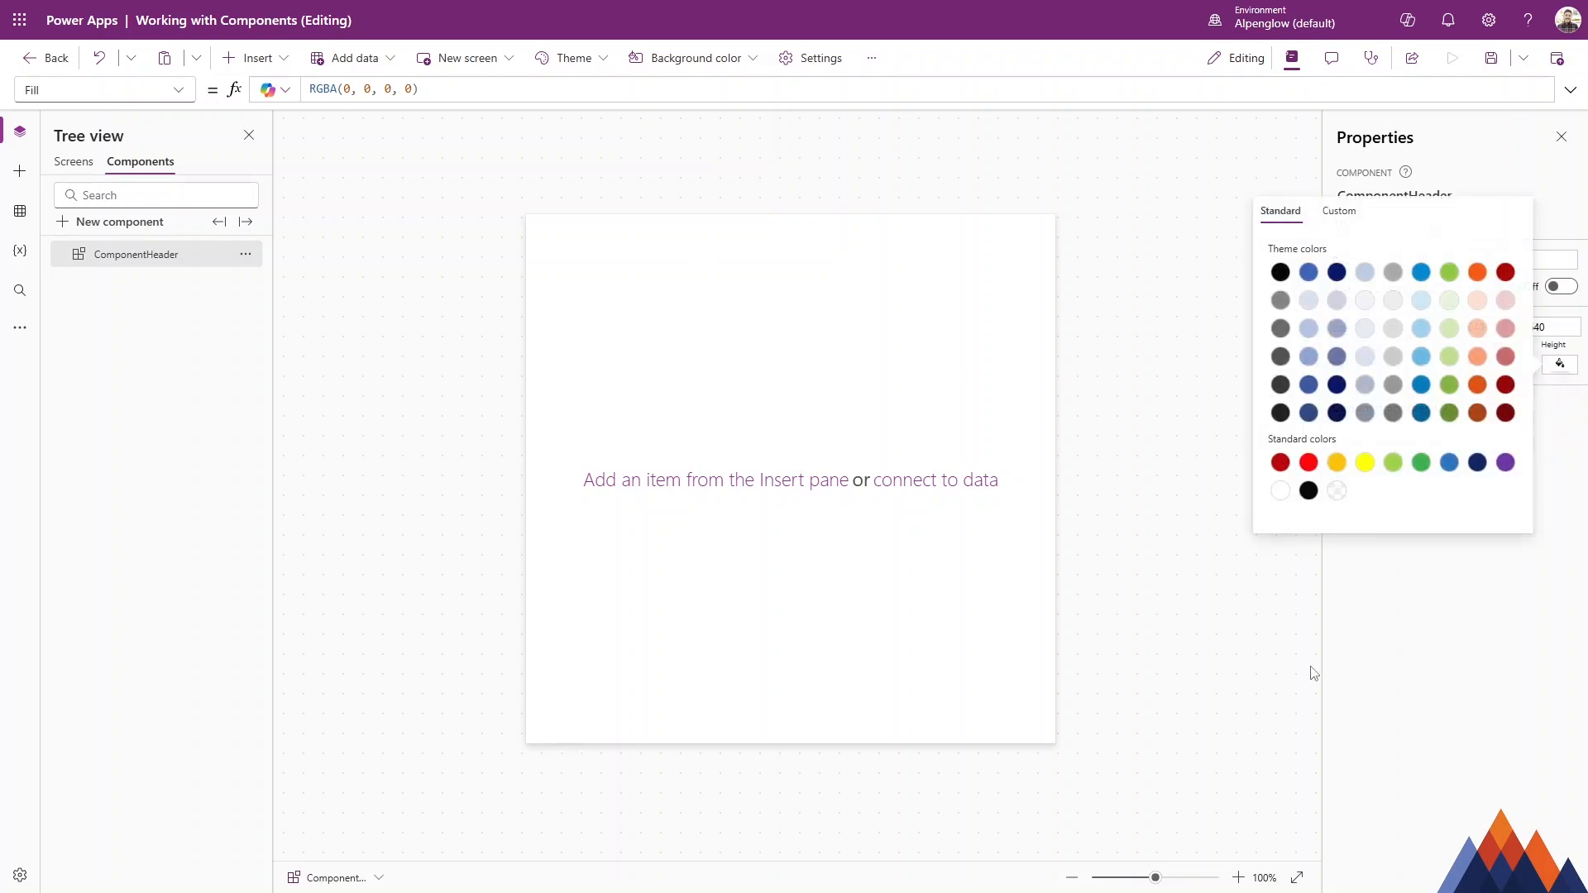
left_click(1560, 442)
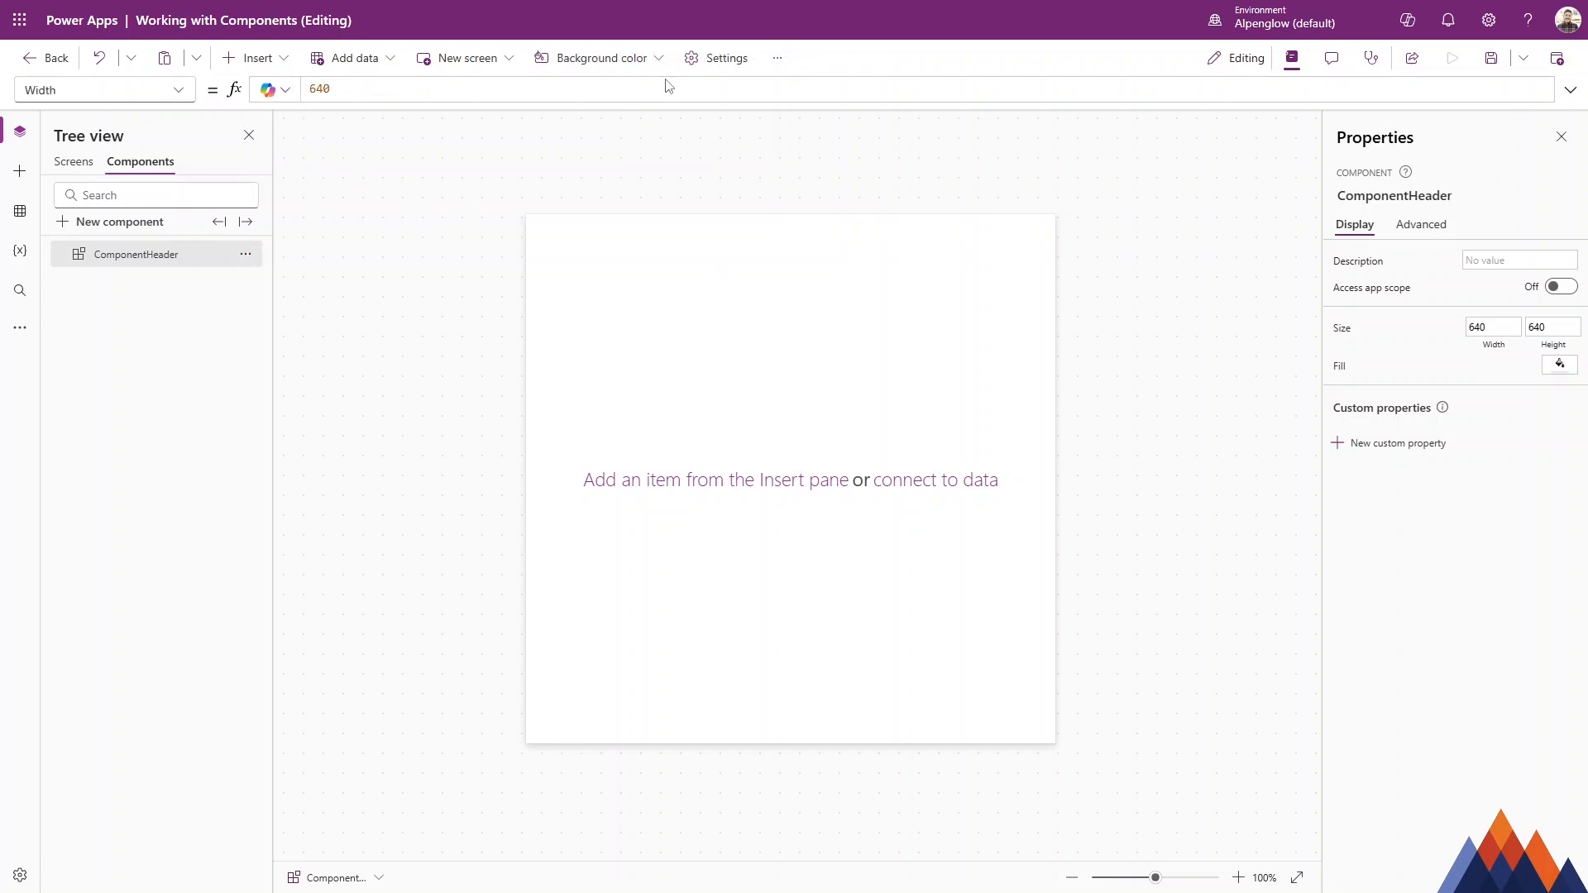
Review the app's update settings for modern controls and themes.
left_click(713, 59)
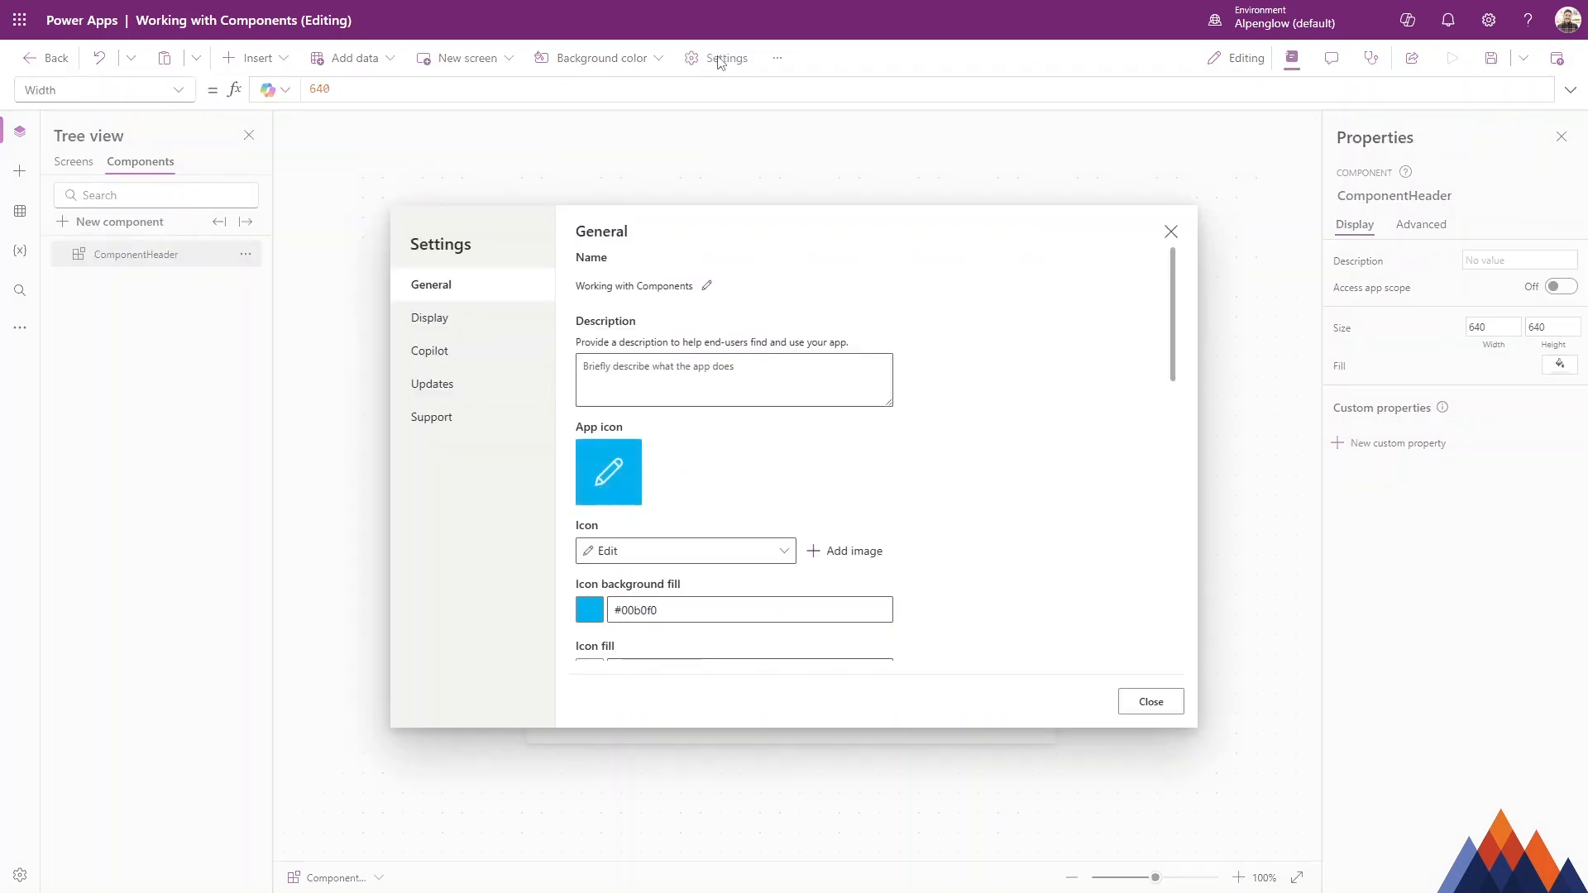
left_click(445, 382)
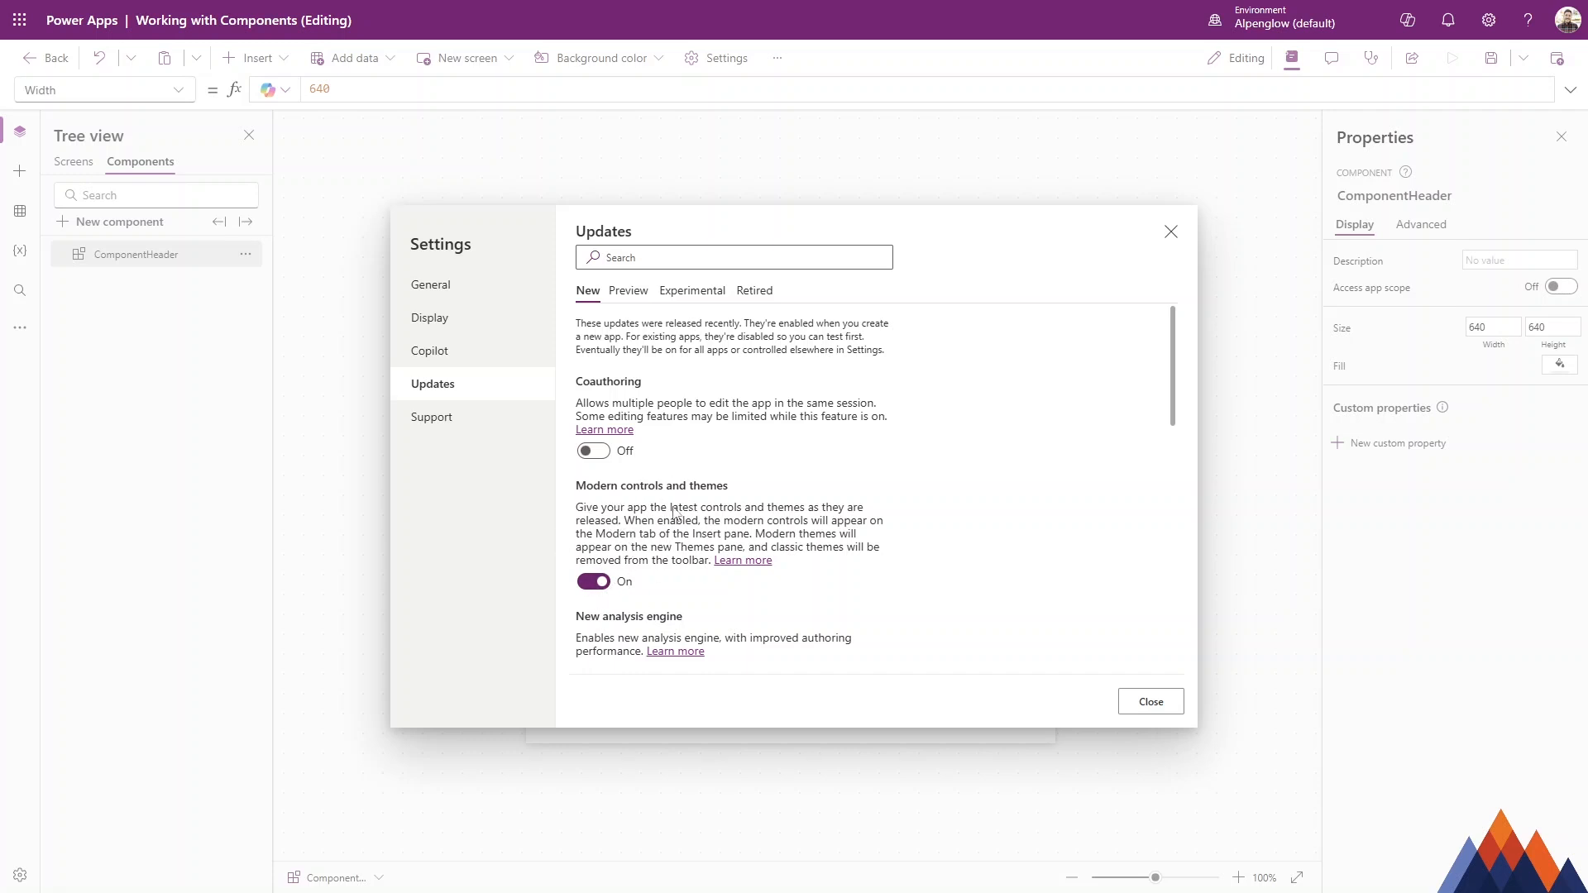
left_click(1150, 701)
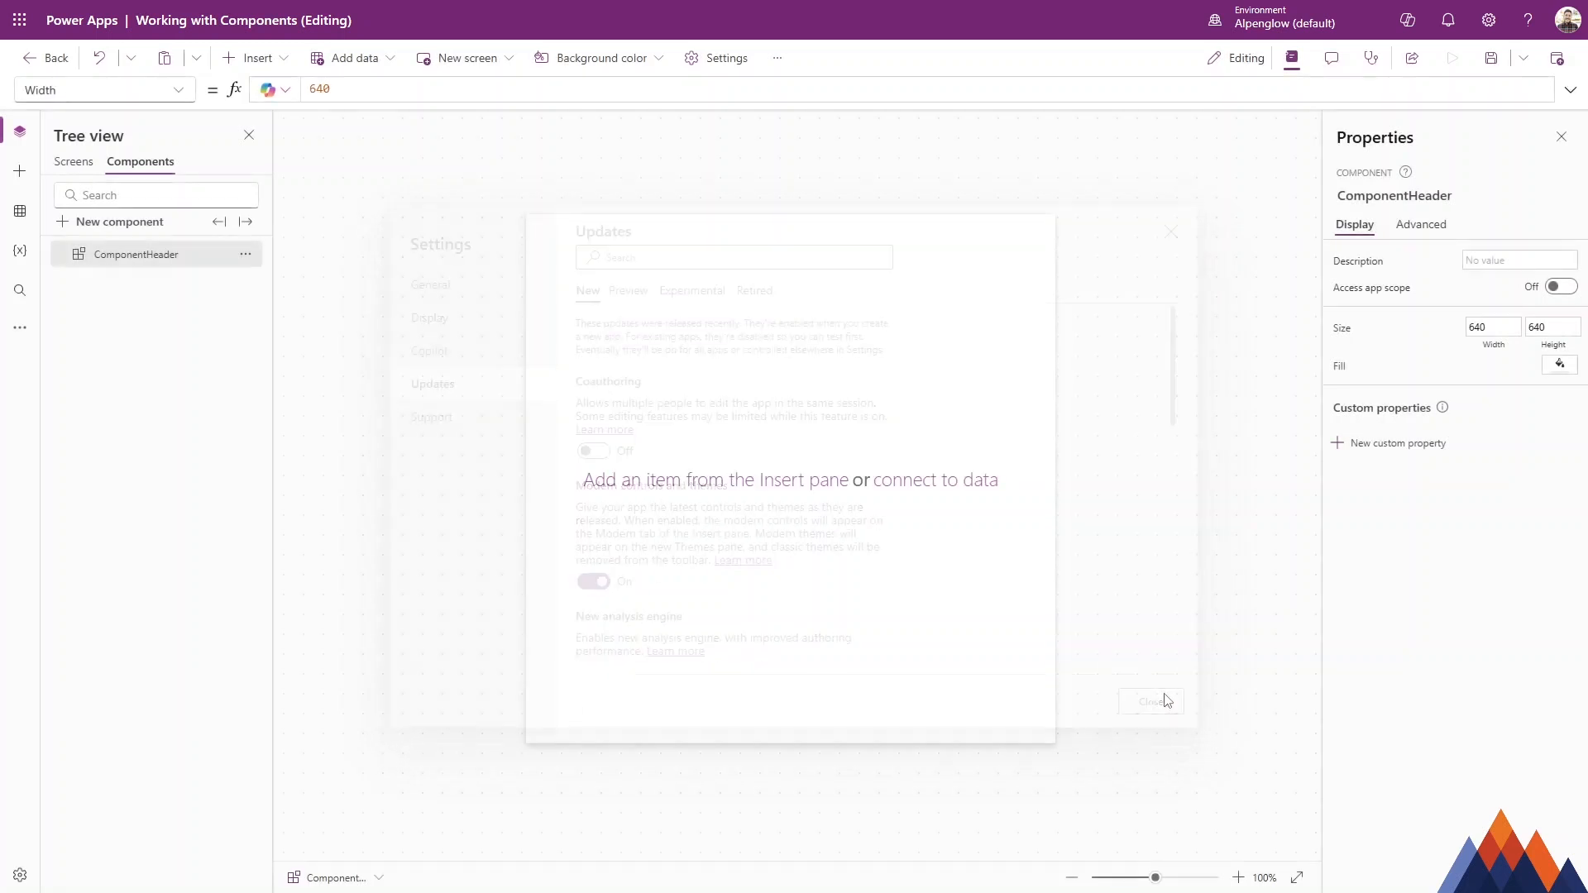
Insert a horizontal container into the component.
left_click(269, 67)
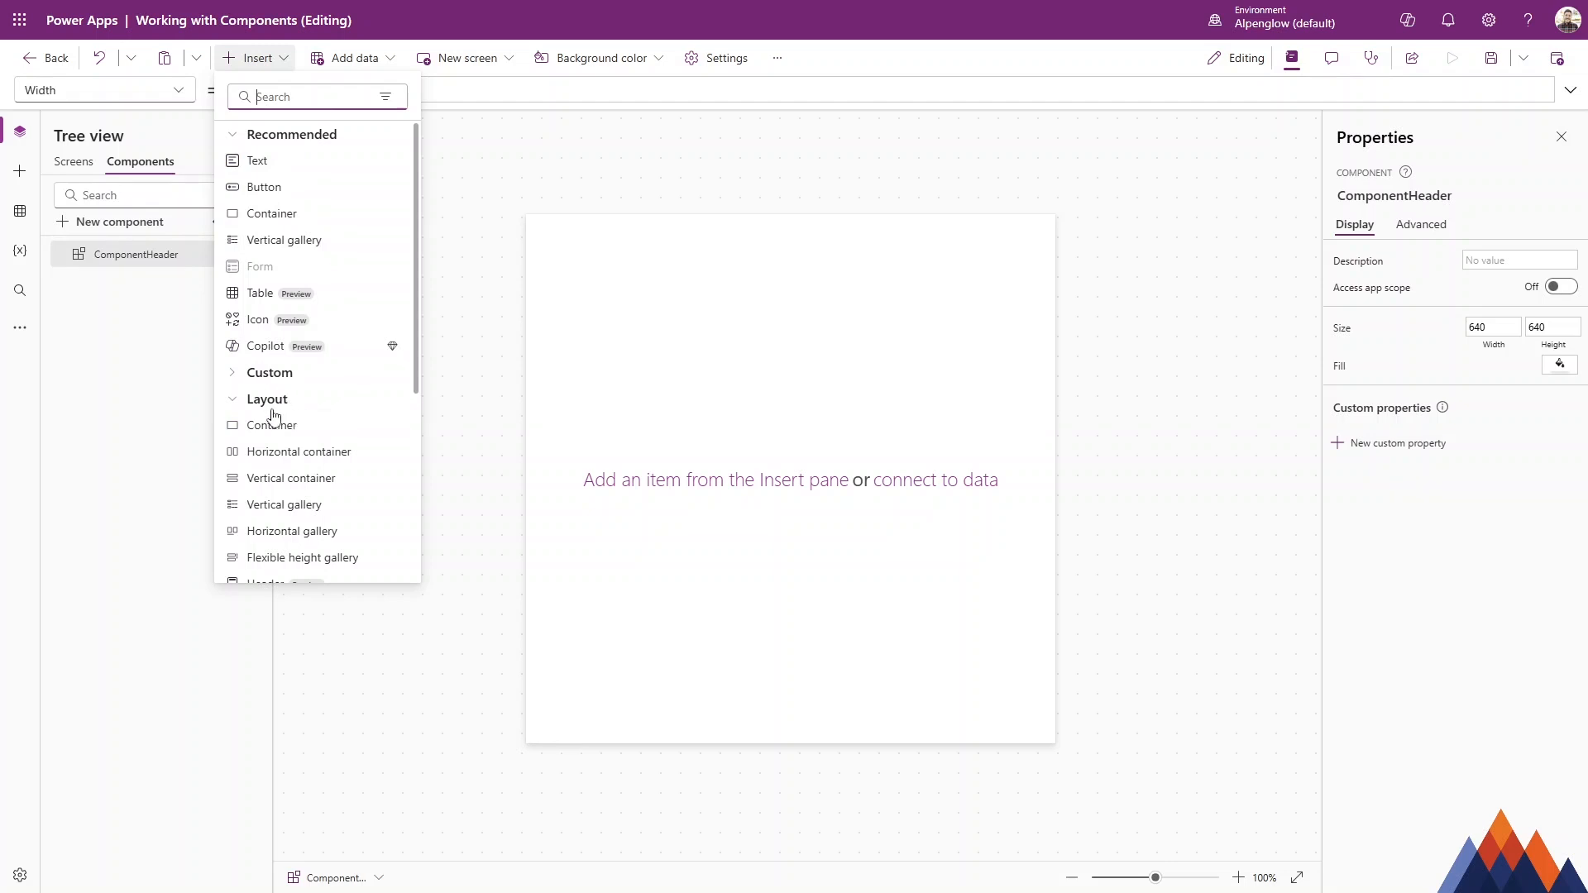
scroll(282, 405, "down", 1)
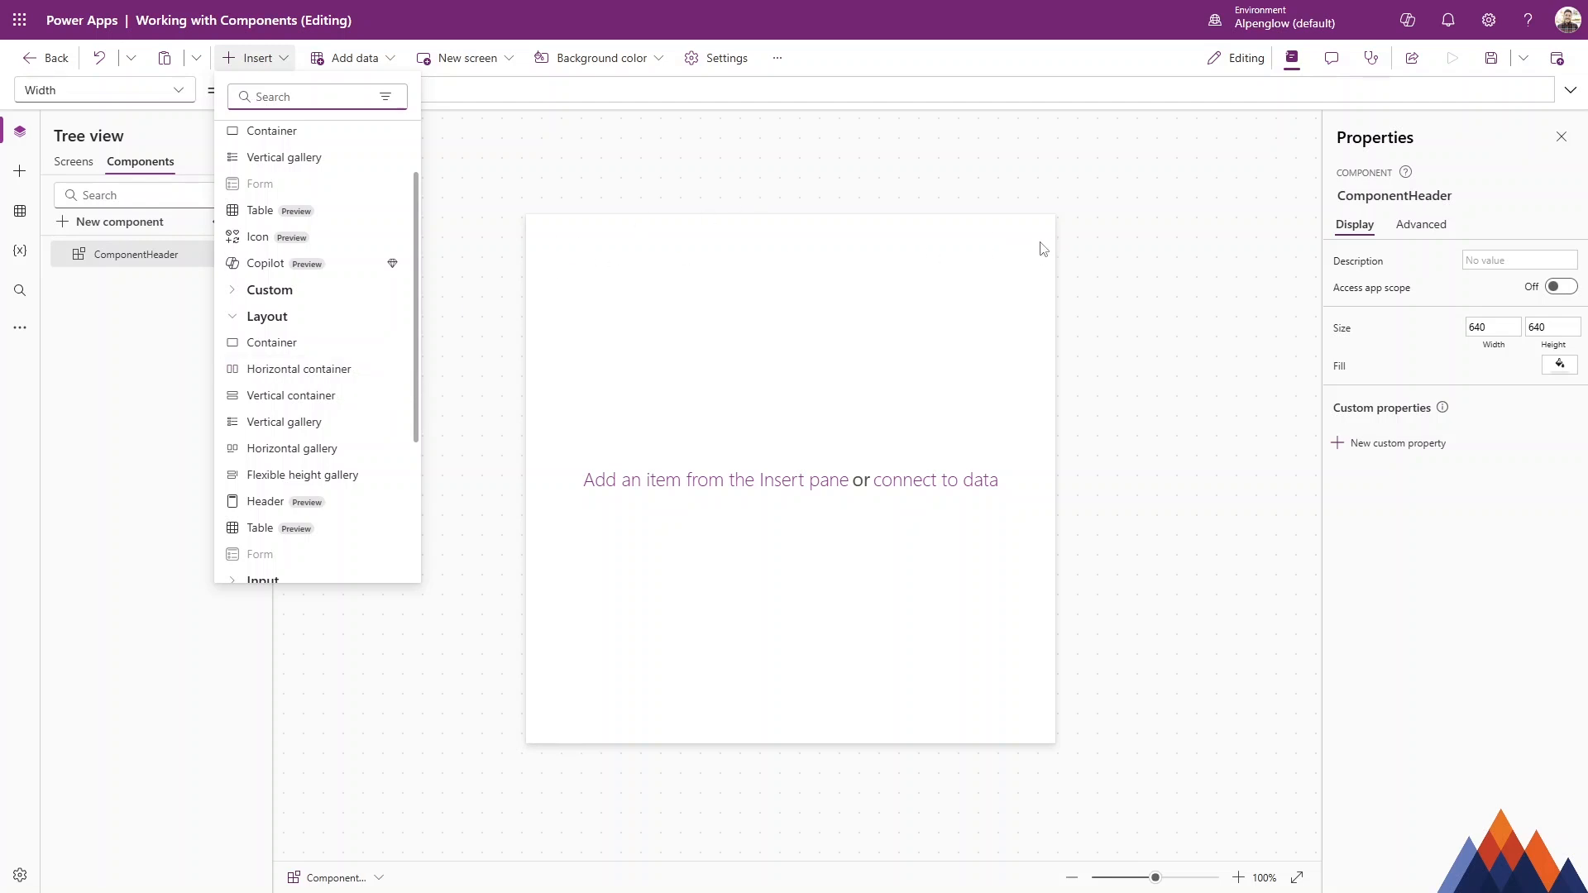
left_click(288, 379)
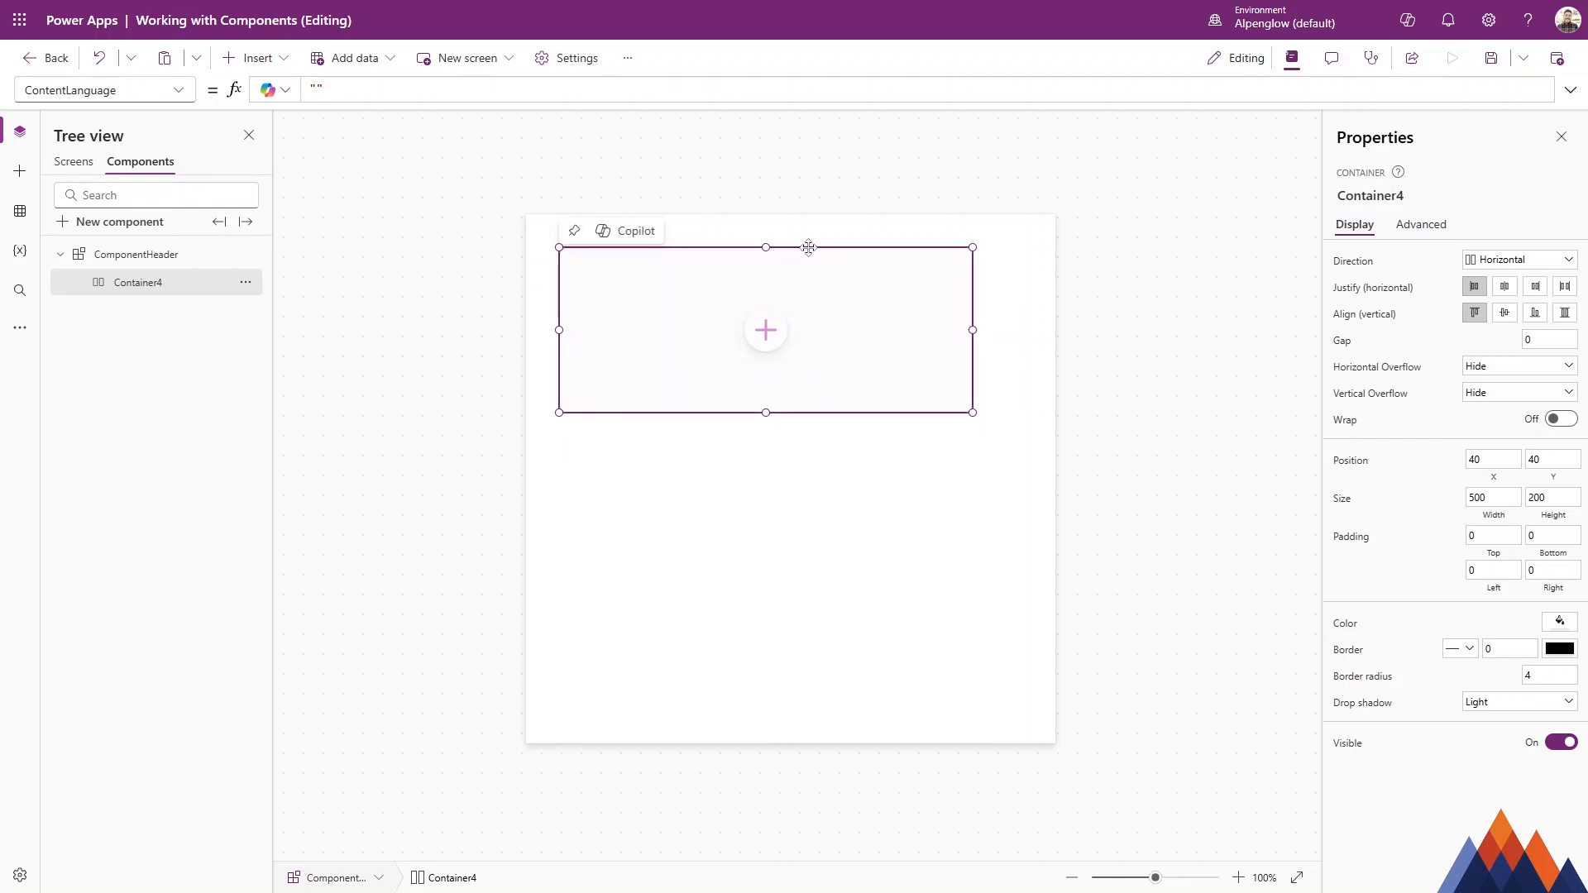
Move the container to the component's top-left corner and resize it to 640 wide and about 86 high.
left_click(908, 243)
left_click(904, 249)
left_click_drag(829, 245, 682, 181)
left_click_drag(939, 296, 1141, 298)
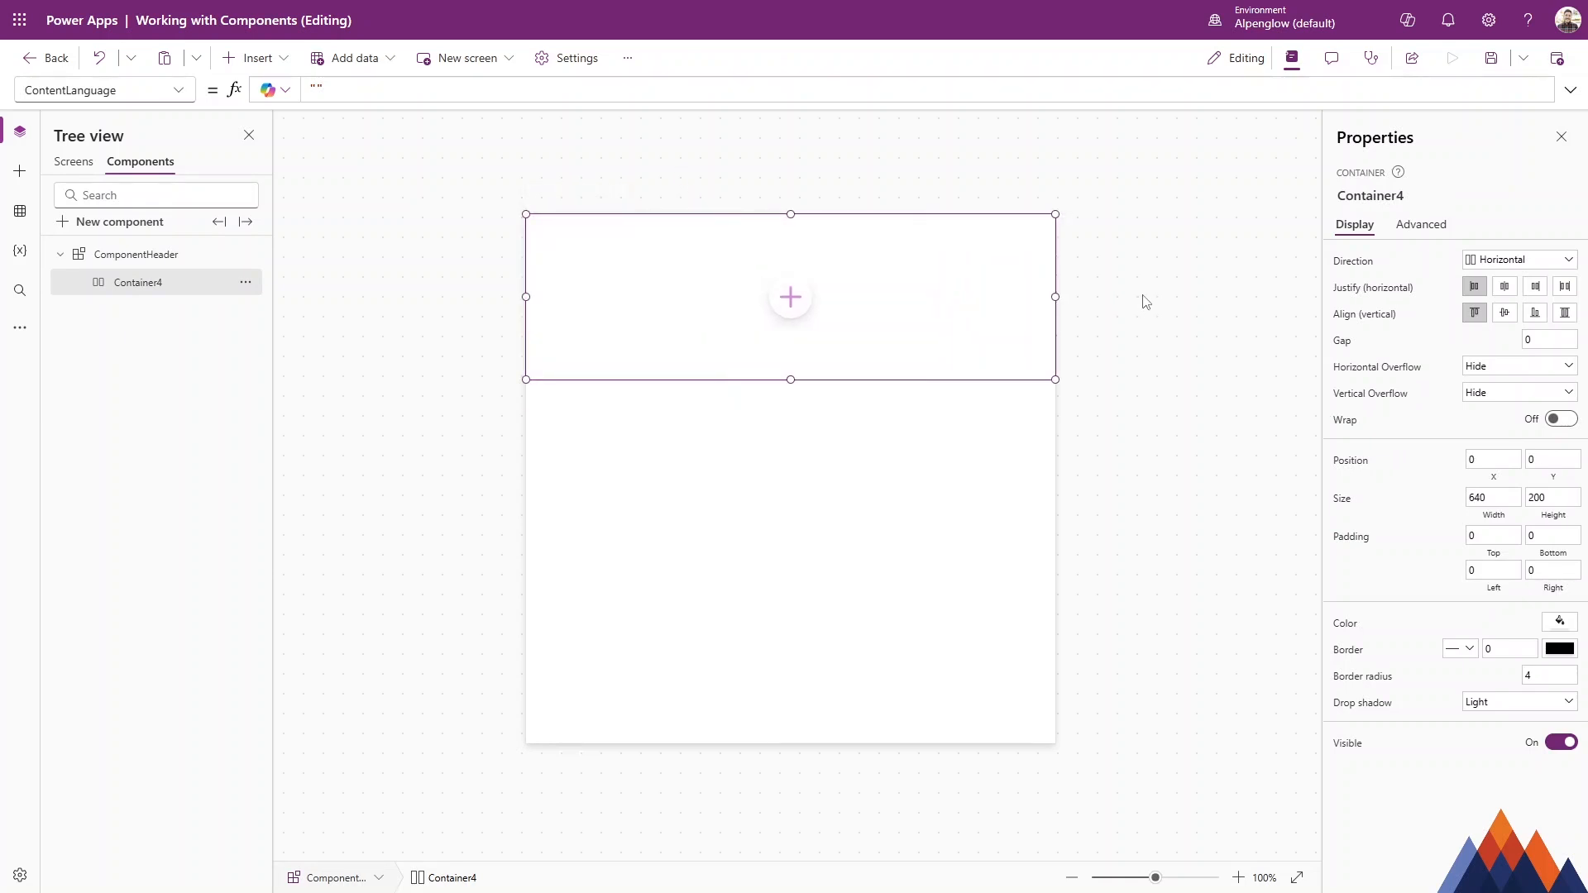
left_click_drag(801, 379, 817, 285)
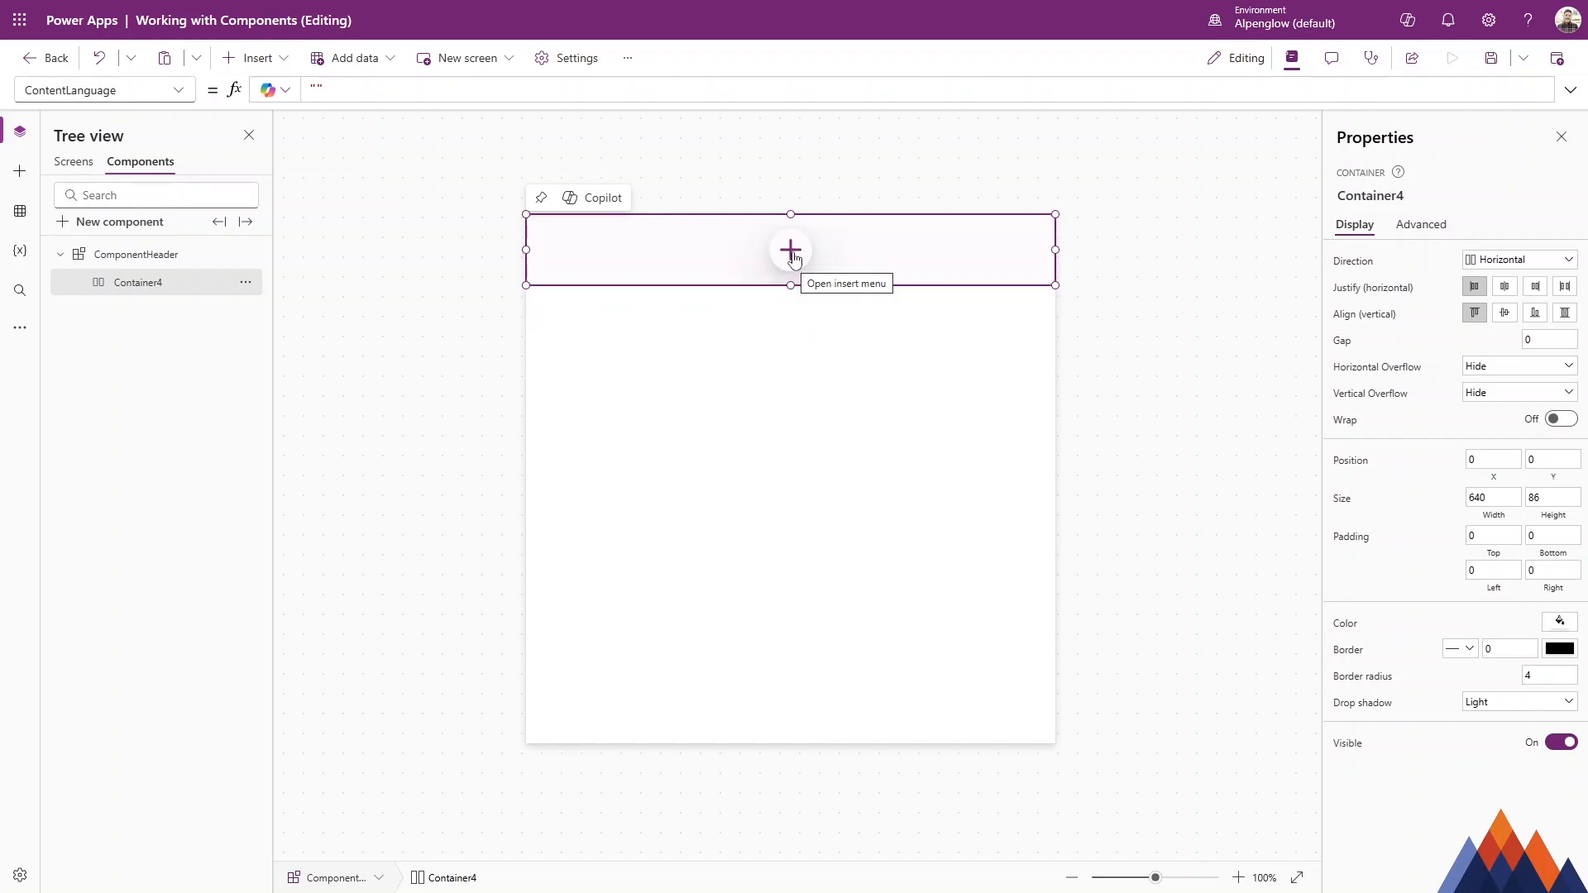
Add a text control inside the container.
left_click(790, 250)
key("Escape")
left_click(588, 270)
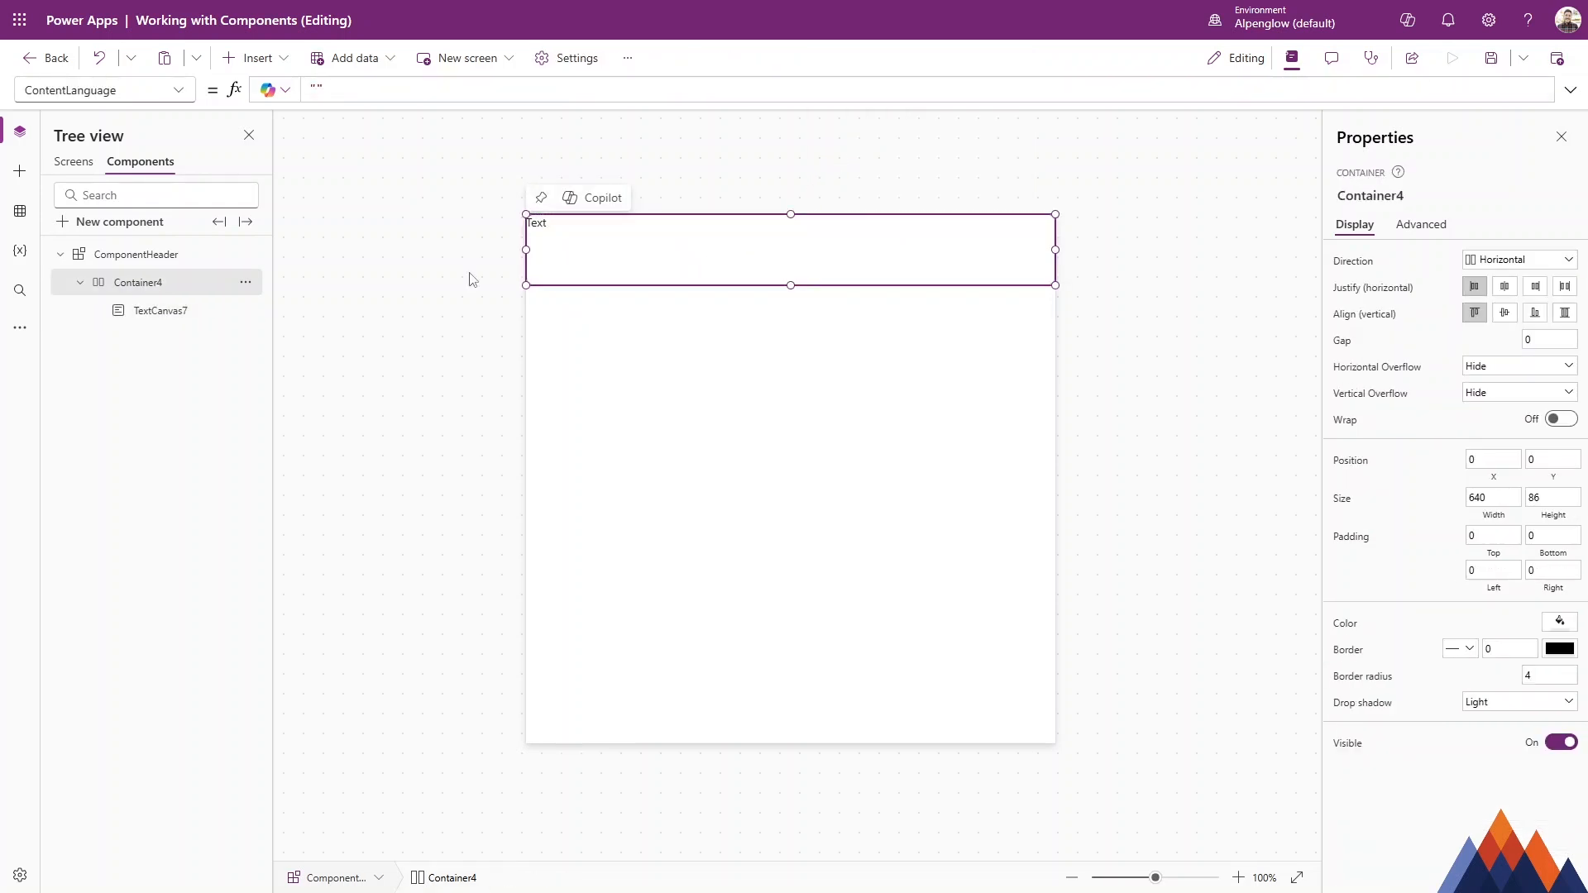
Add an icon inside the container next to the text.
left_click(250, 57)
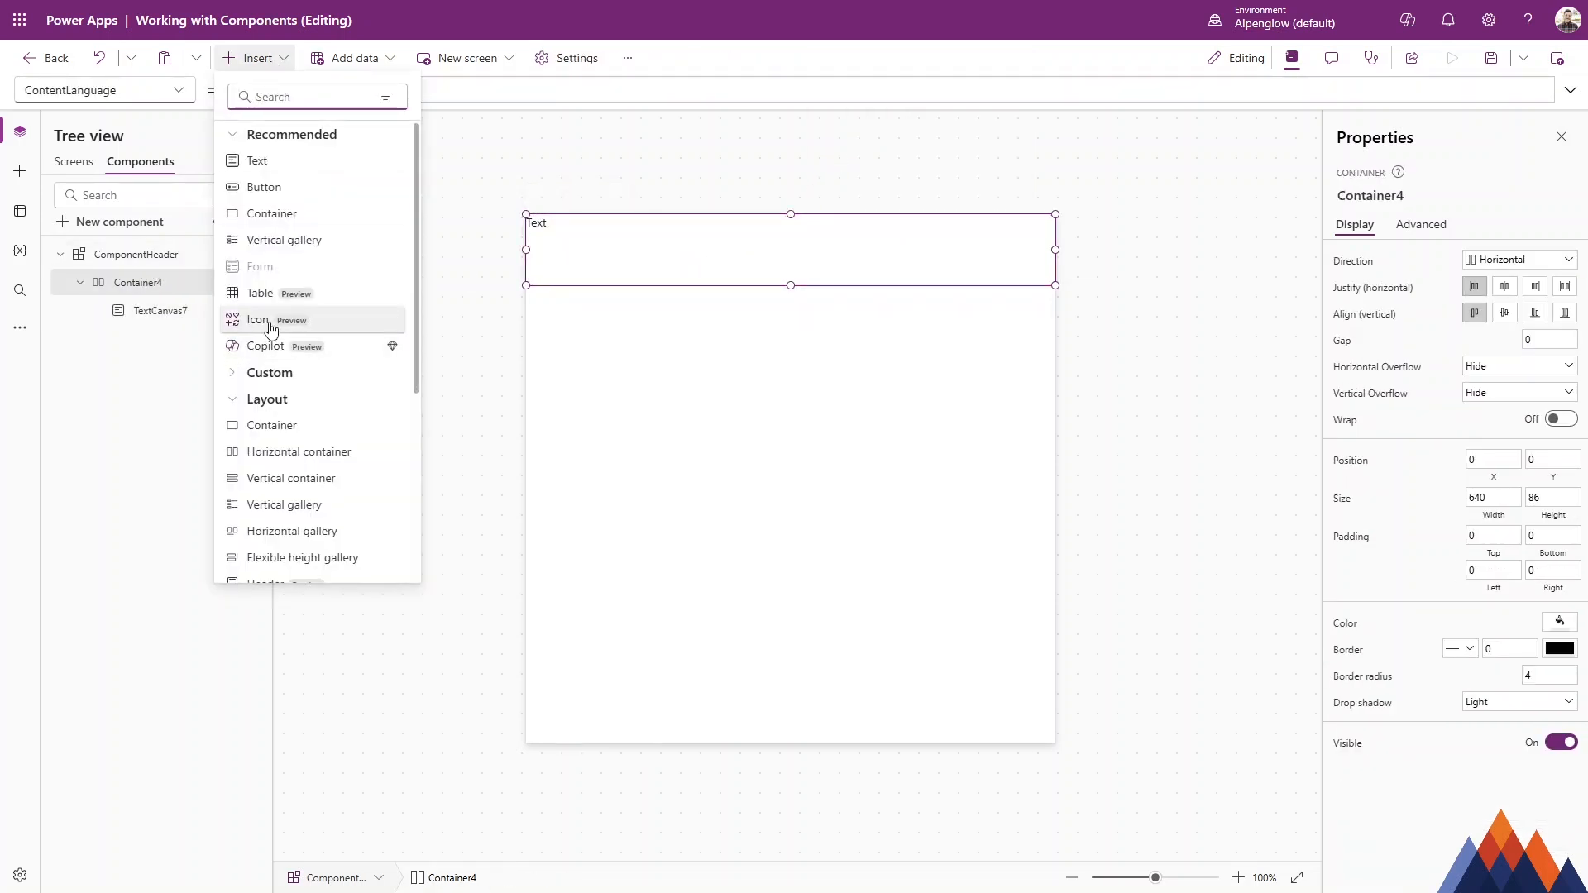
key("Escape")
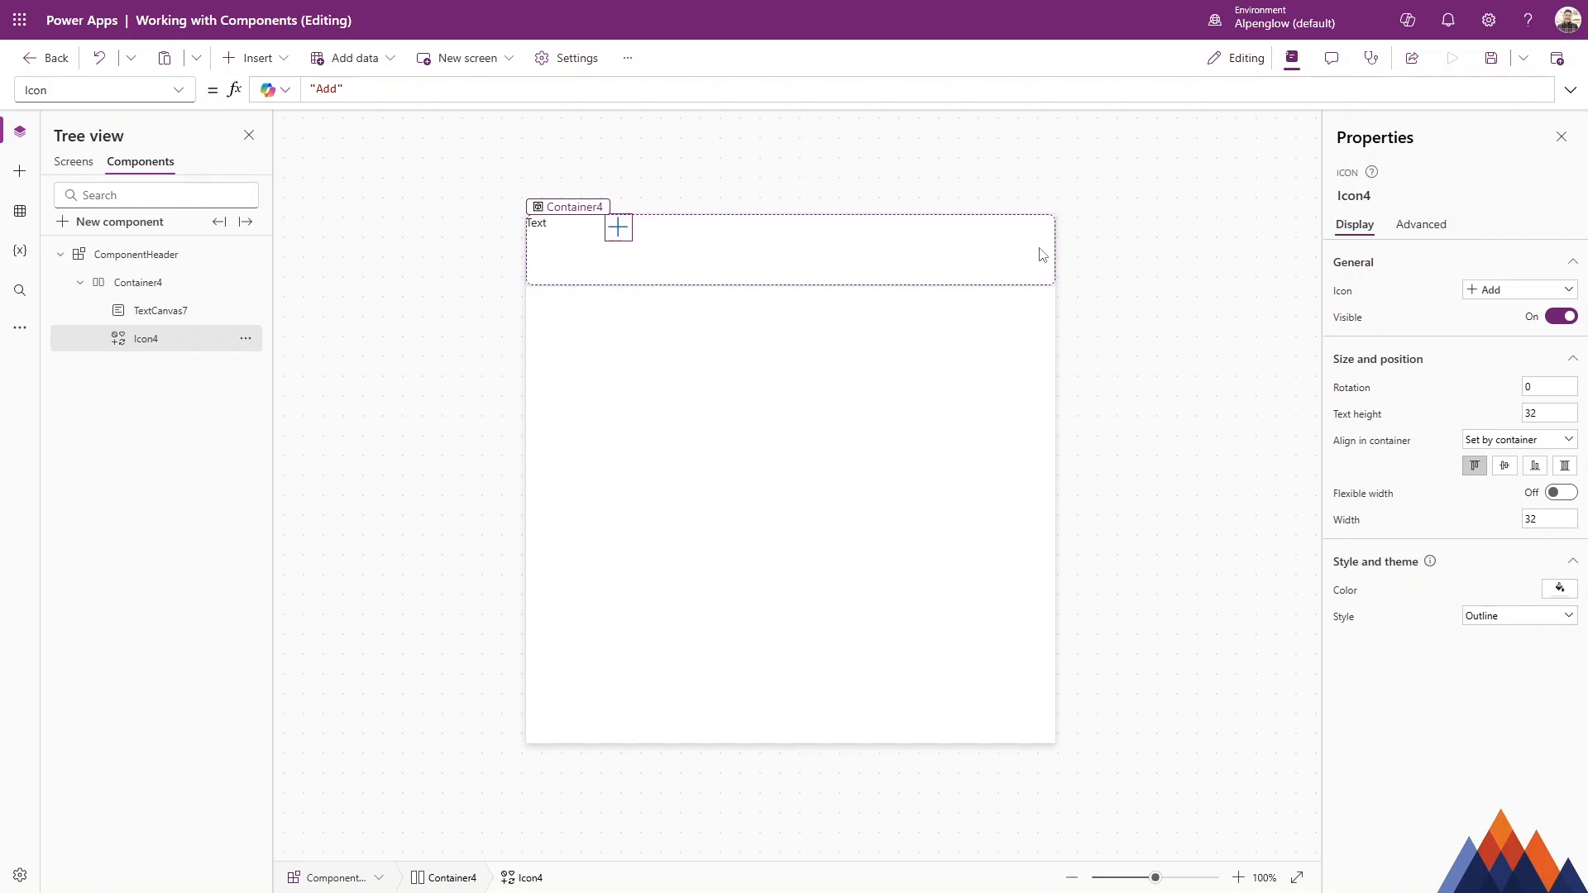
left_click(926, 250)
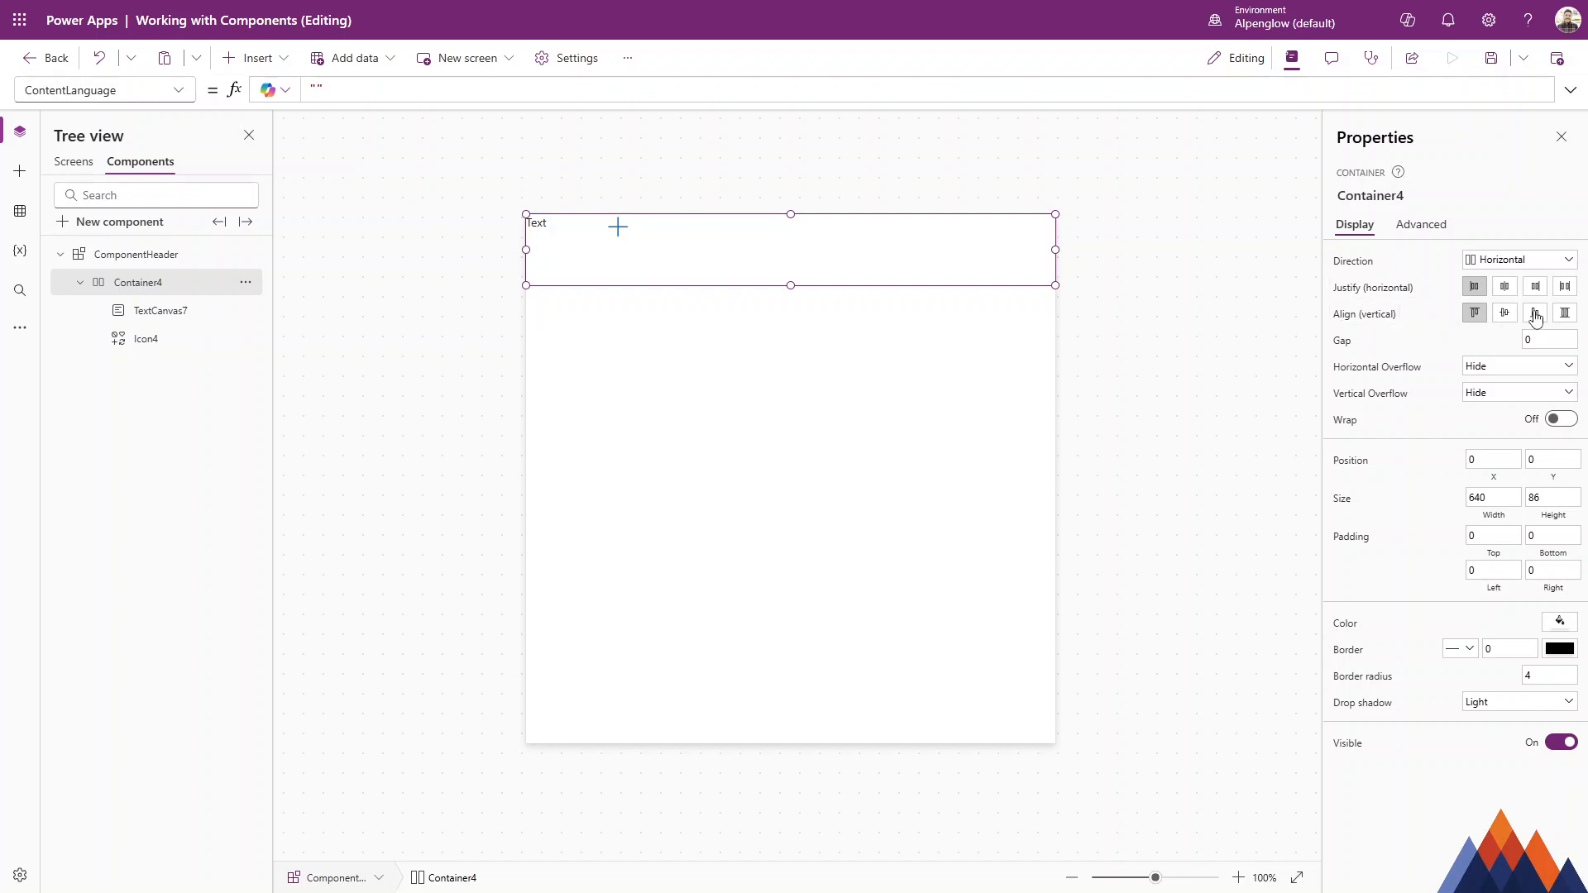
Center the container's contents vertically and justify them with space between.
left_click(1505, 312)
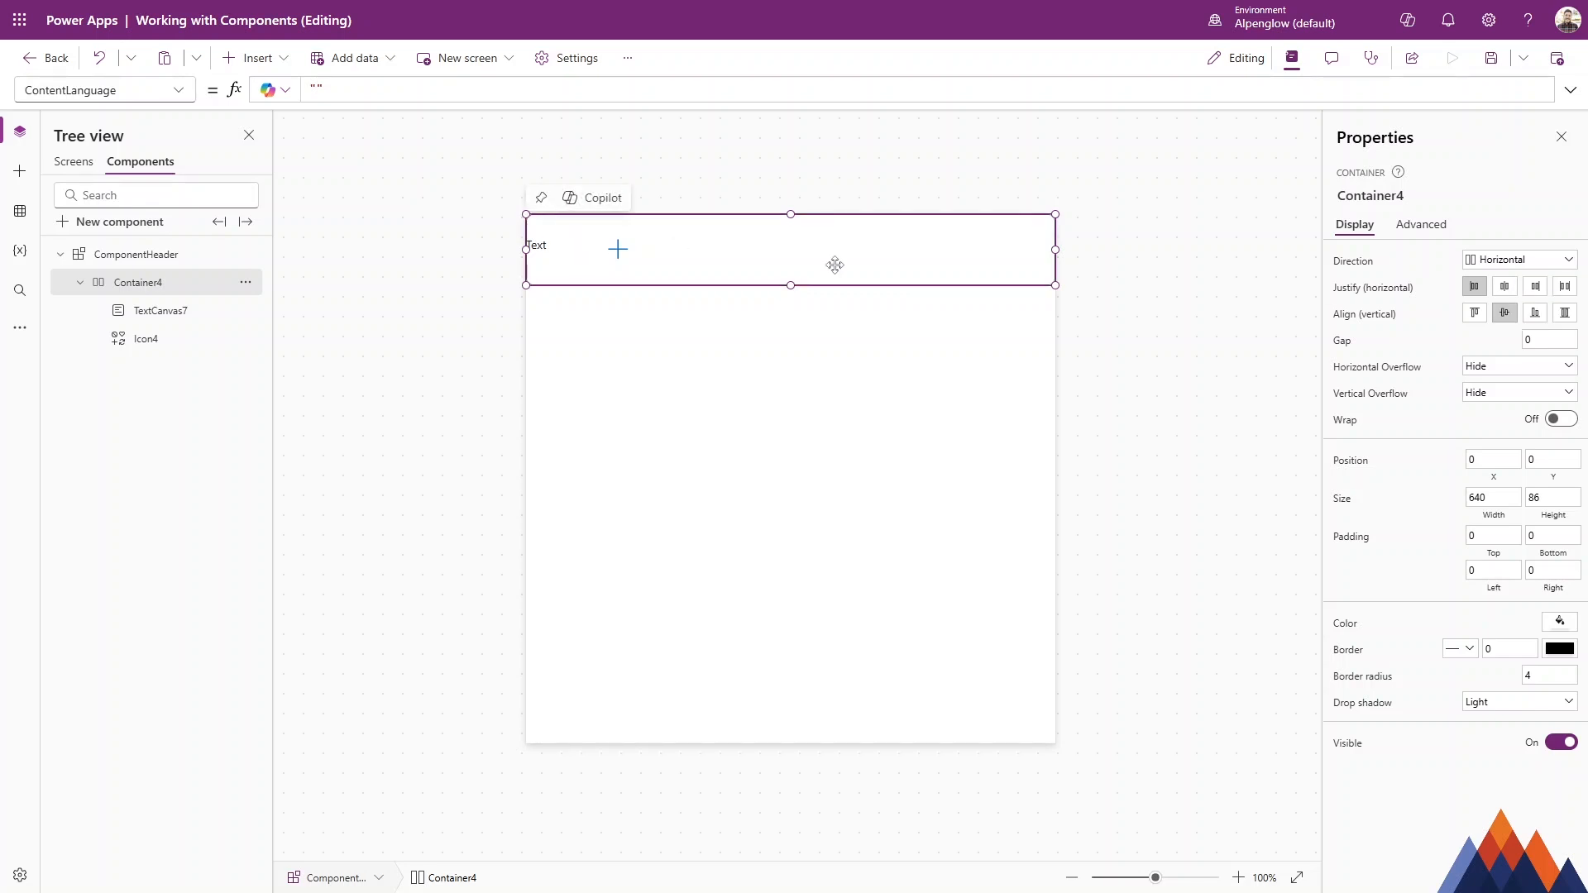
left_click(1565, 290)
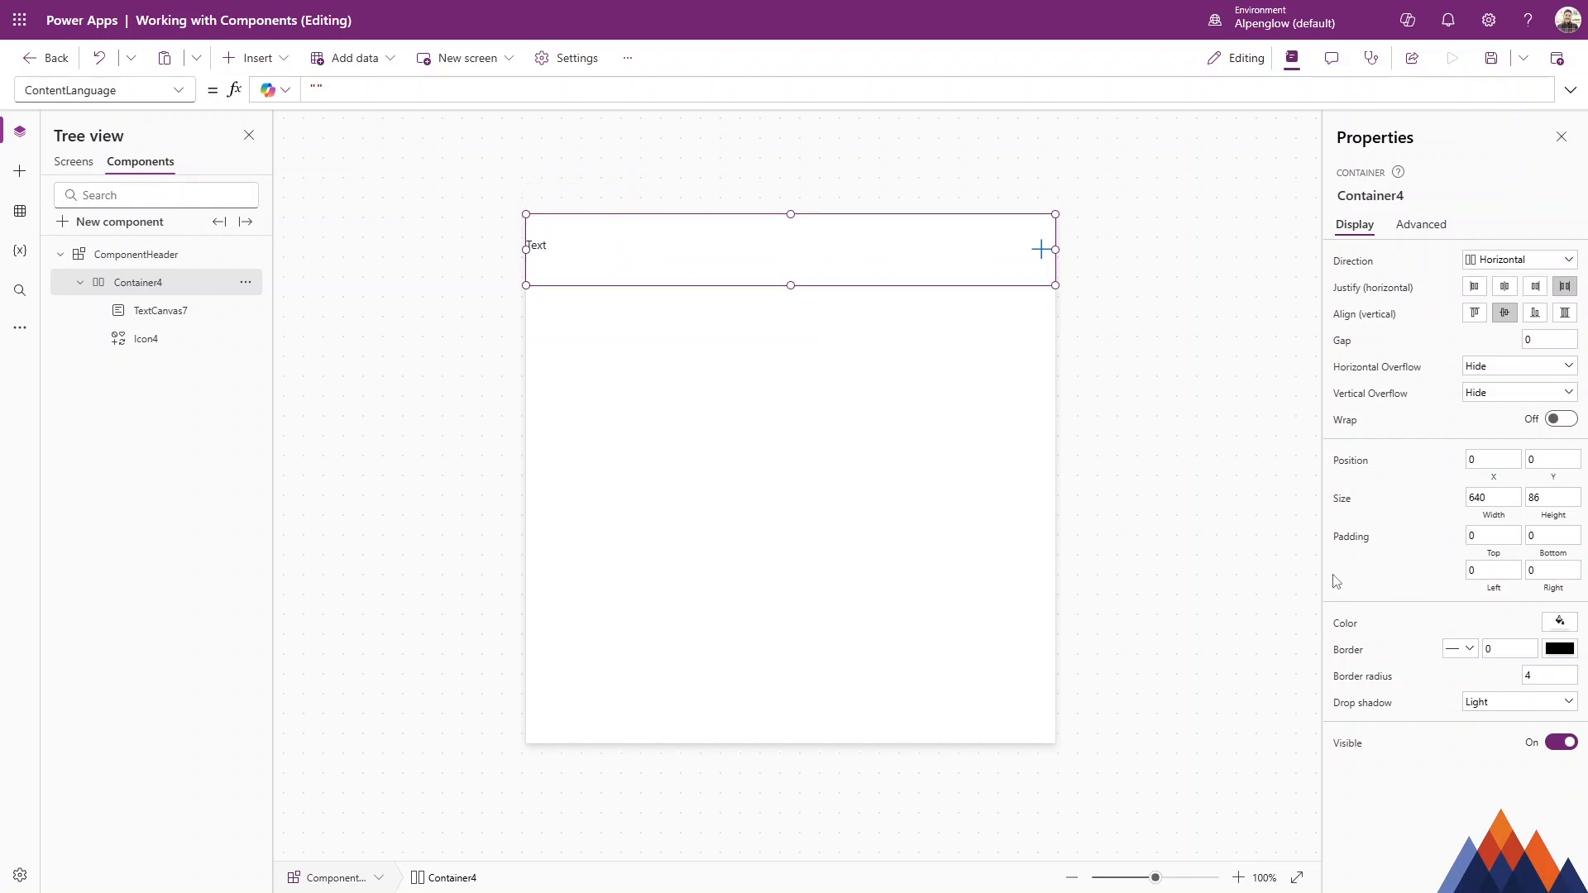
Set the container's border radius to 0.
left_click(1532, 675)
type("0")
left_click(1459, 678)
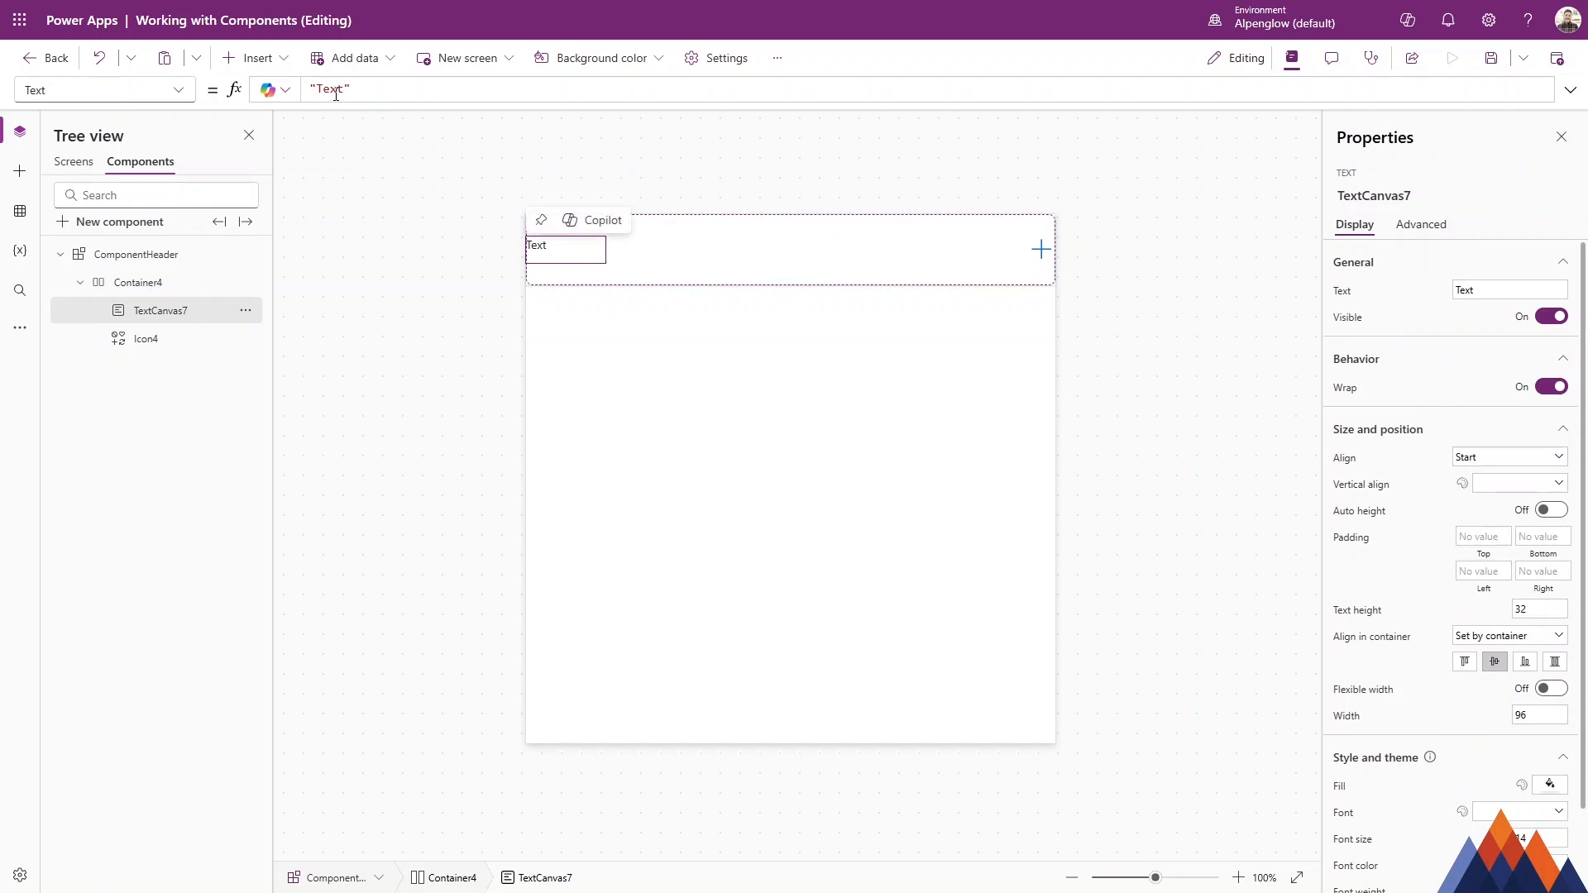
Set the text control's font size to 28.
scroll(1524, 633, "down", 1)
left_click(1536, 742)
left_click(1440, 759)
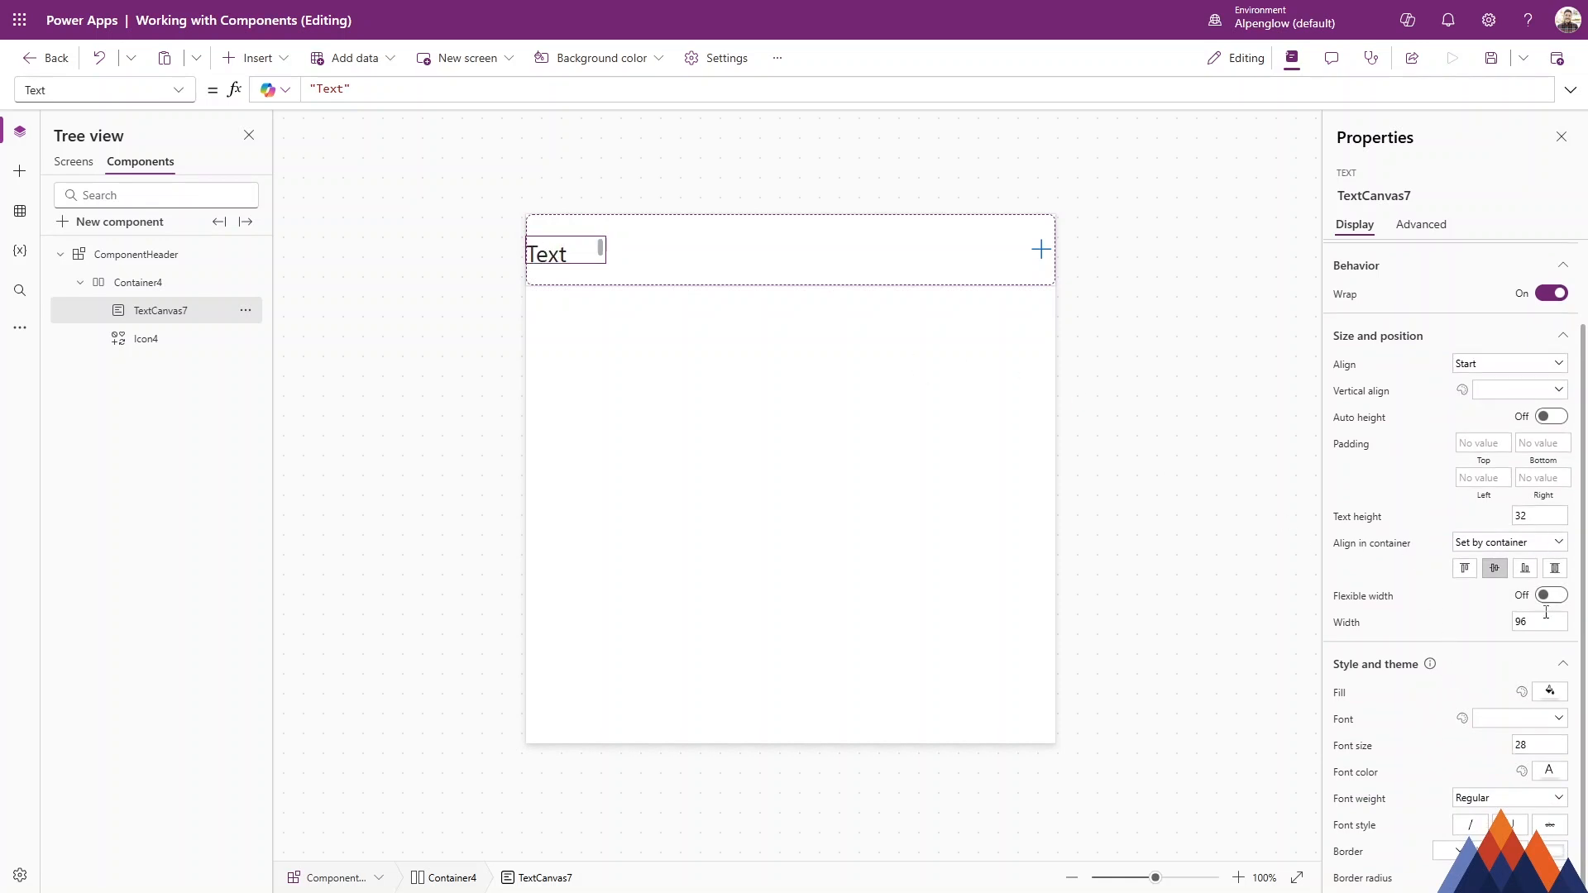
Turn on auto height for the text and set its font weight to Semibold.
left_click(1550, 416)
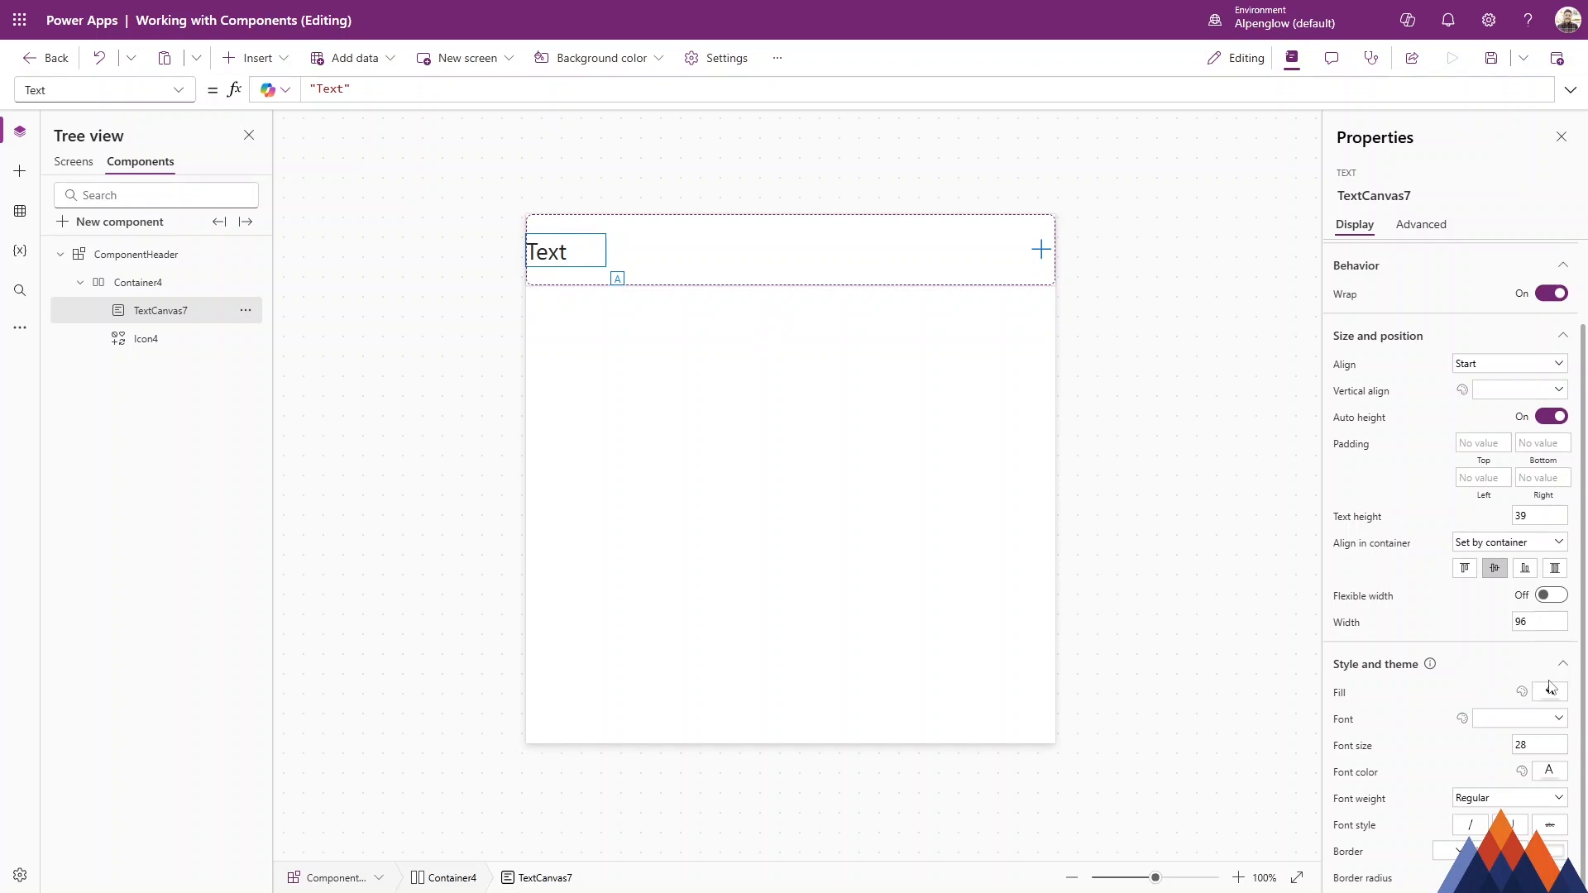
left_click(1501, 798)
left_click(1480, 756)
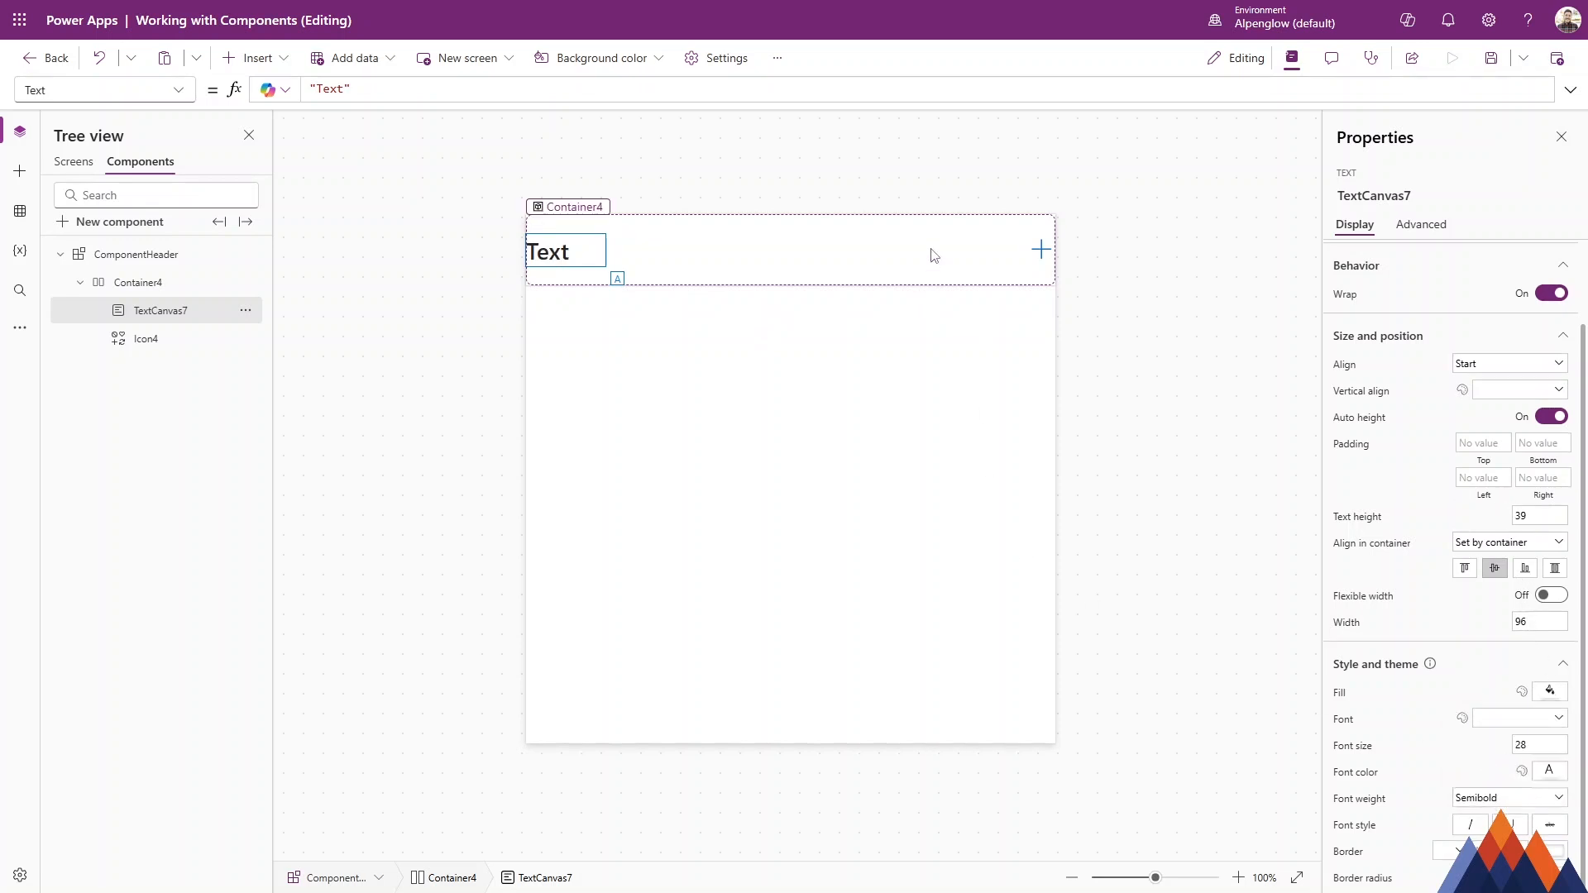
Set the container's padding to 12 top and bottom and 24 left and right.
left_click(186, 282)
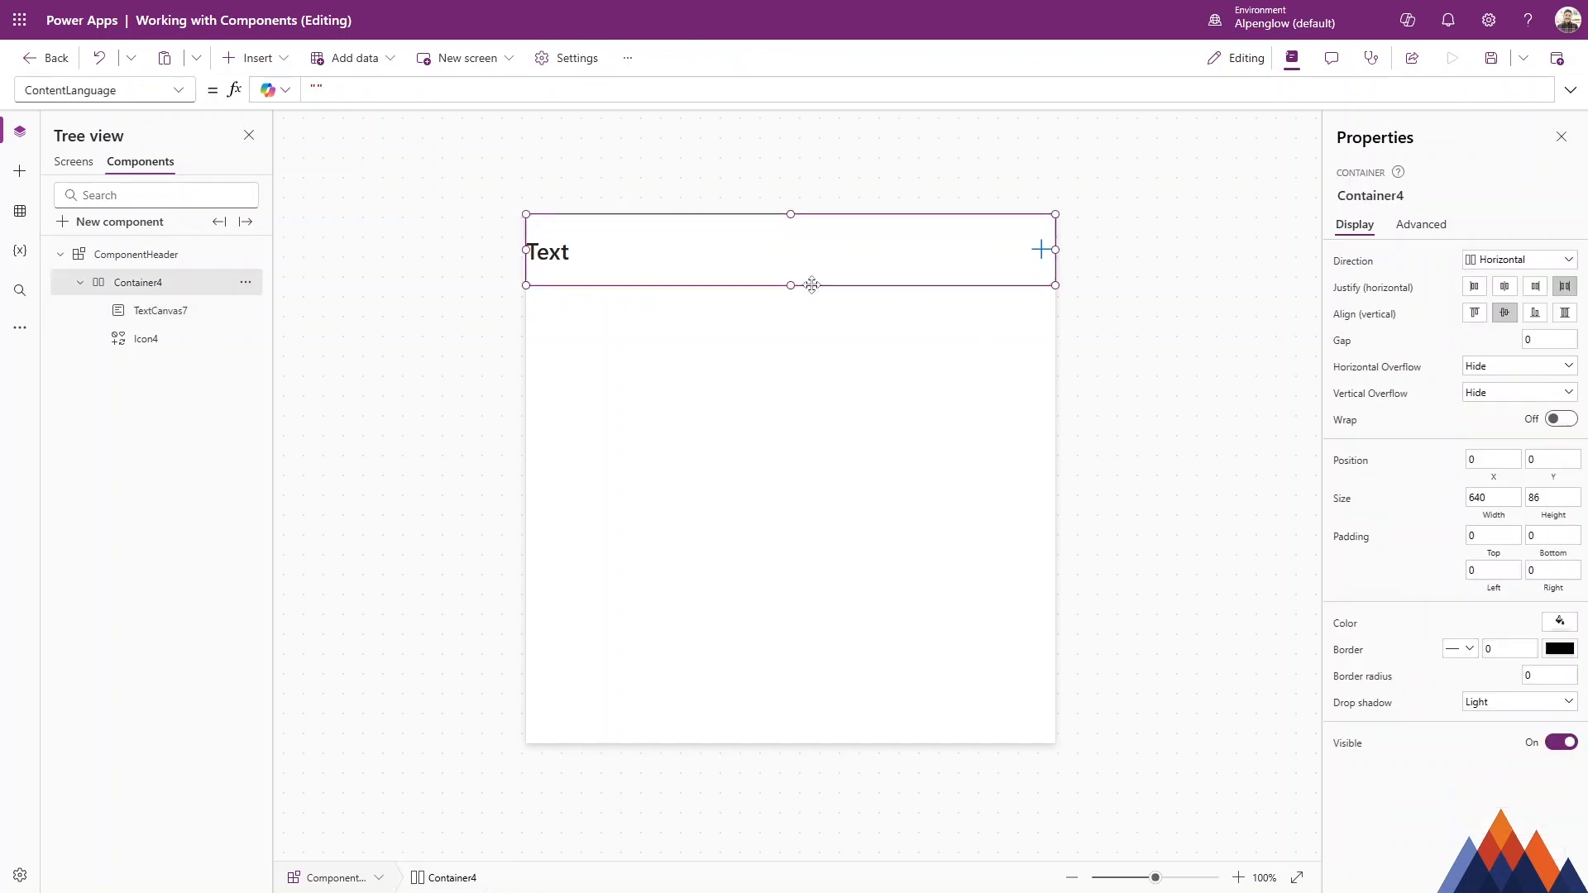
left_click(1493, 536)
key("Tab")
key("Tab")
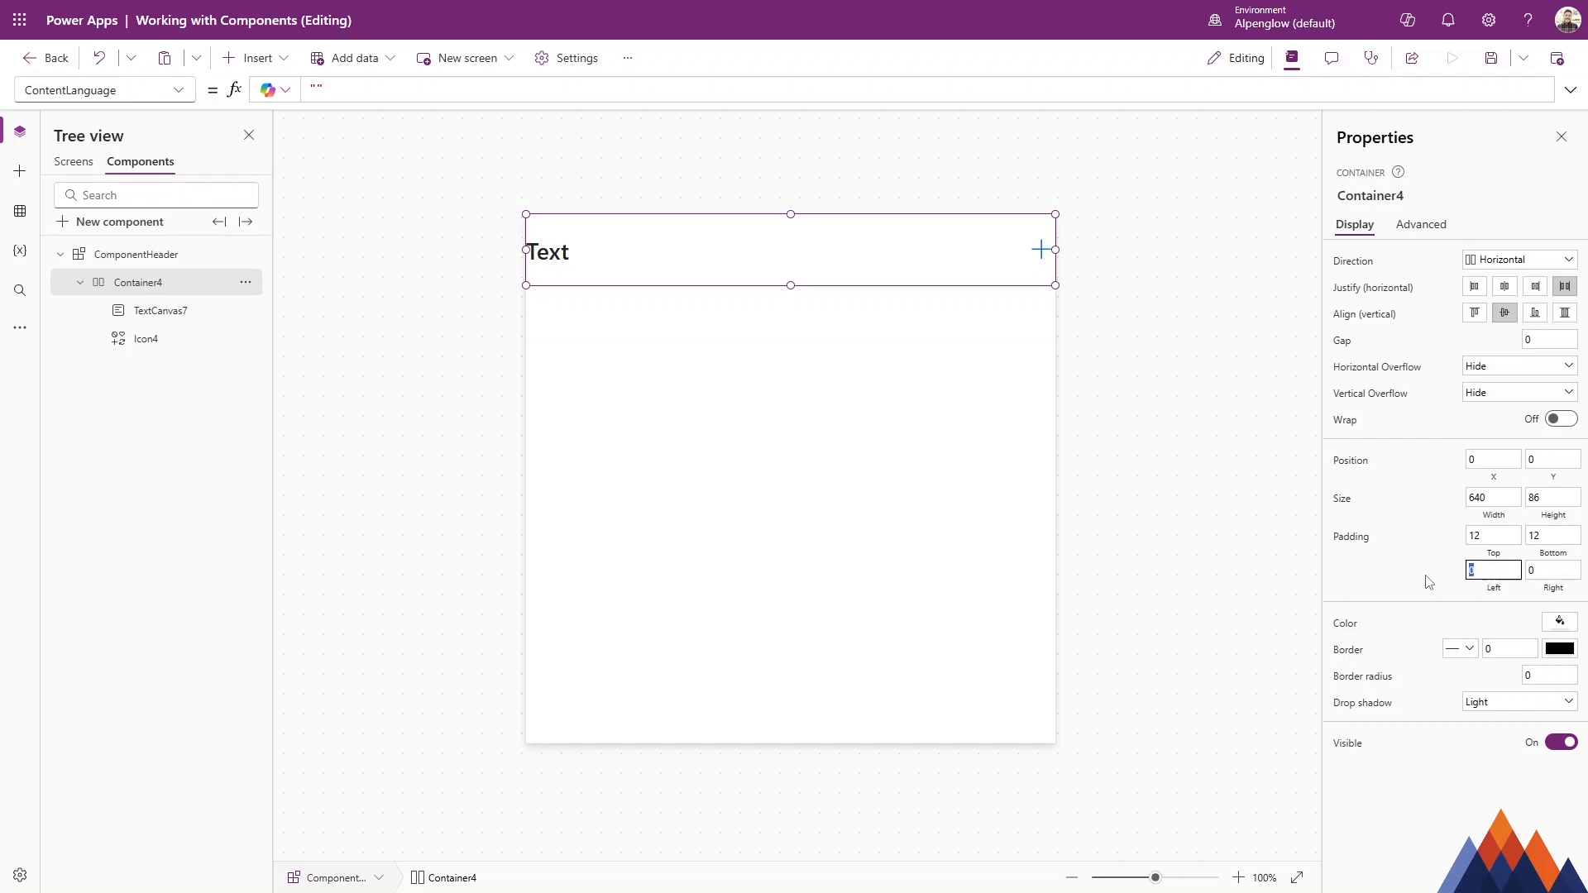
type("24")
key("Tab")
type("24")
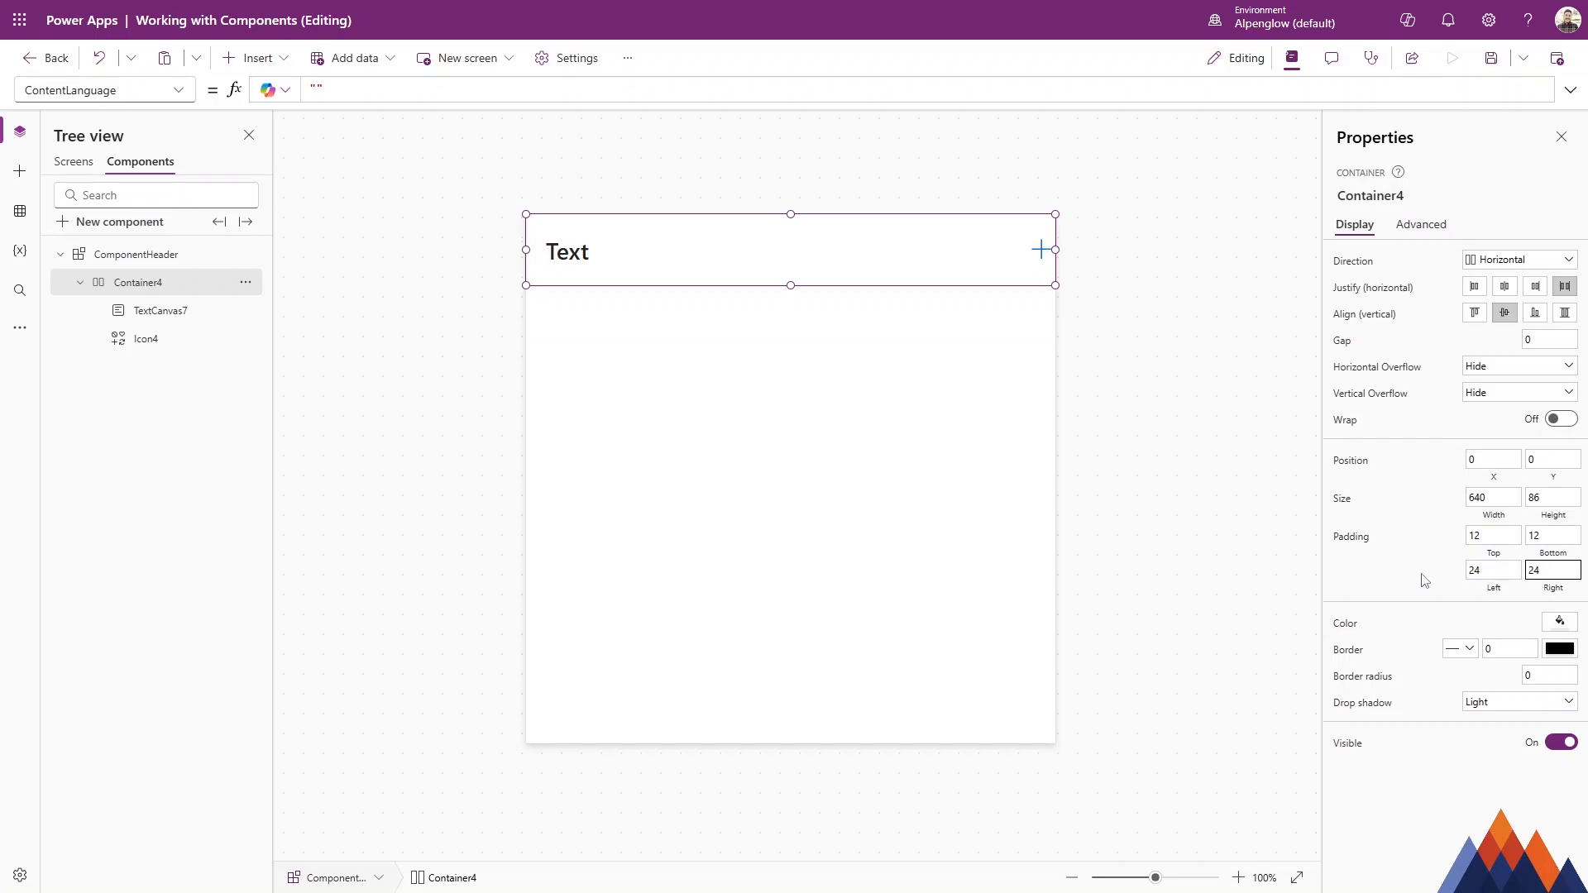
Insert the ComponentHeader component onto Screen1 and stretch it to about 1366 wide and 88 high.
left_click(989, 248)
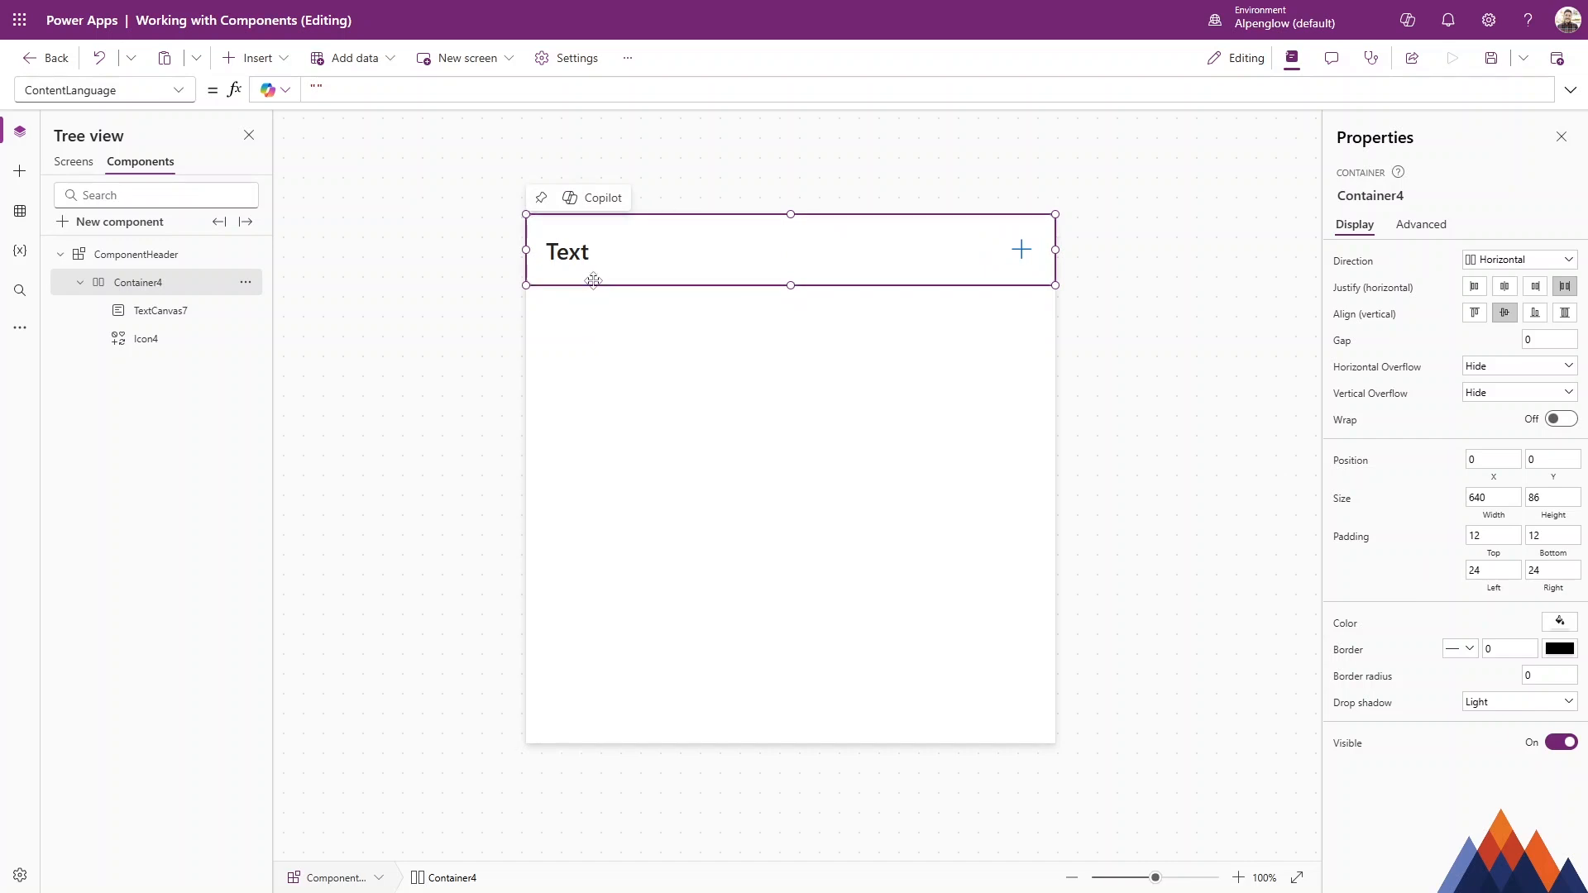
left_click(589, 397)
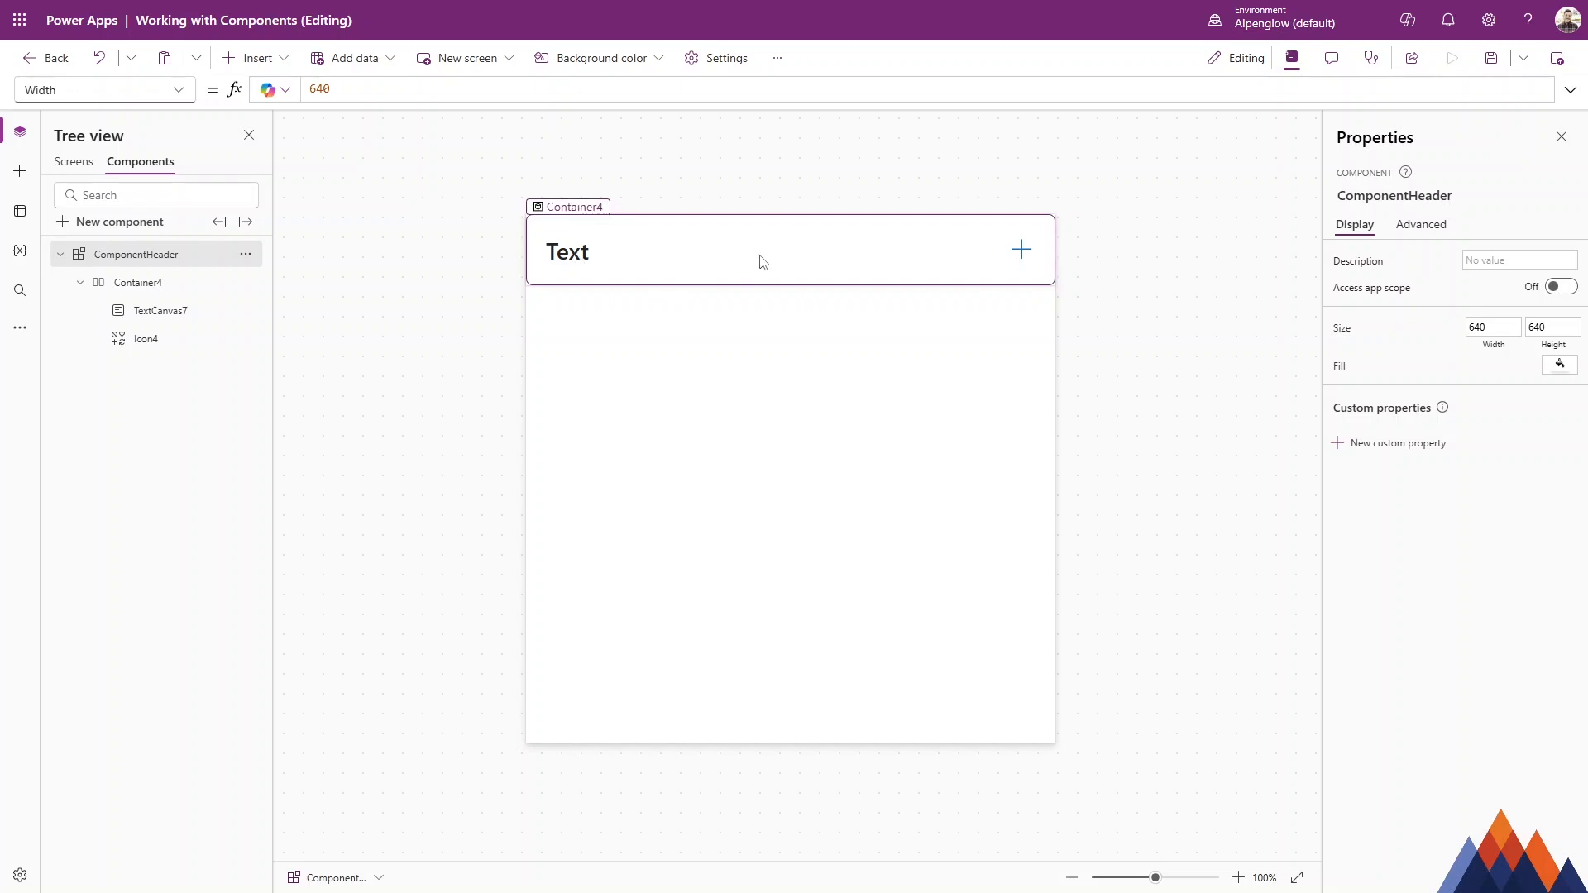
left_click(76, 162)
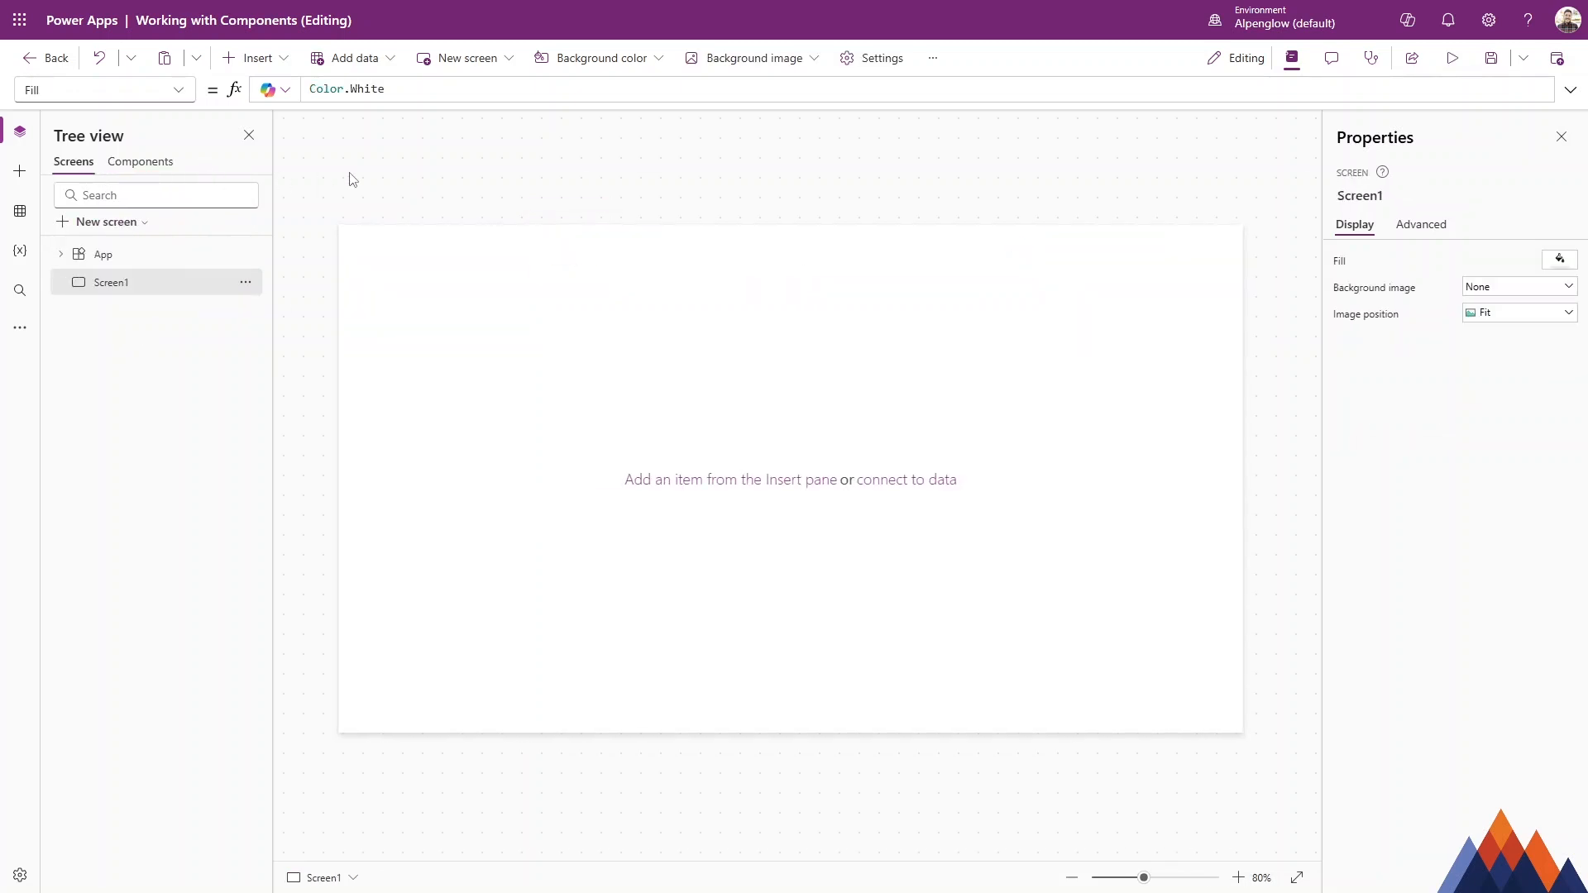
mouse_move(479, 297)
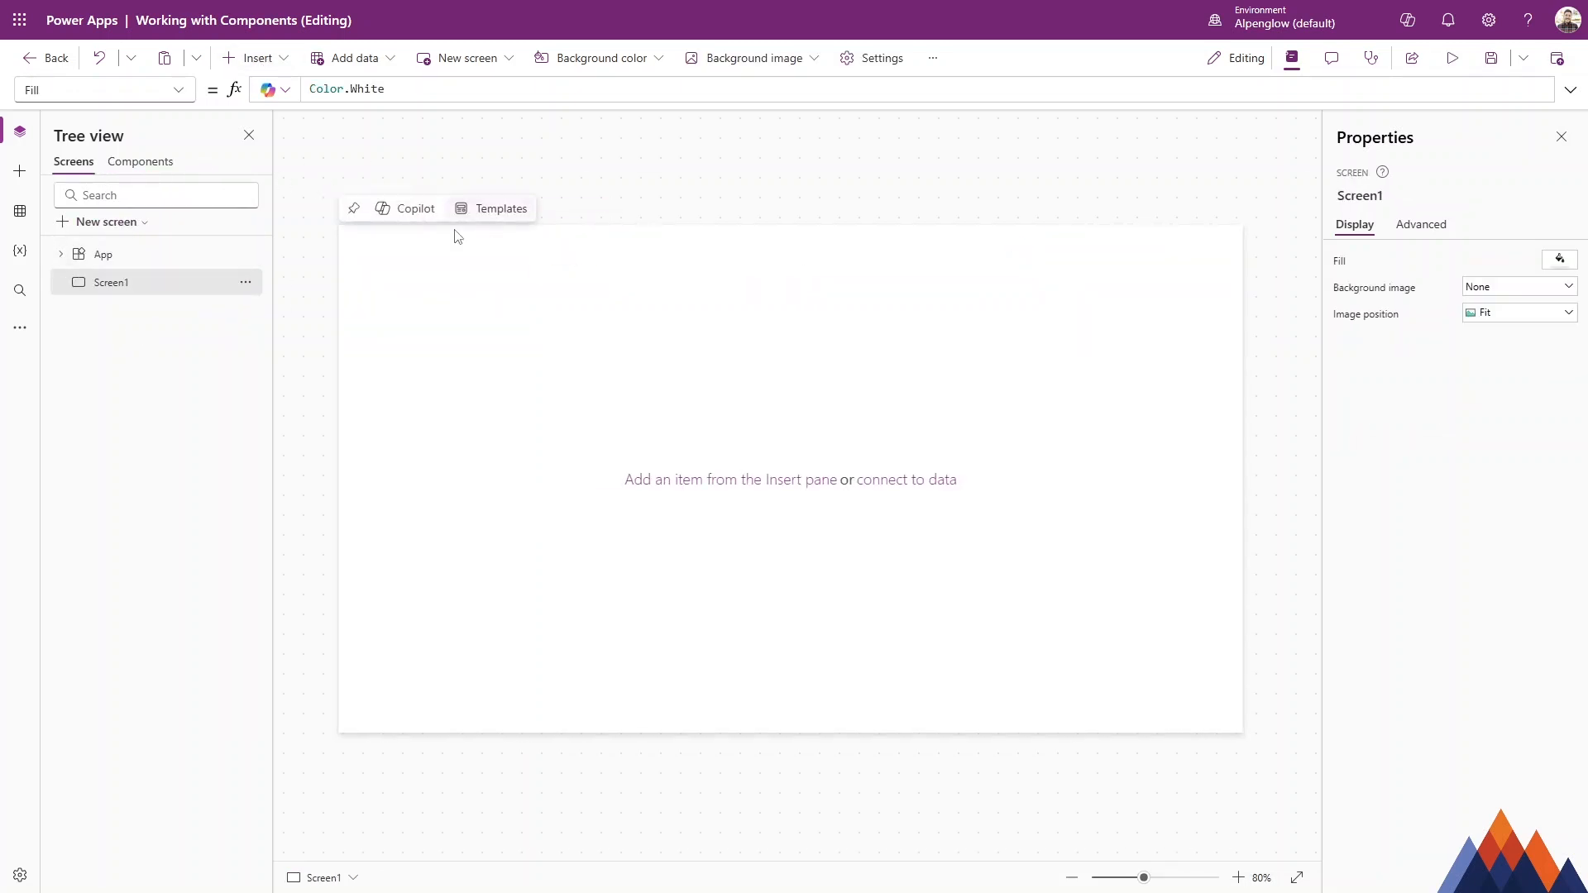
left_click(254, 59)
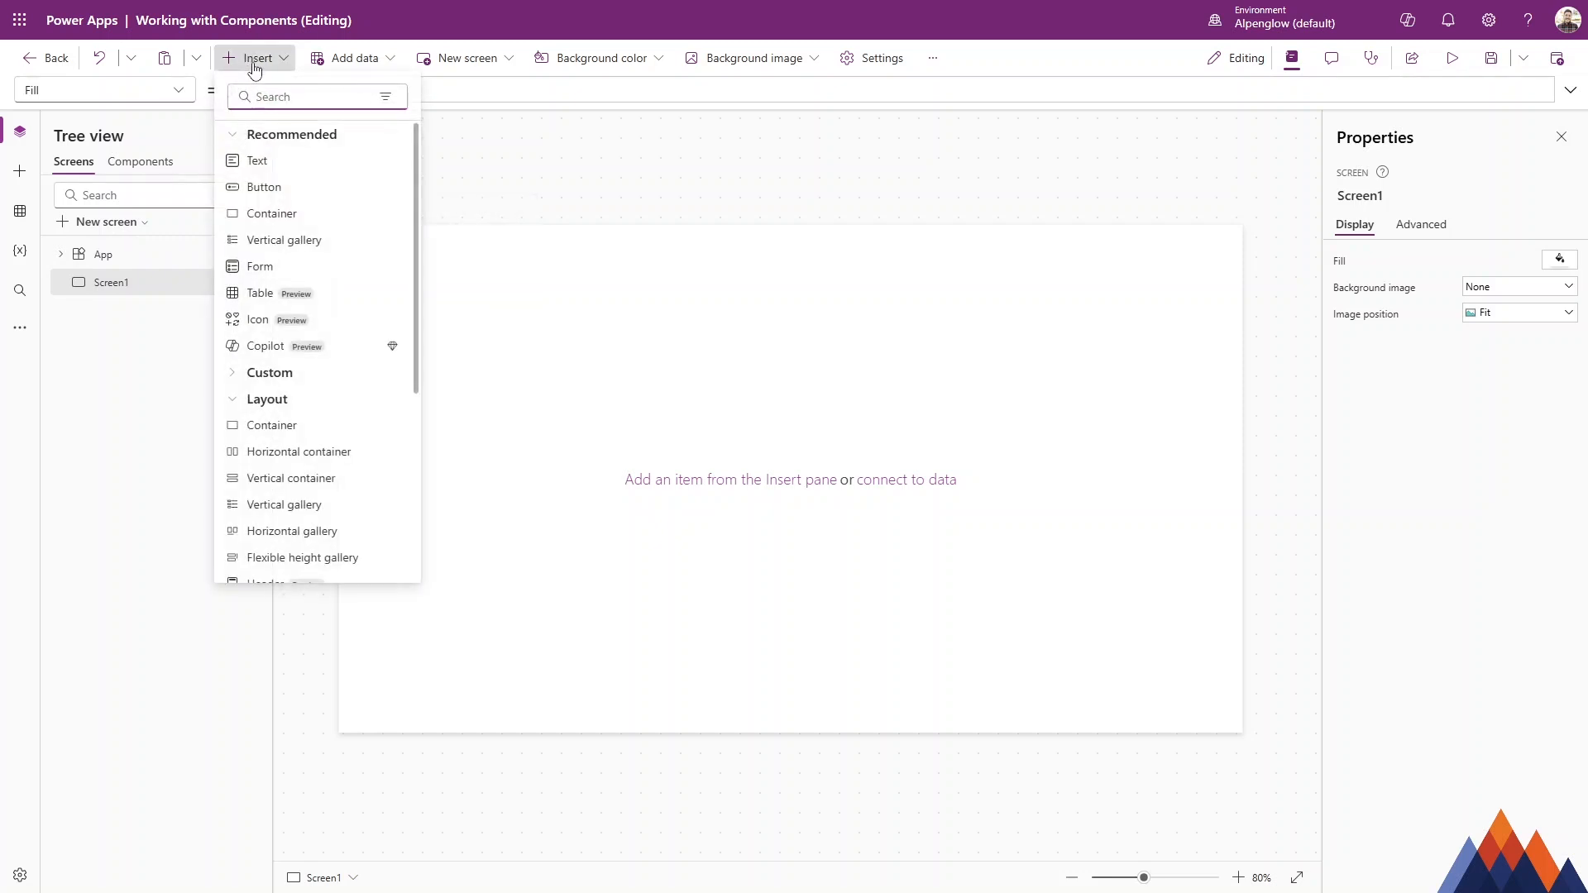
type("comp")
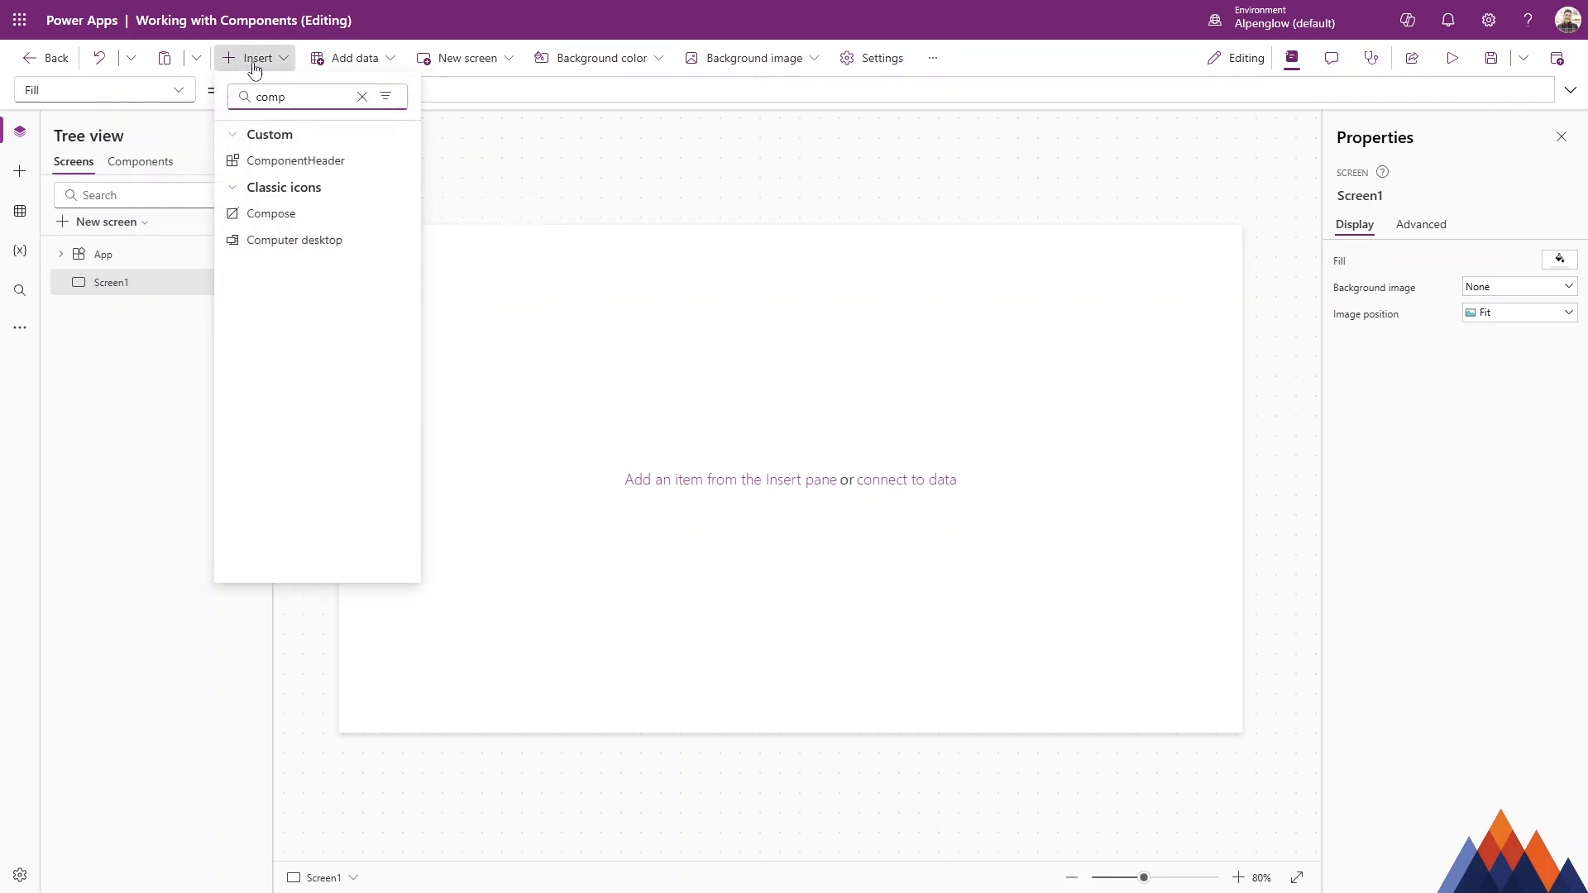
left_click(323, 160)
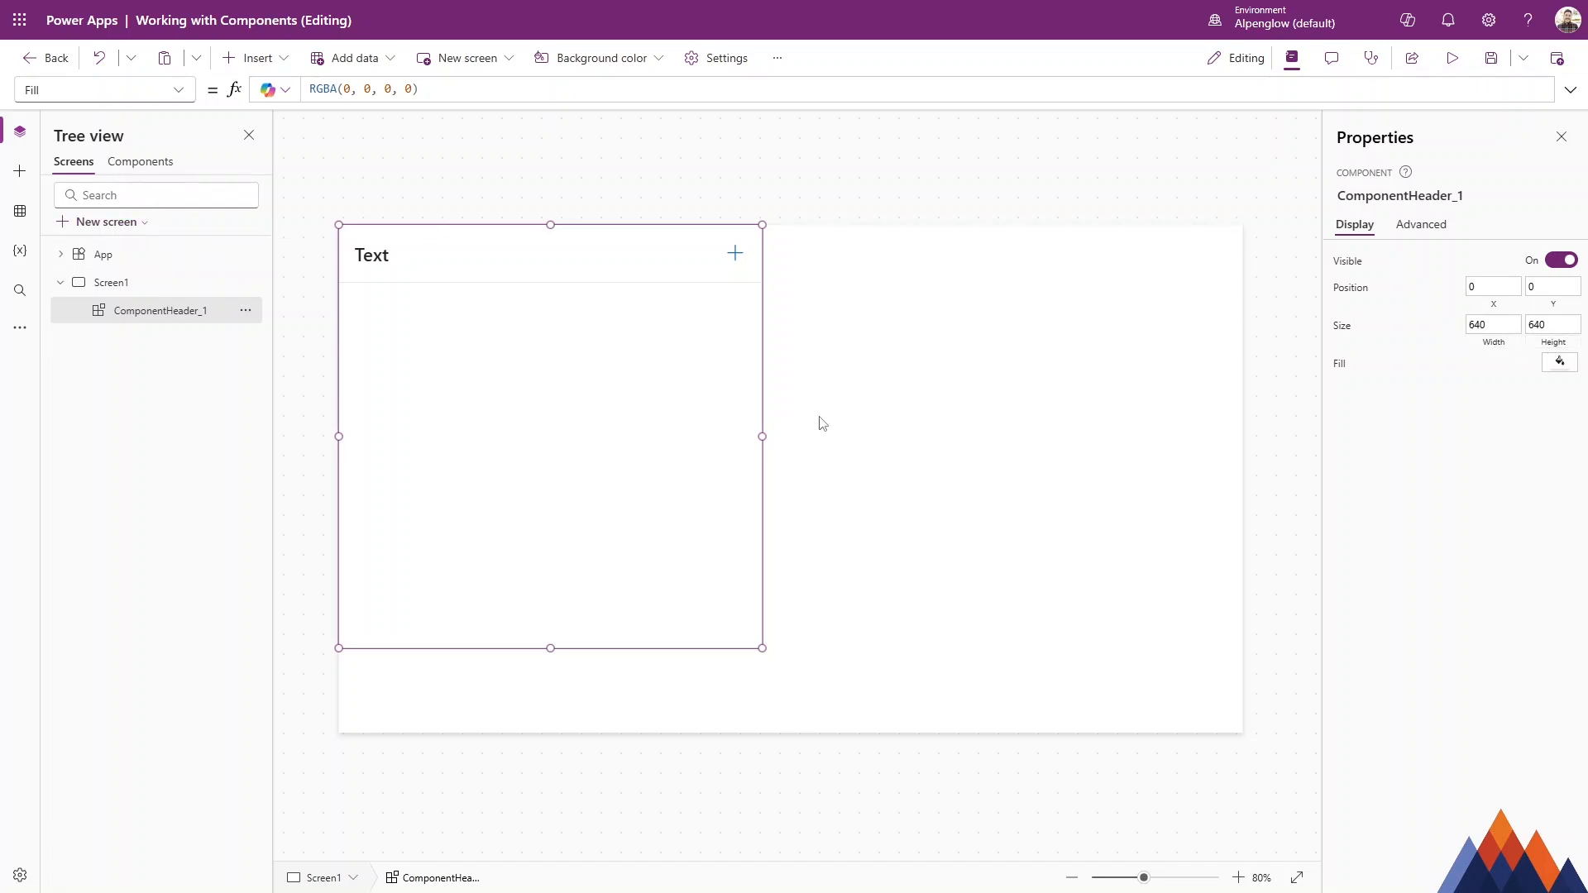
left_click_drag(759, 433, 1350, 436)
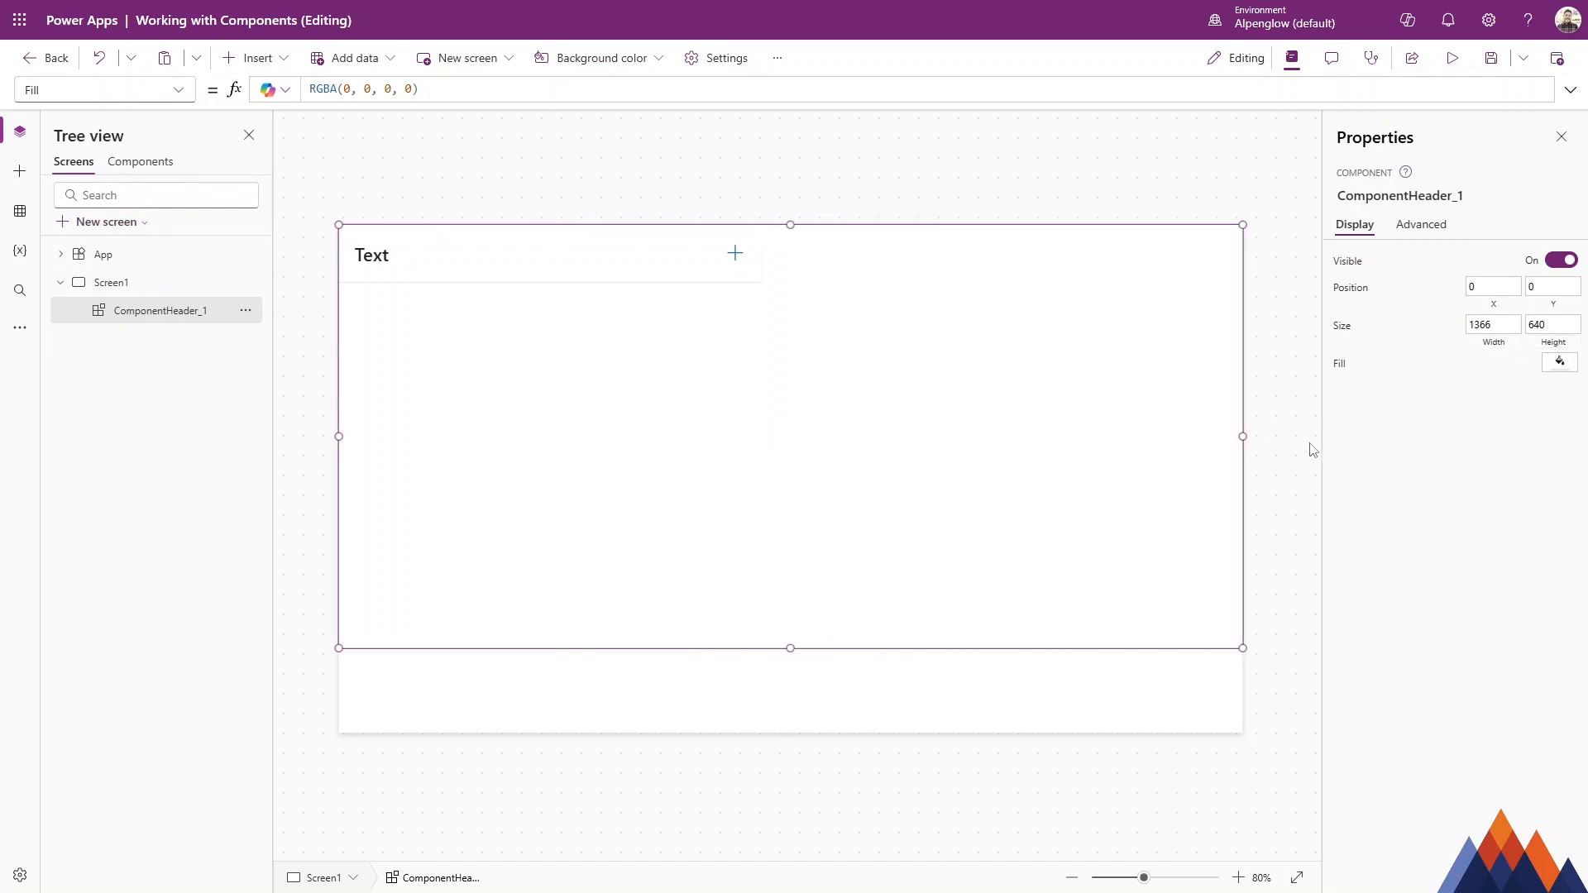
left_click_drag(791, 648, 860, 284)
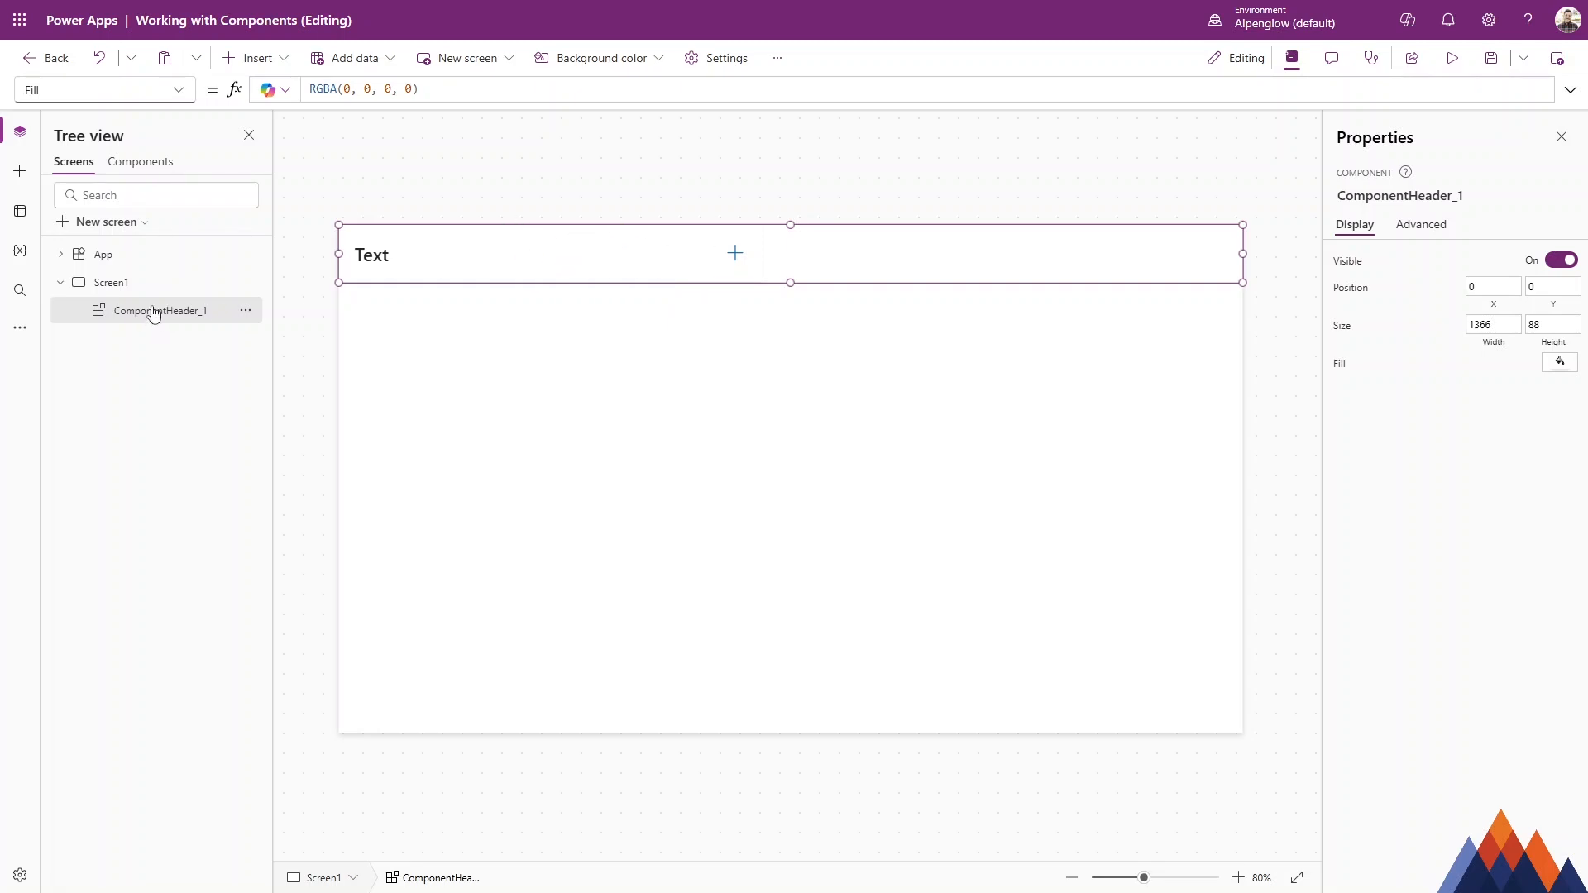
Set the ComponentHeader component's height to 88 in the component editor.
left_click(140, 162)
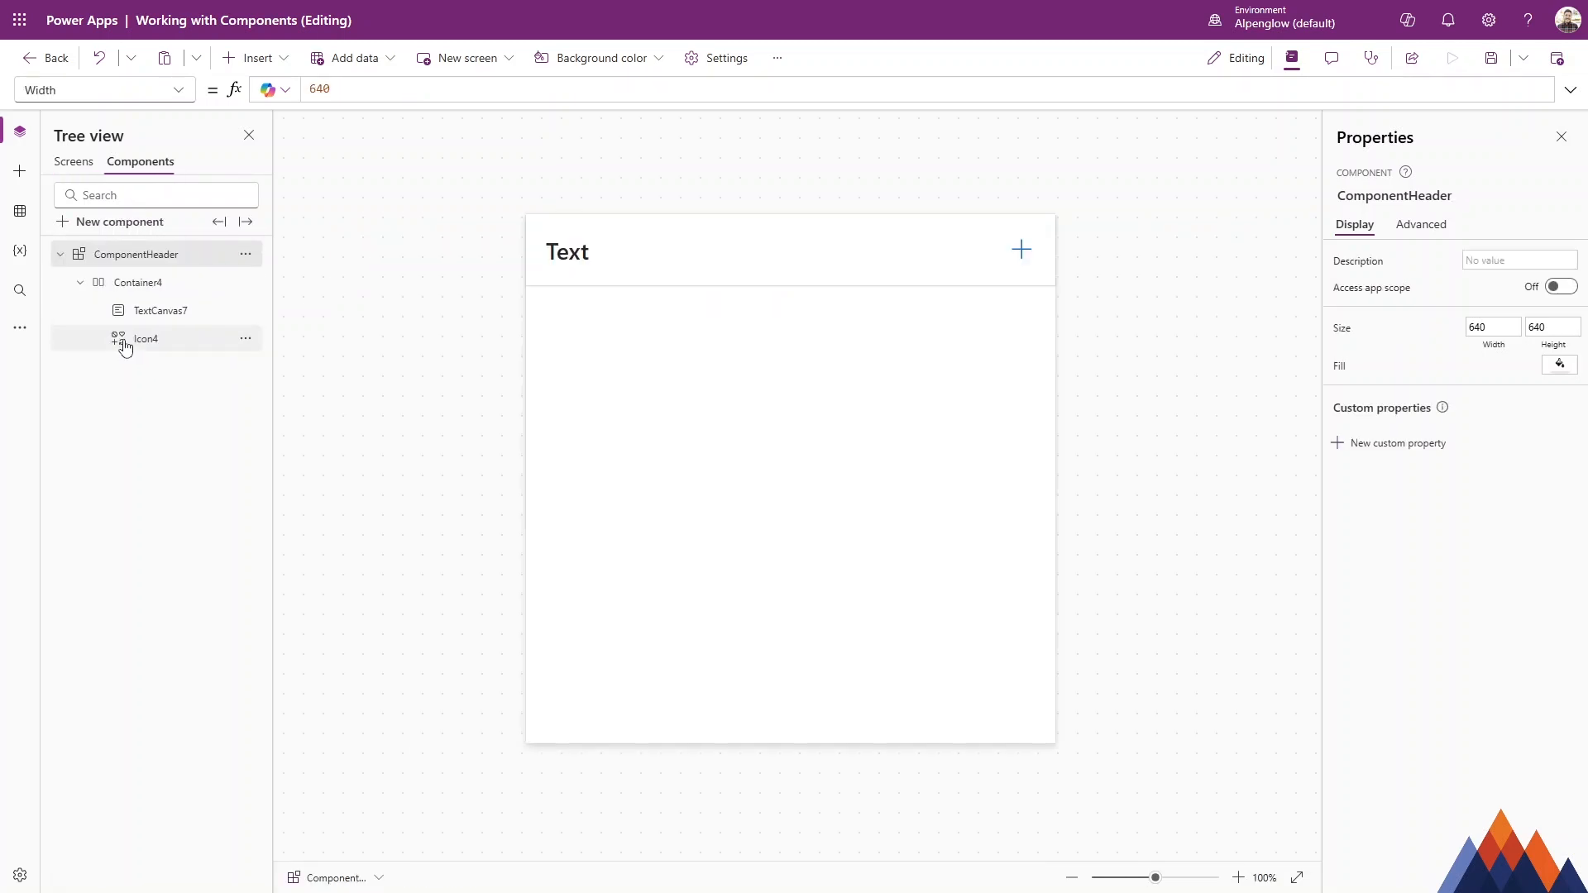
left_click(74, 162)
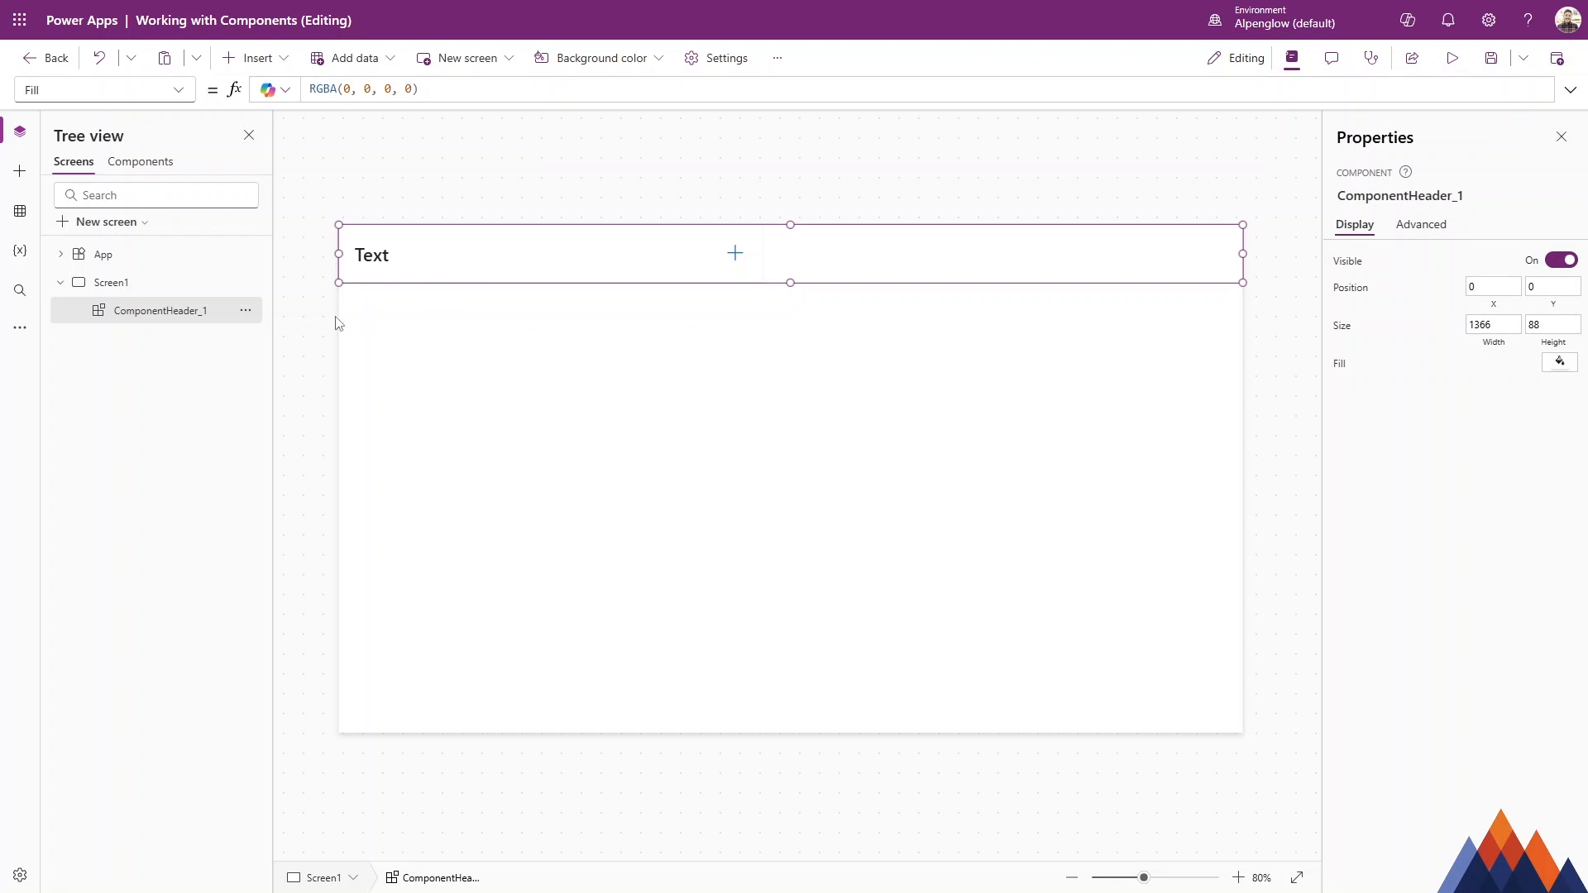
left_click(160, 169)
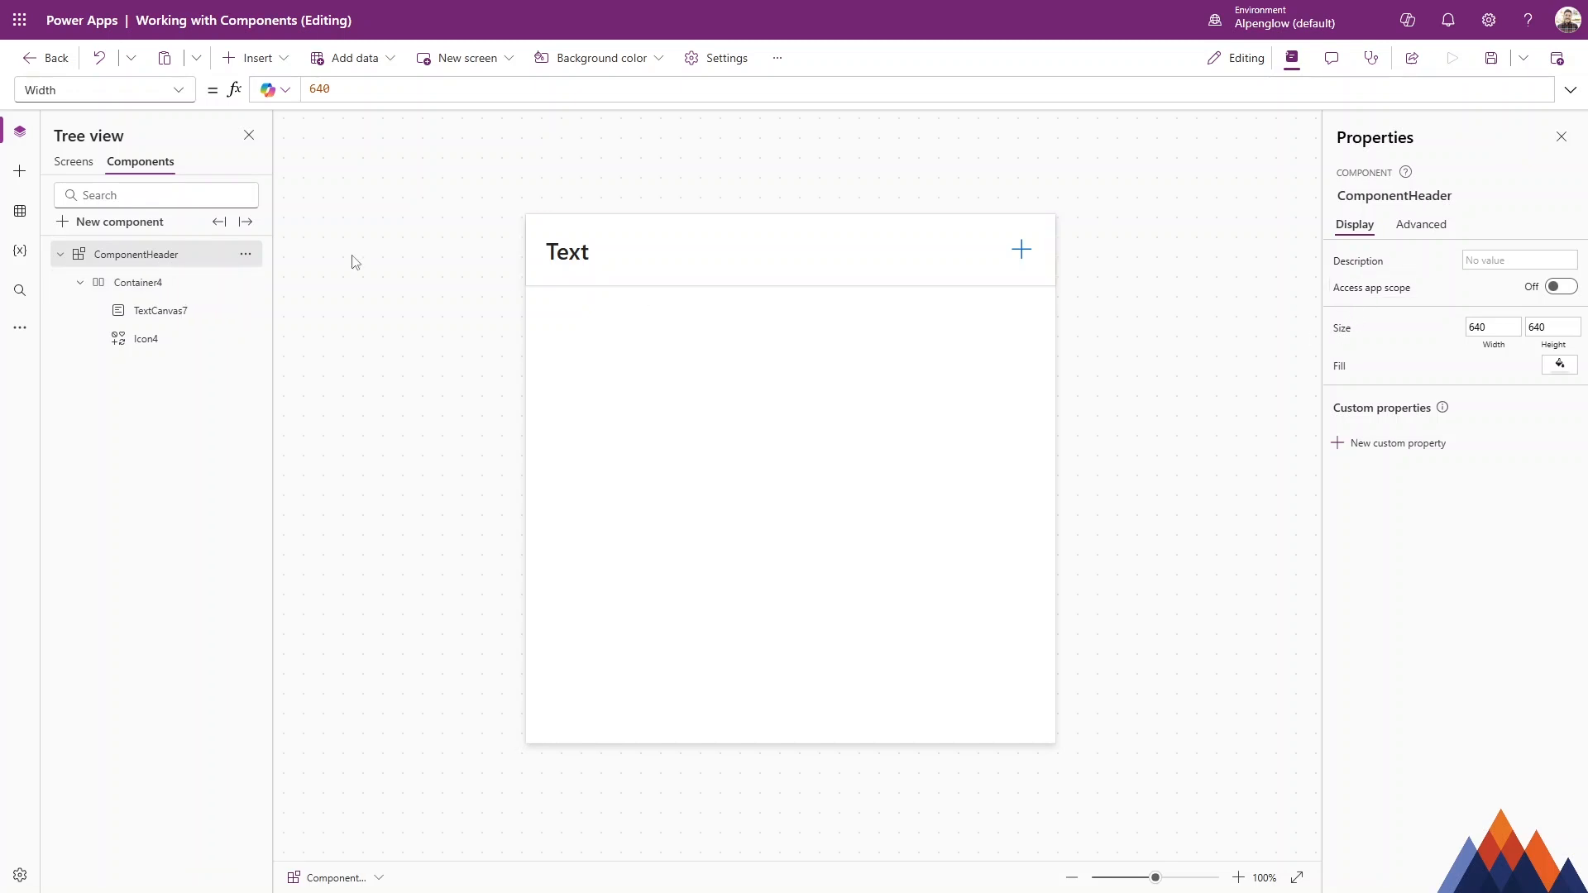
left_click(1536, 327)
left_click(83, 162)
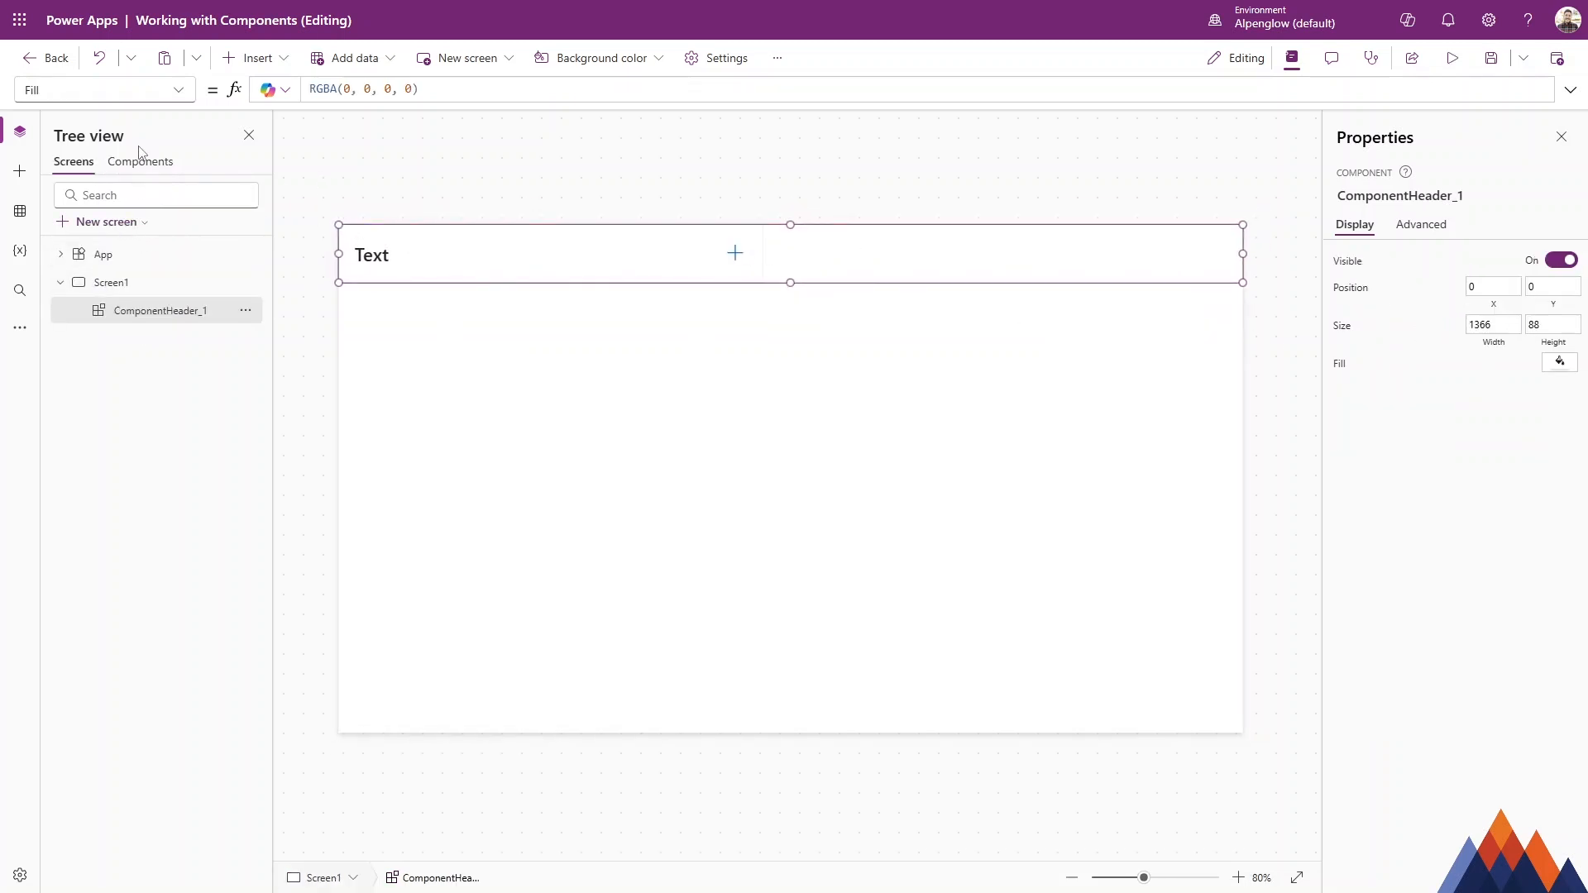
Set the container's width formula to Parent.Width so it fills the component, and check it on Screen1.
left_click(124, 163)
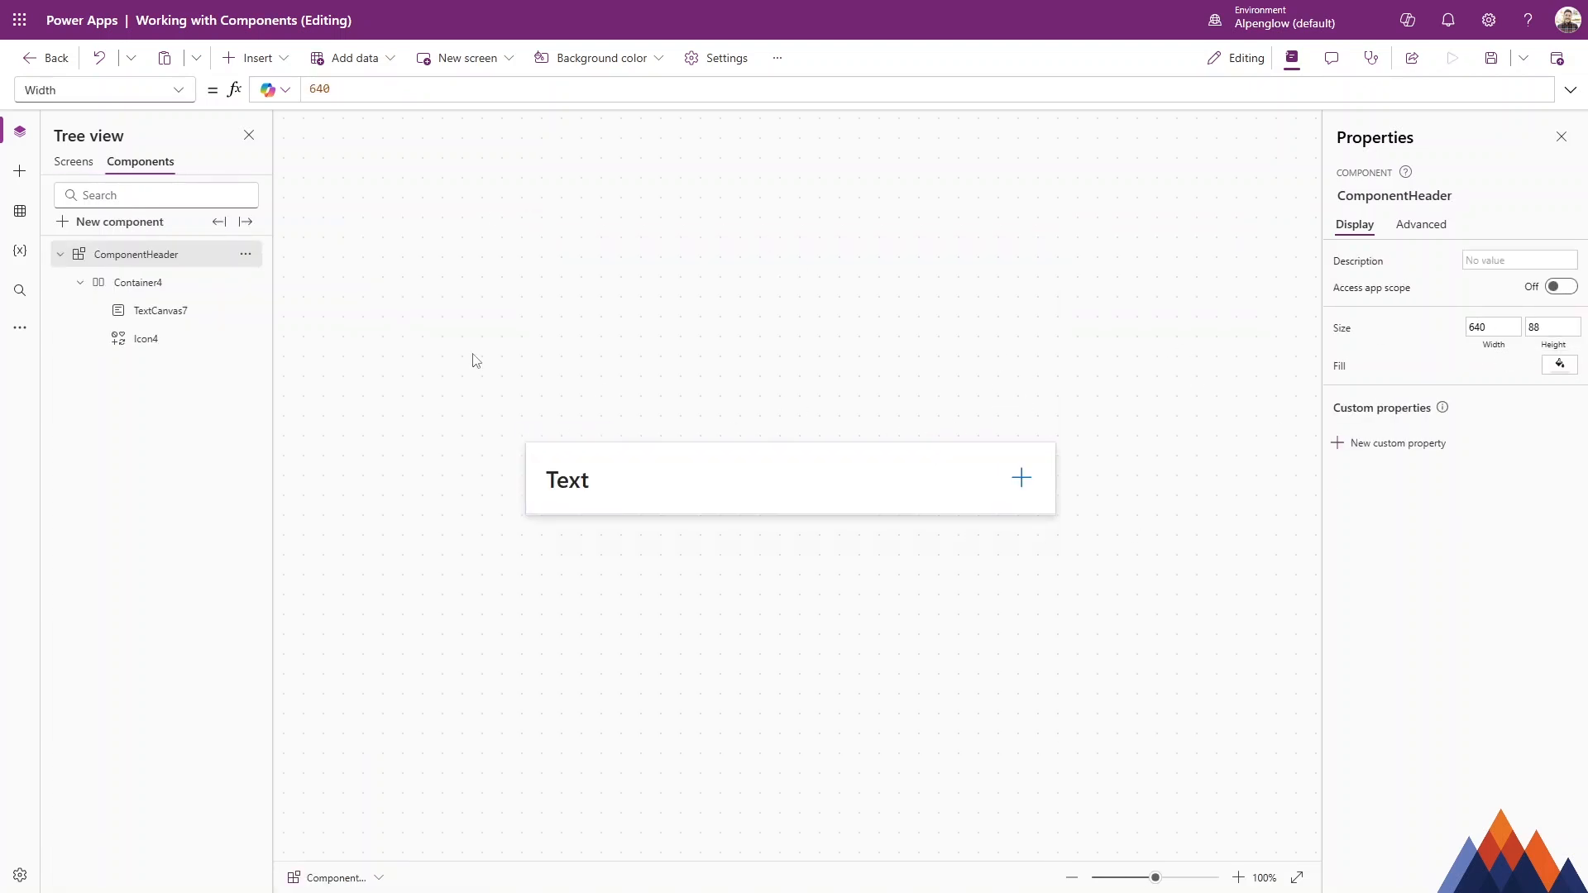
left_click(164, 290)
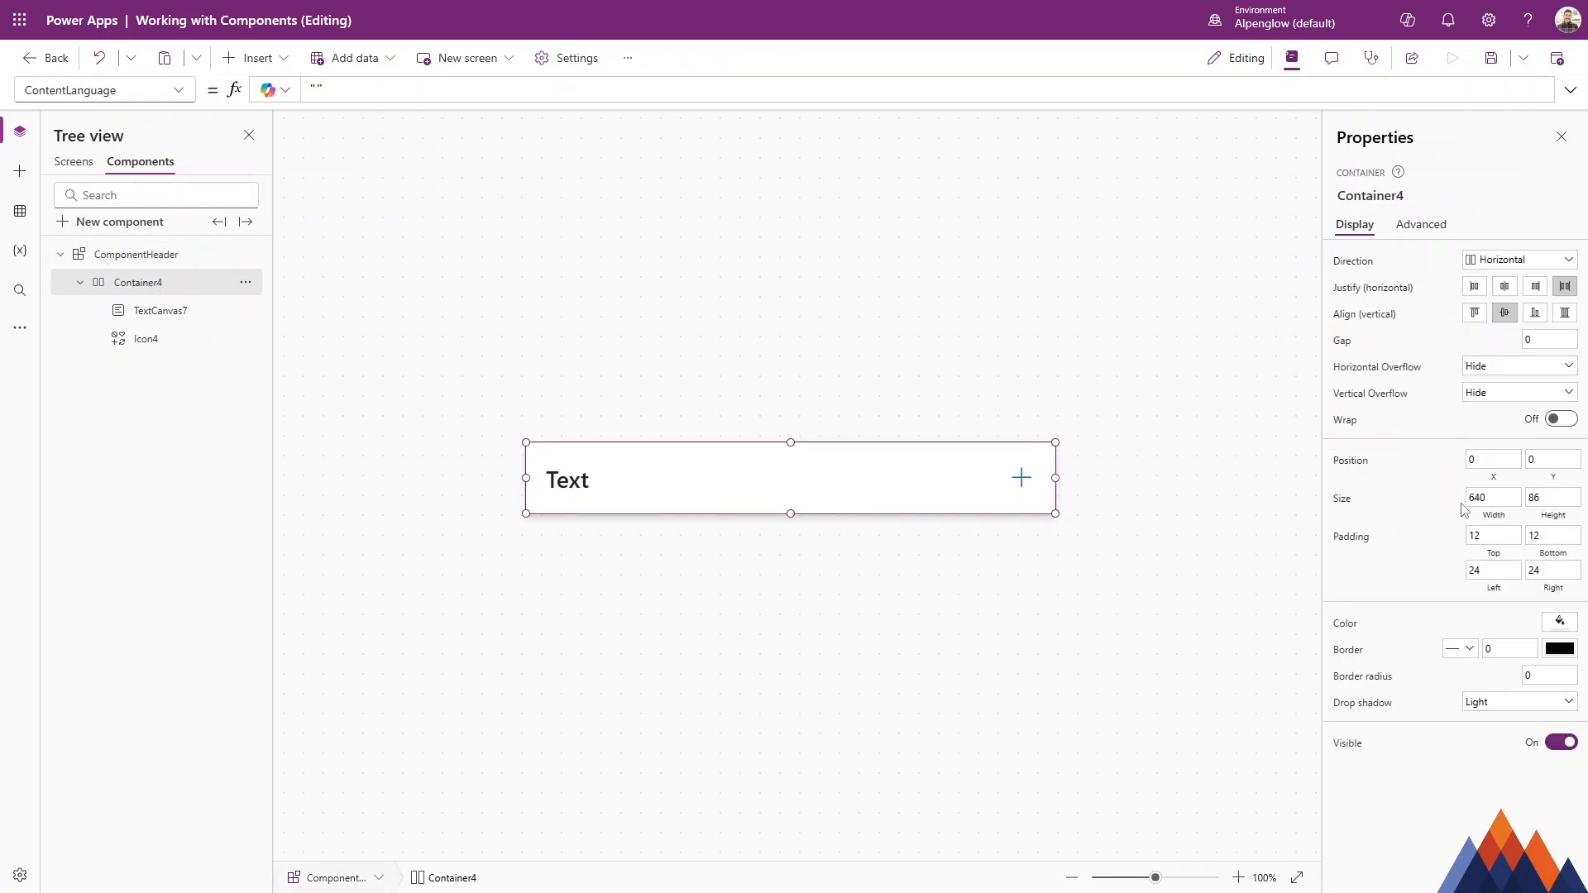
left_click(1507, 523)
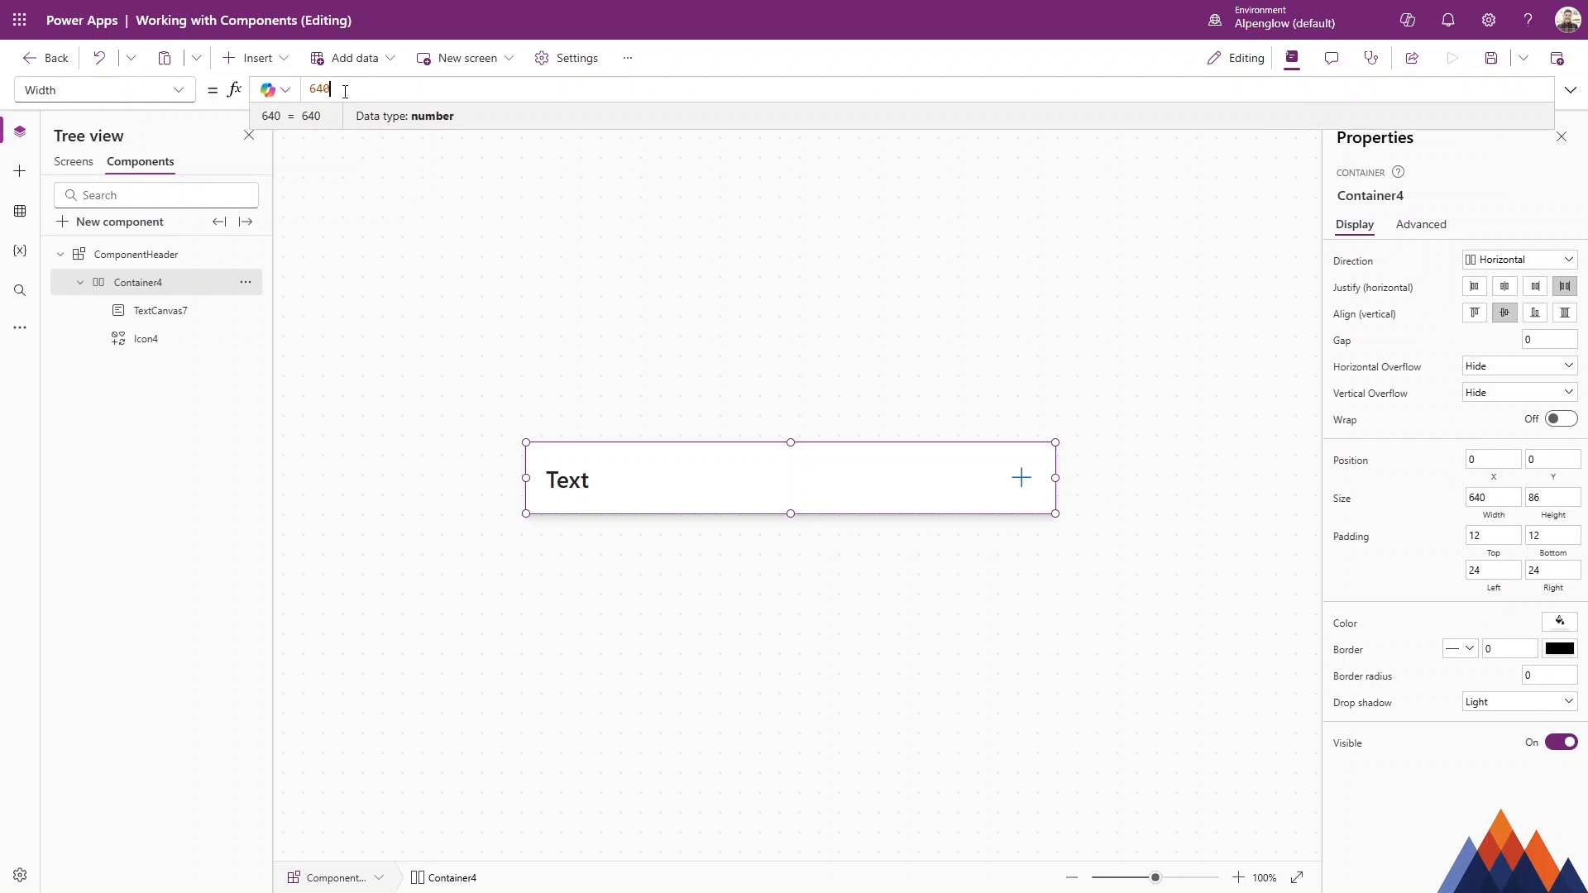
left_click(96, 159)
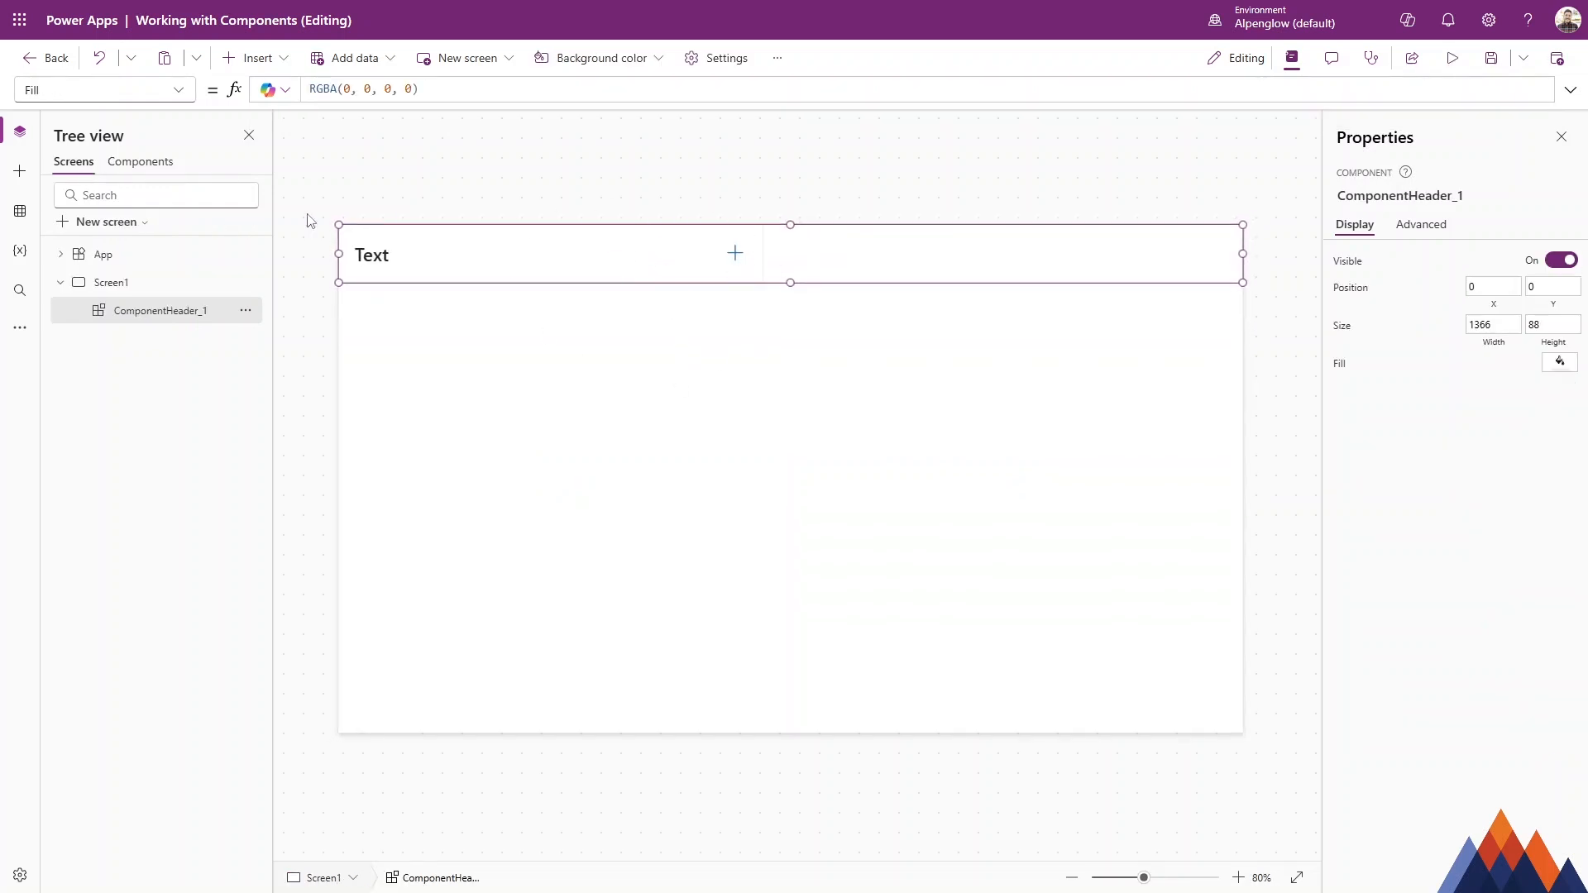
left_click(141, 162)
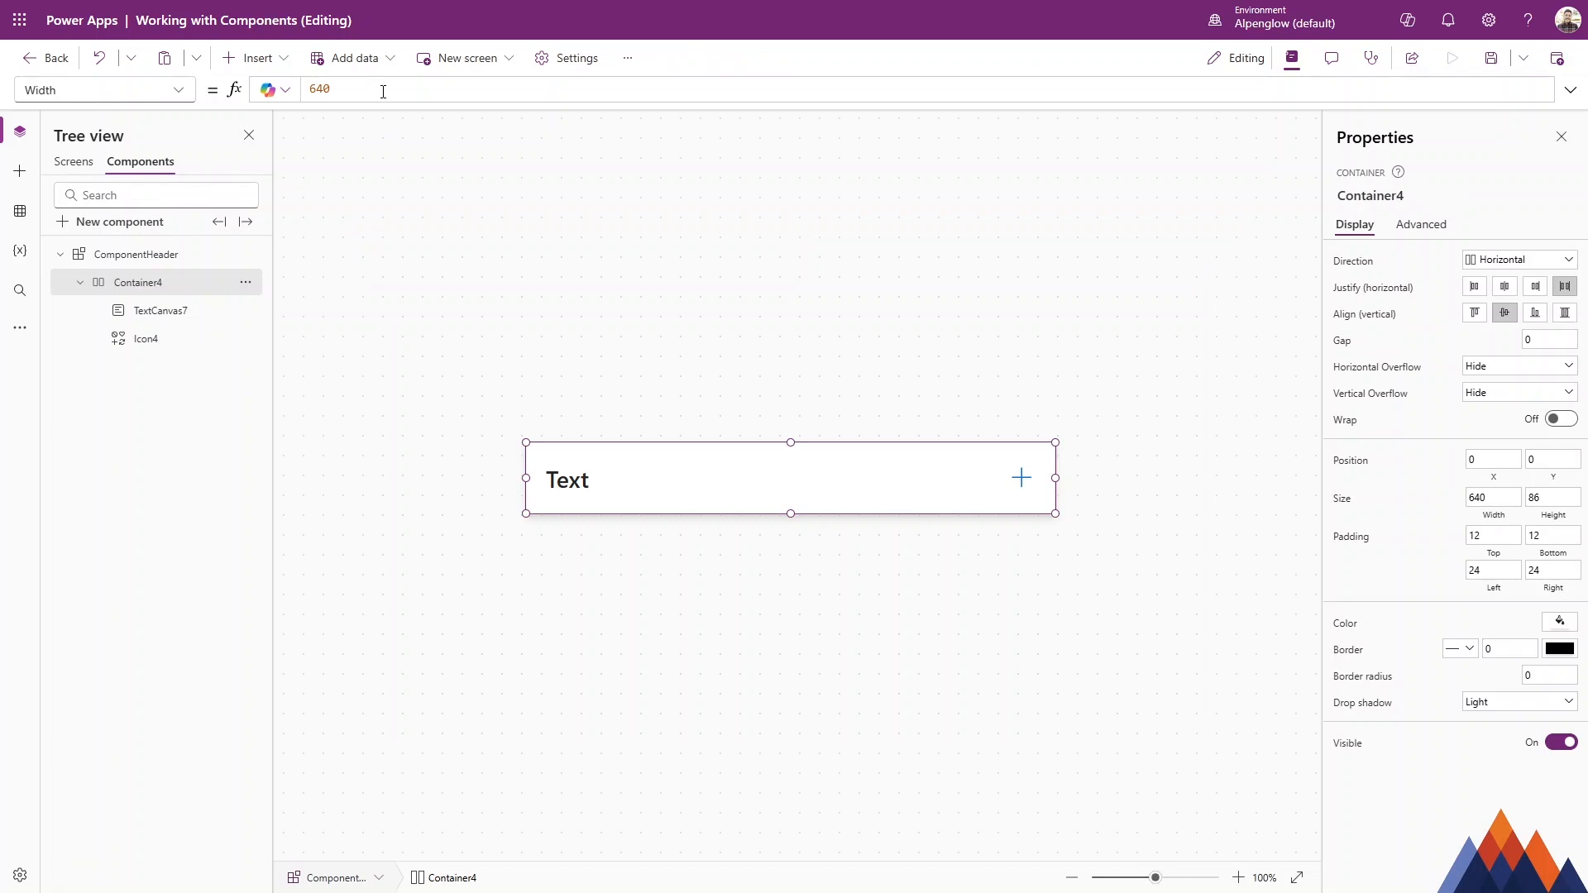
double_click(382, 91)
type("Pare")
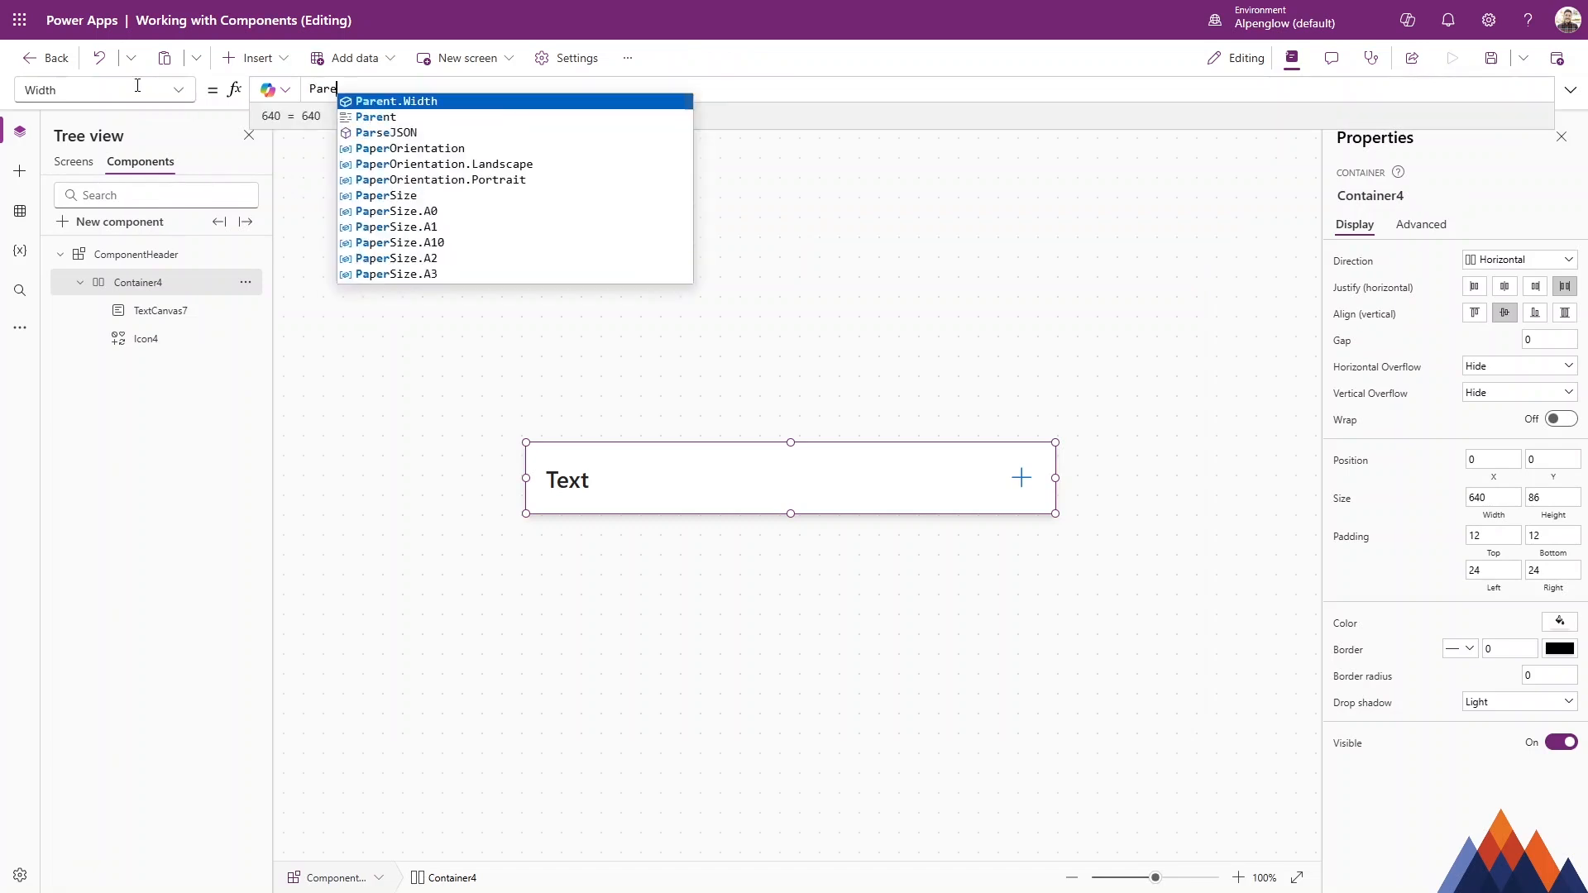
key("Tab")
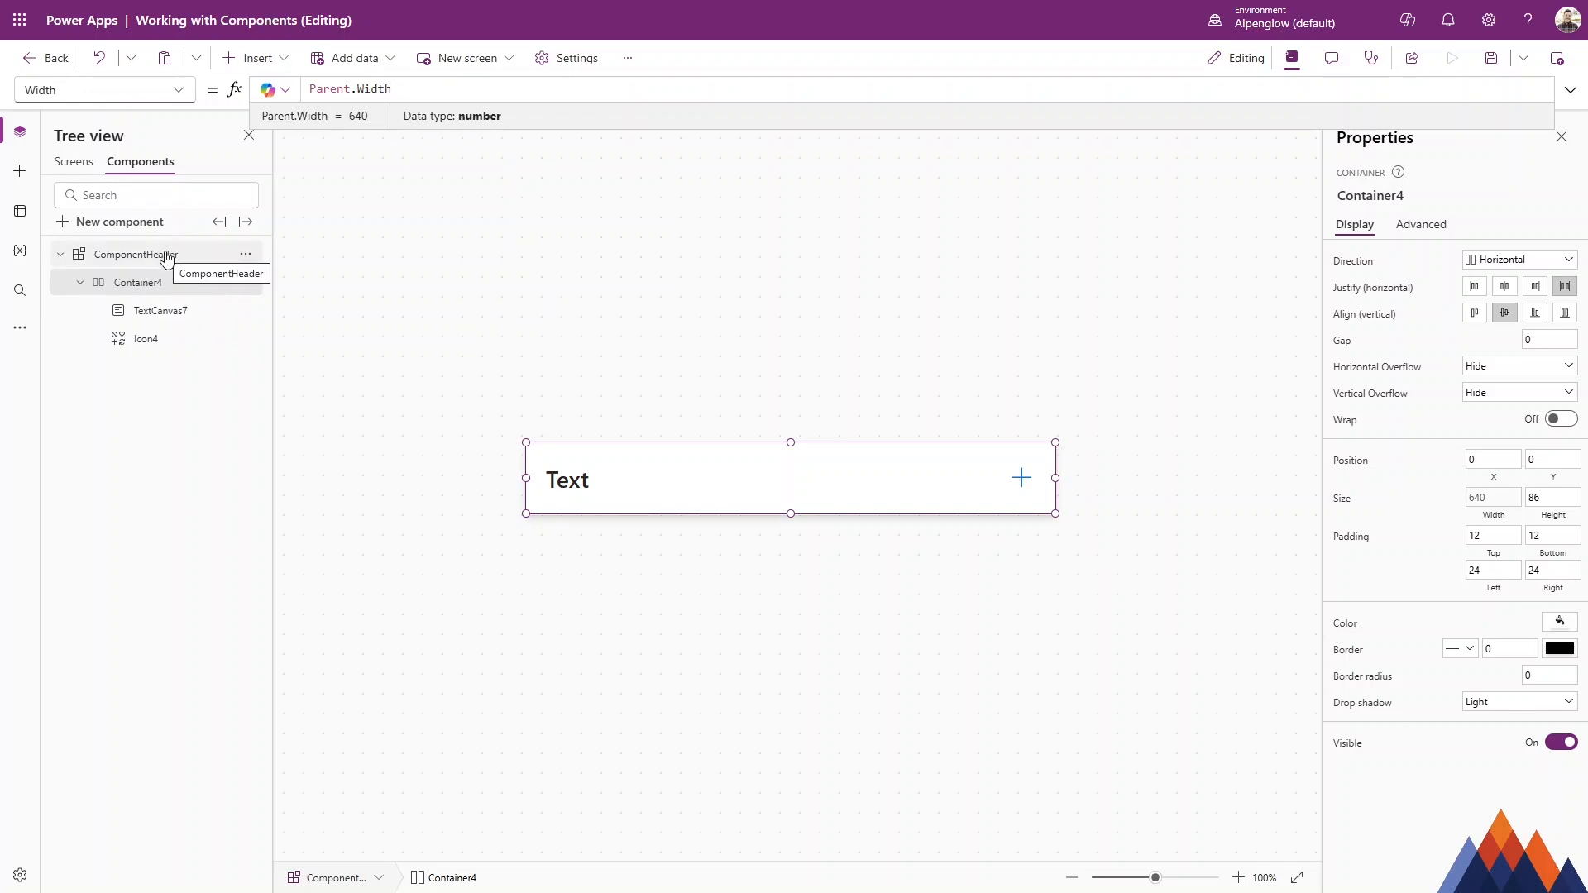
left_click(86, 166)
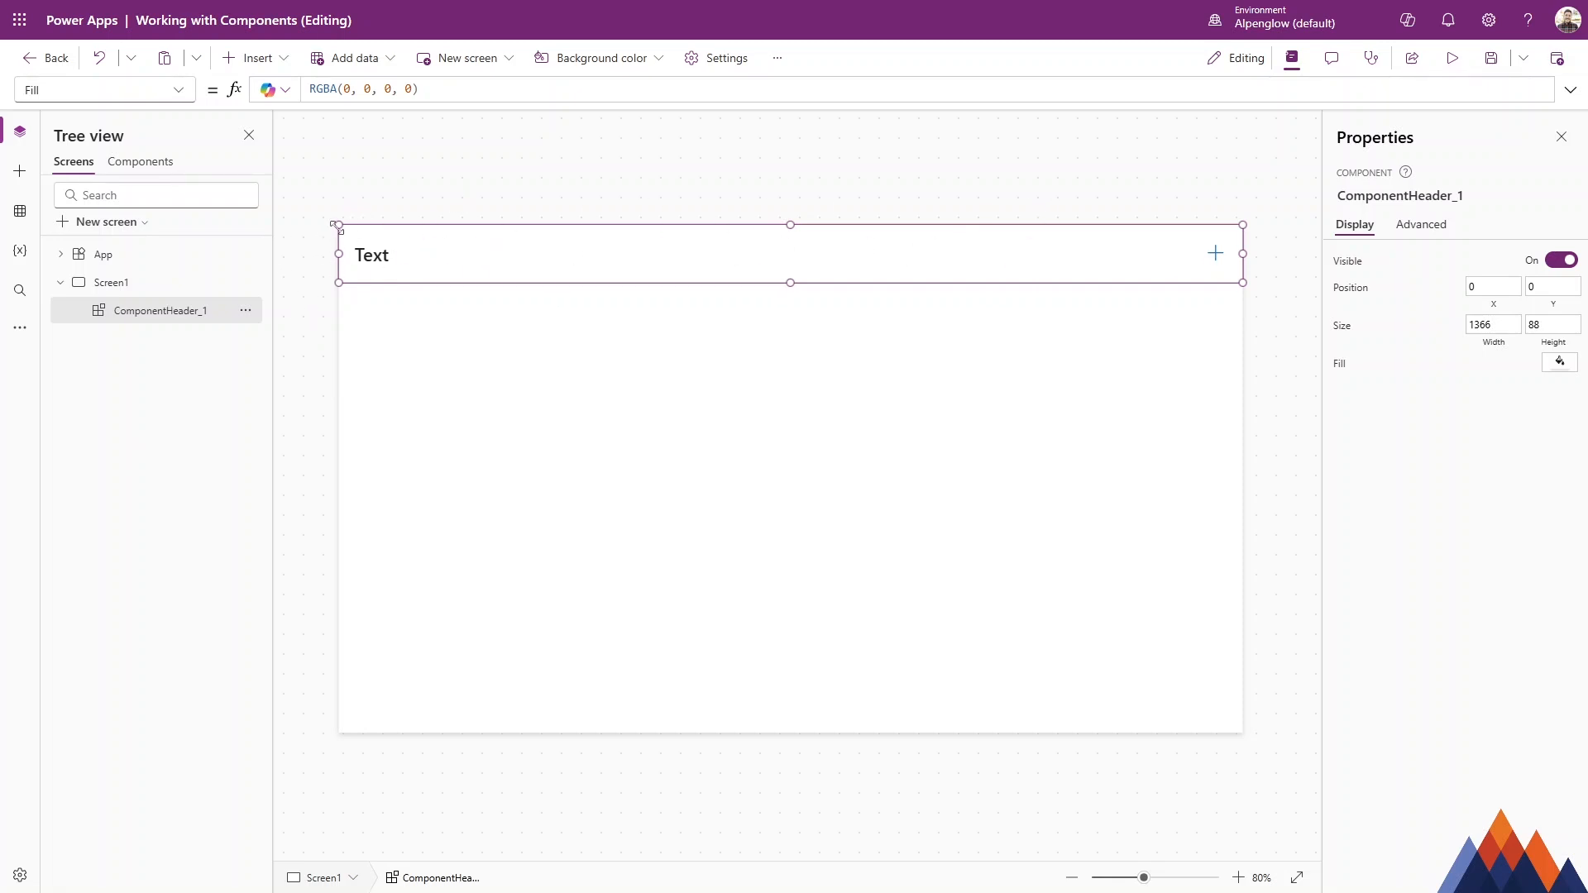
left_click(163, 172)
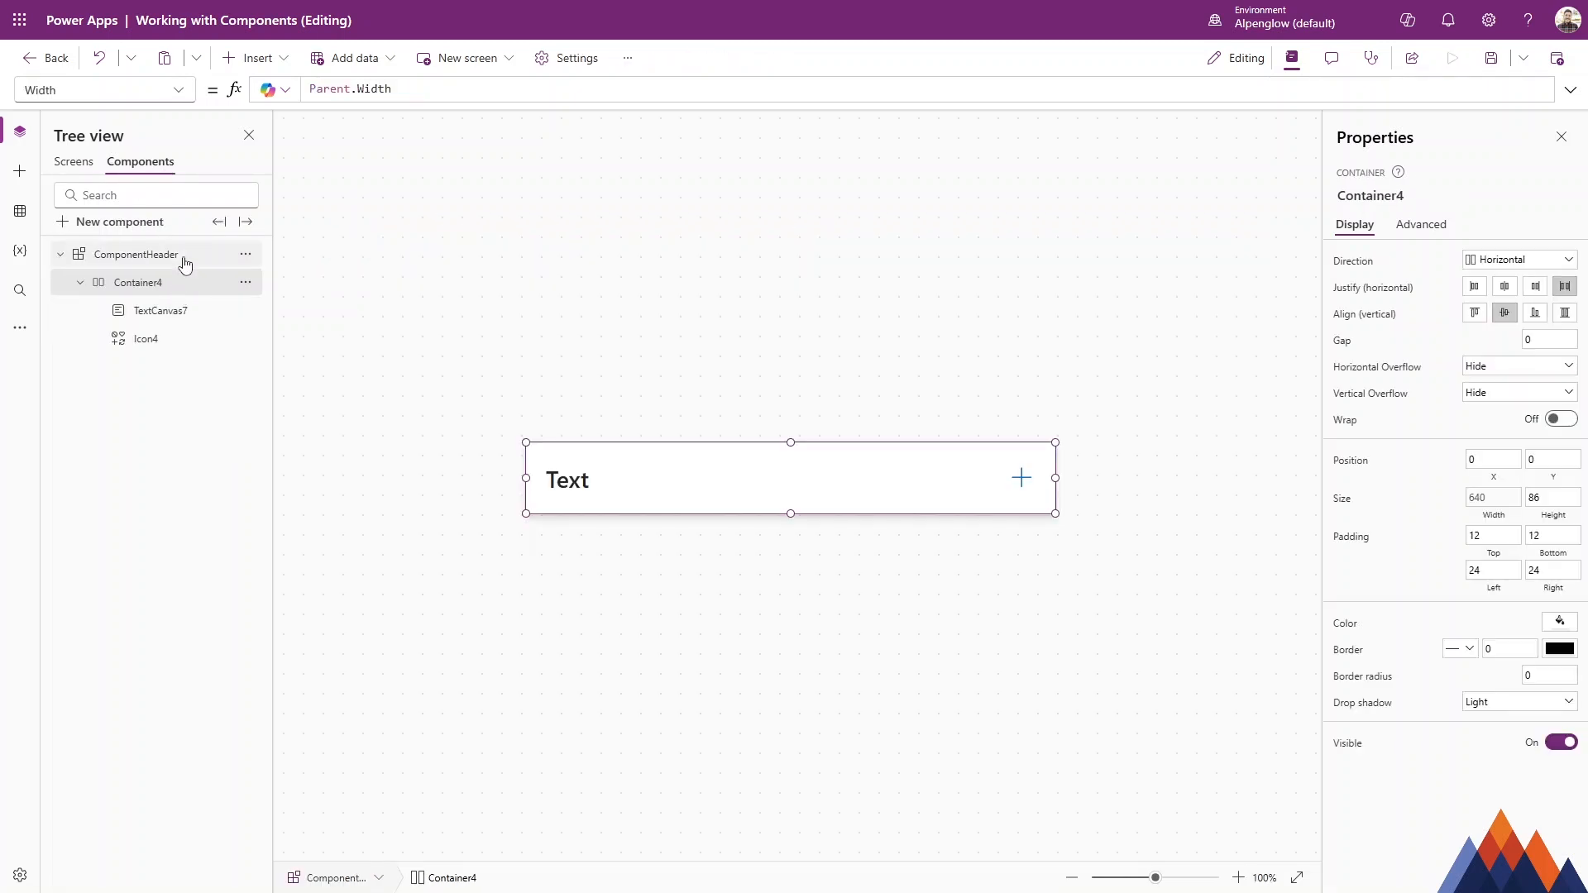
Create a Data input custom property named HeaderText with Text data type on the component.
left_click(158, 254)
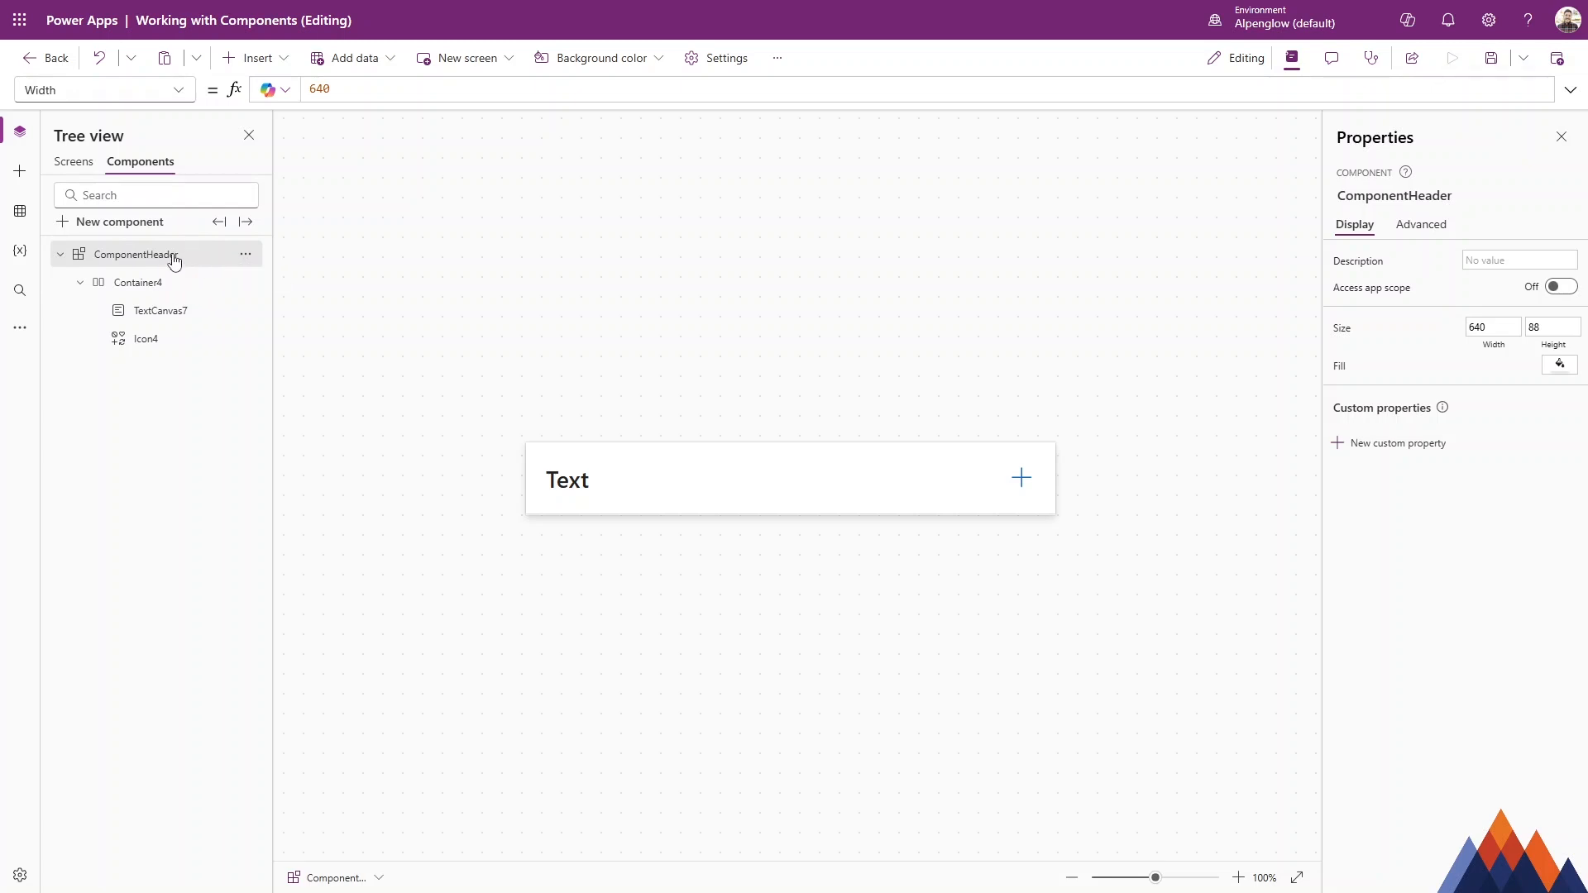
left_click(1403, 444)
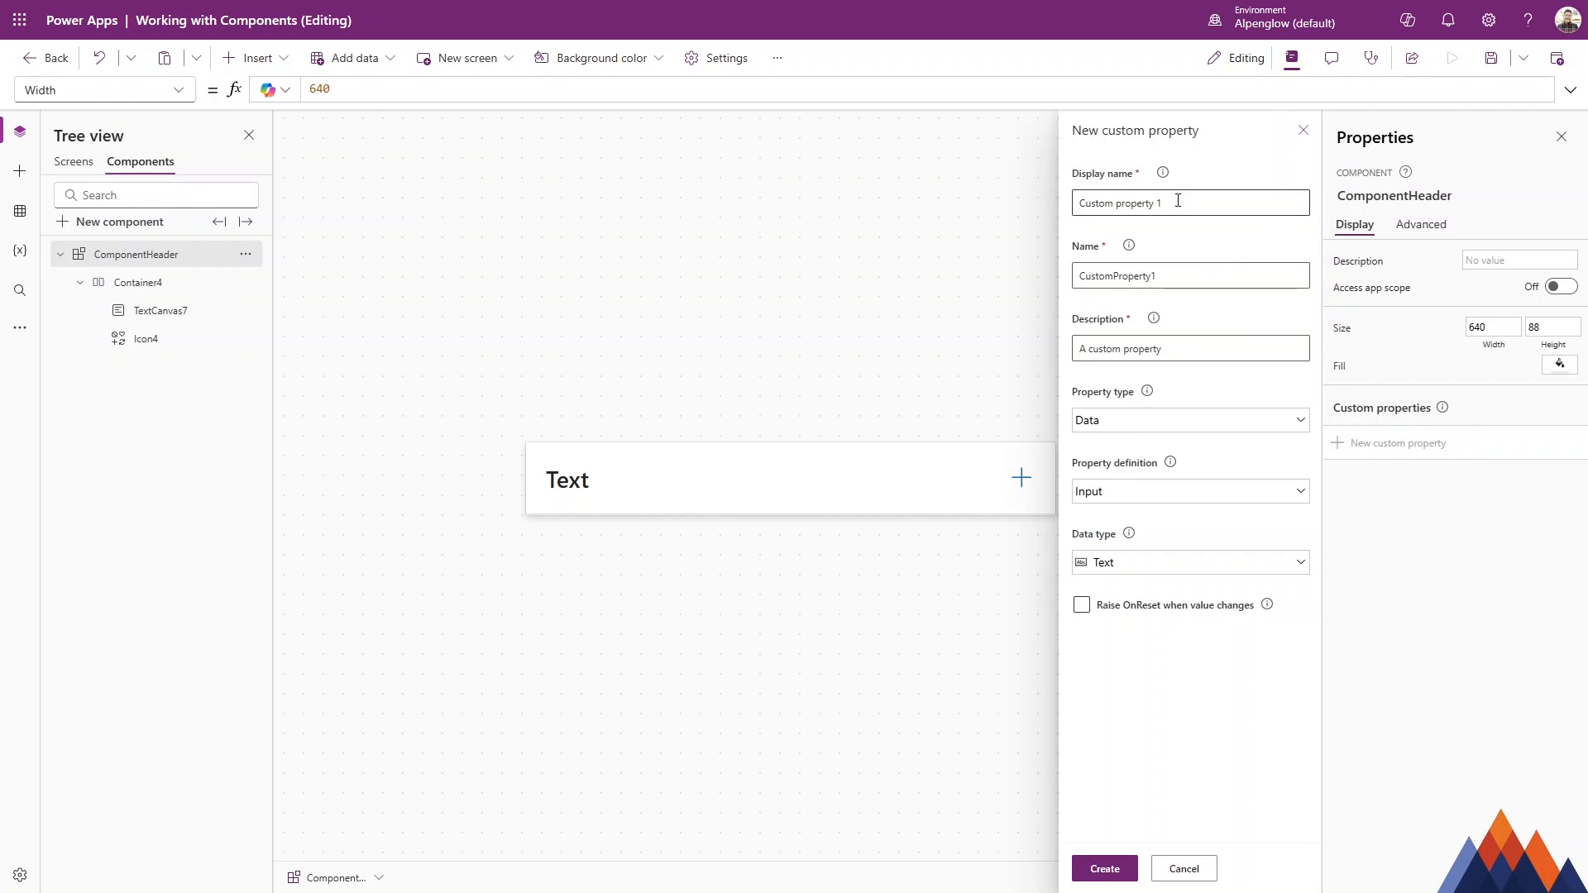
left_click_drag(1177, 201, 966, 203)
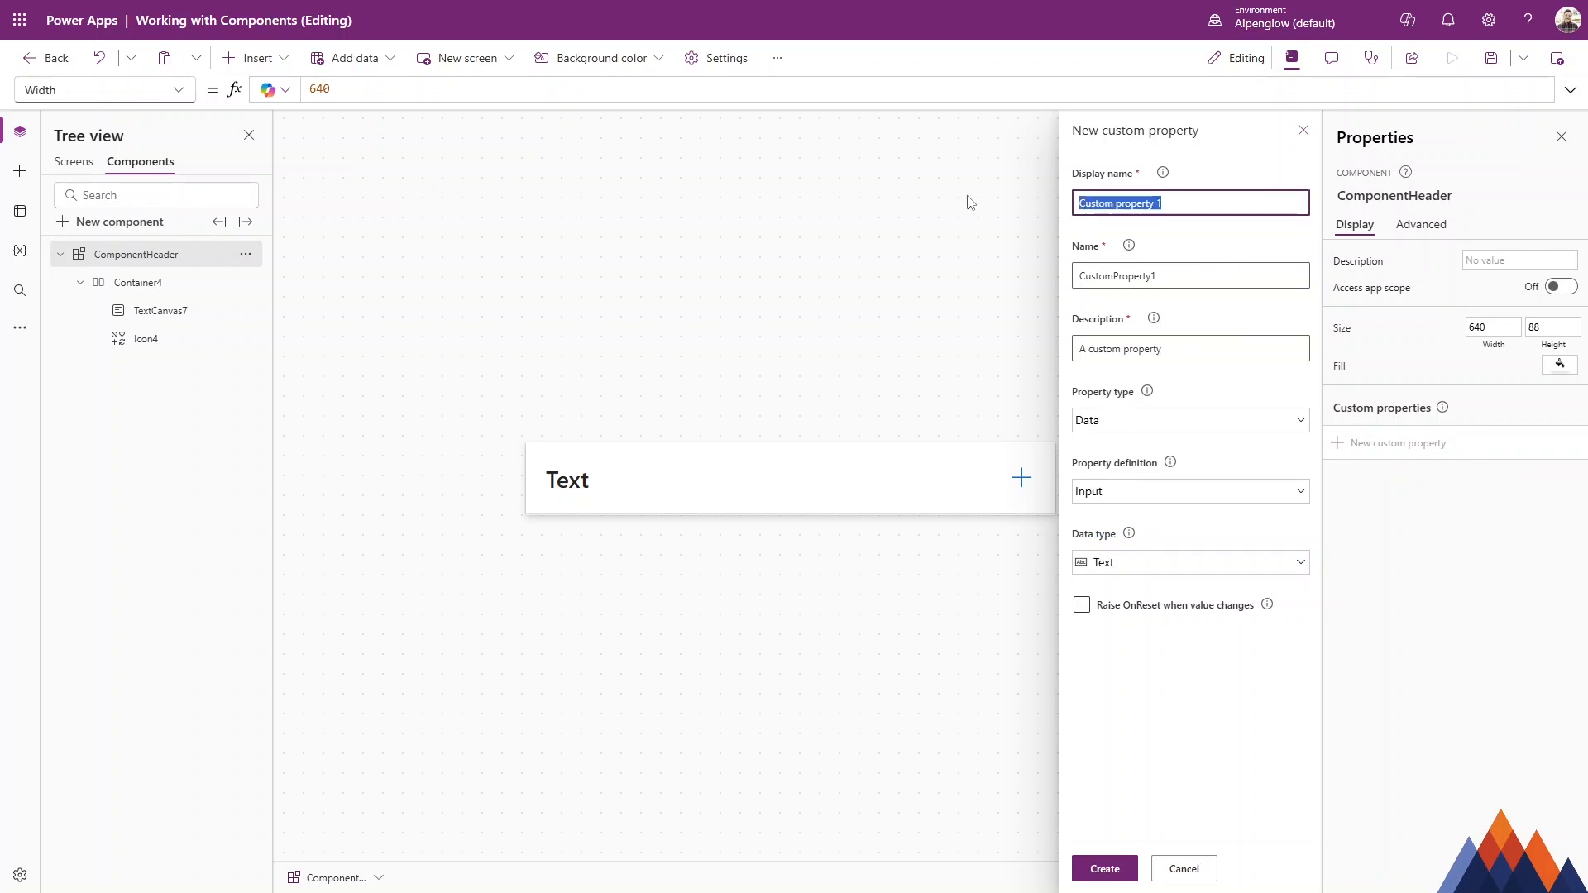
type("HeaderText")
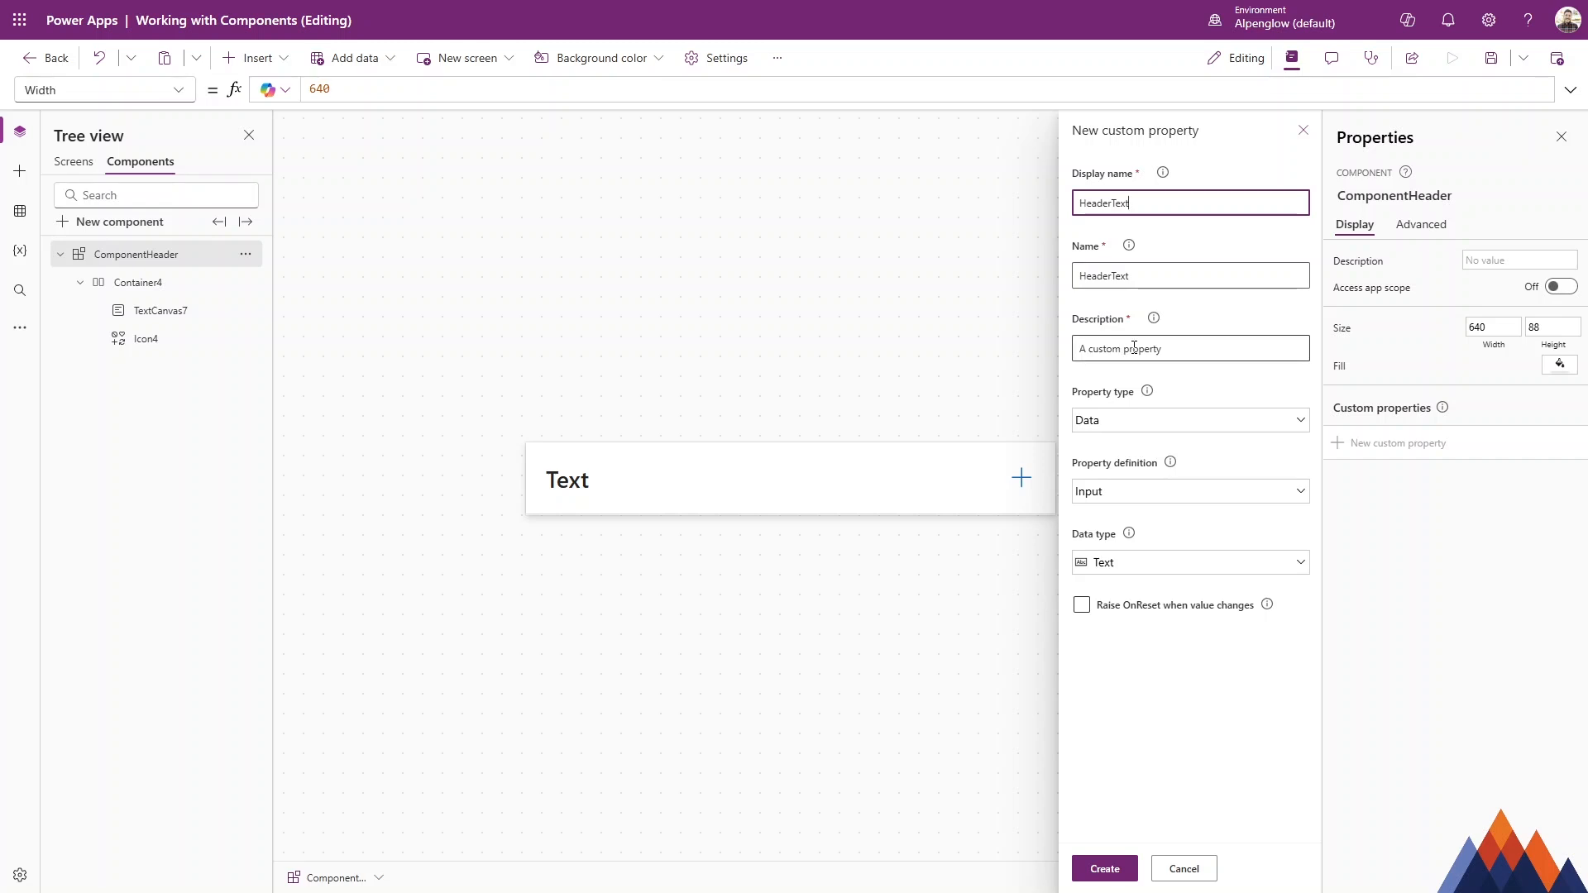
left_click(1169, 422)
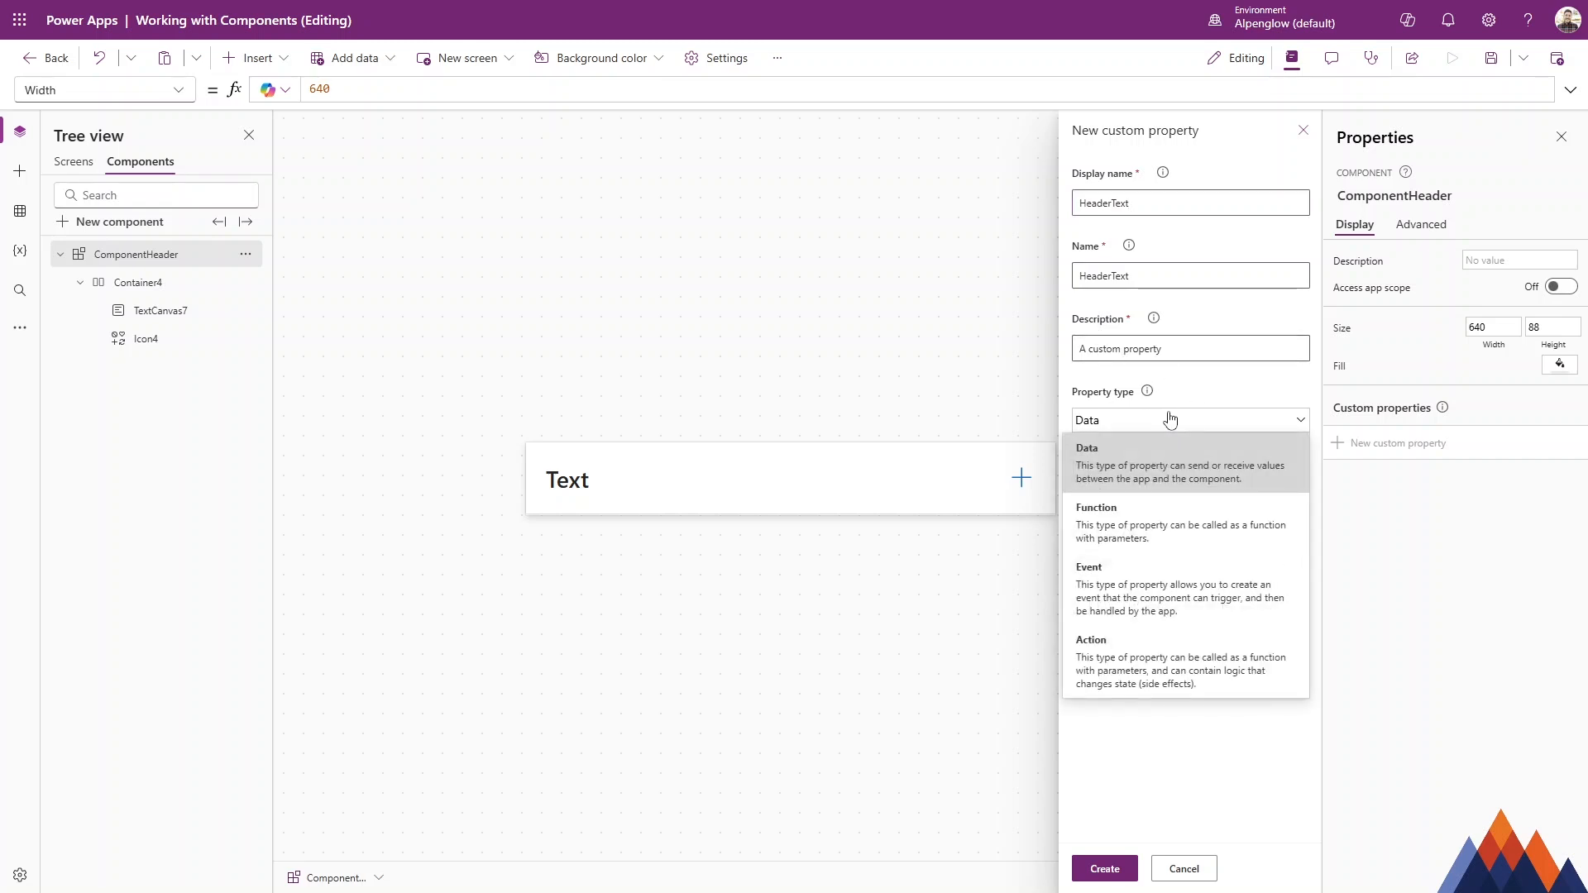
left_click(1199, 471)
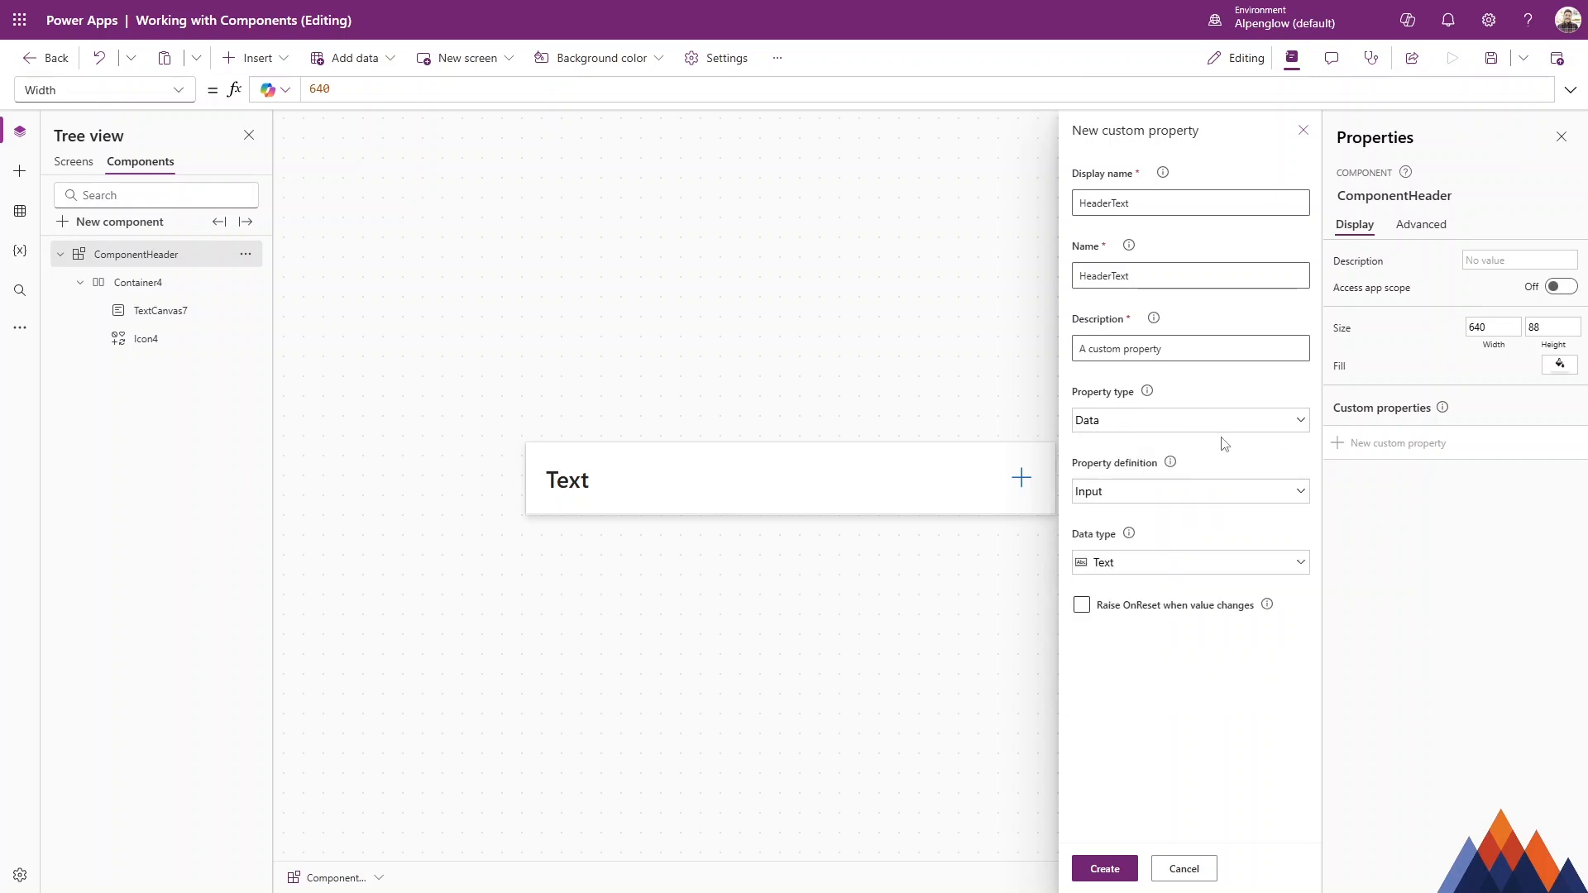
left_click(1143, 496)
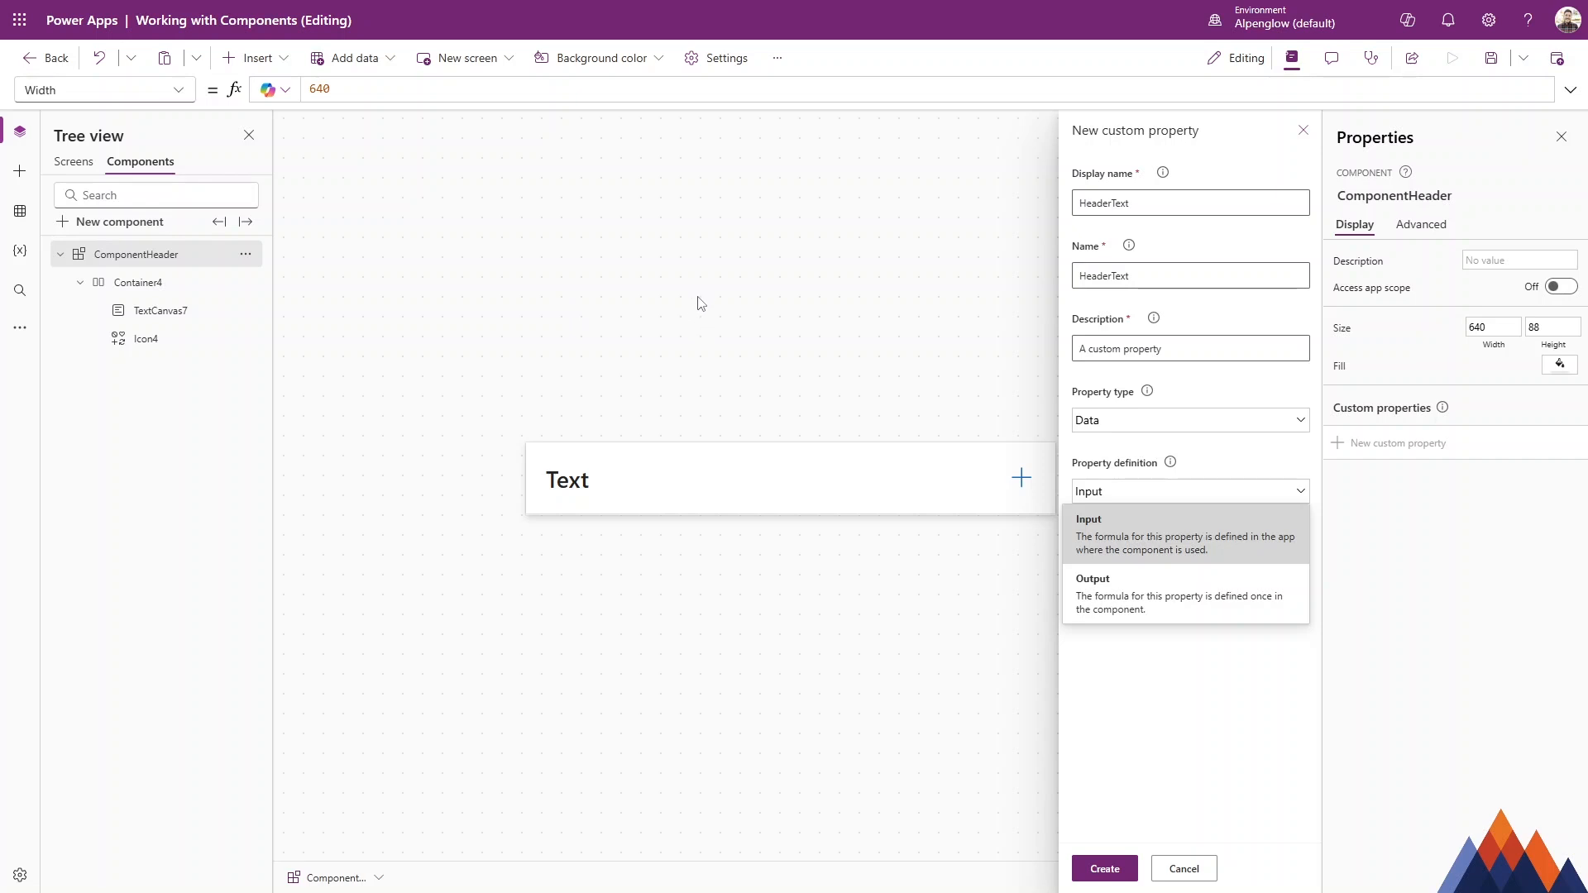
left_click(1165, 532)
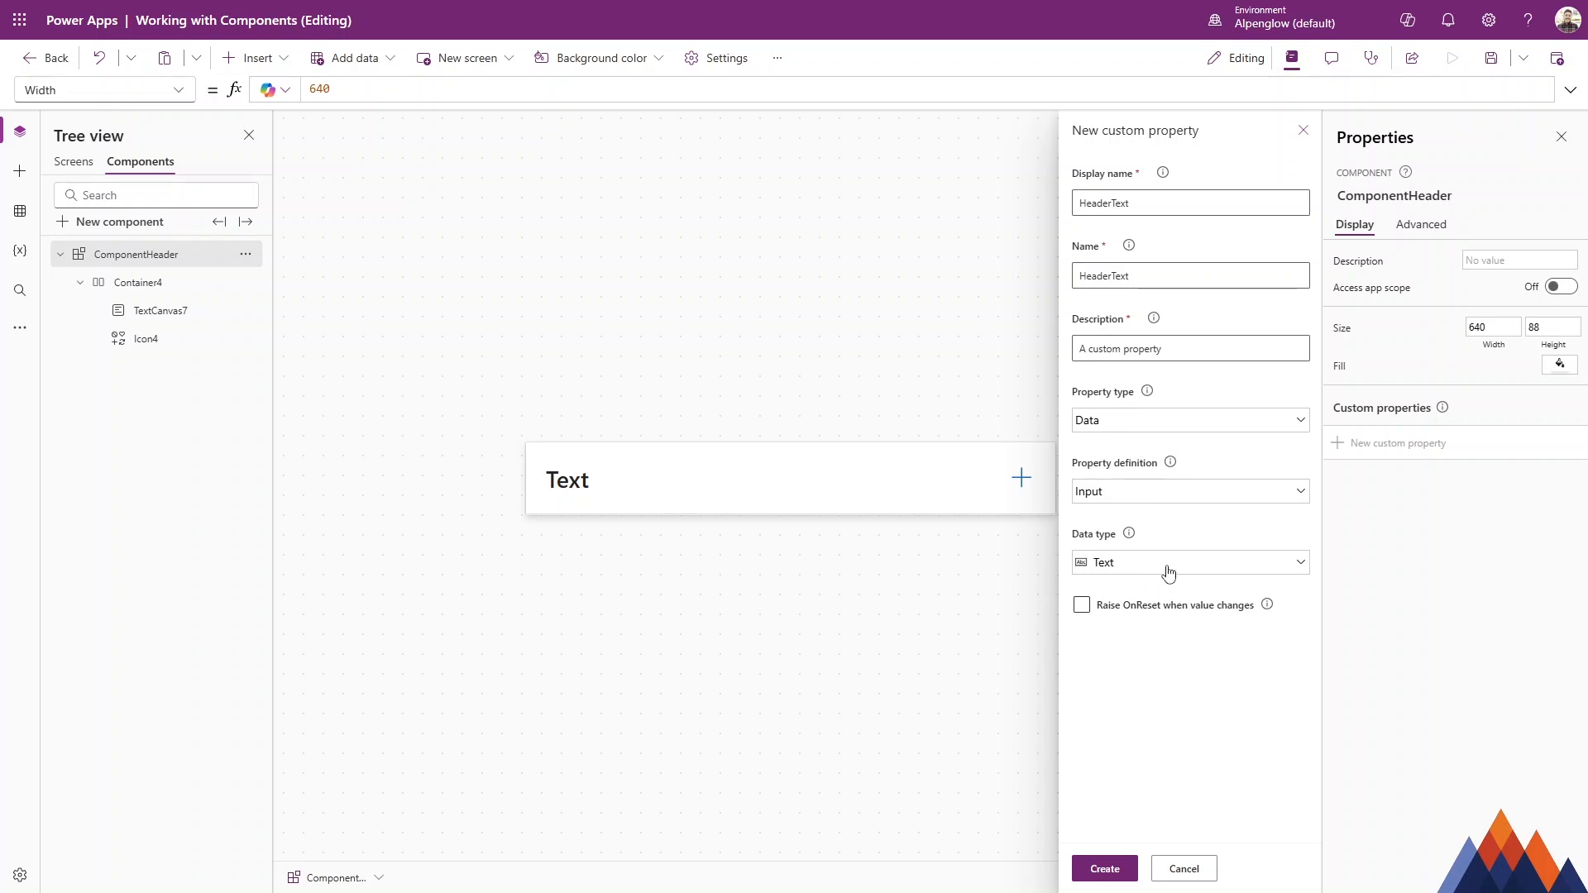
left_click(1166, 568)
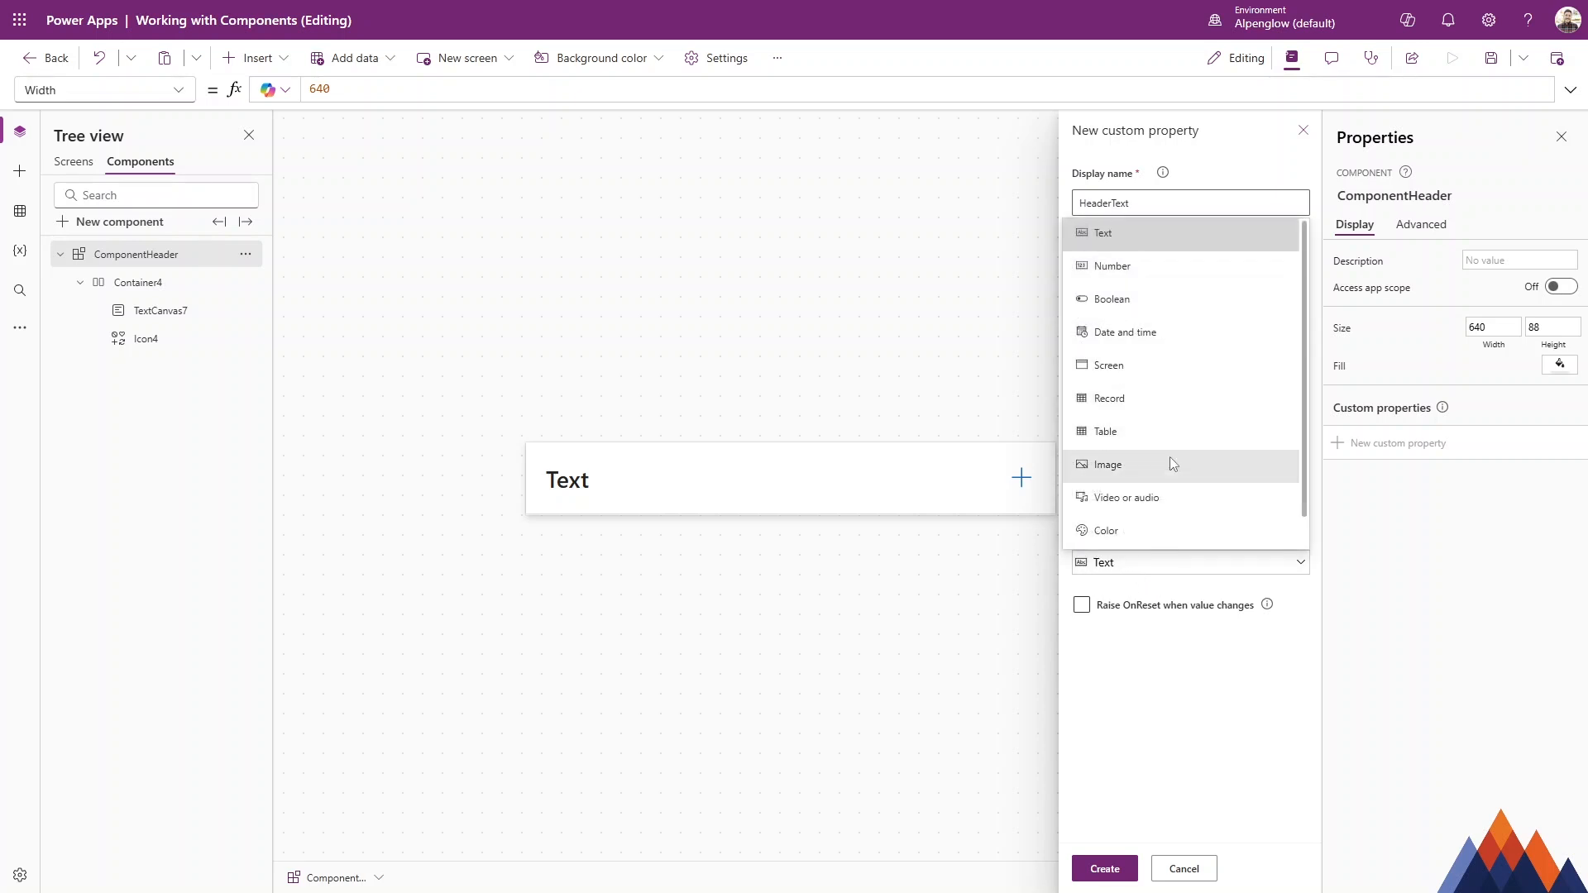
left_click(1193, 667)
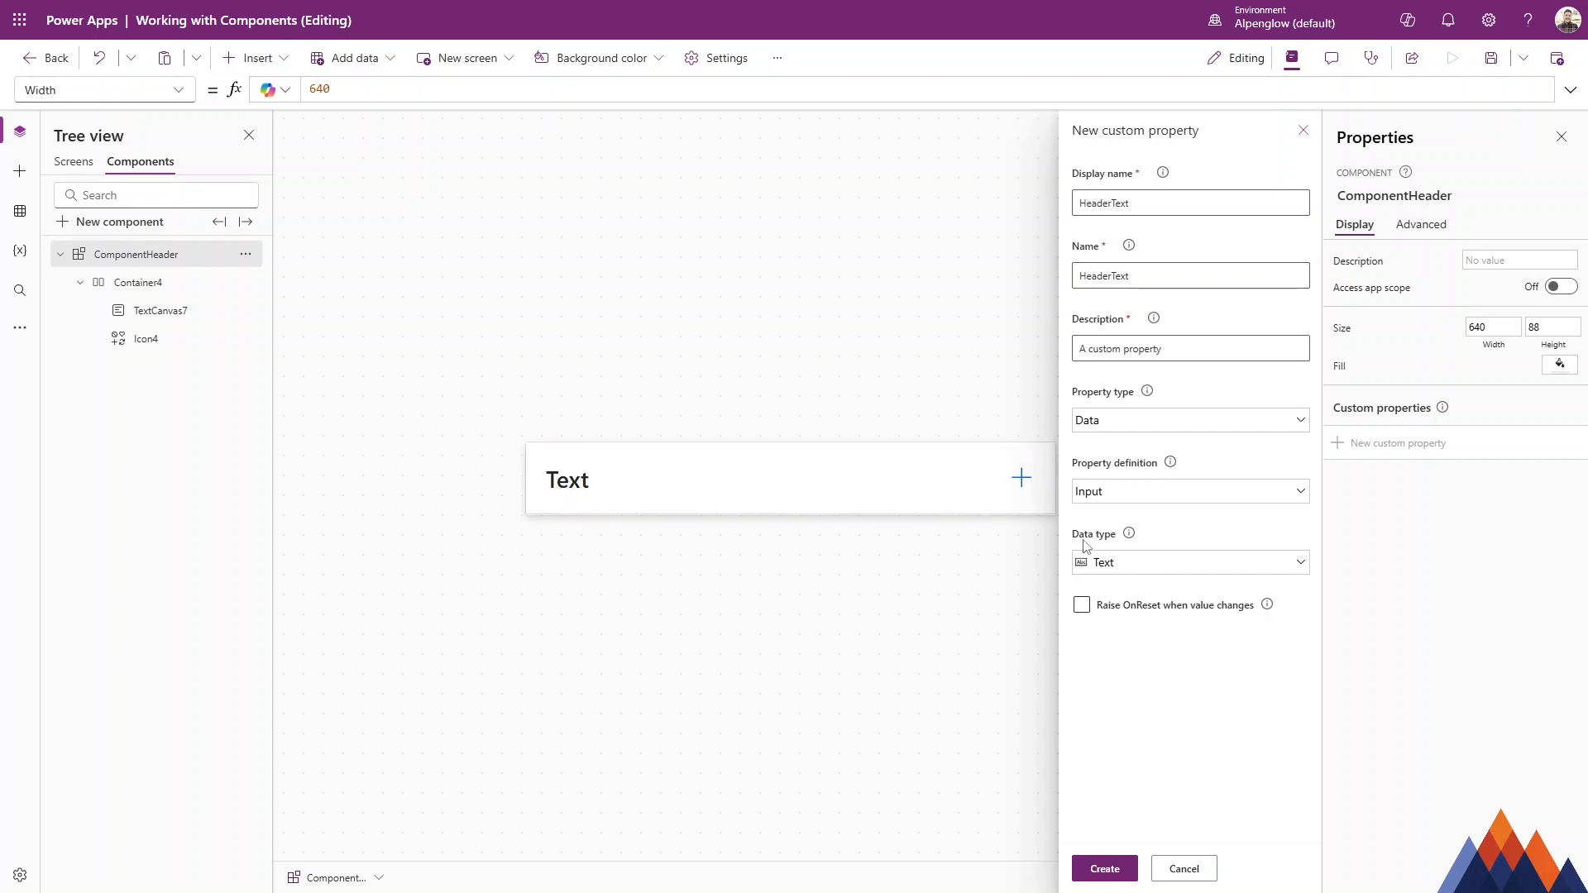
left_click(1107, 868)
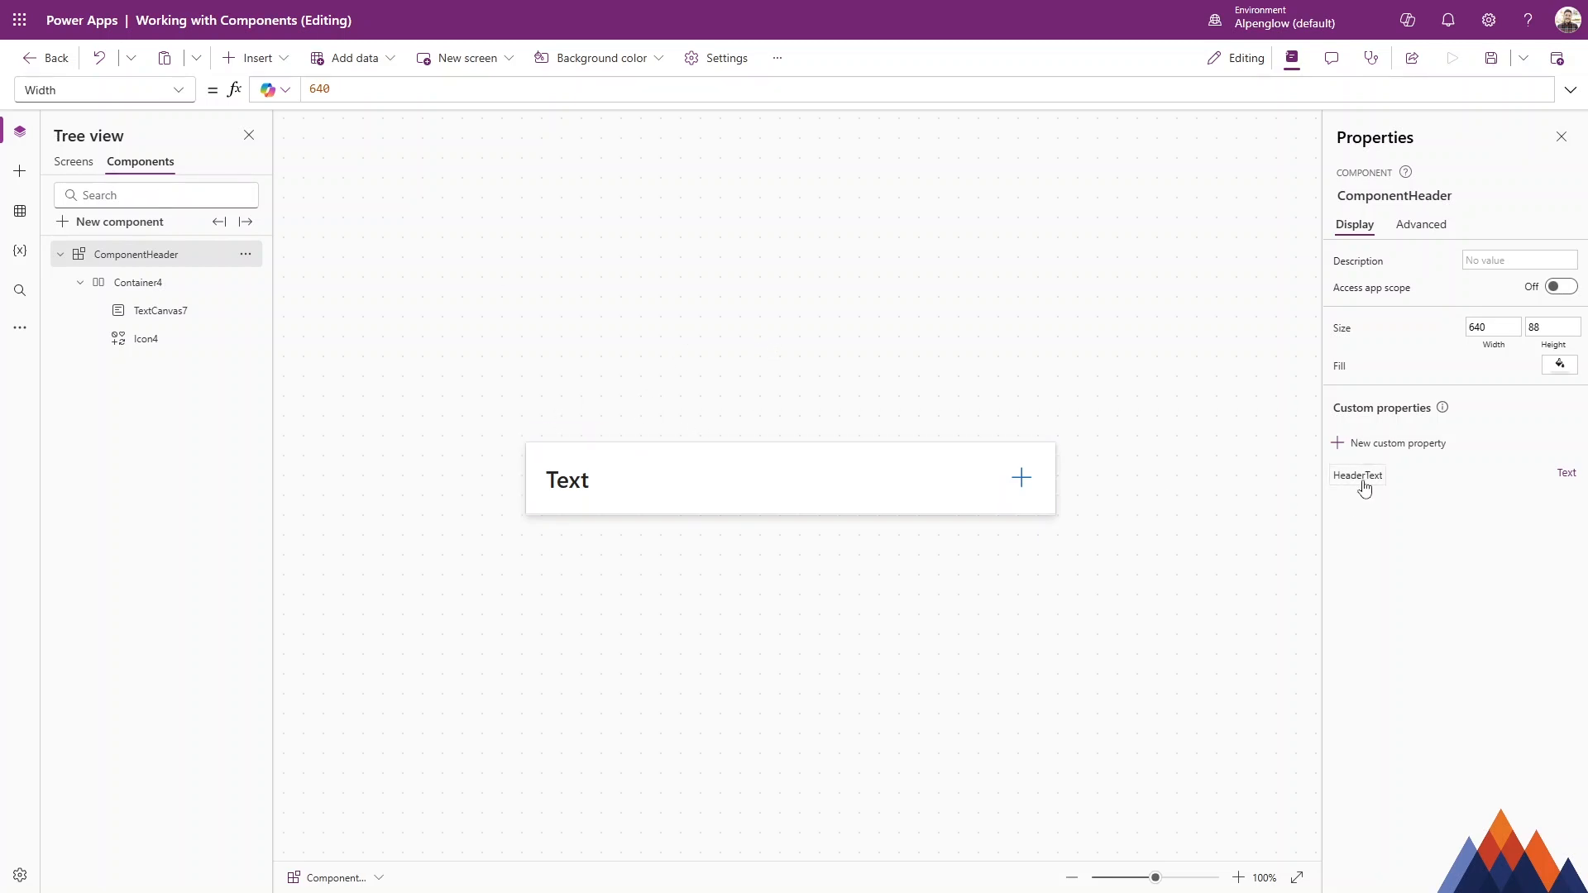
Set the header instance's HeaderText property on Screen1 to Awe.
left_click(82, 163)
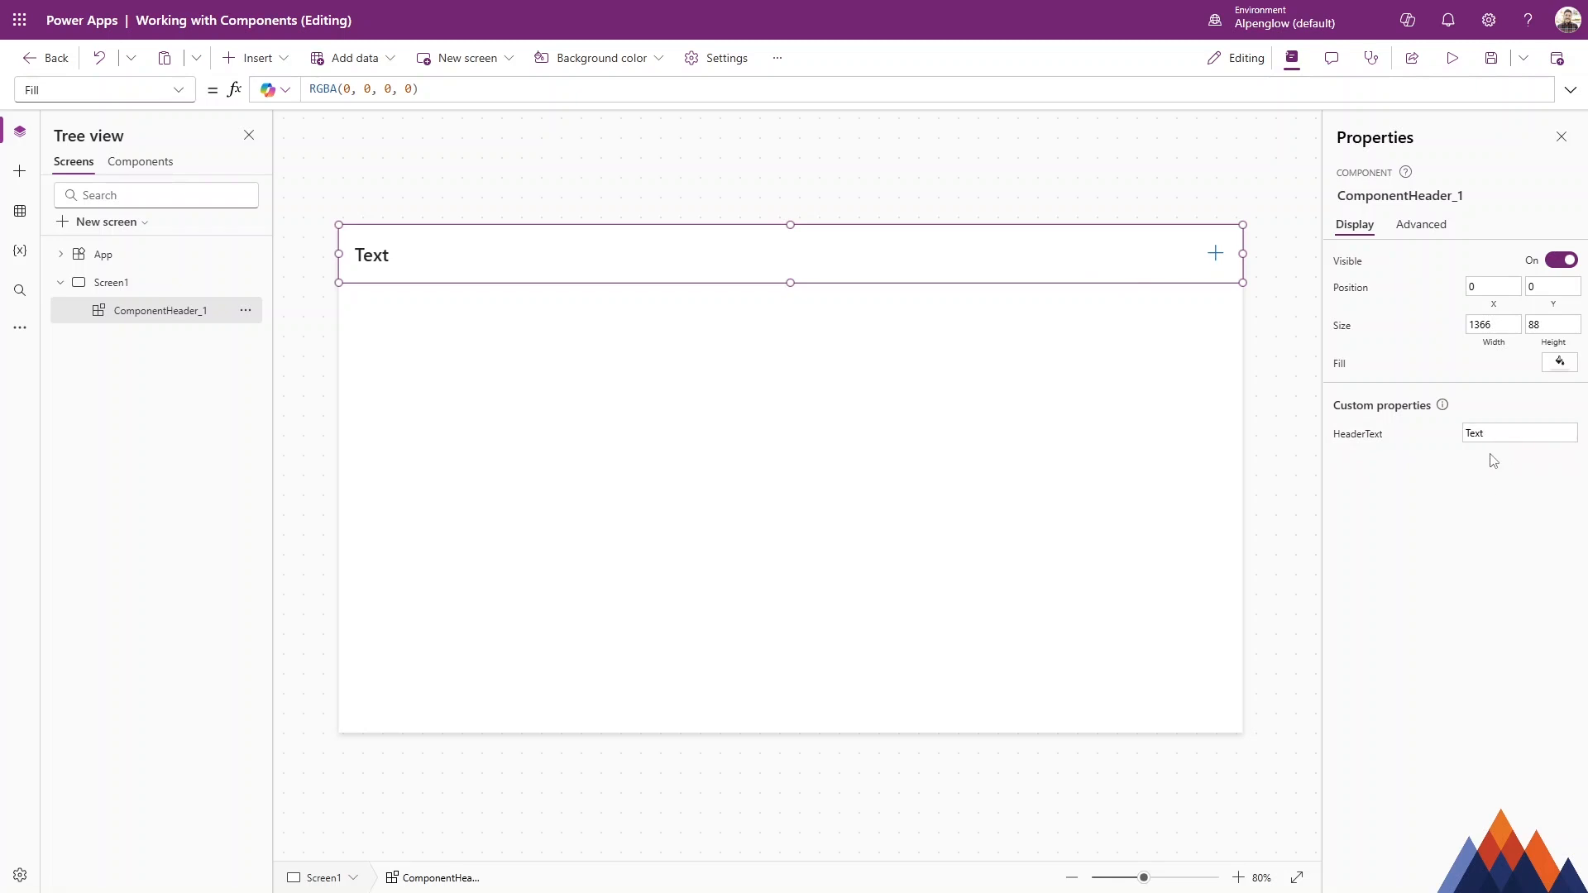
left_click(1511, 437)
type("Awesome Header")
left_click(1409, 502)
left_click(142, 163)
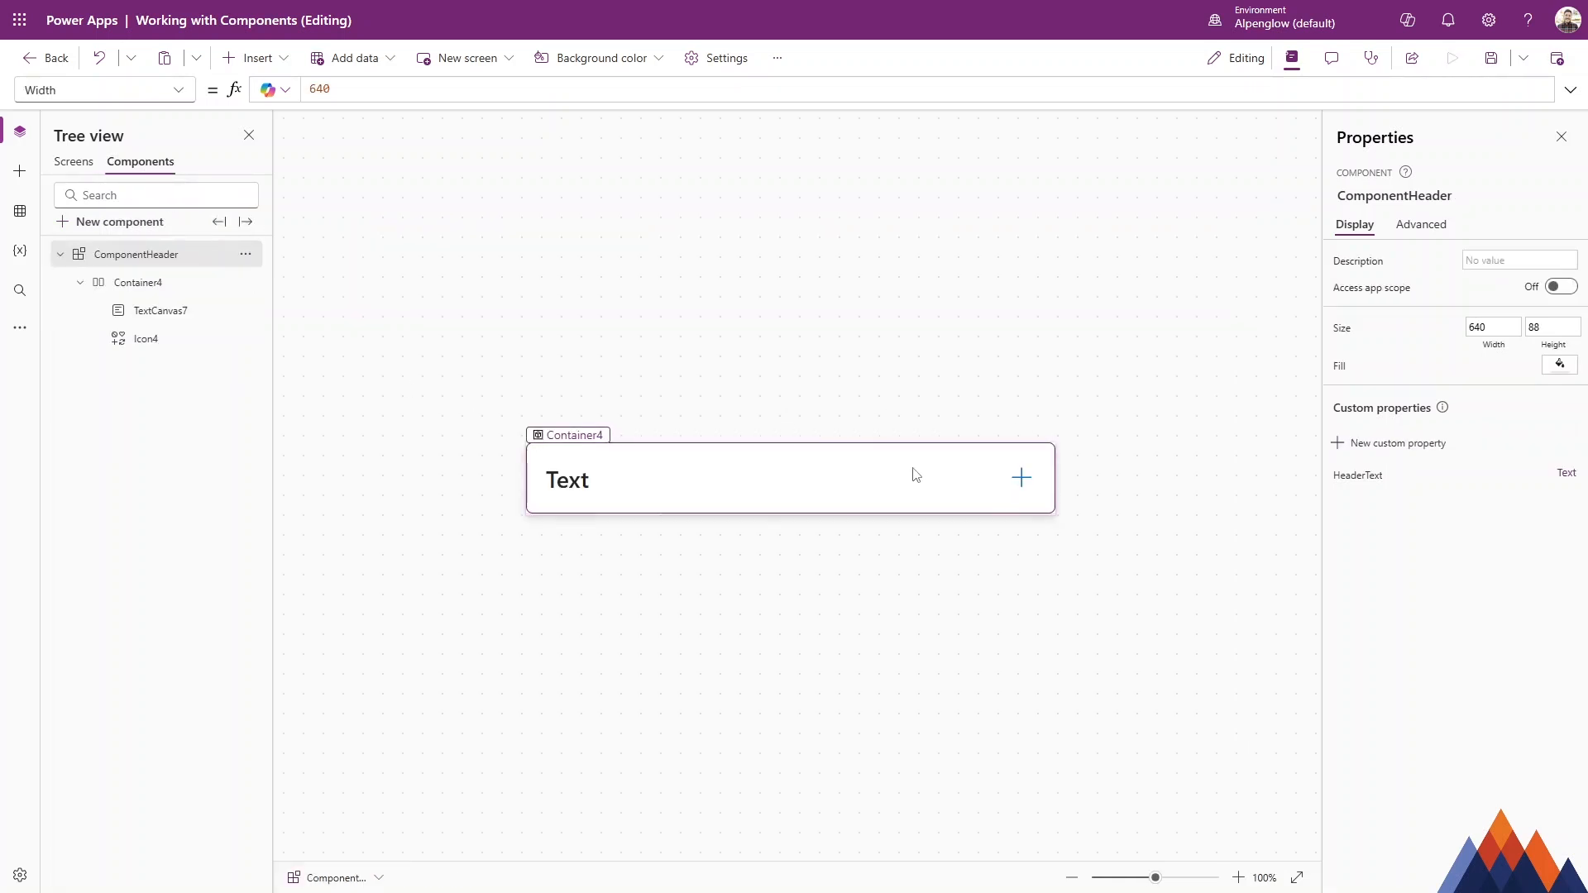
Bind the component's text control's Text property to ComponentHeader.HeaderText.
left_click(193, 314)
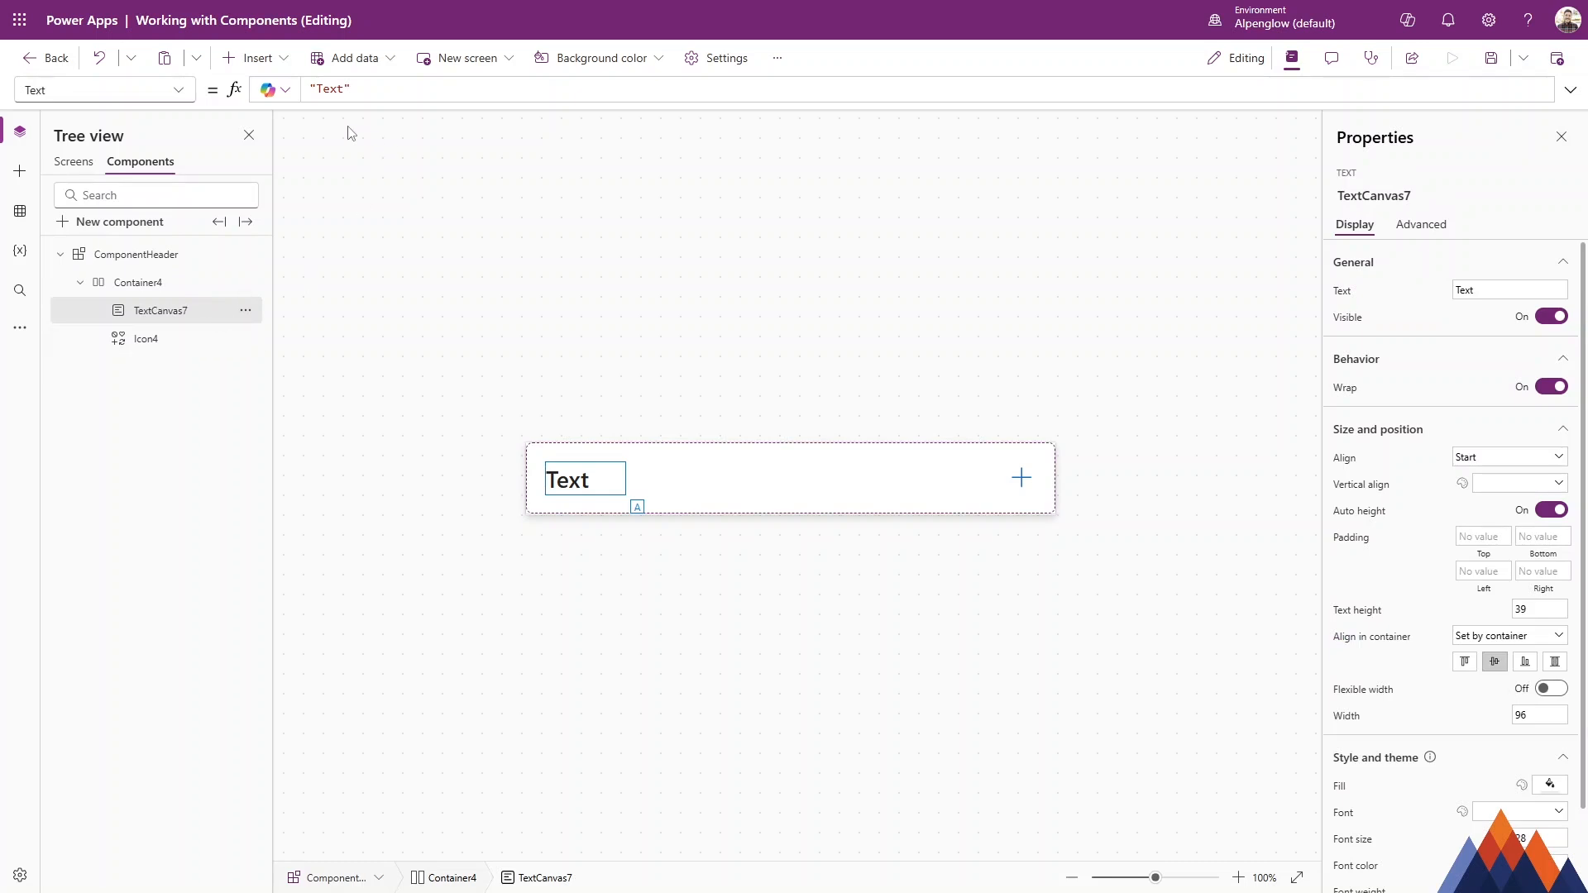
double_click(327, 85)
left_click(385, 89)
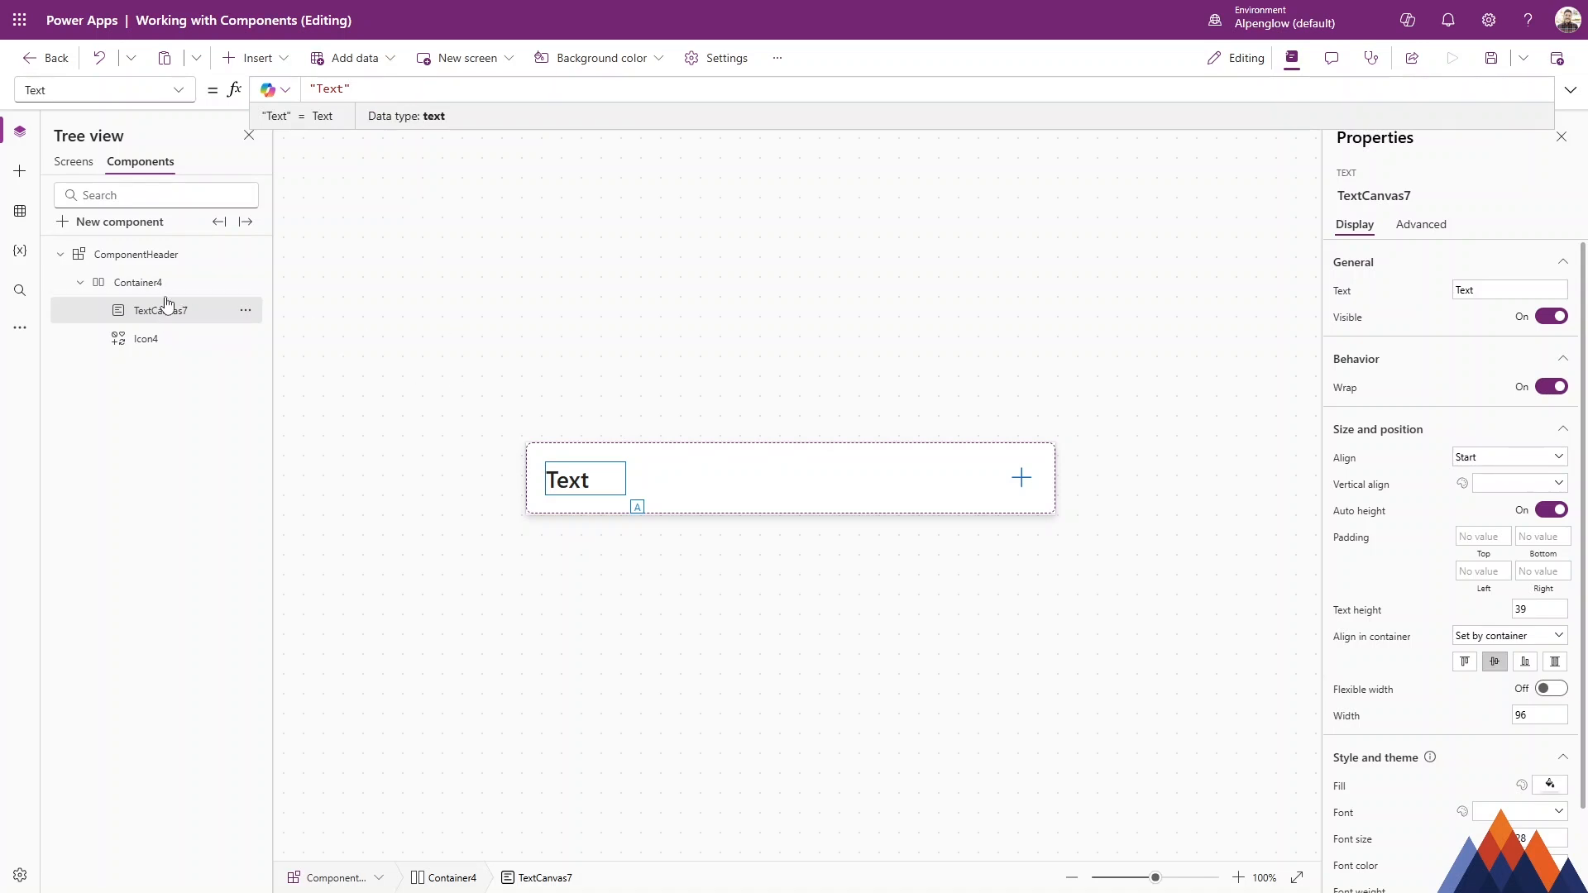
left_click(171, 265)
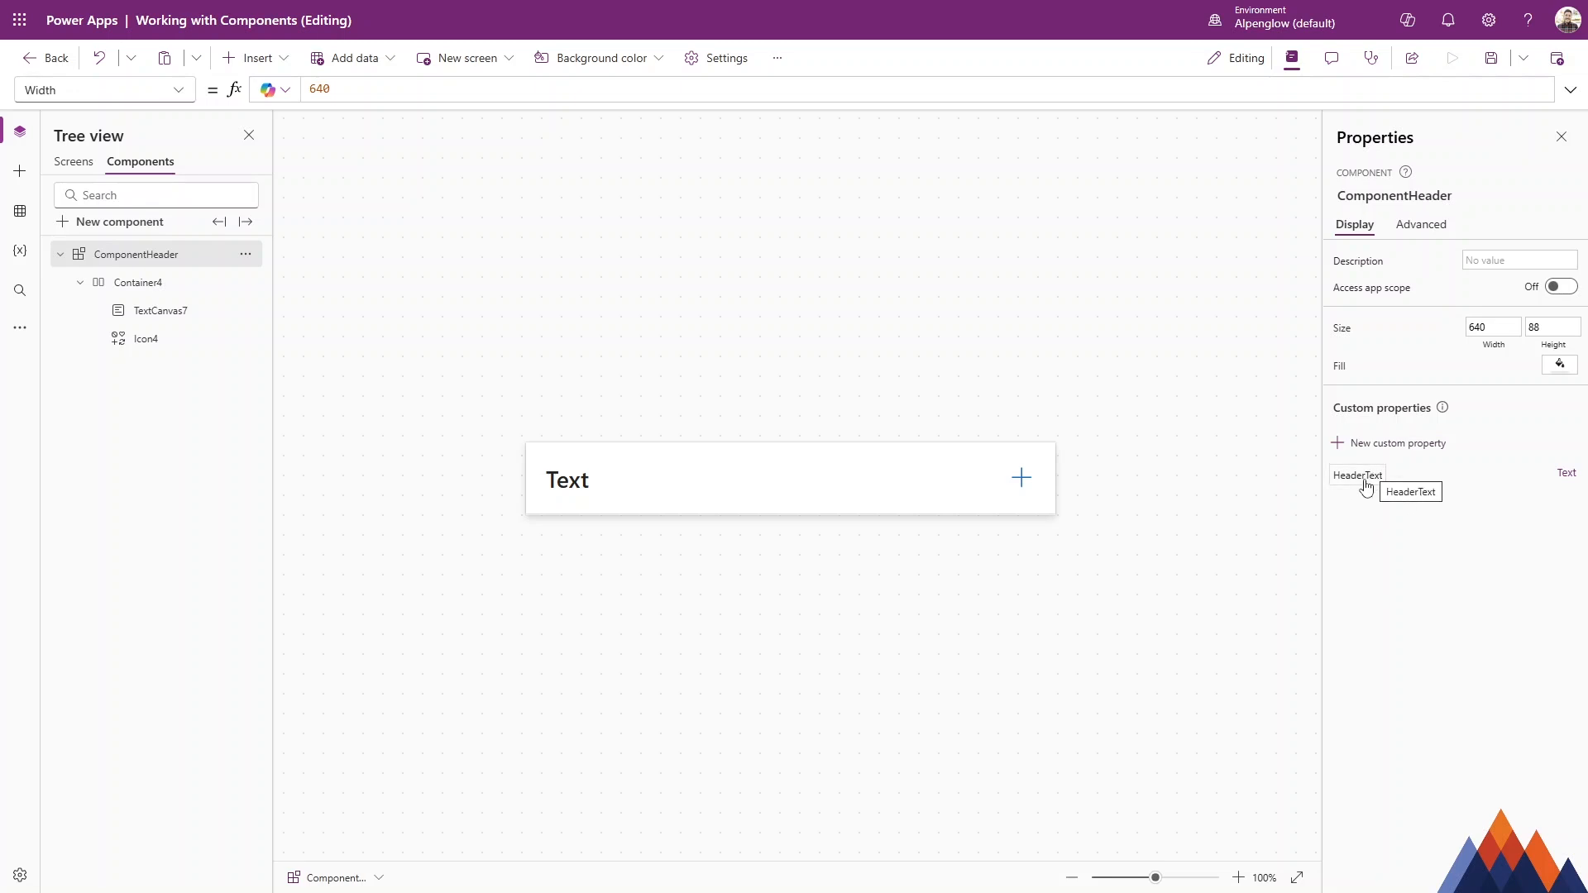
left_click(74, 163)
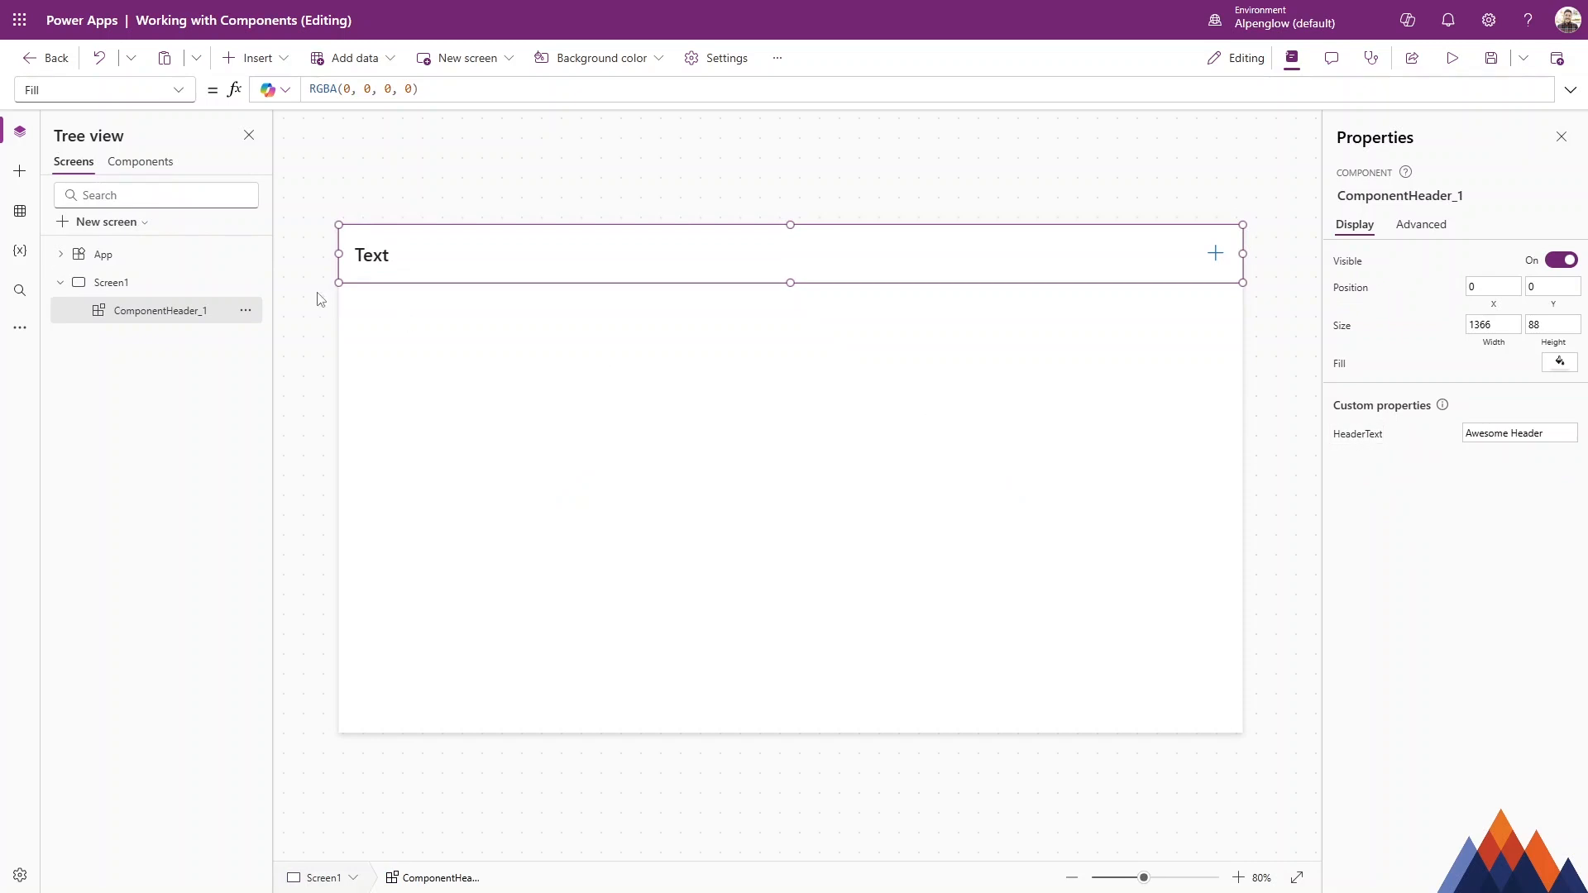
left_click(137, 162)
left_click(577, 487)
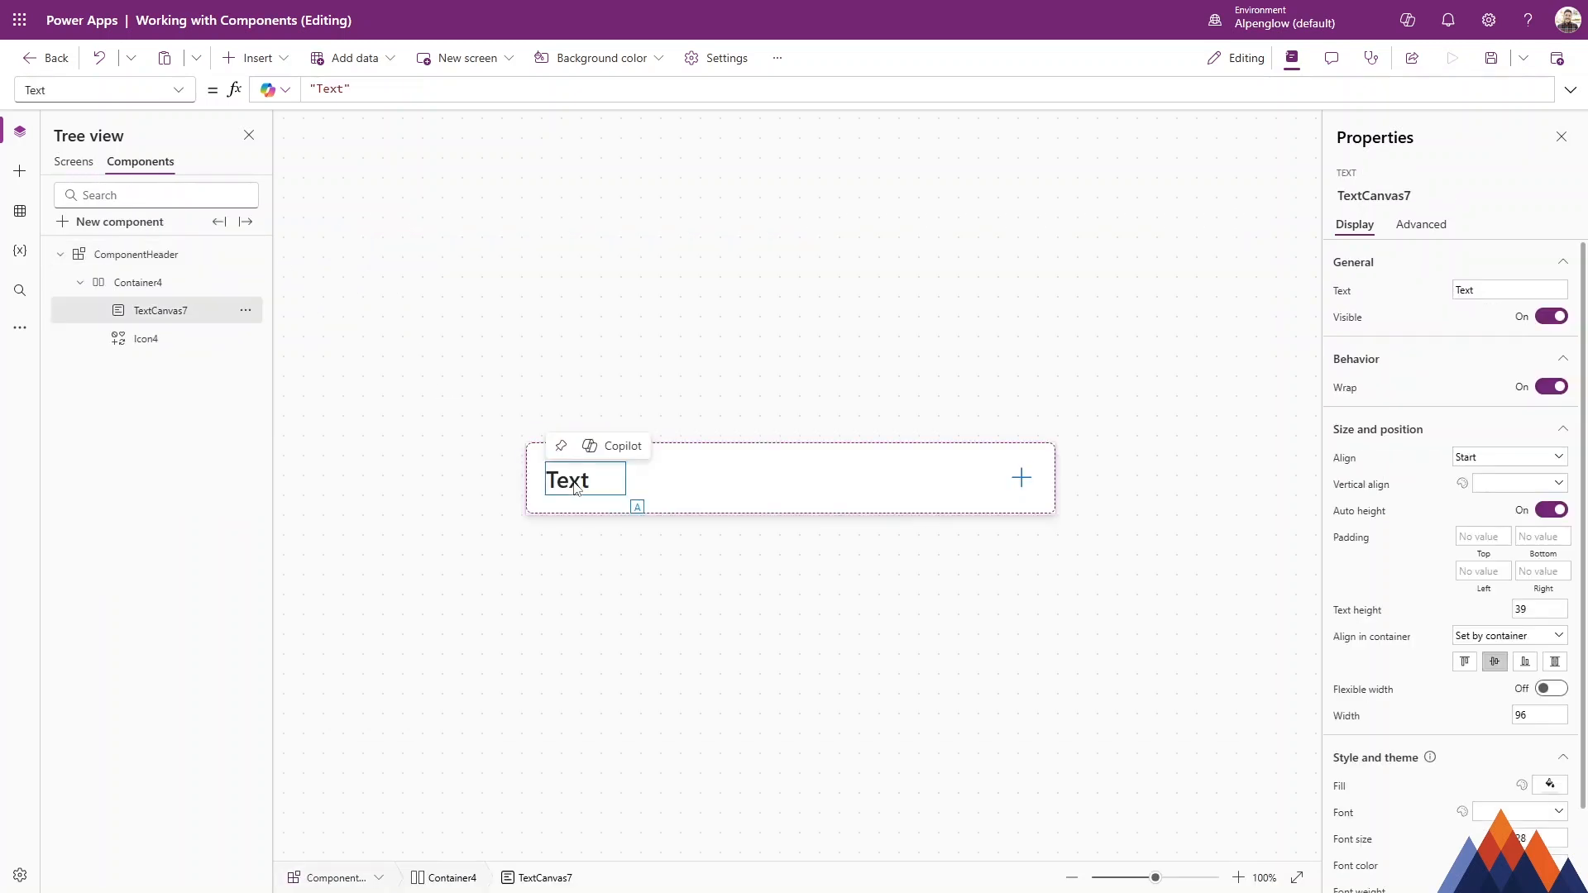
left_click(397, 92)
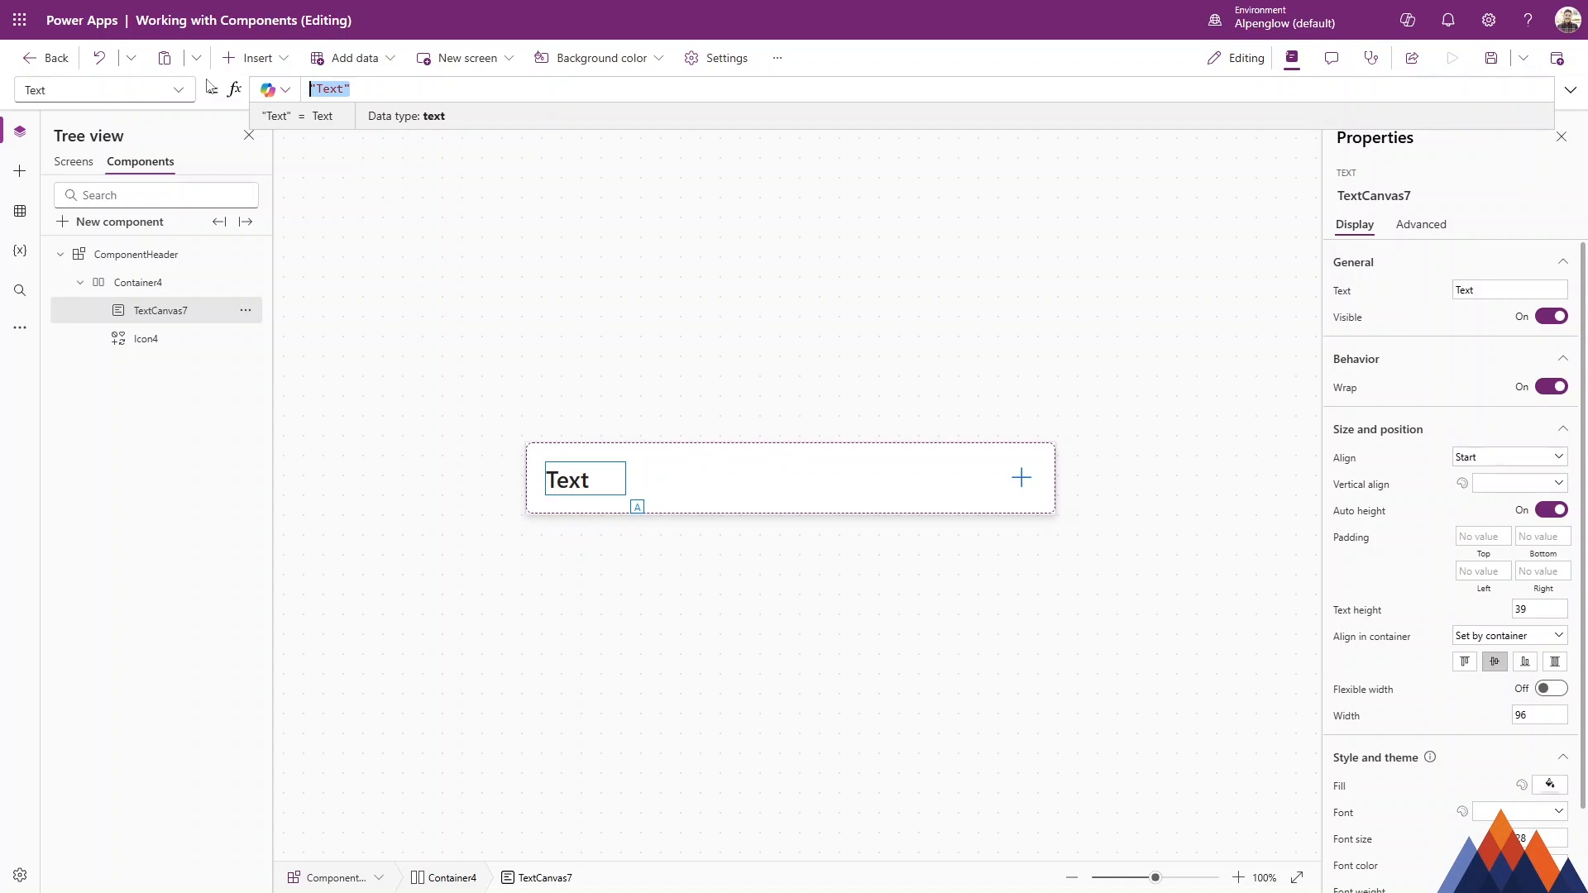
type("ComponentHeader")
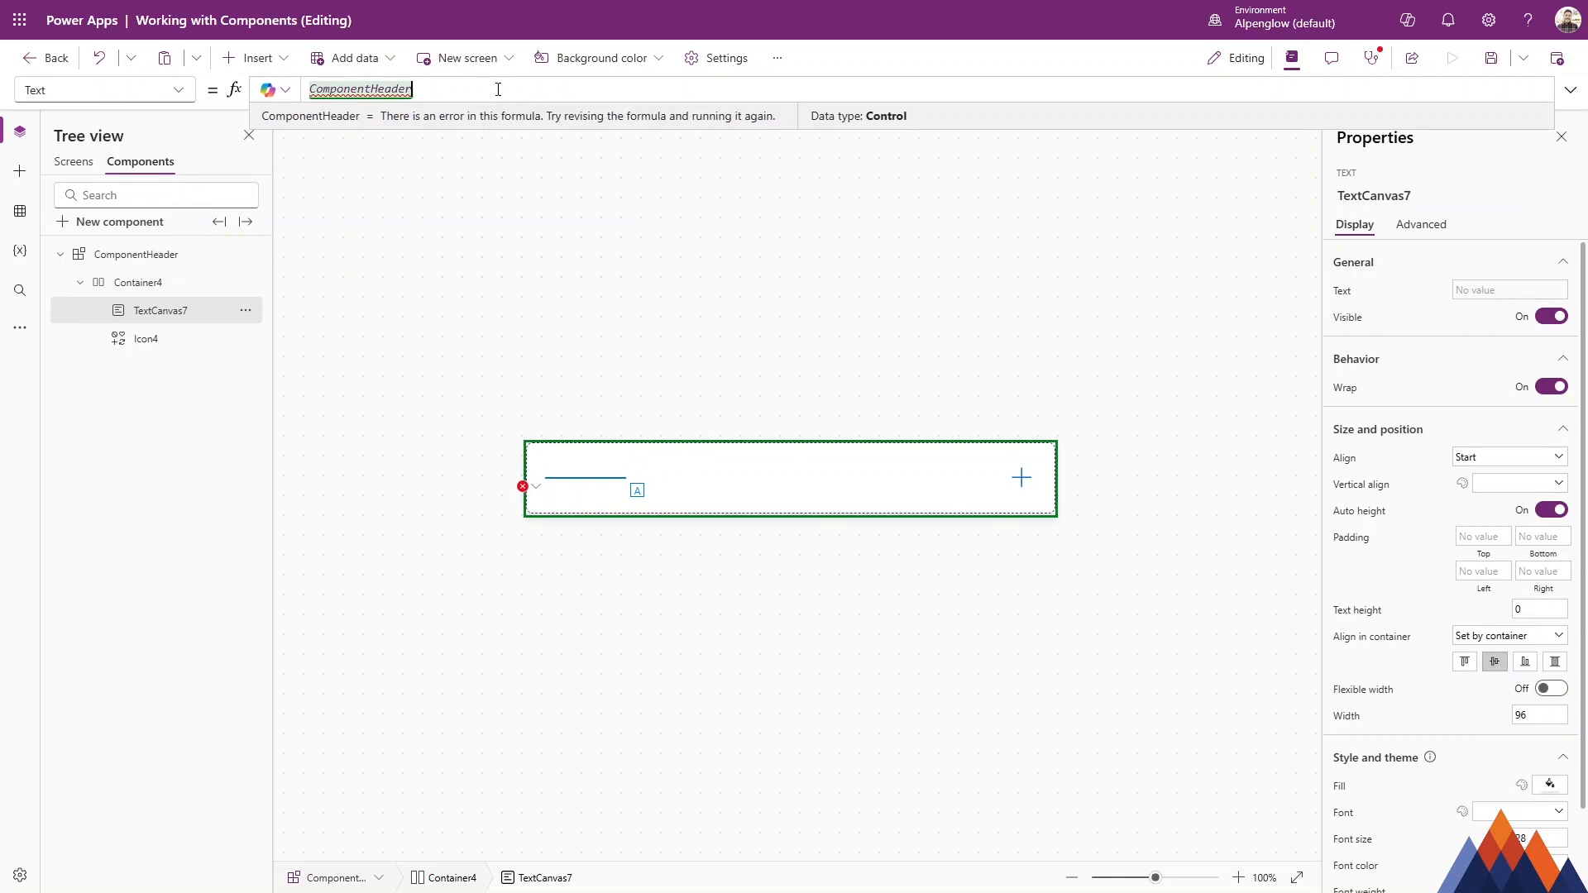
type(".")
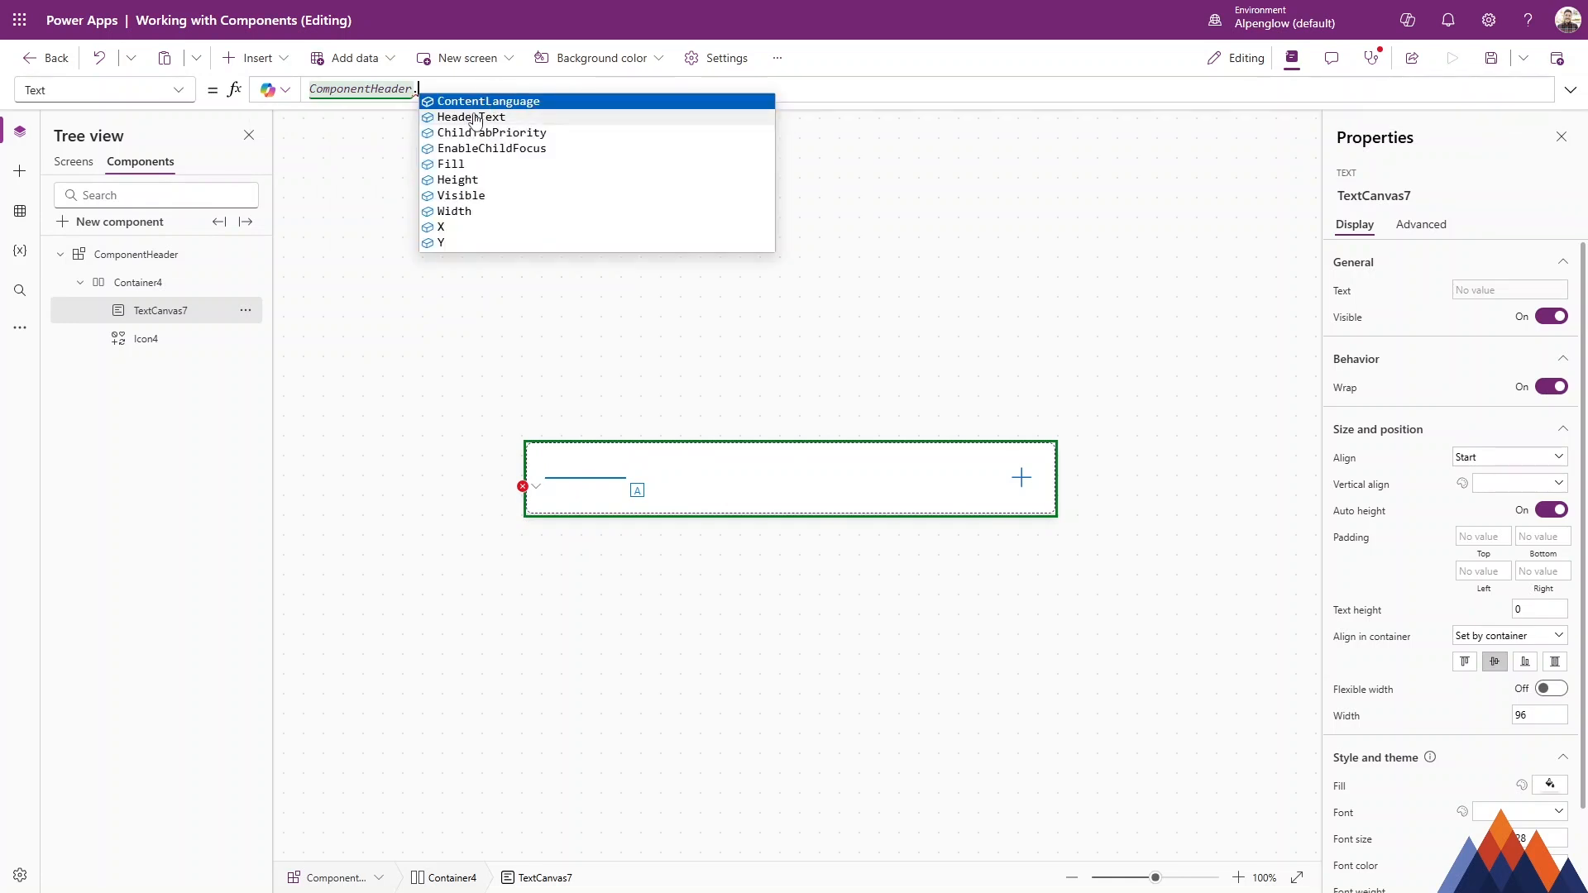
left_click(477, 121)
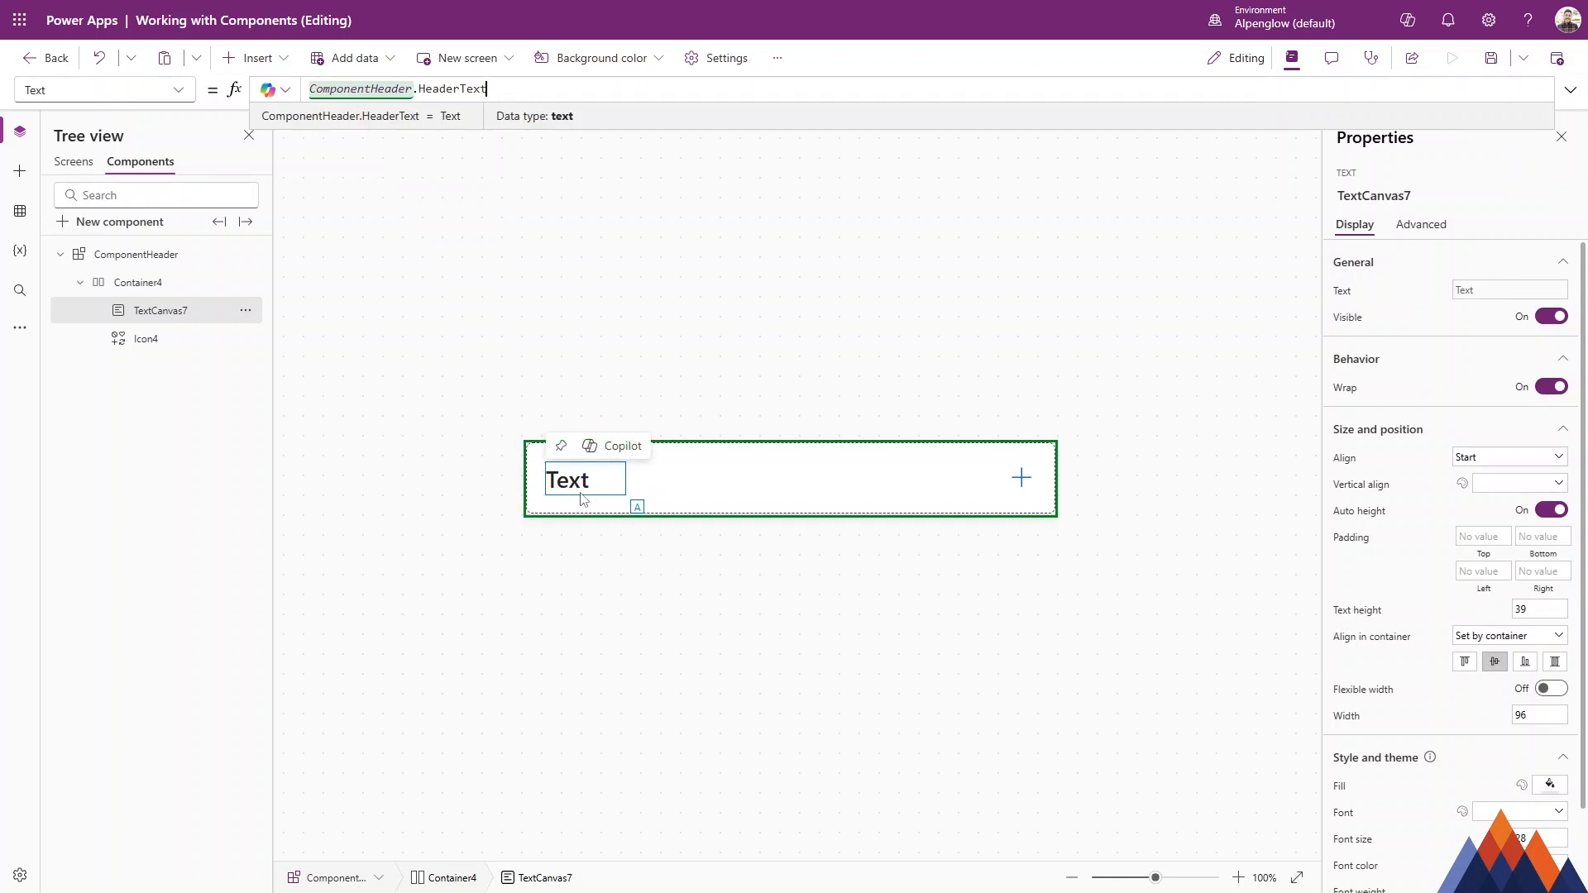
Turn on flexible width for the component's text control so the header text fits in one line, checking it on Screen1.
left_click(79, 162)
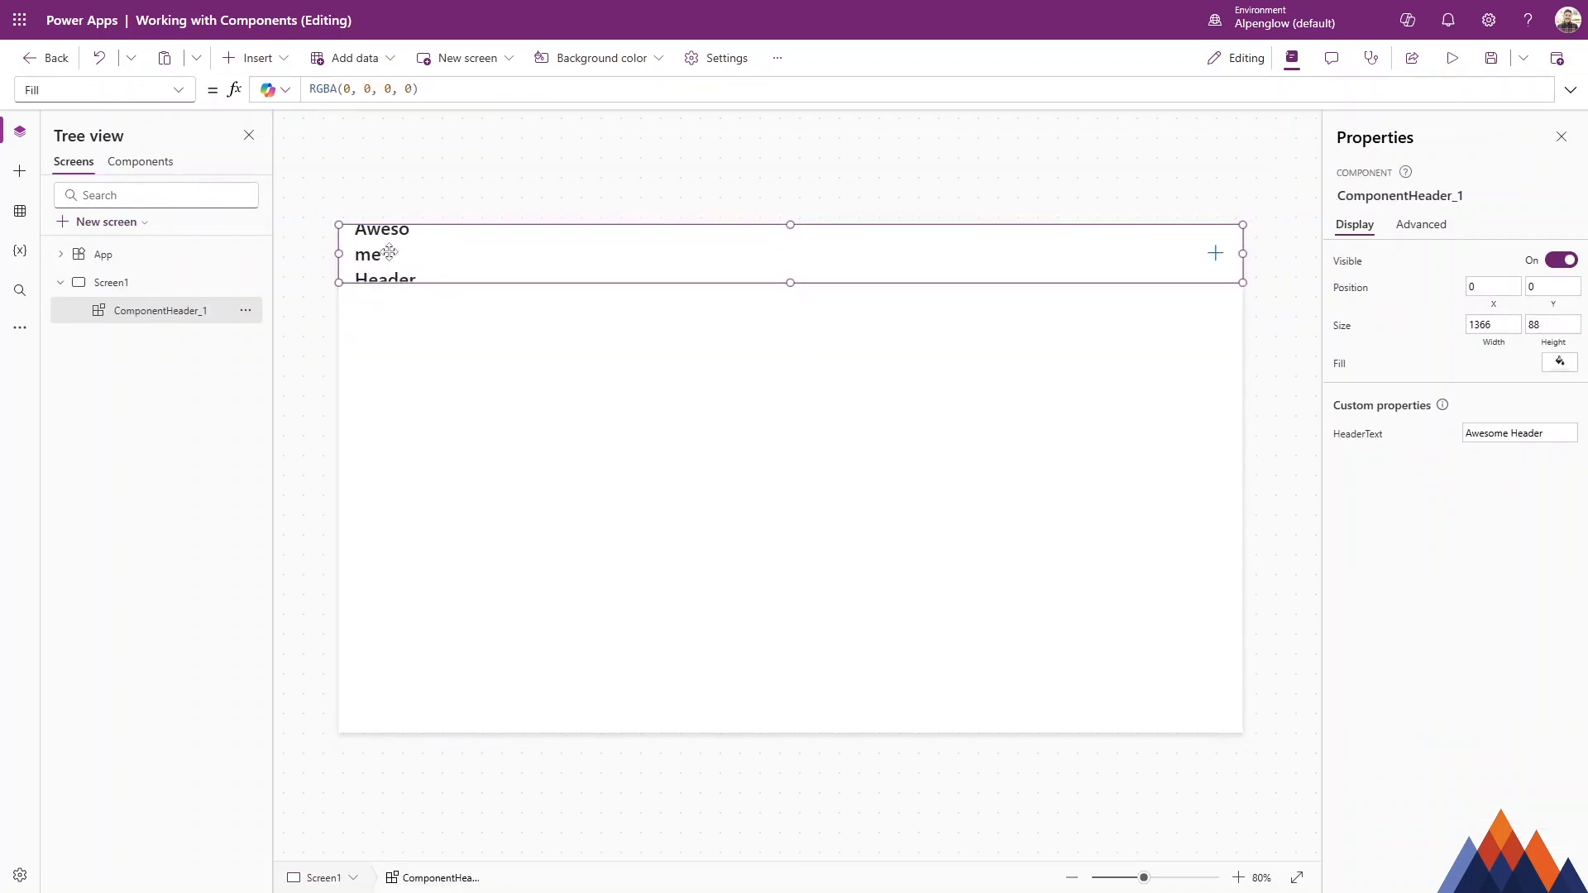
left_click(147, 164)
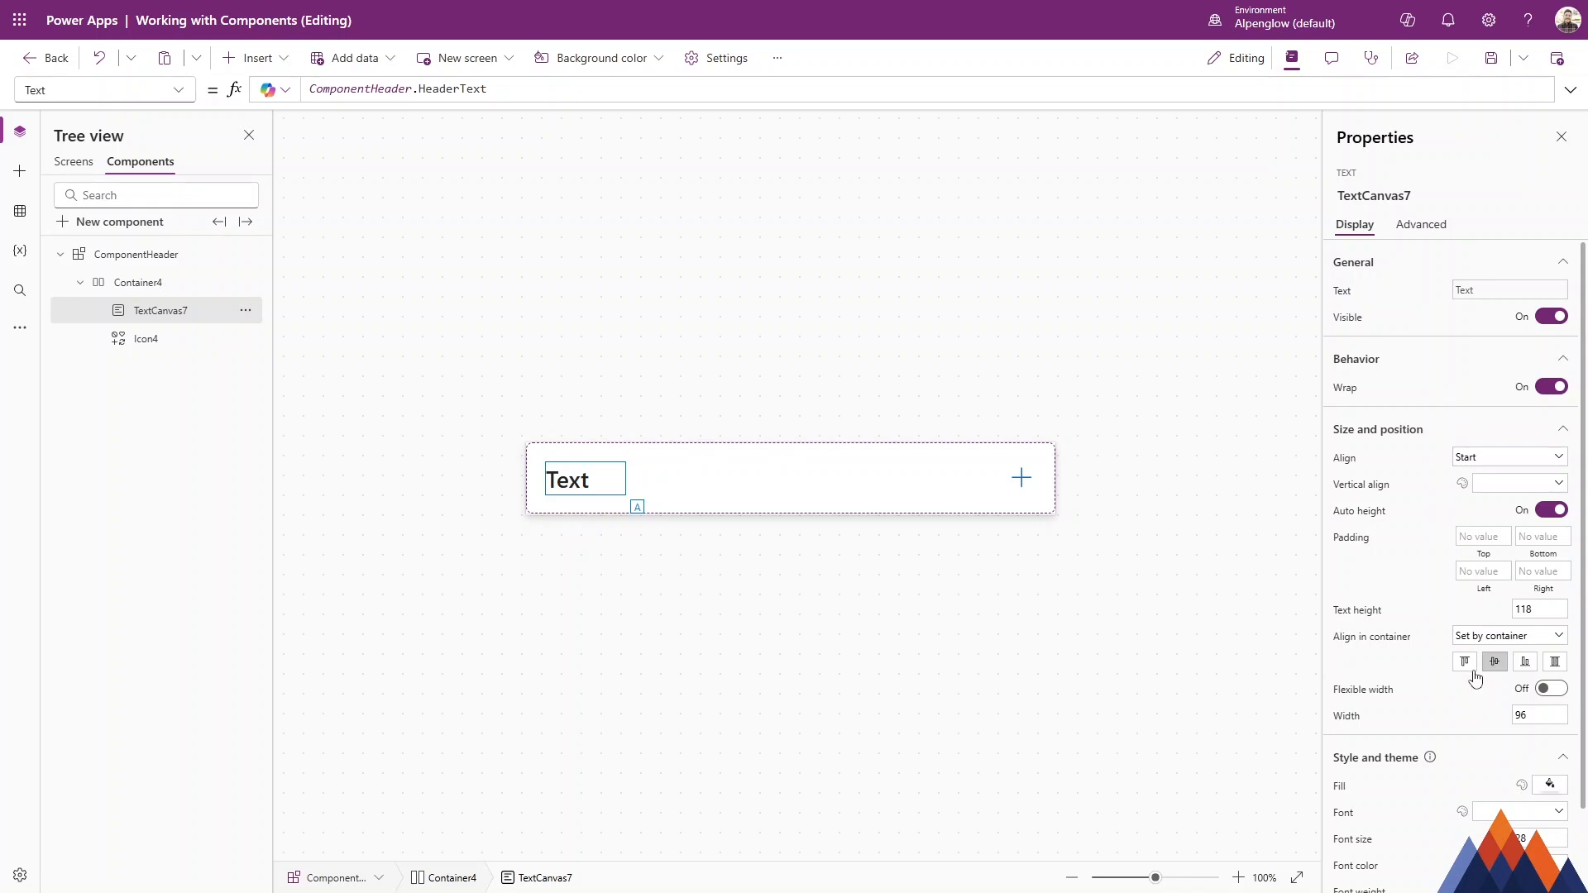
left_click(1552, 689)
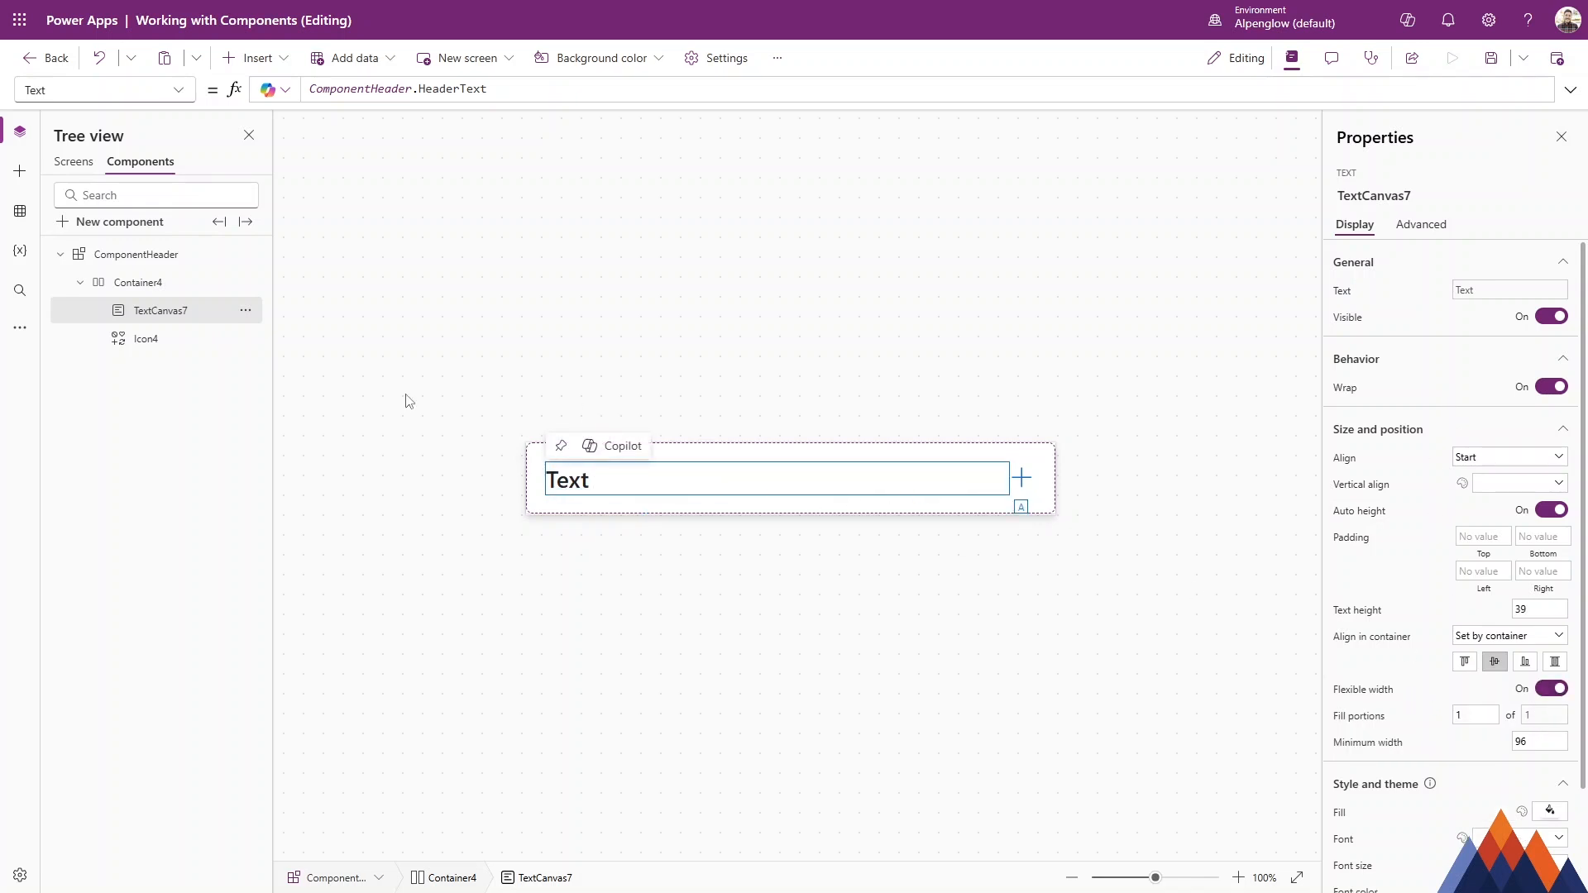
left_click(74, 162)
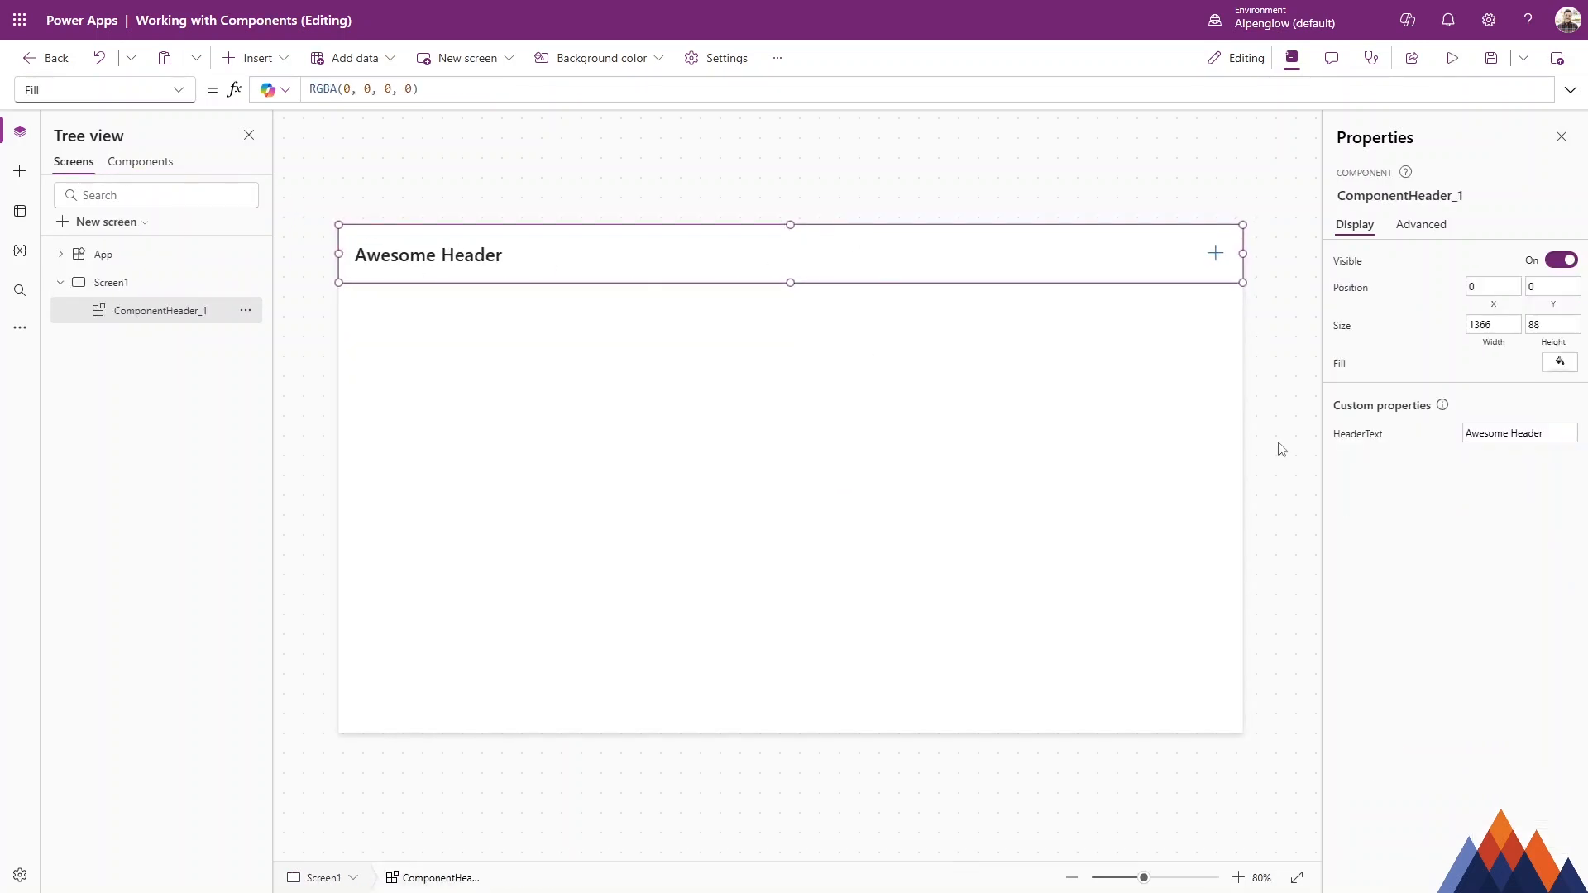
Set the header instance's HeaderText property on Screen1 to Super Cool Header Text.
left_click(1562, 426)
type("Super Cool")
left_click(914, 493)
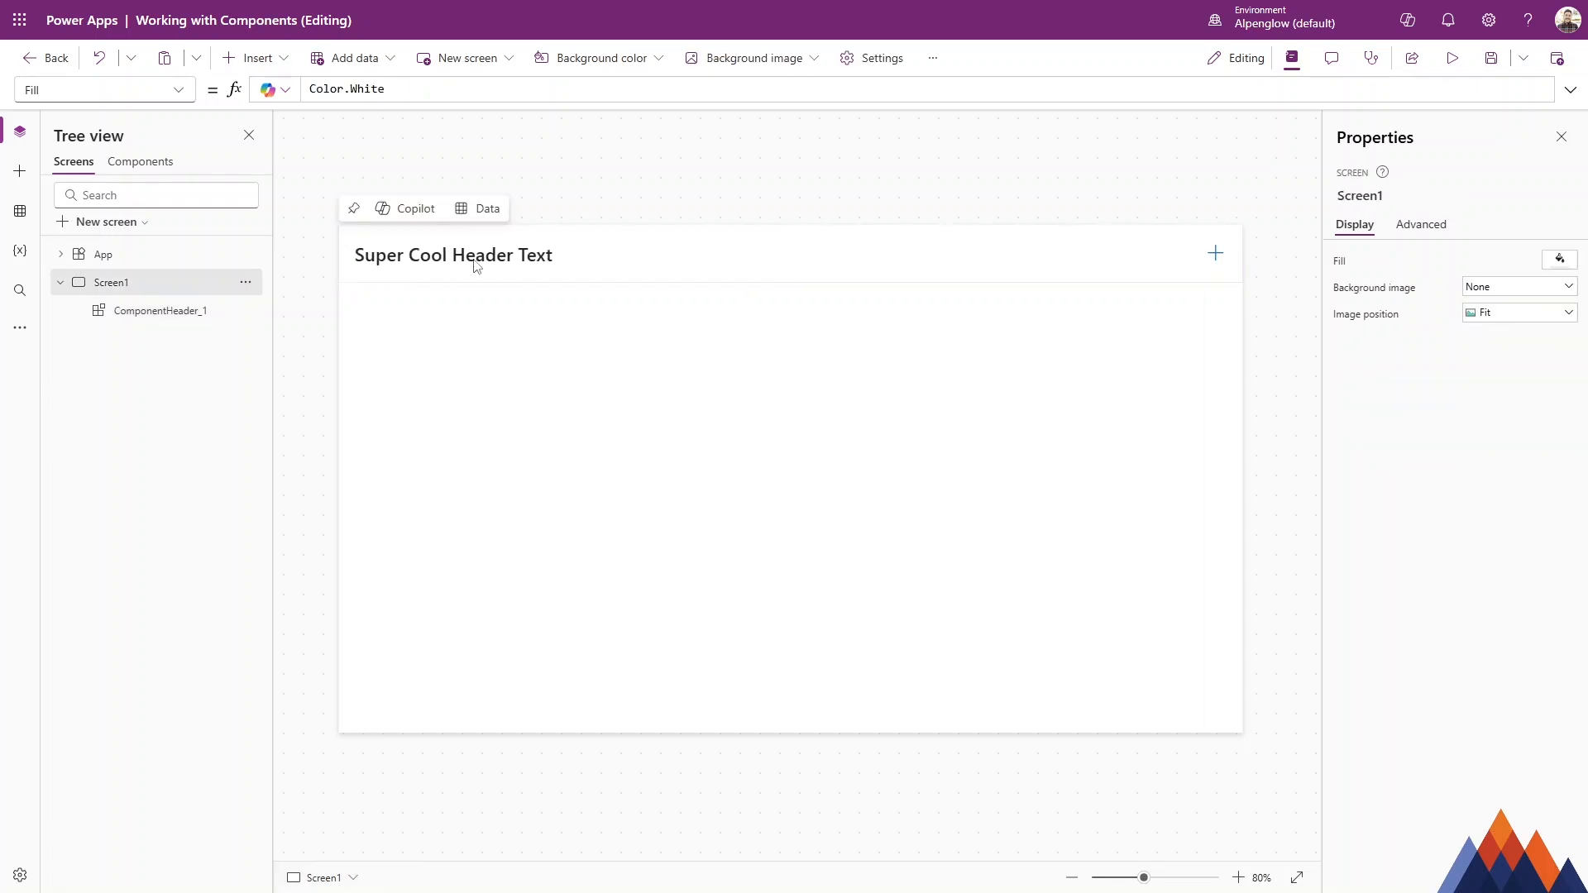
left_click(899, 261)
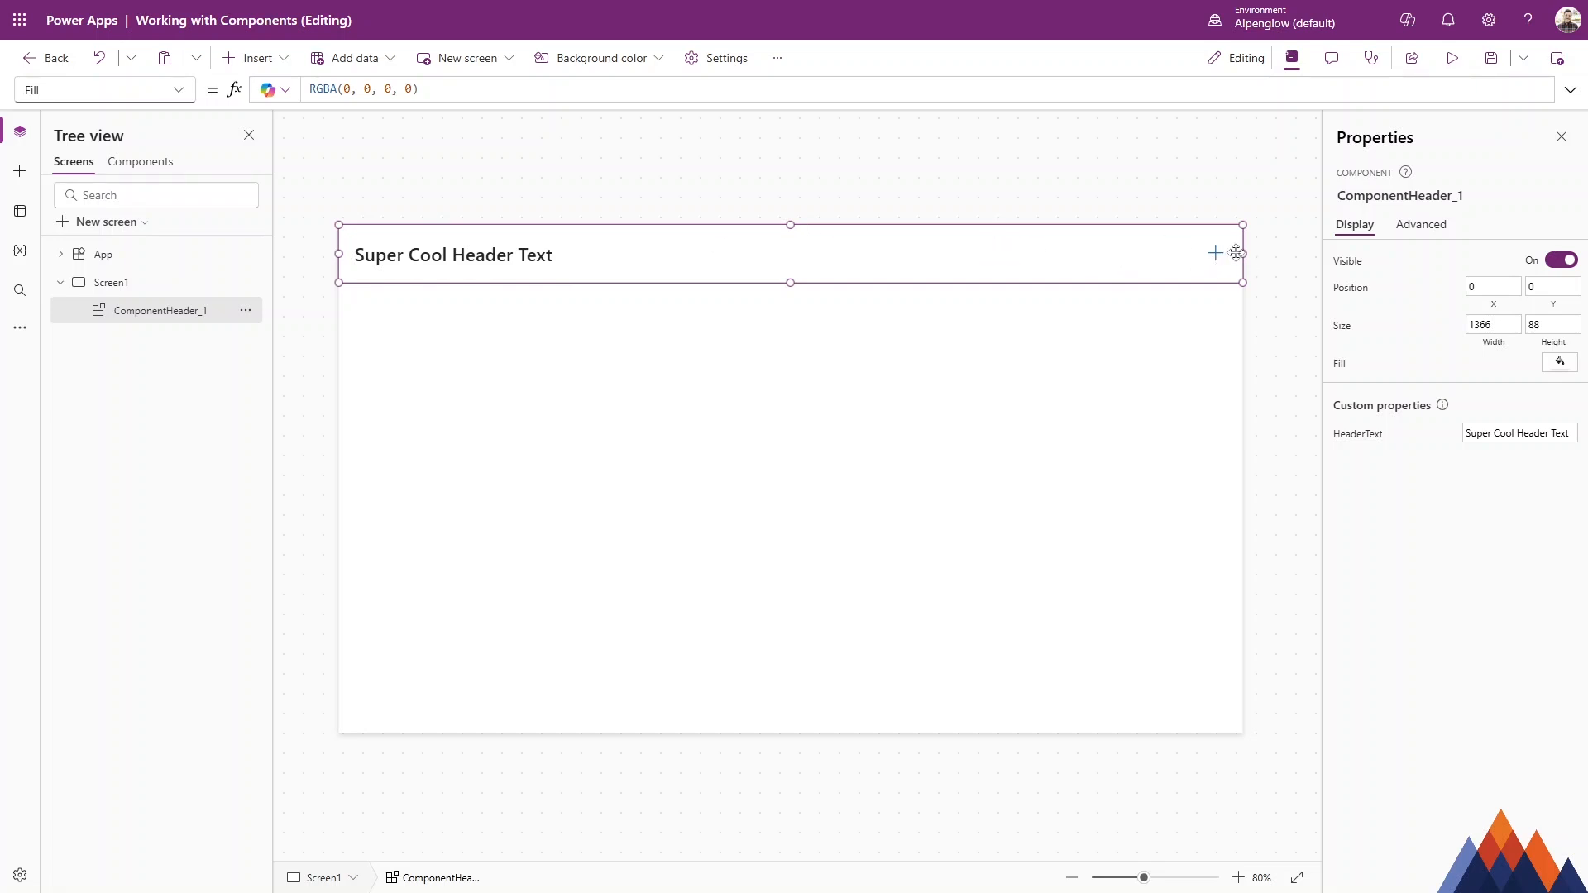
Create a Data input custom property named HeaderIcon with Text data type on the component.
left_click(132, 162)
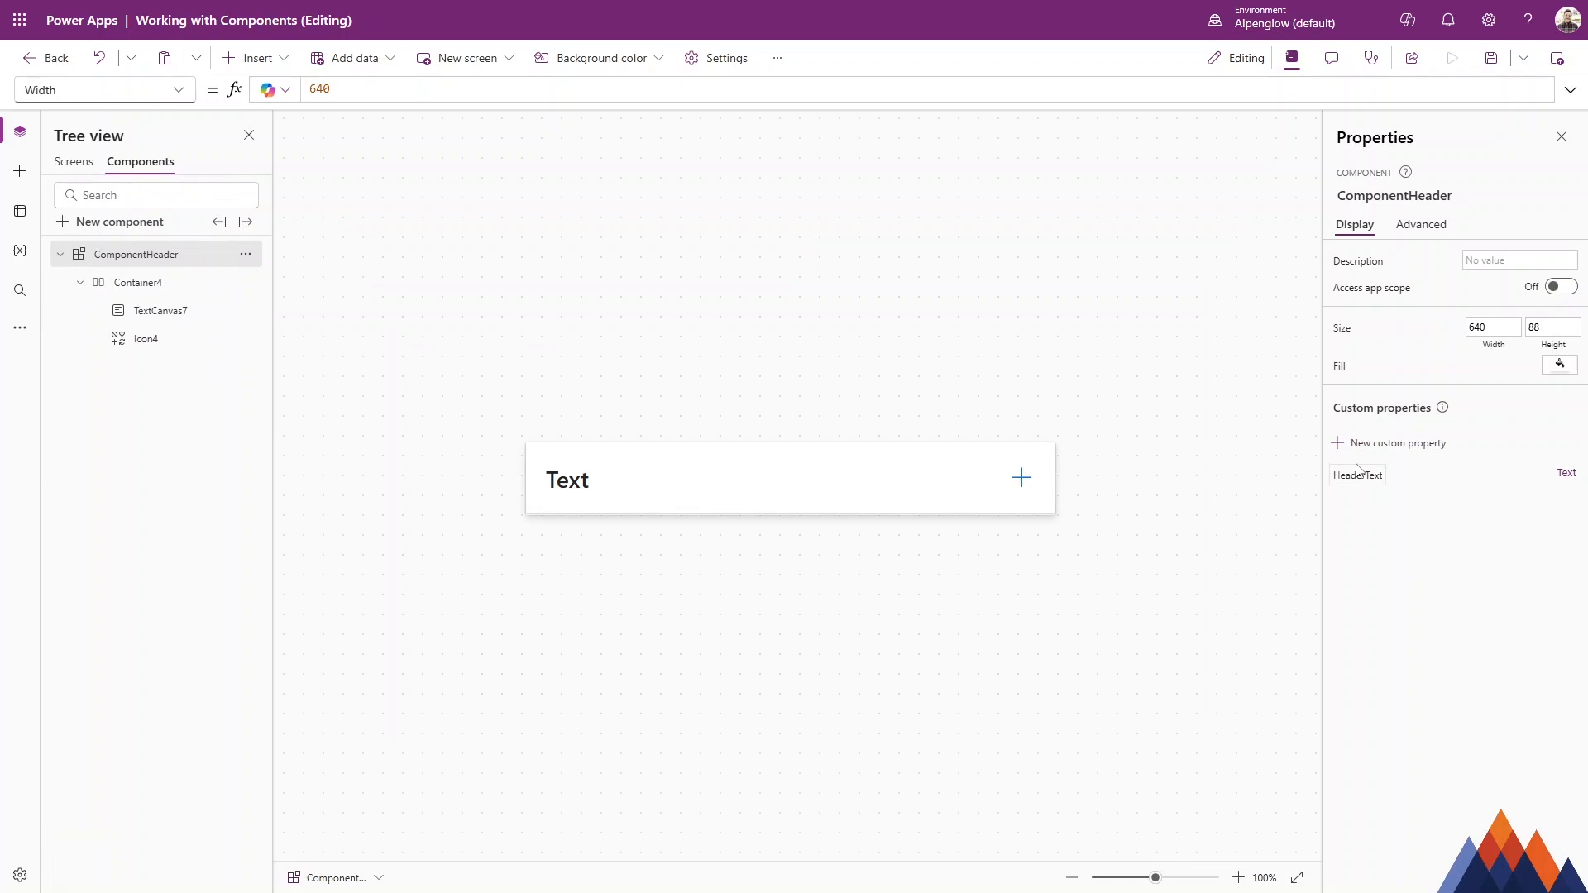
left_click(1408, 451)
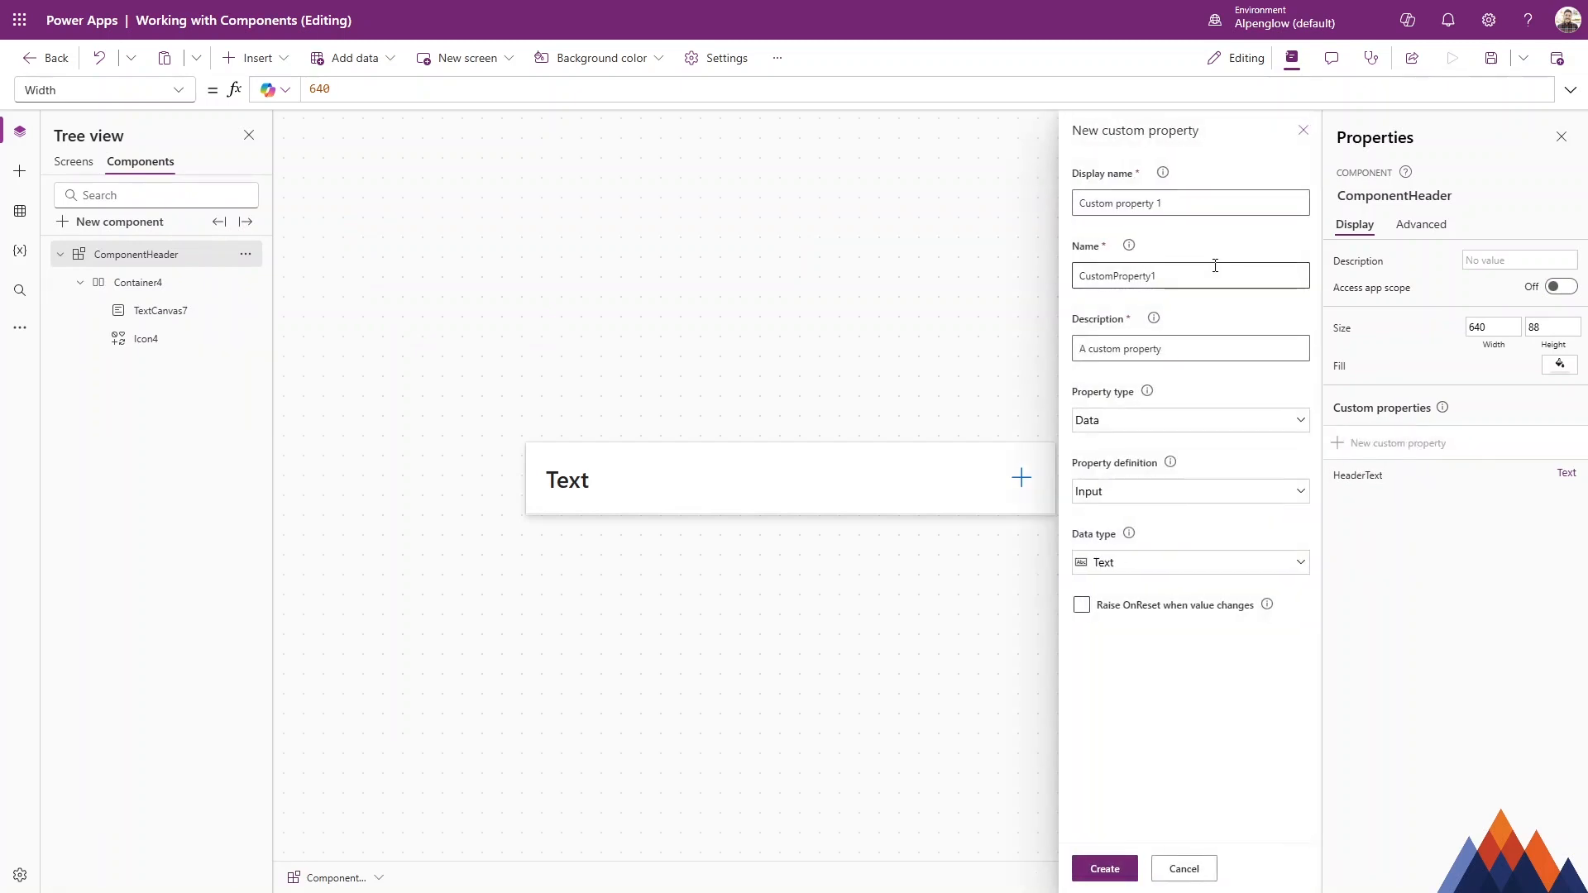
type("HeaderIcon")
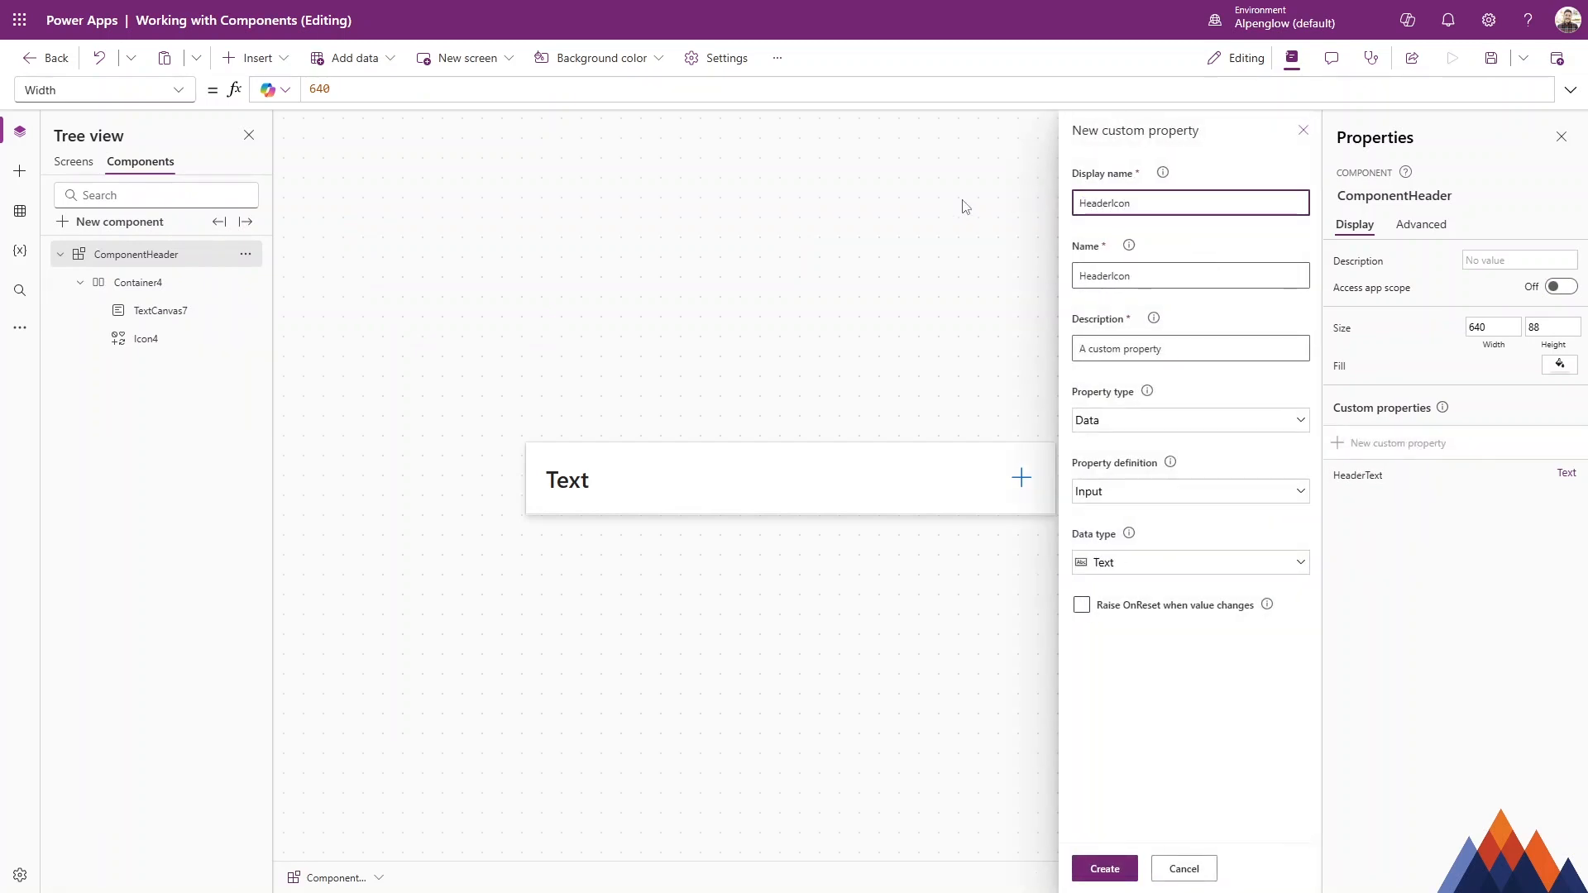
left_click(1178, 419)
left_click(1180, 419)
left_click(1128, 868)
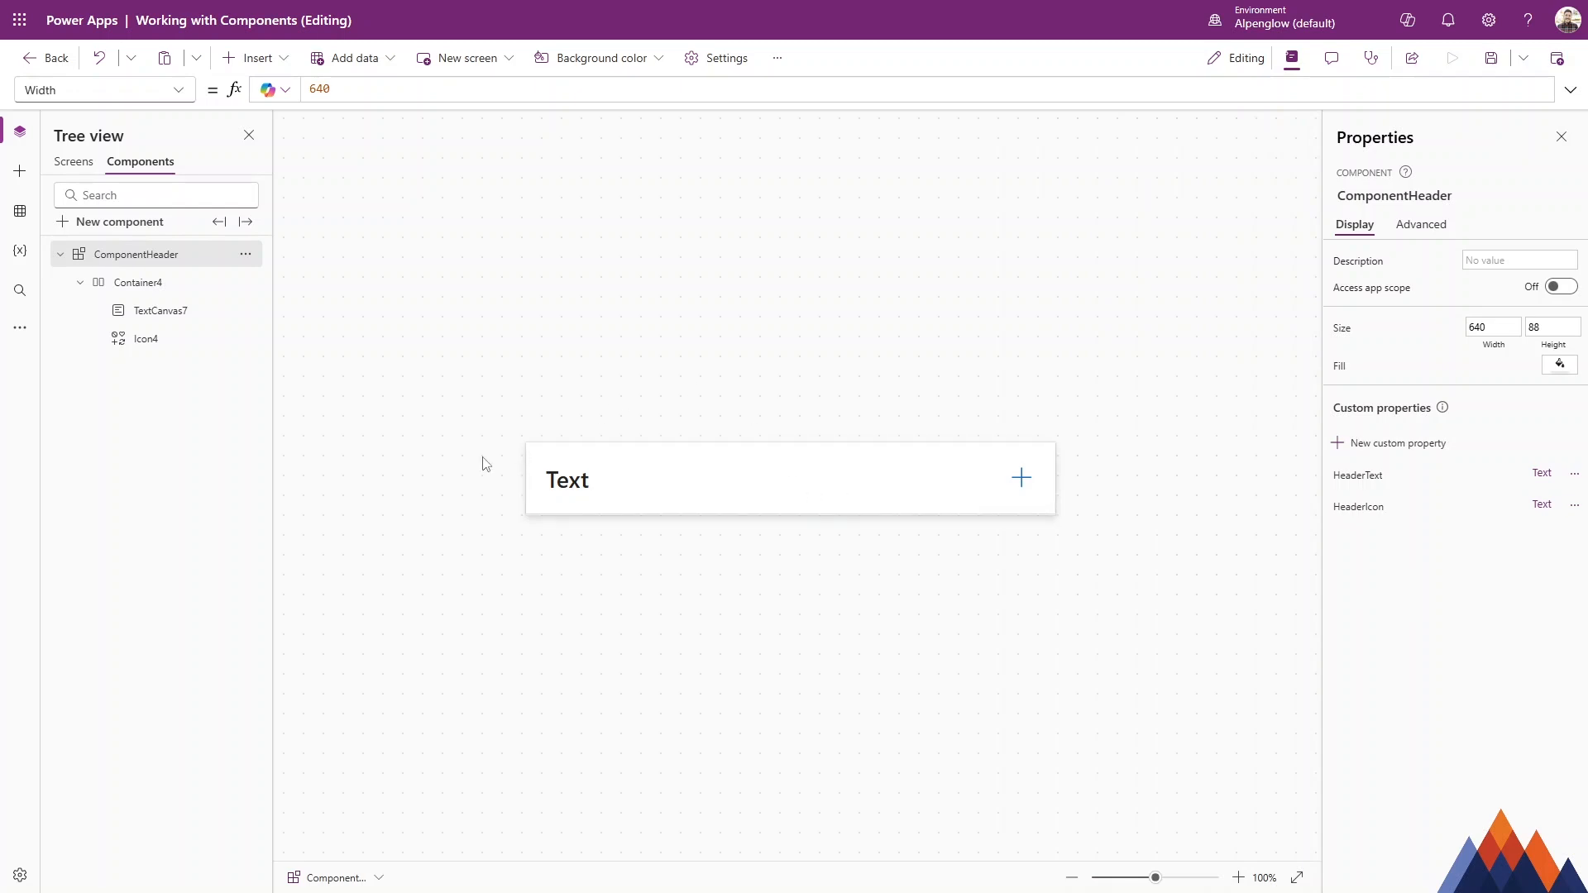
Bind the component's icon's Icon property to ComponentHeader.HeaderIcon.
left_click(1026, 481)
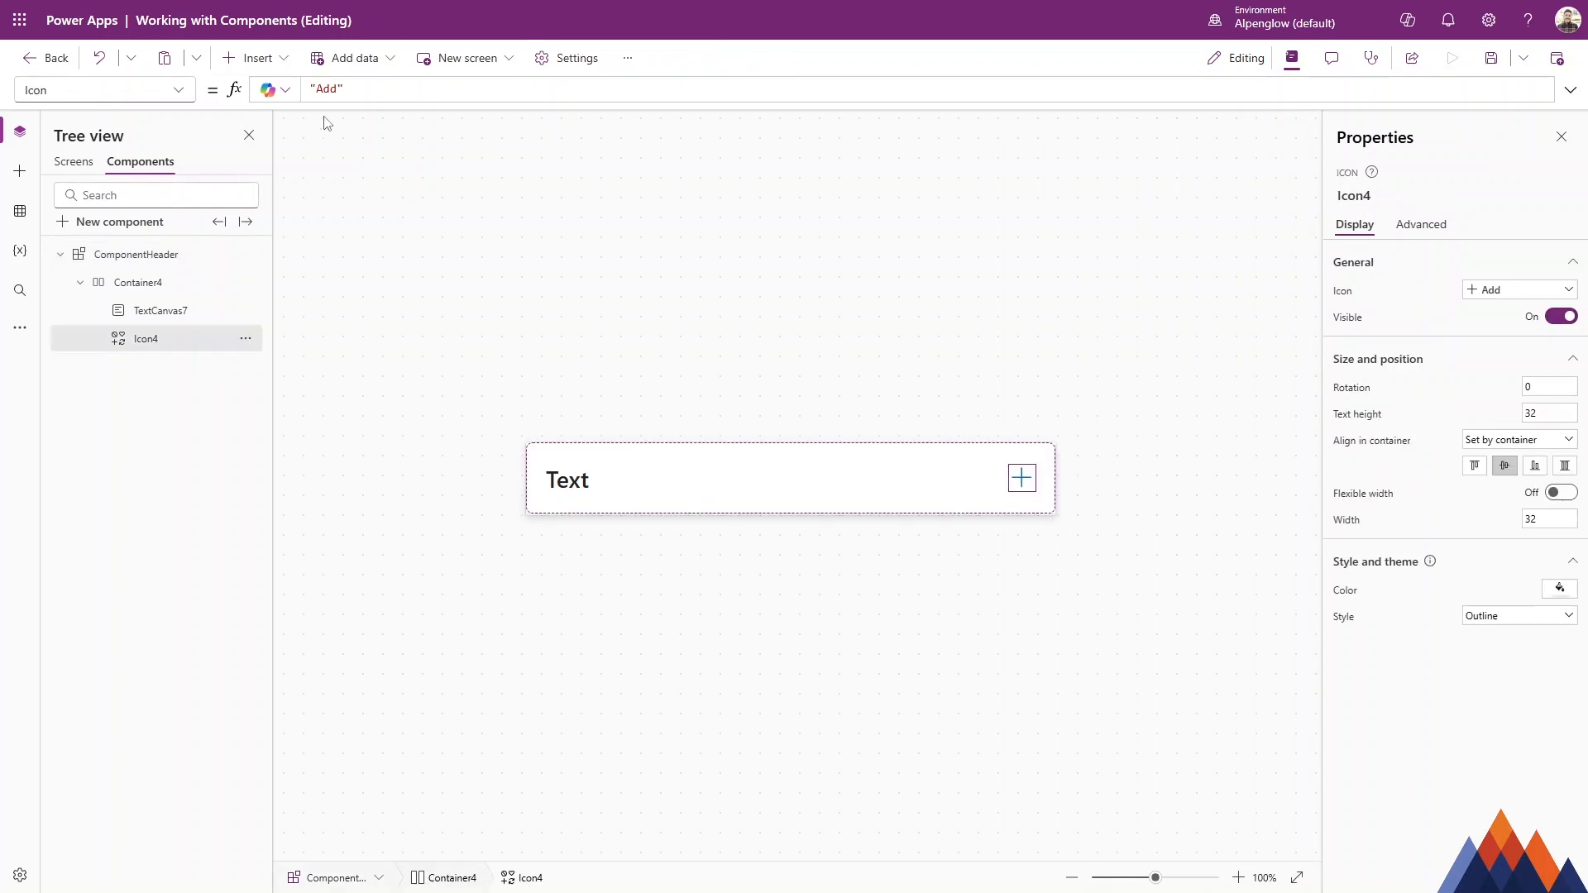
triple_click(376, 88)
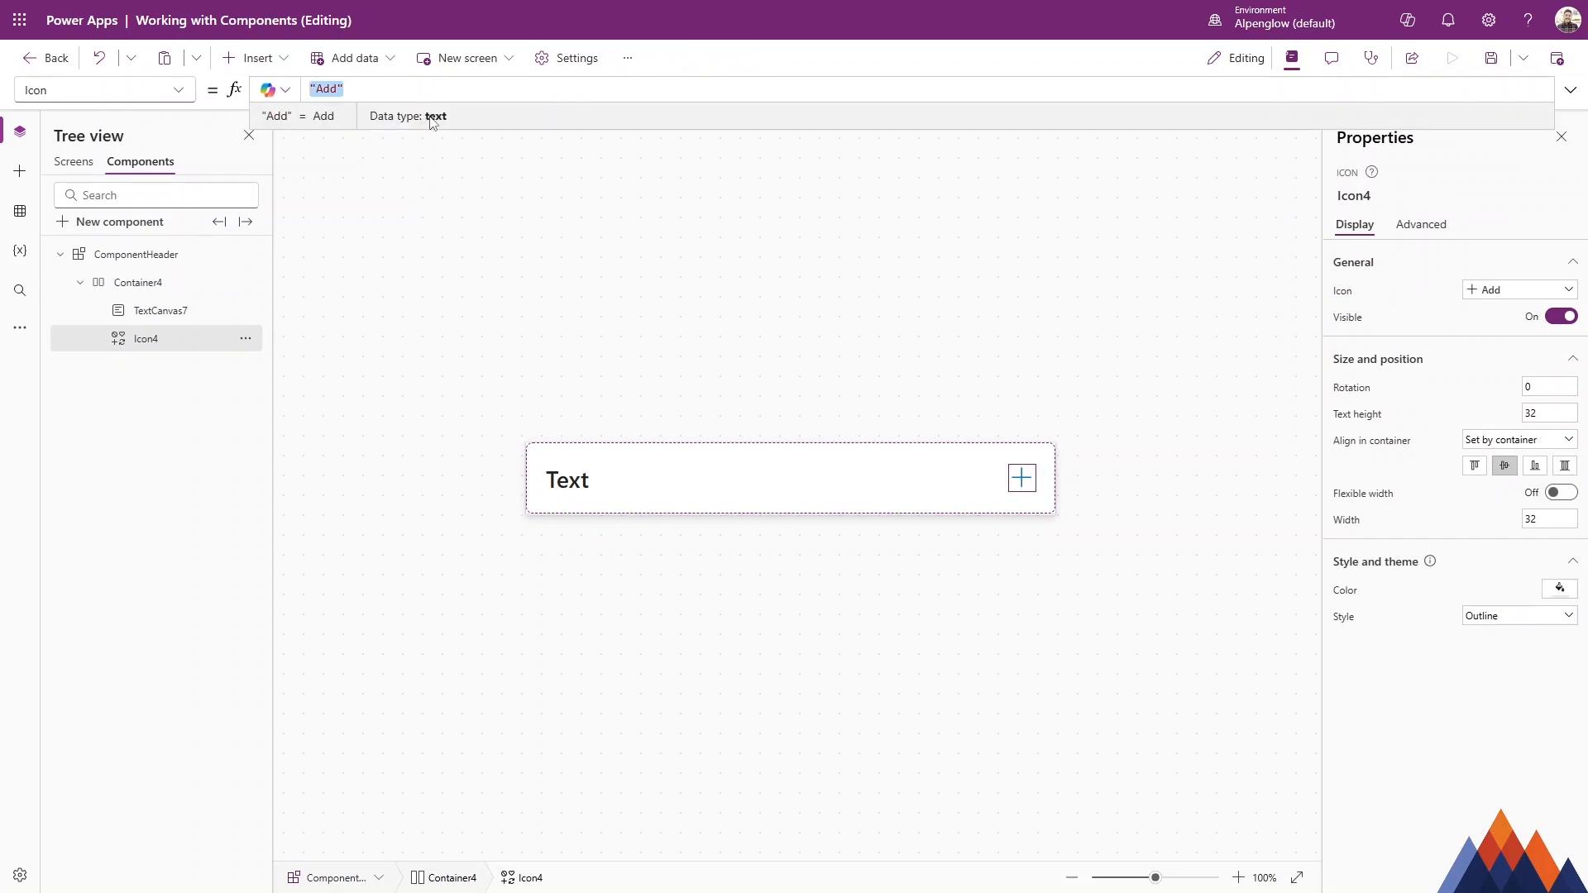
key("BackSpace")
type("Comp")
key("Tab")
type(".")
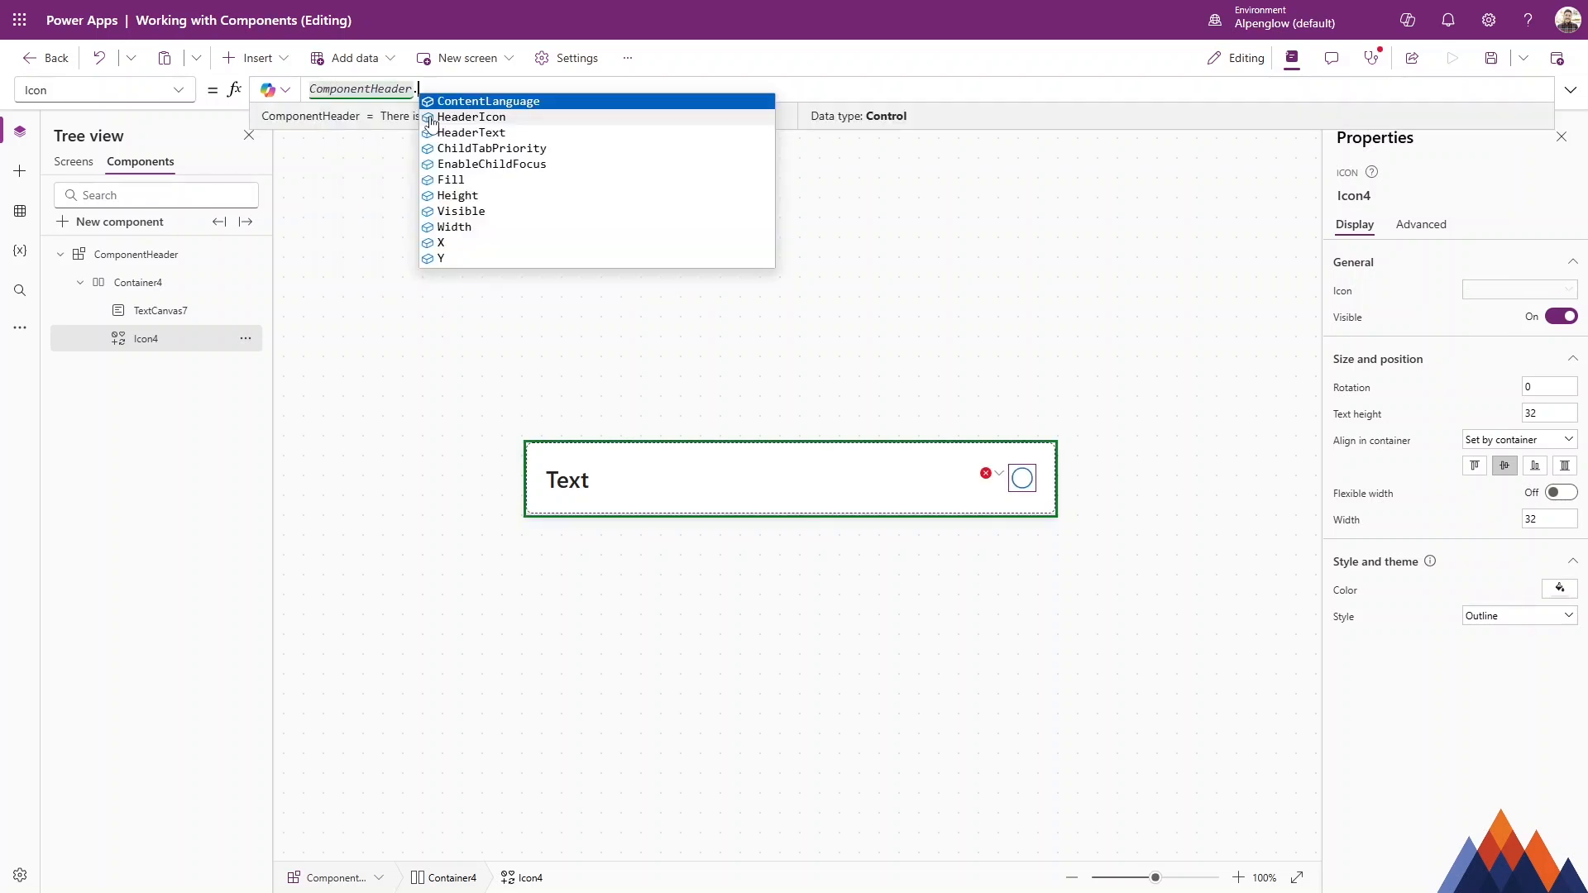
left_click(471, 118)
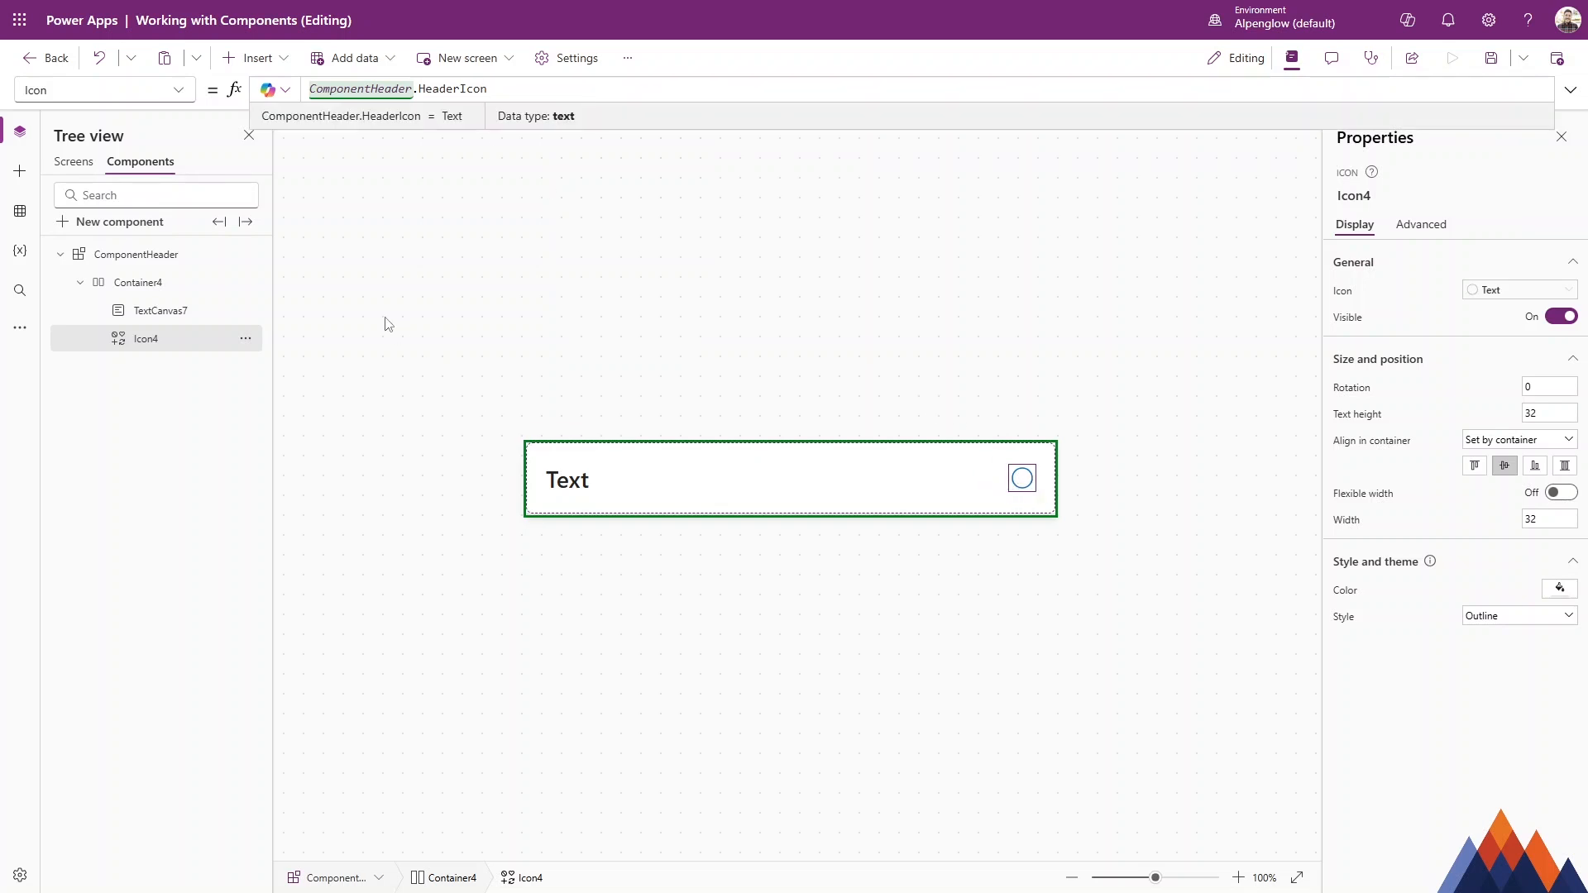
Set the header instance's HeaderIcon property on Screen1 to Add.
left_click(75, 164)
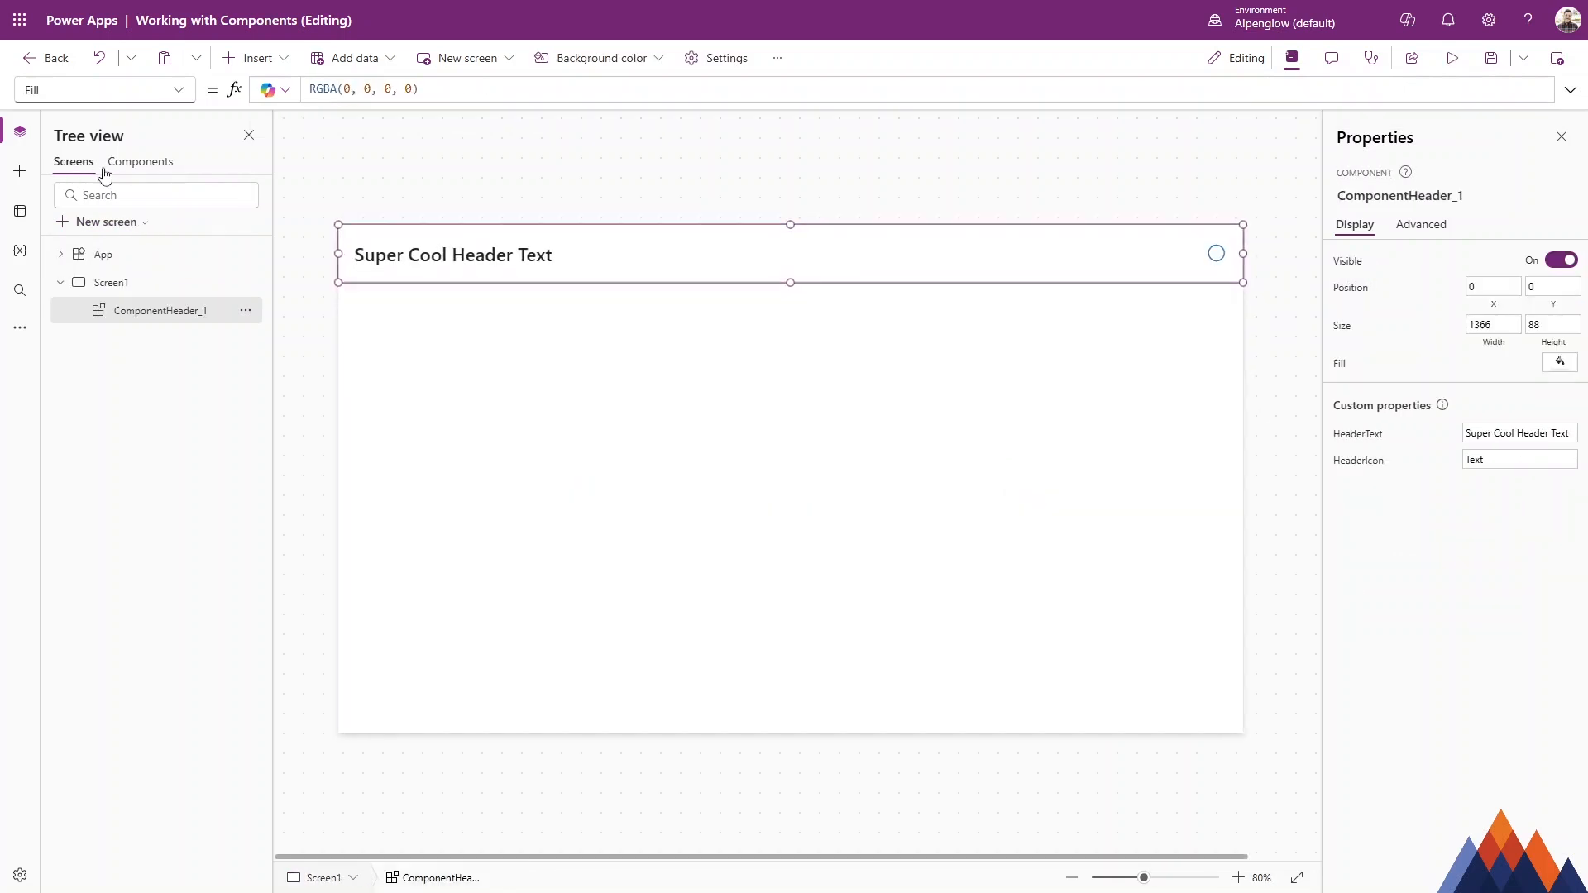
left_click(1485, 458)
left_click_drag(1486, 458, 1428, 466)
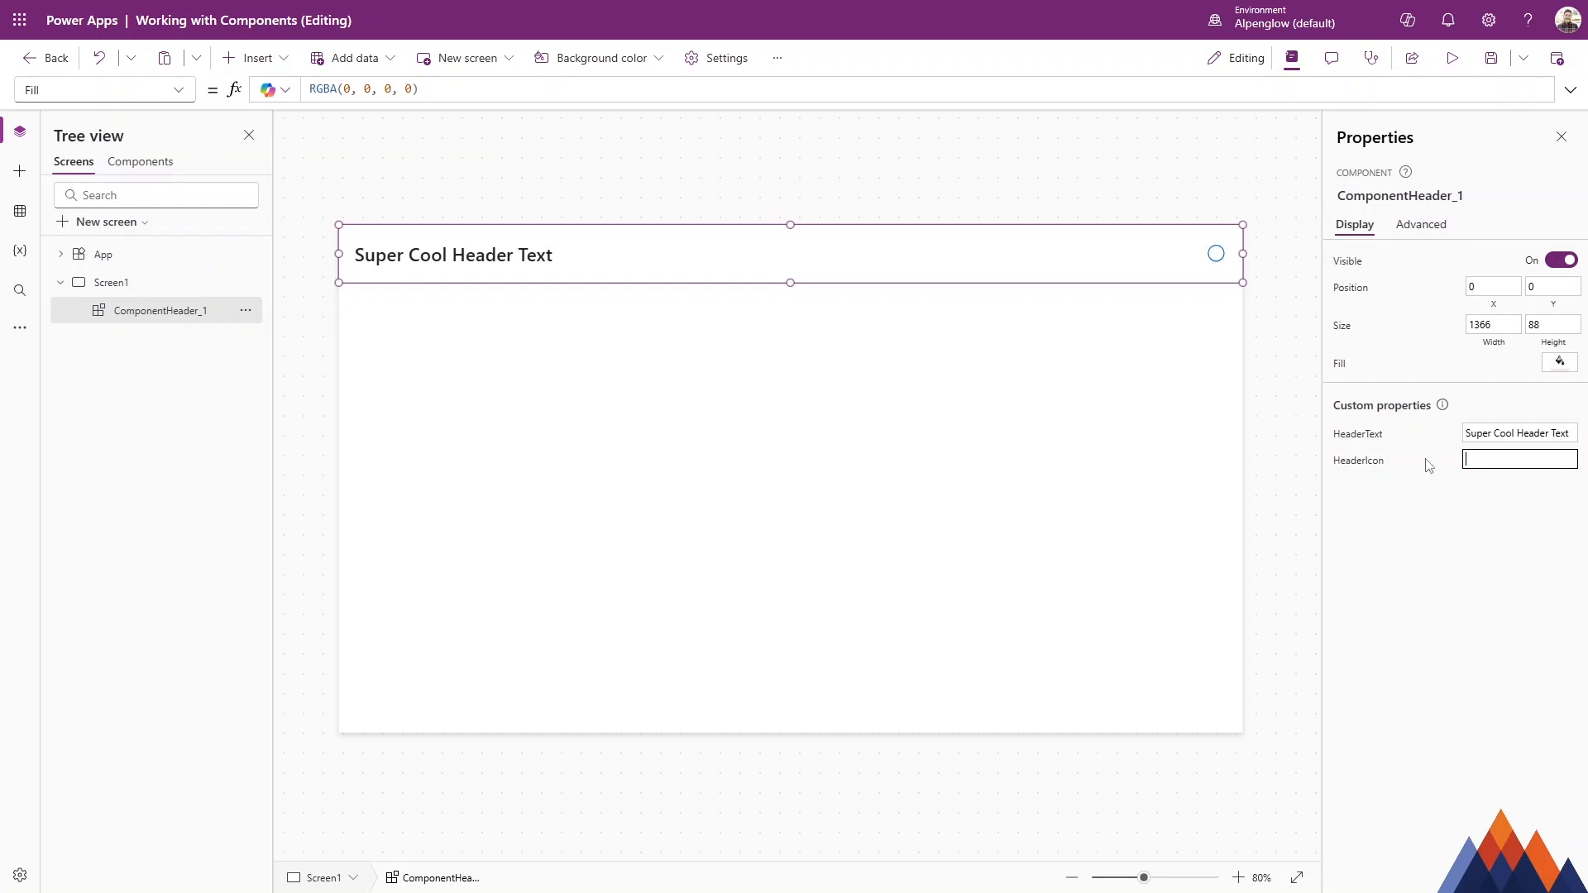
left_click(1489, 497)
Insert an icon on Screen1 to browse the available icon names, then delete it.
left_click(252, 58)
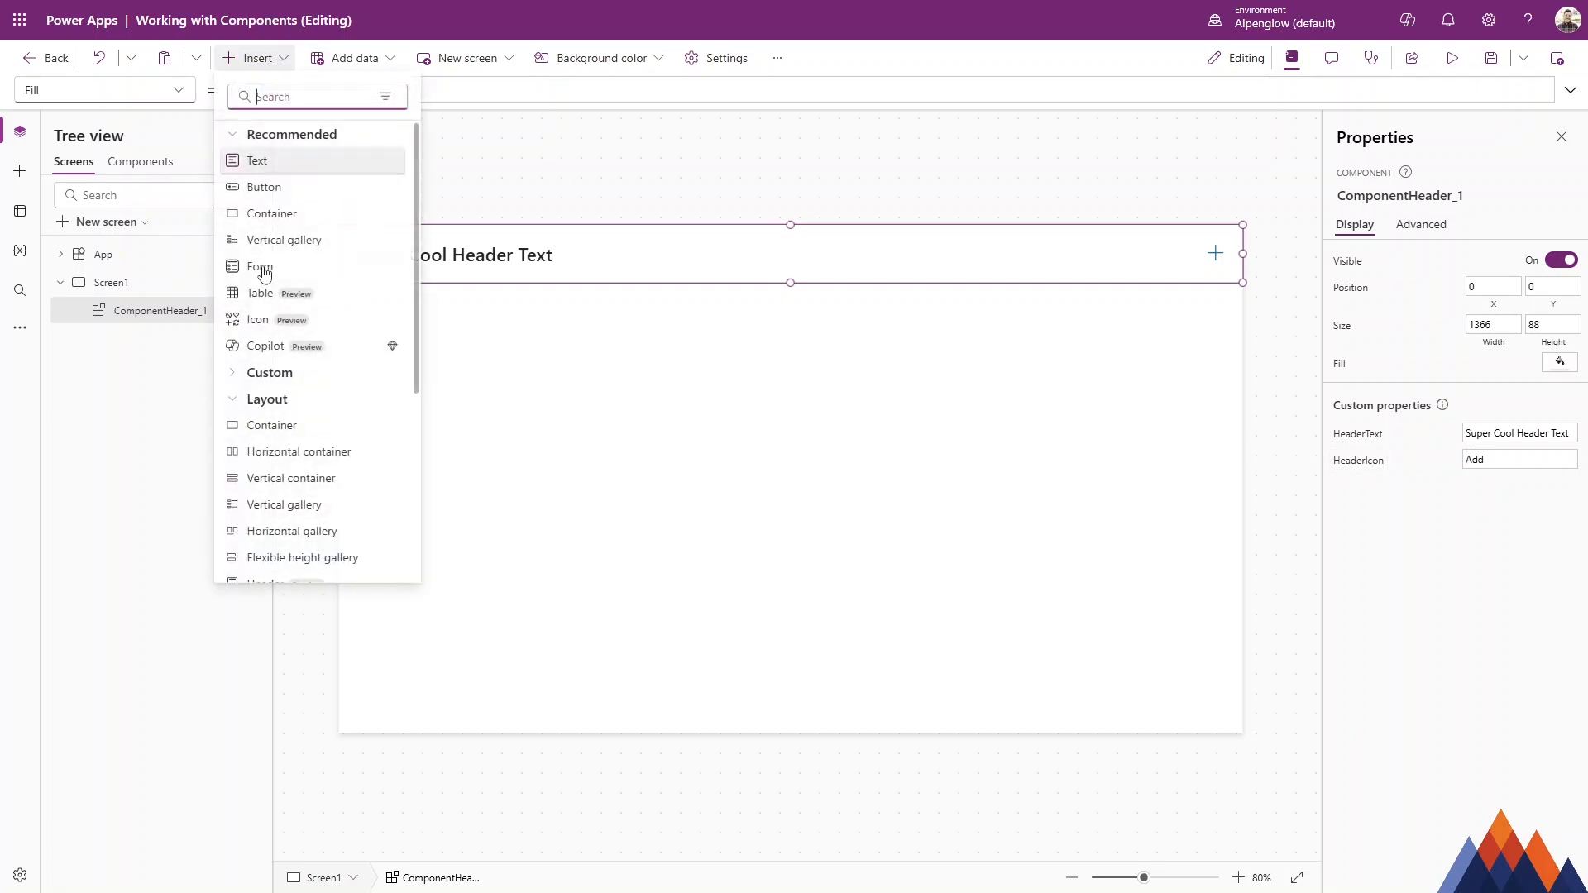
left_click(267, 323)
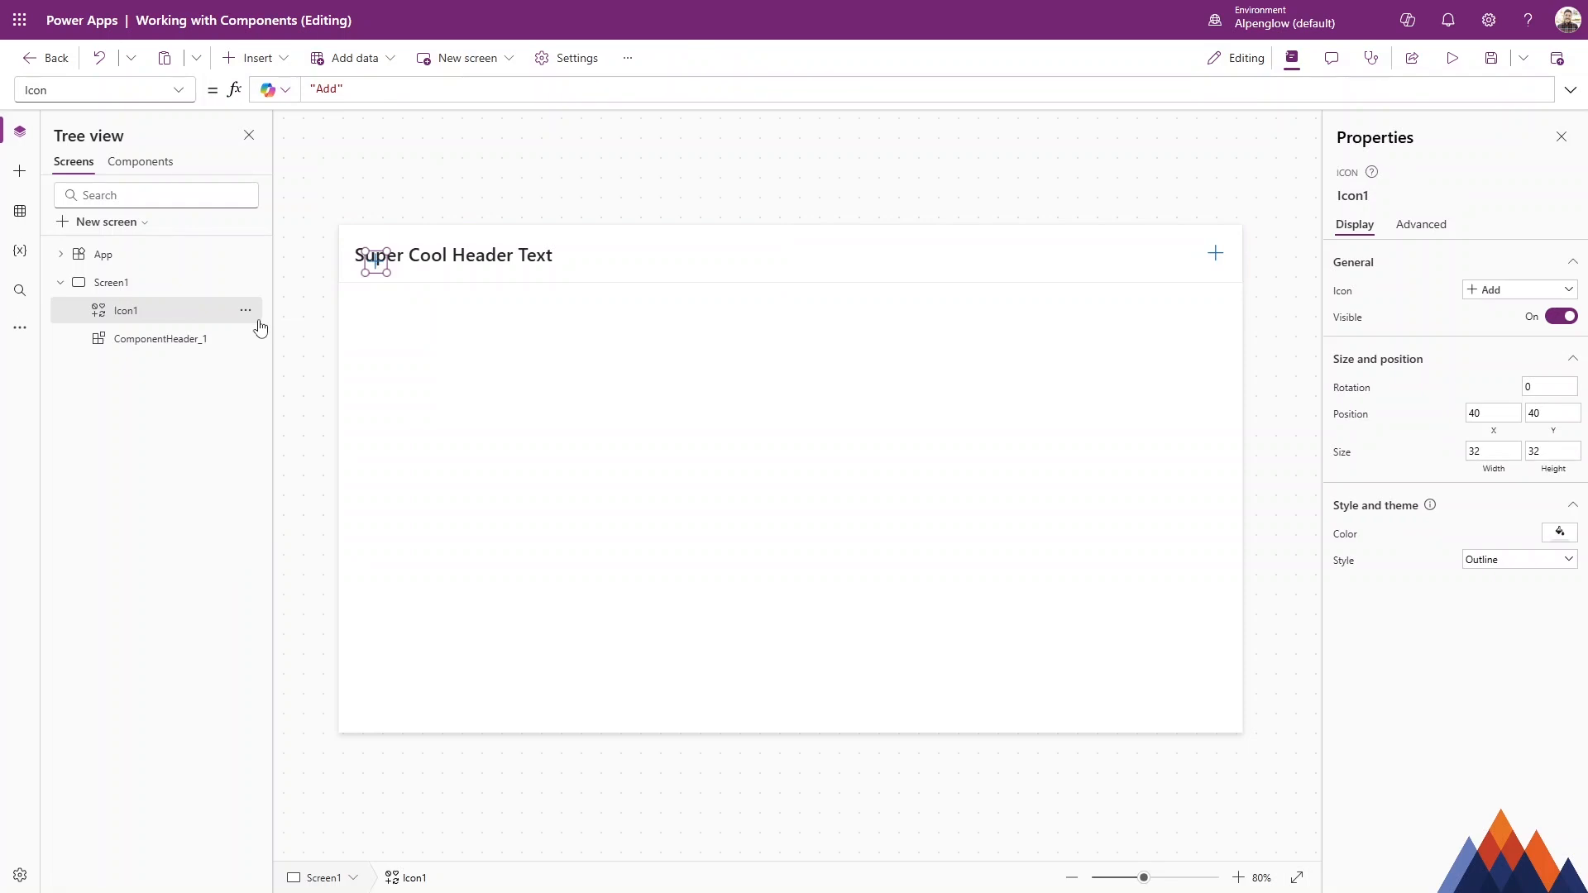
left_click_drag(376, 262, 460, 401)
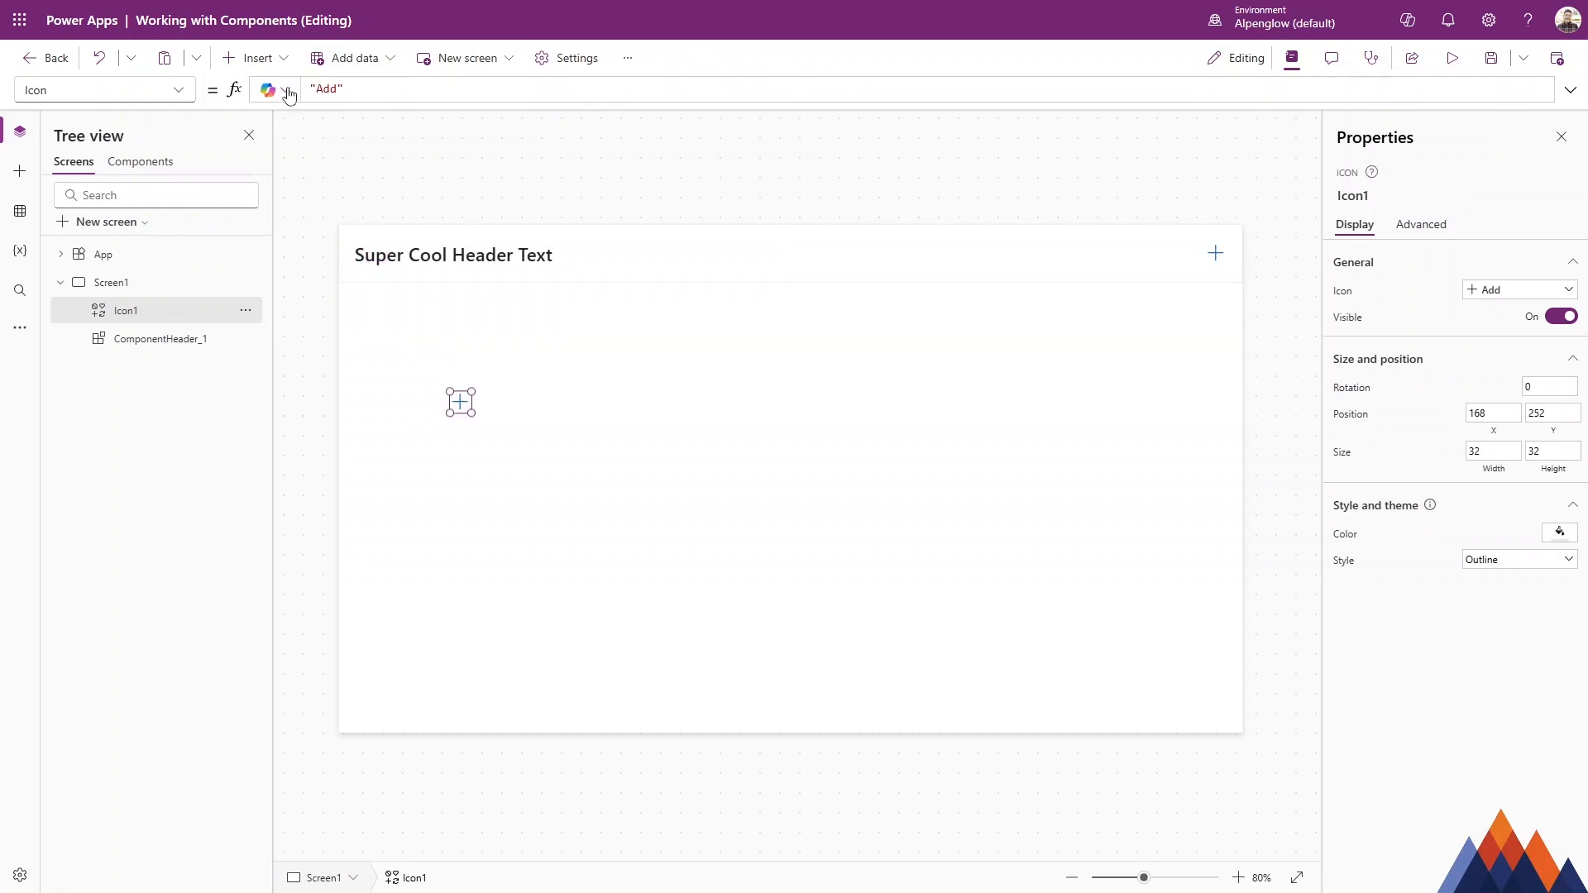
left_click(1499, 294)
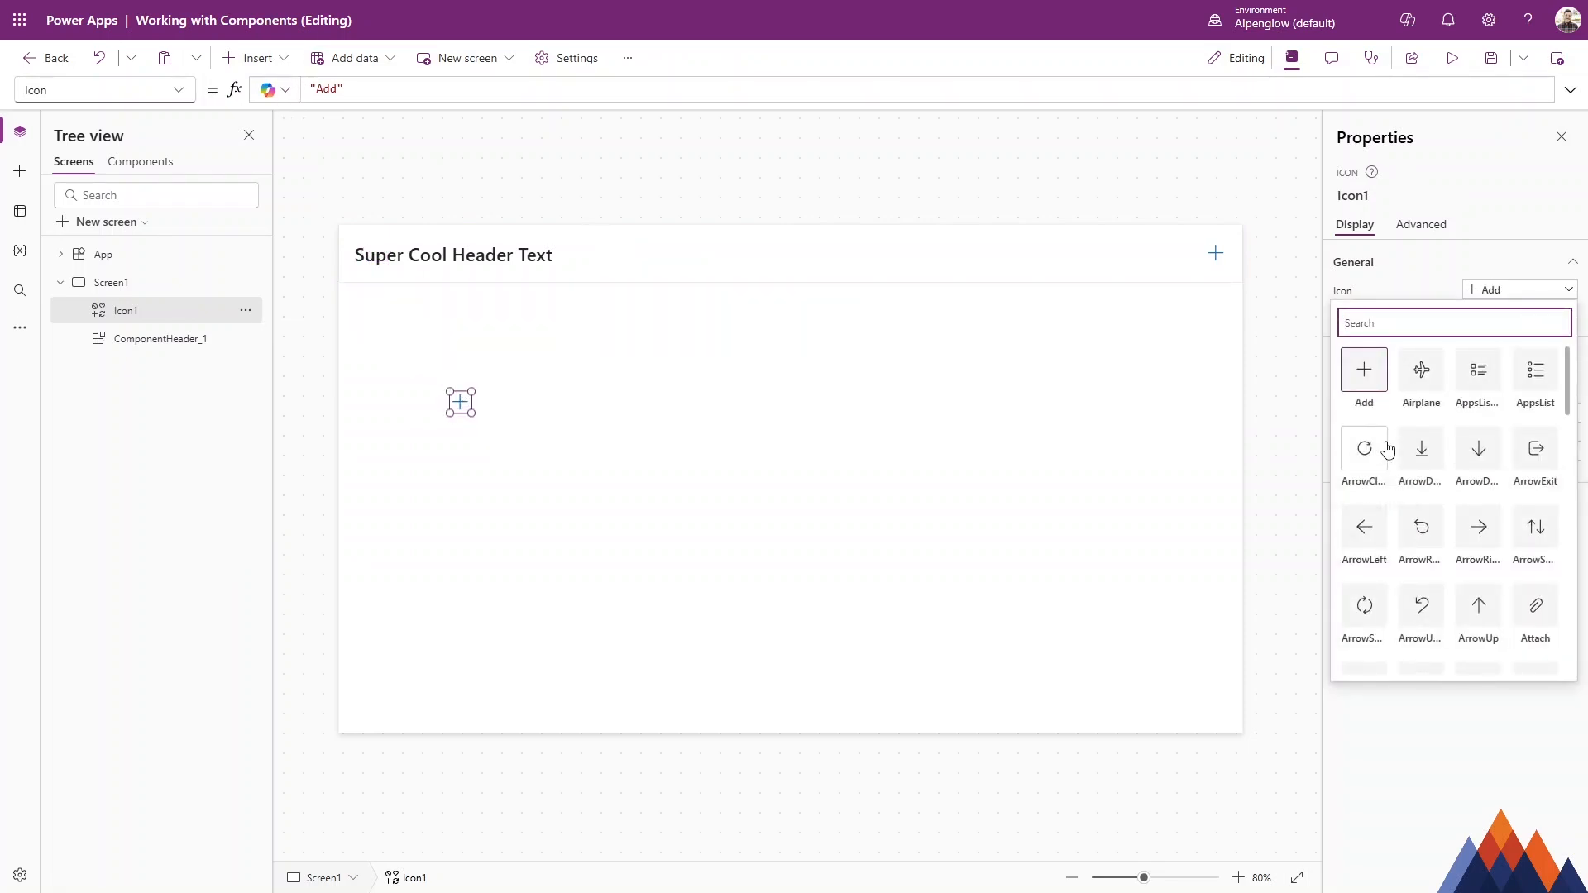
scroll(1395, 592, "down", 5)
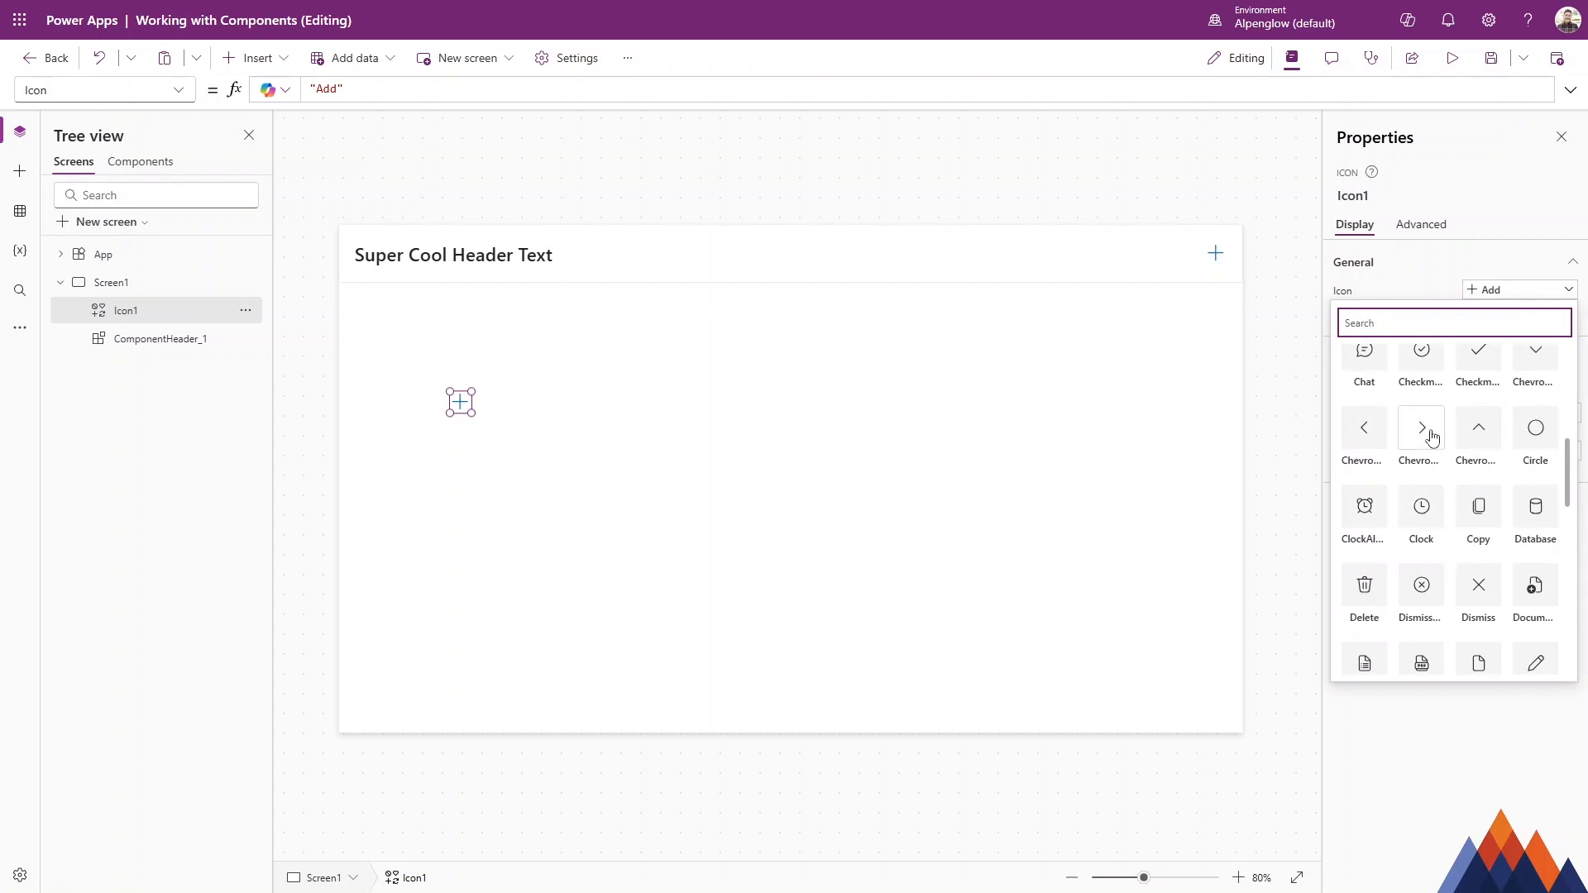
scroll(1445, 514, "down", 1)
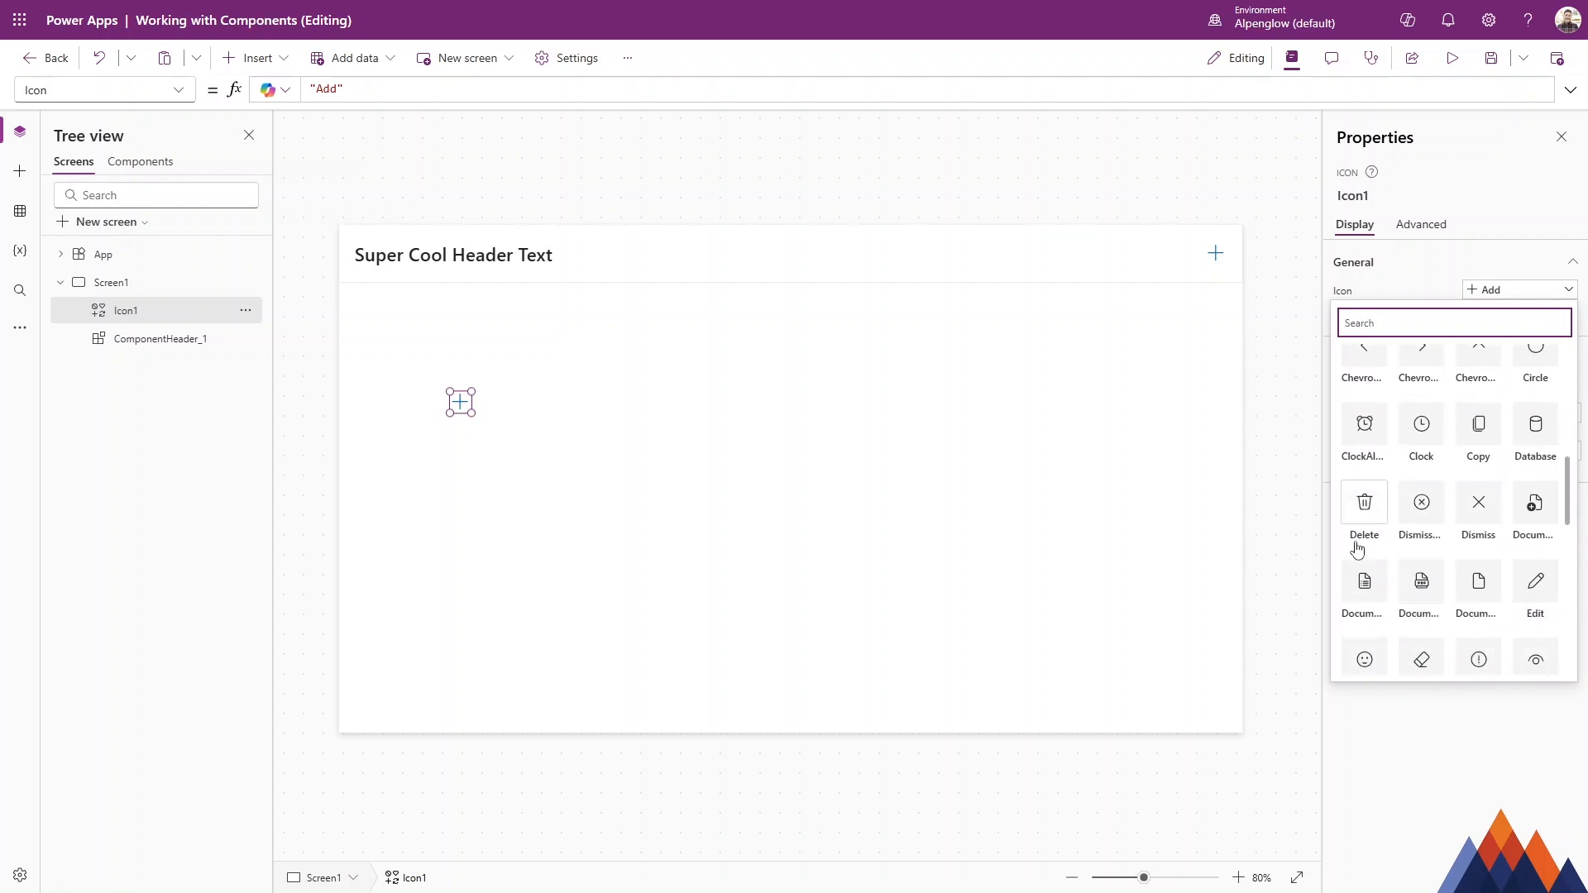
scroll(1416, 497, "down", 2)
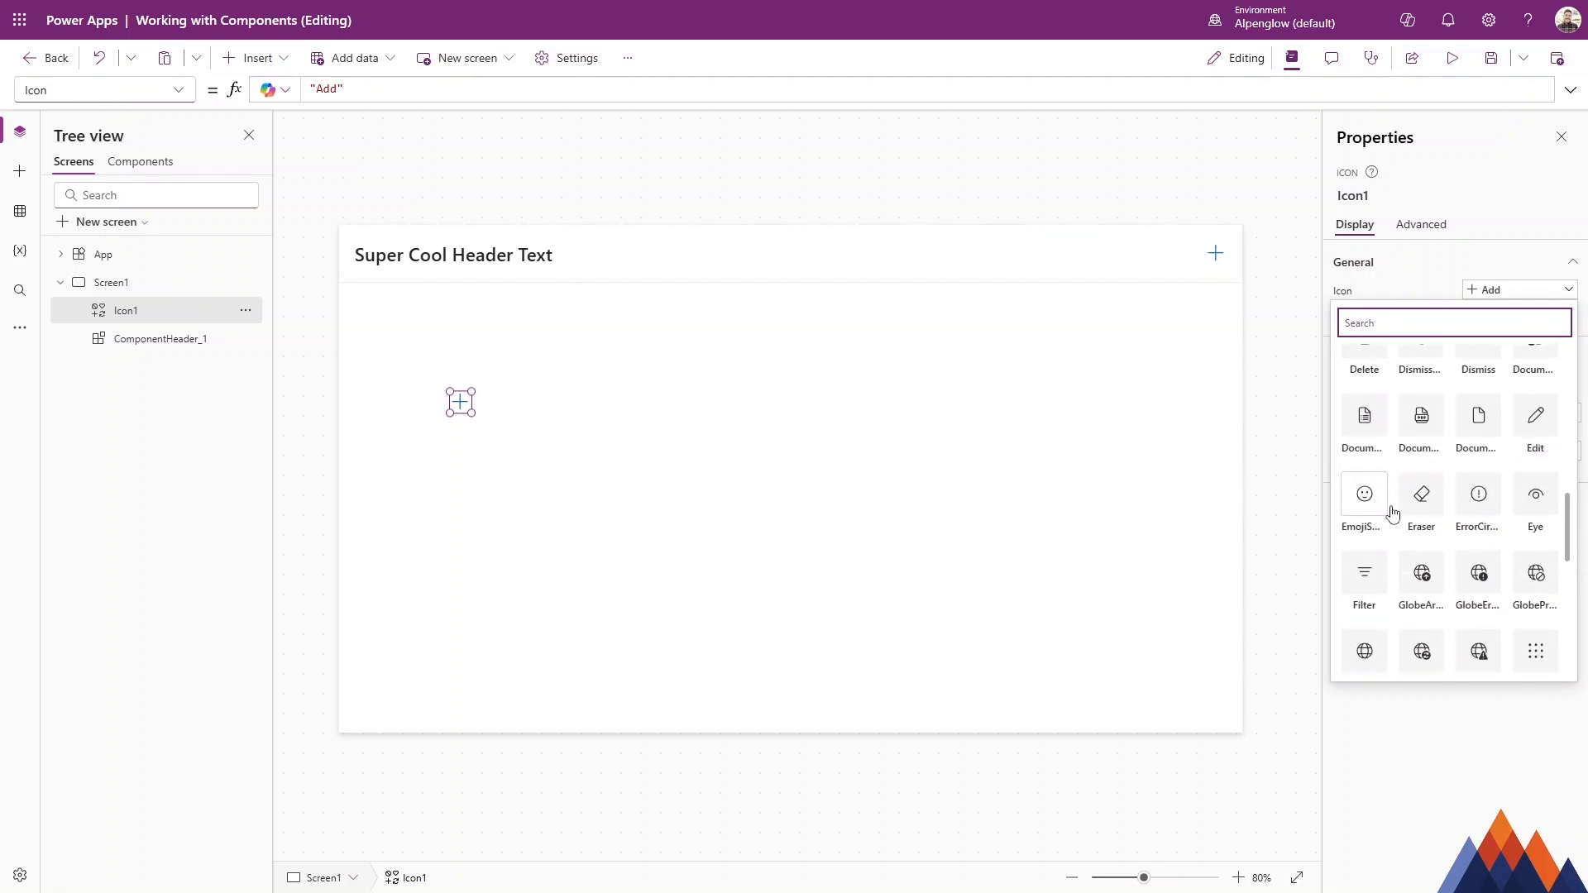
scroll(1373, 526, "down", 2)
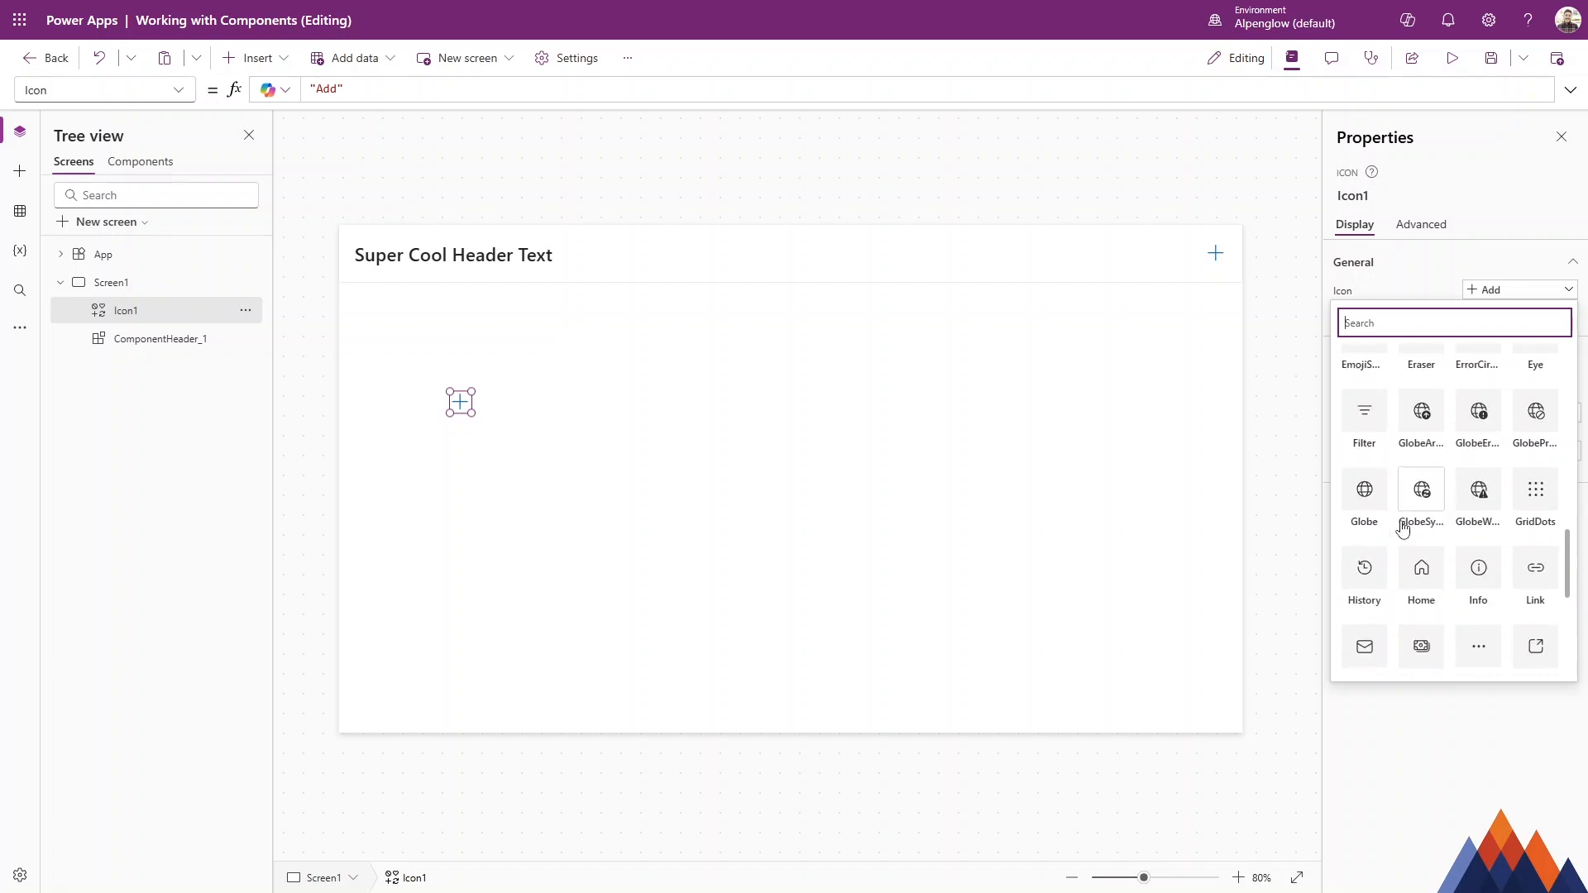
left_click(168, 320)
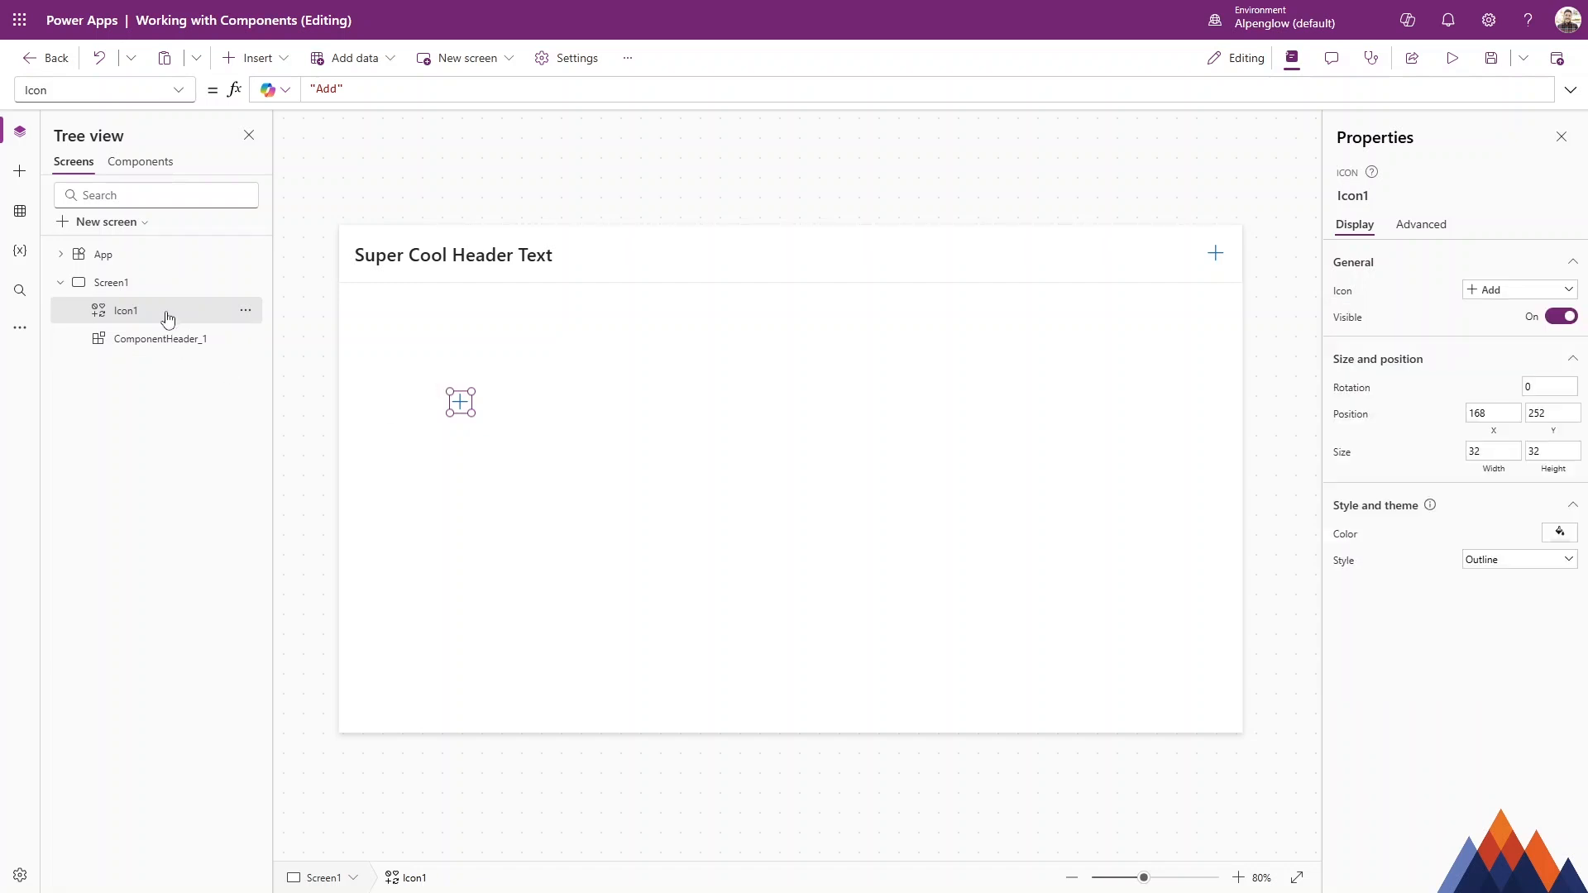
key("Delete")
Set the header instance's HeaderIcon property on Screen1 to Globe.
left_click(169, 314)
left_click(1509, 459)
left_click(1403, 510)
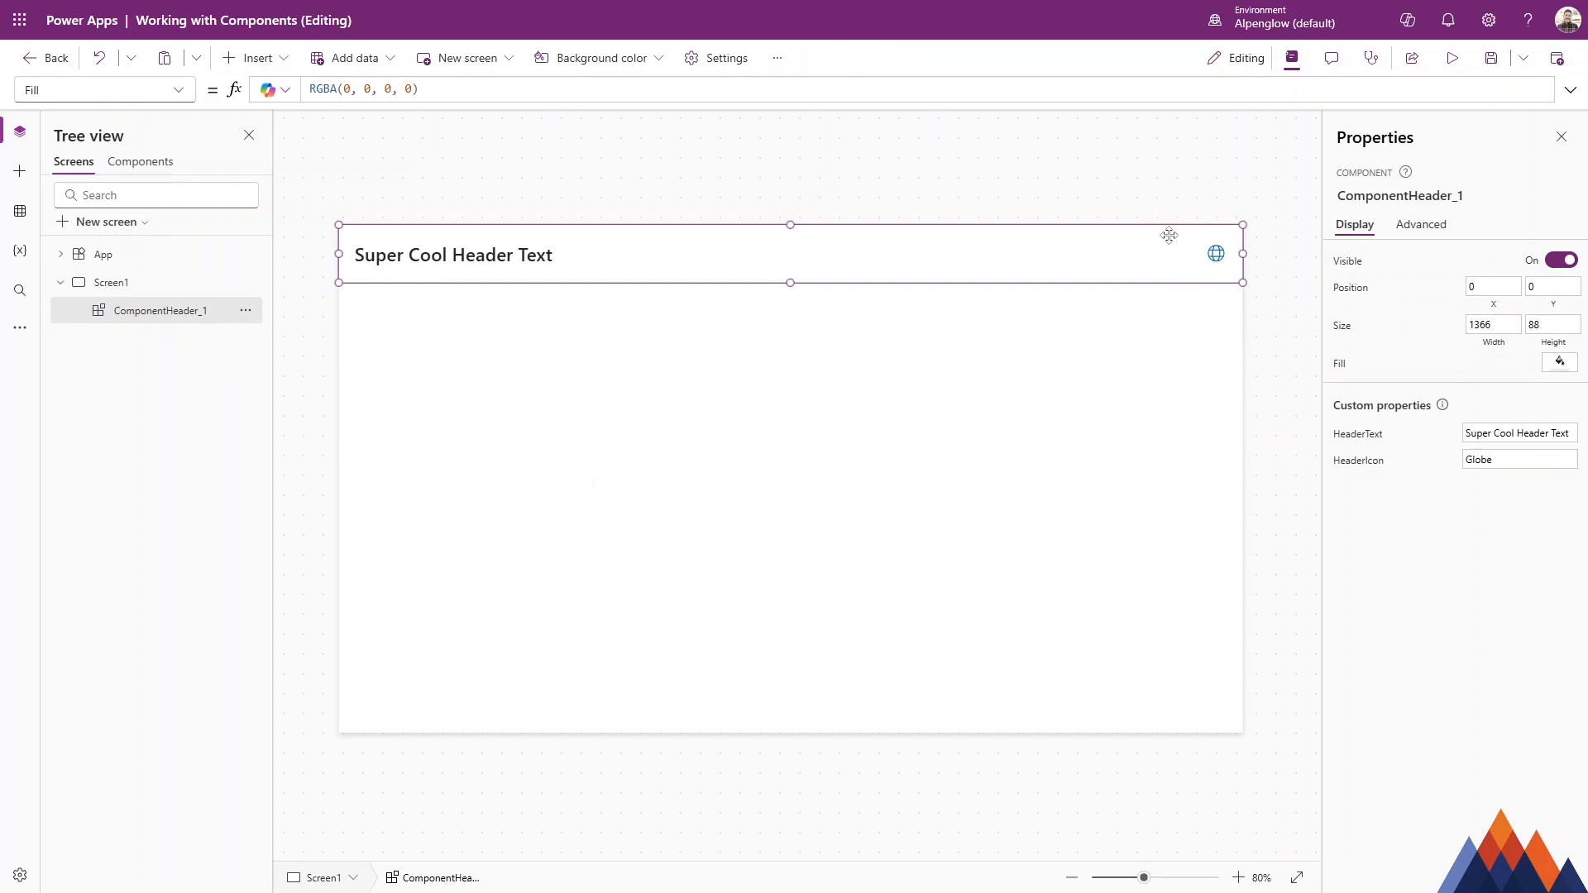
Add a new input custom property named HeaderFillColor with data type Color to the ComponentHeader component.
left_click(330, 368)
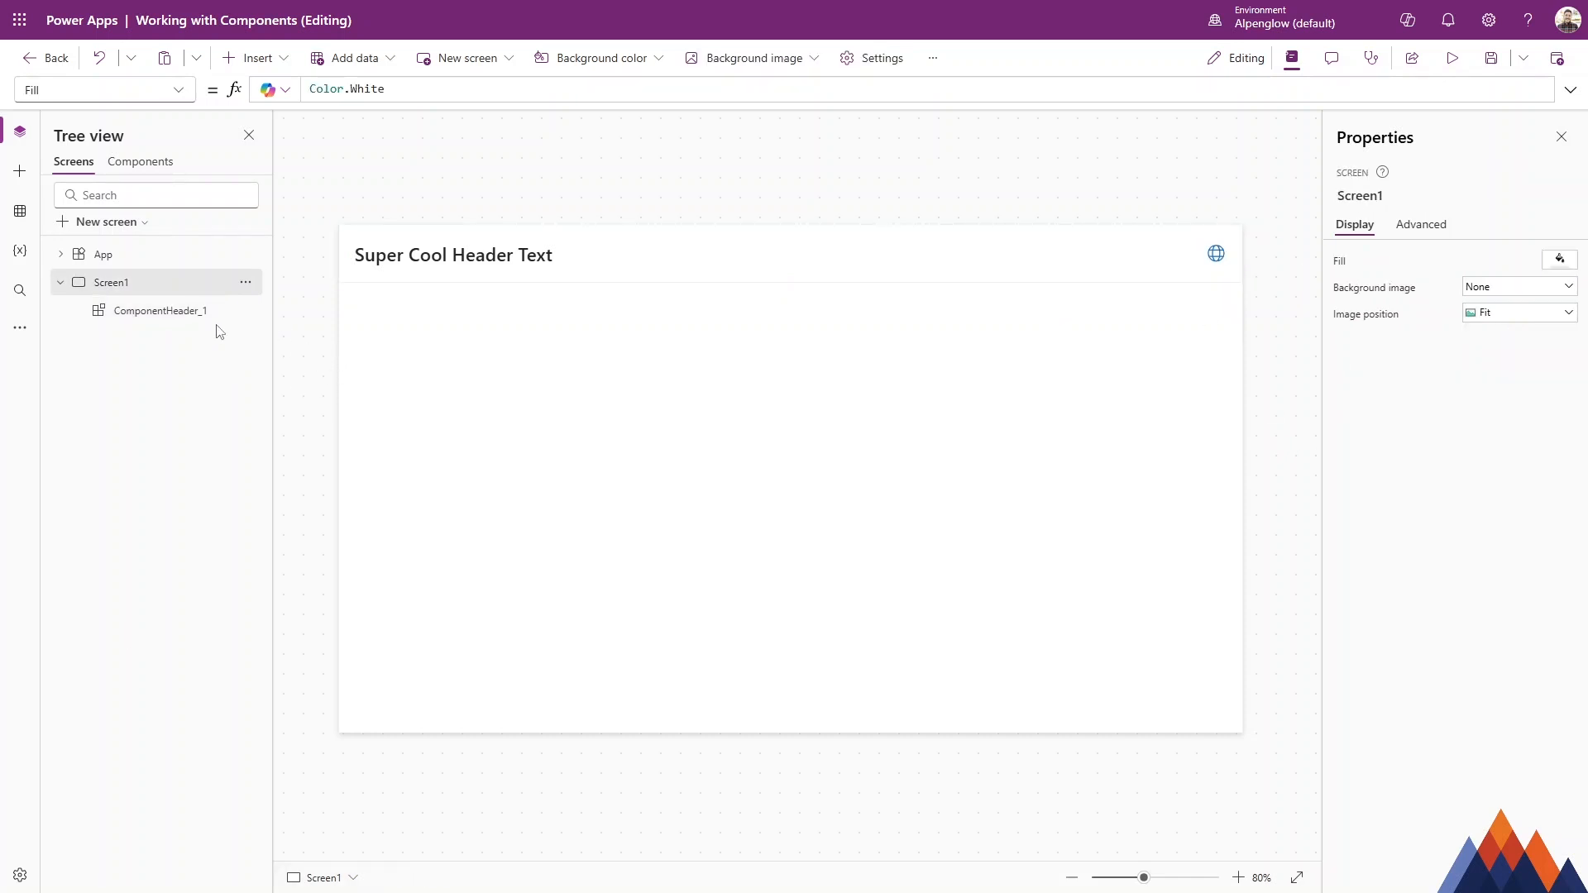
left_click(195, 318)
left_click(141, 162)
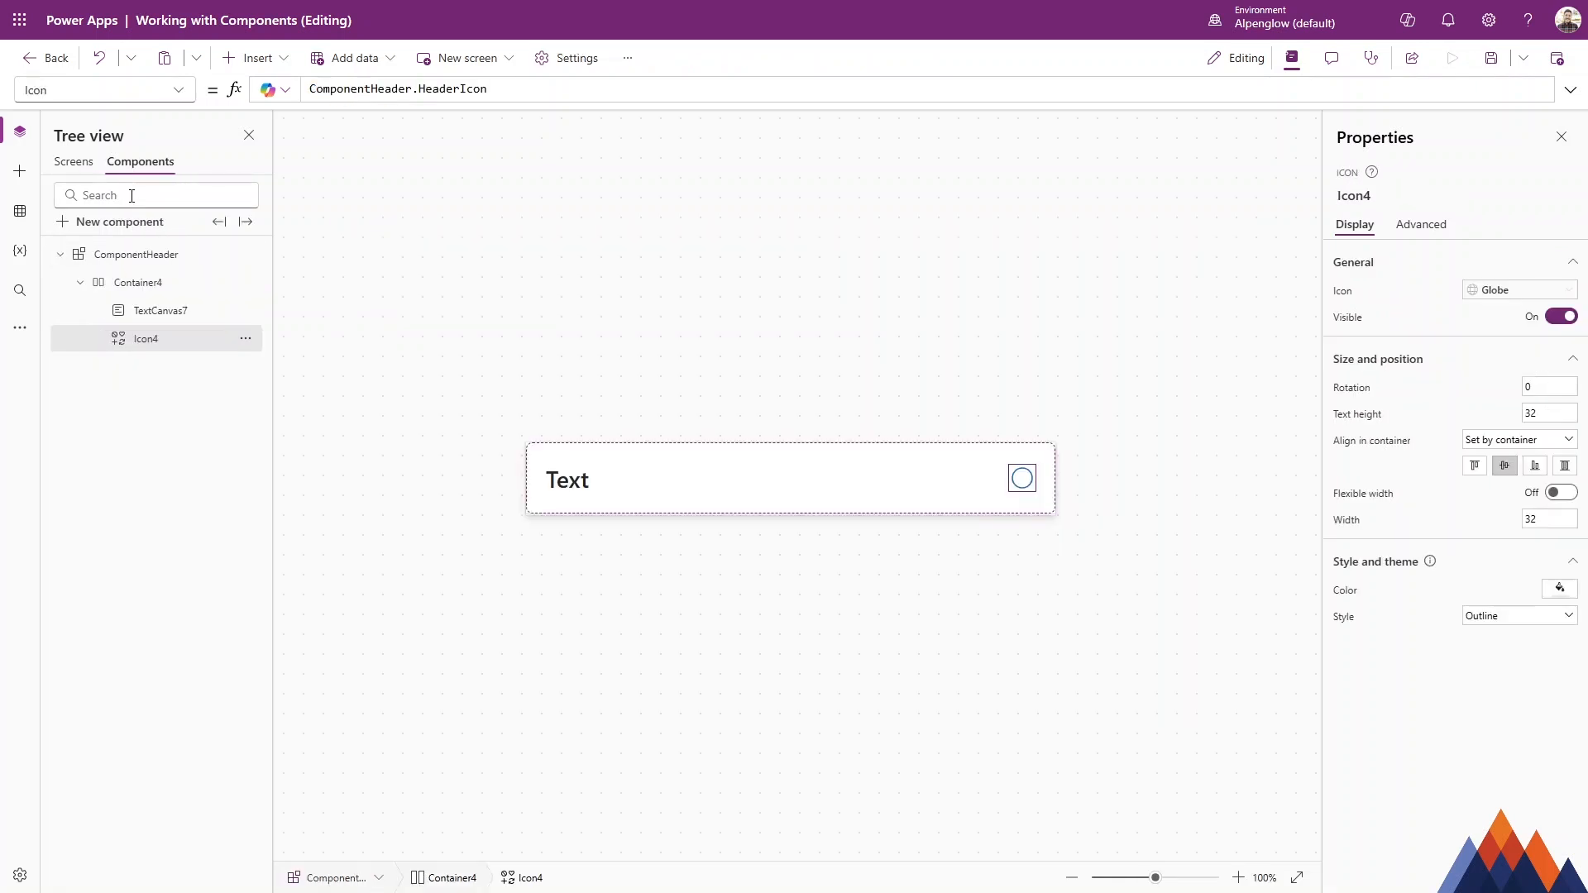
left_click(200, 256)
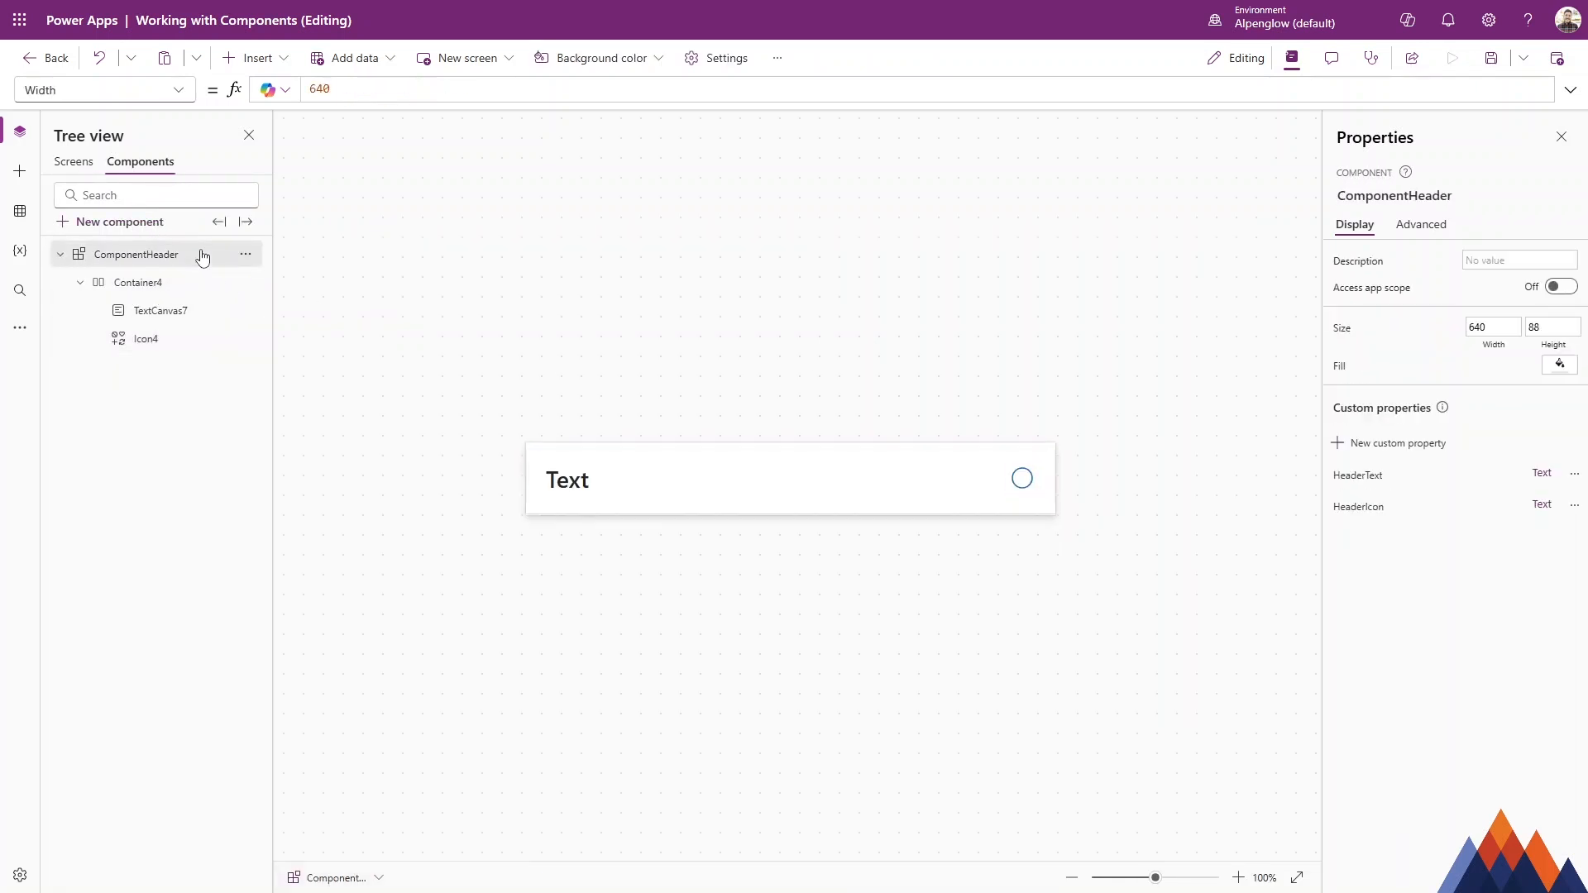
left_click(1387, 444)
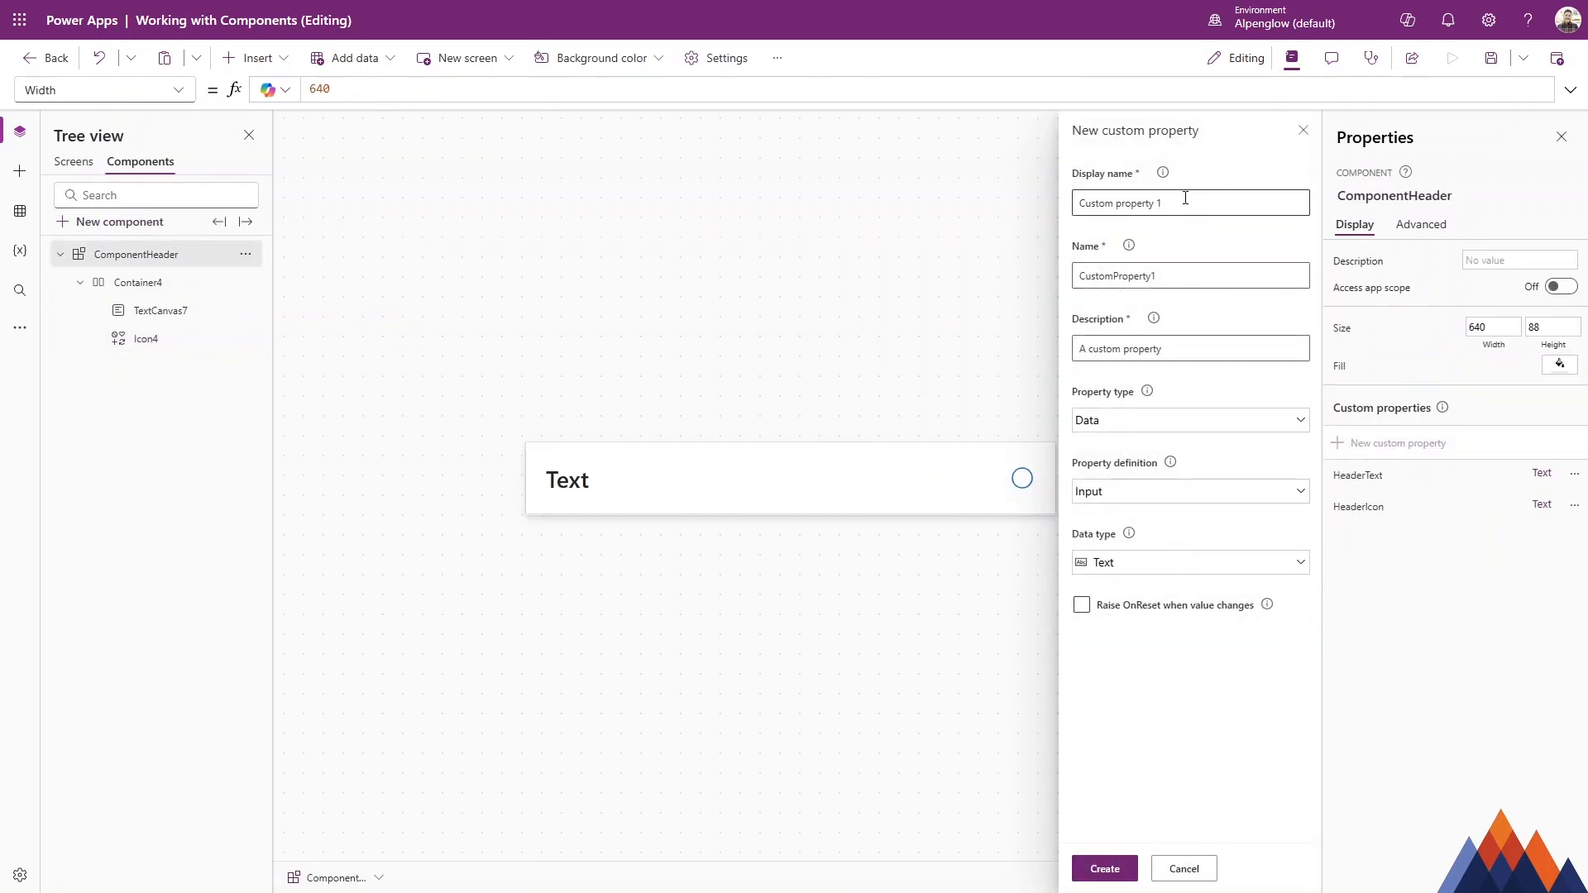
left_click_drag(1184, 198, 893, 195)
type("HeaderFillColor")
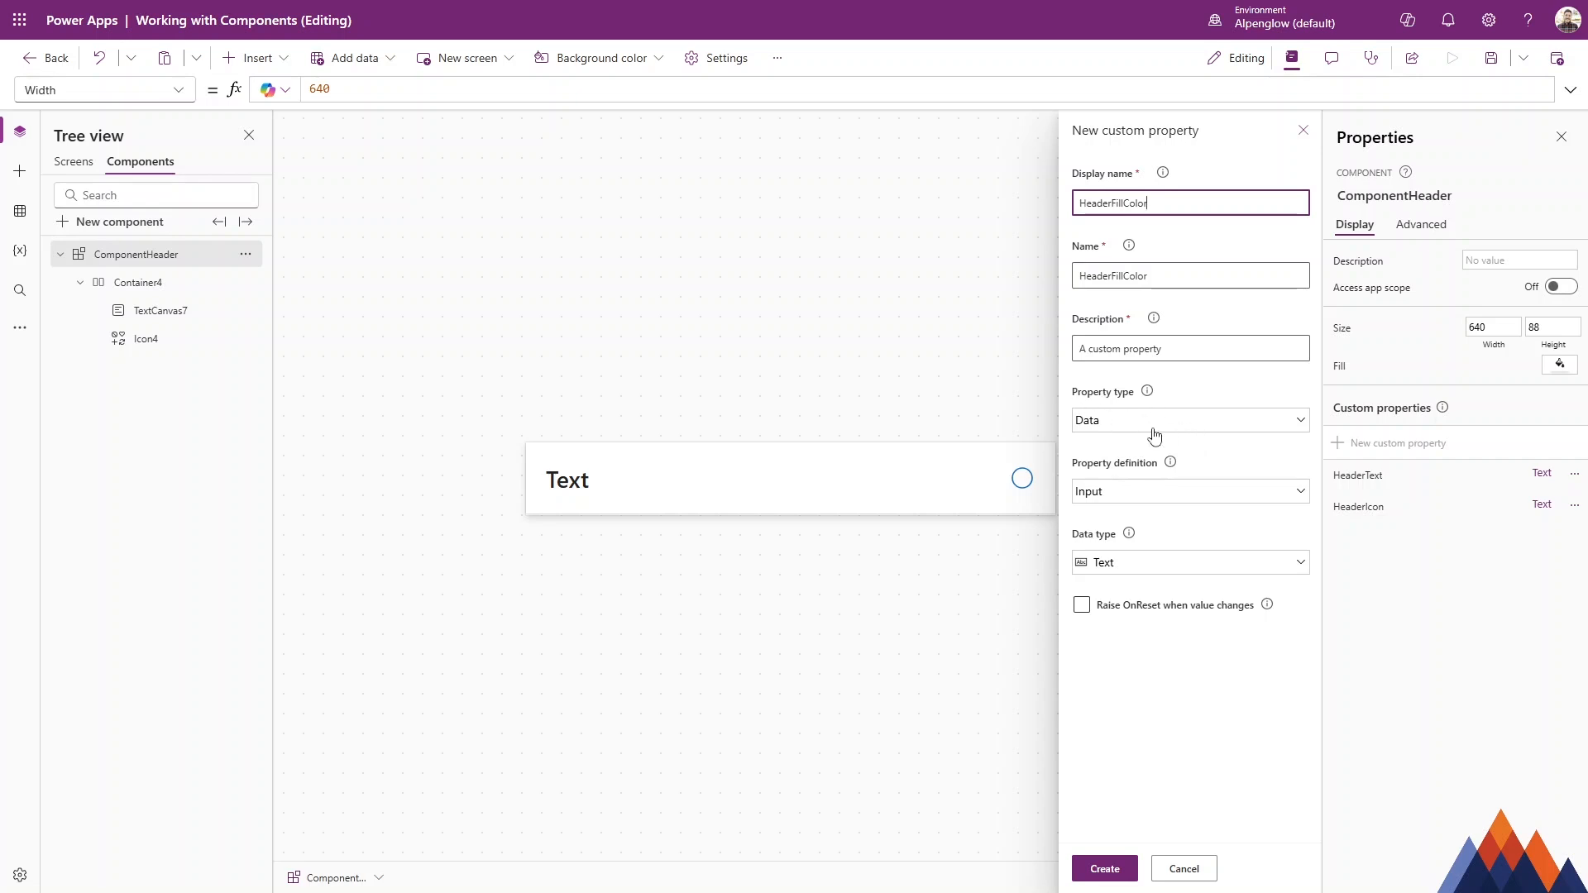
left_click(1116, 492)
left_click(1133, 516)
left_click(1152, 564)
left_click(1141, 500)
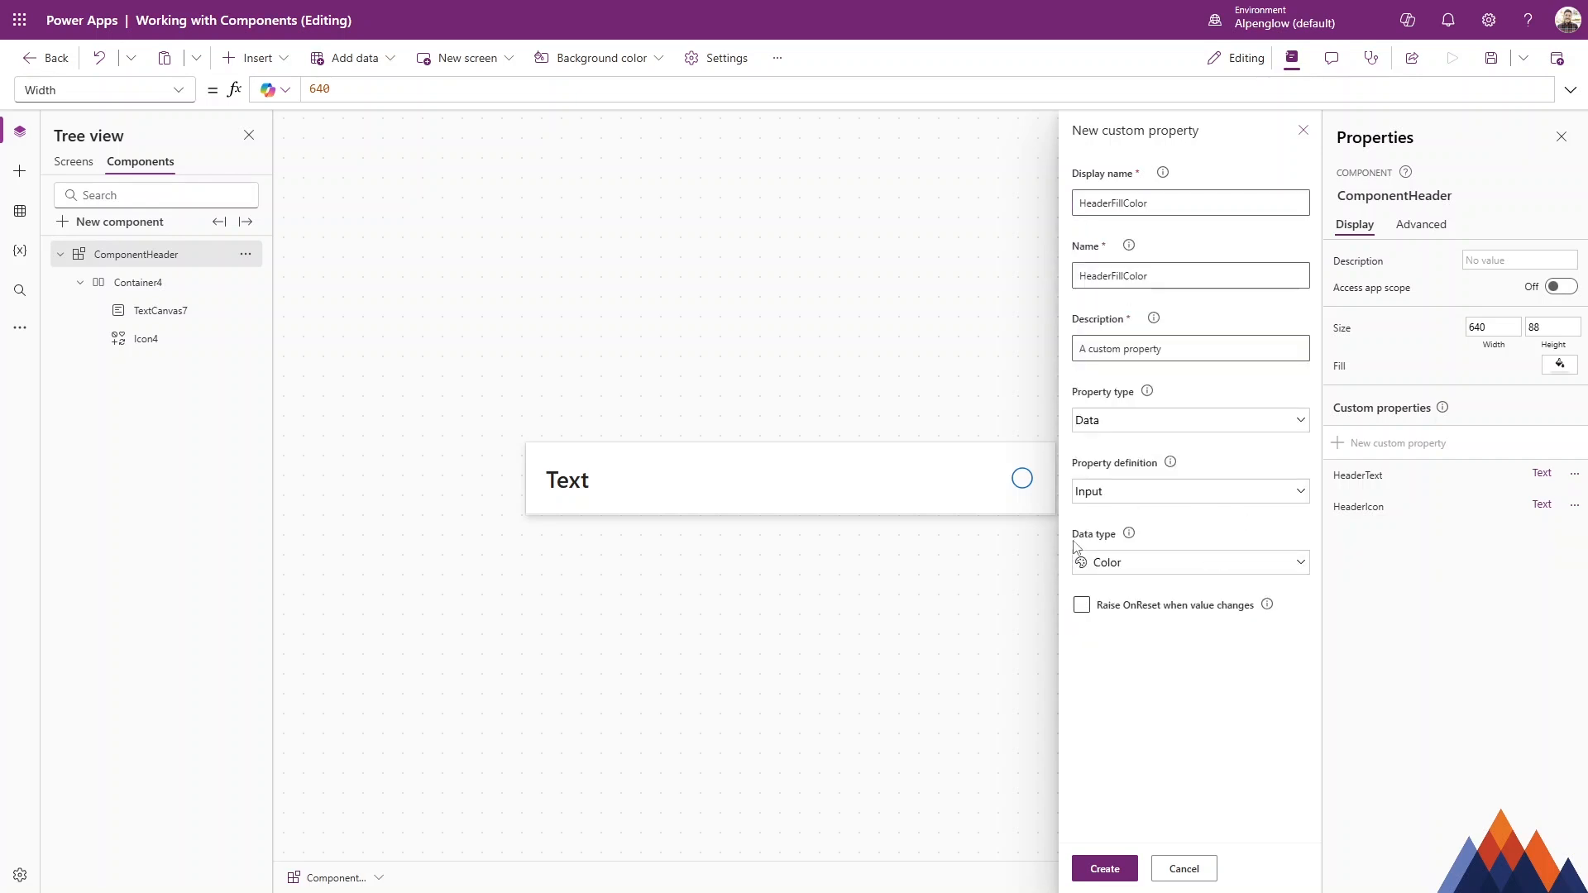
left_click(1109, 868)
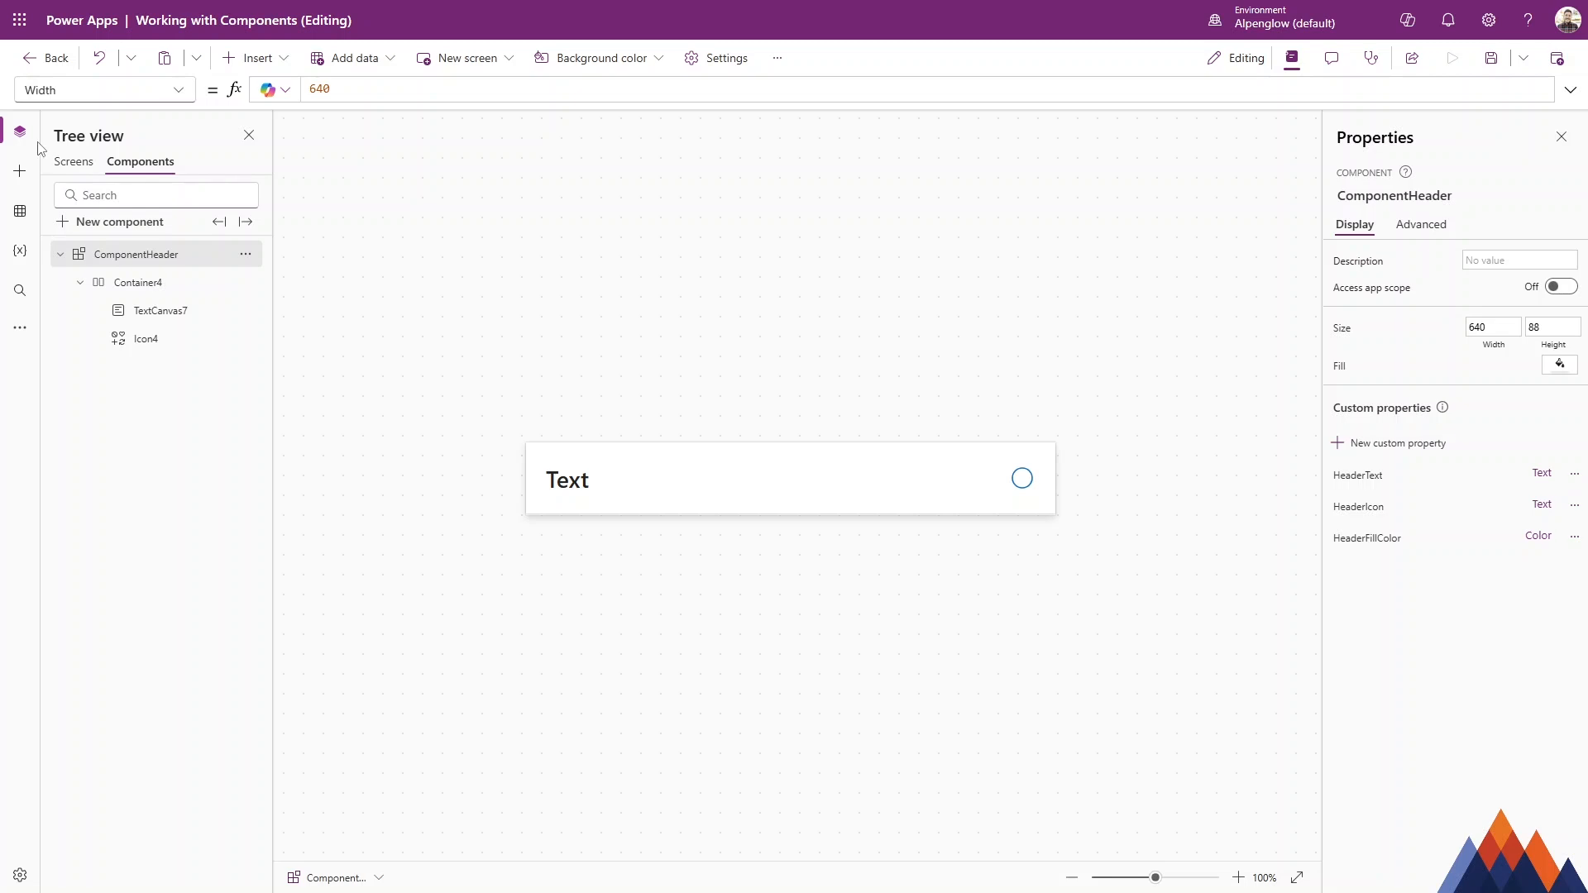
Bind the component container's Fill property to ComponentHeader.HeaderFillColor.
left_click(150, 286)
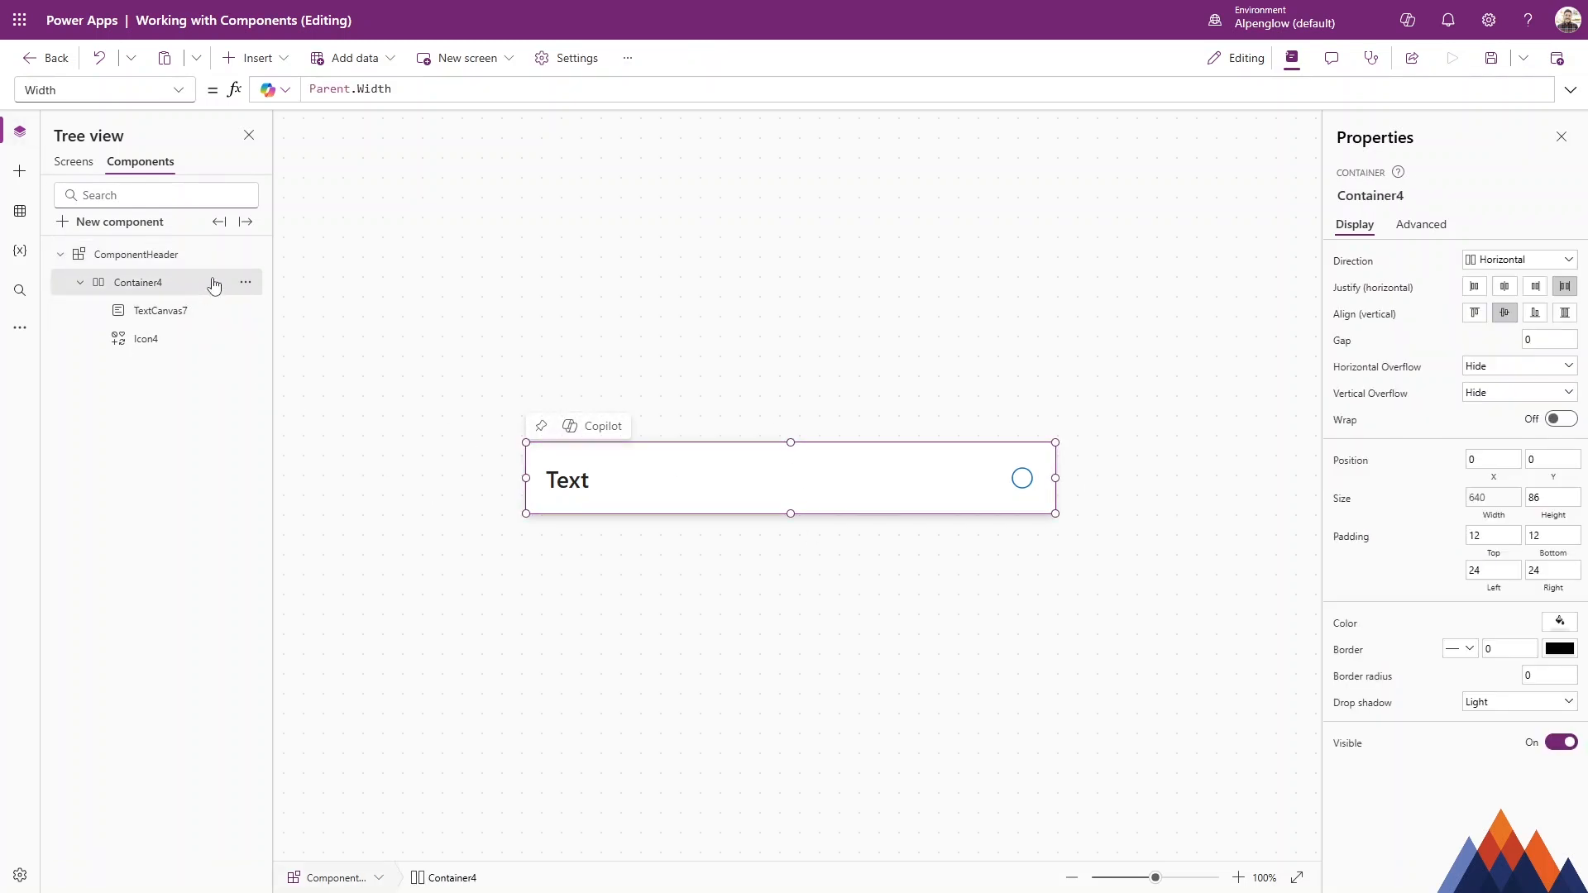
left_click(186, 96)
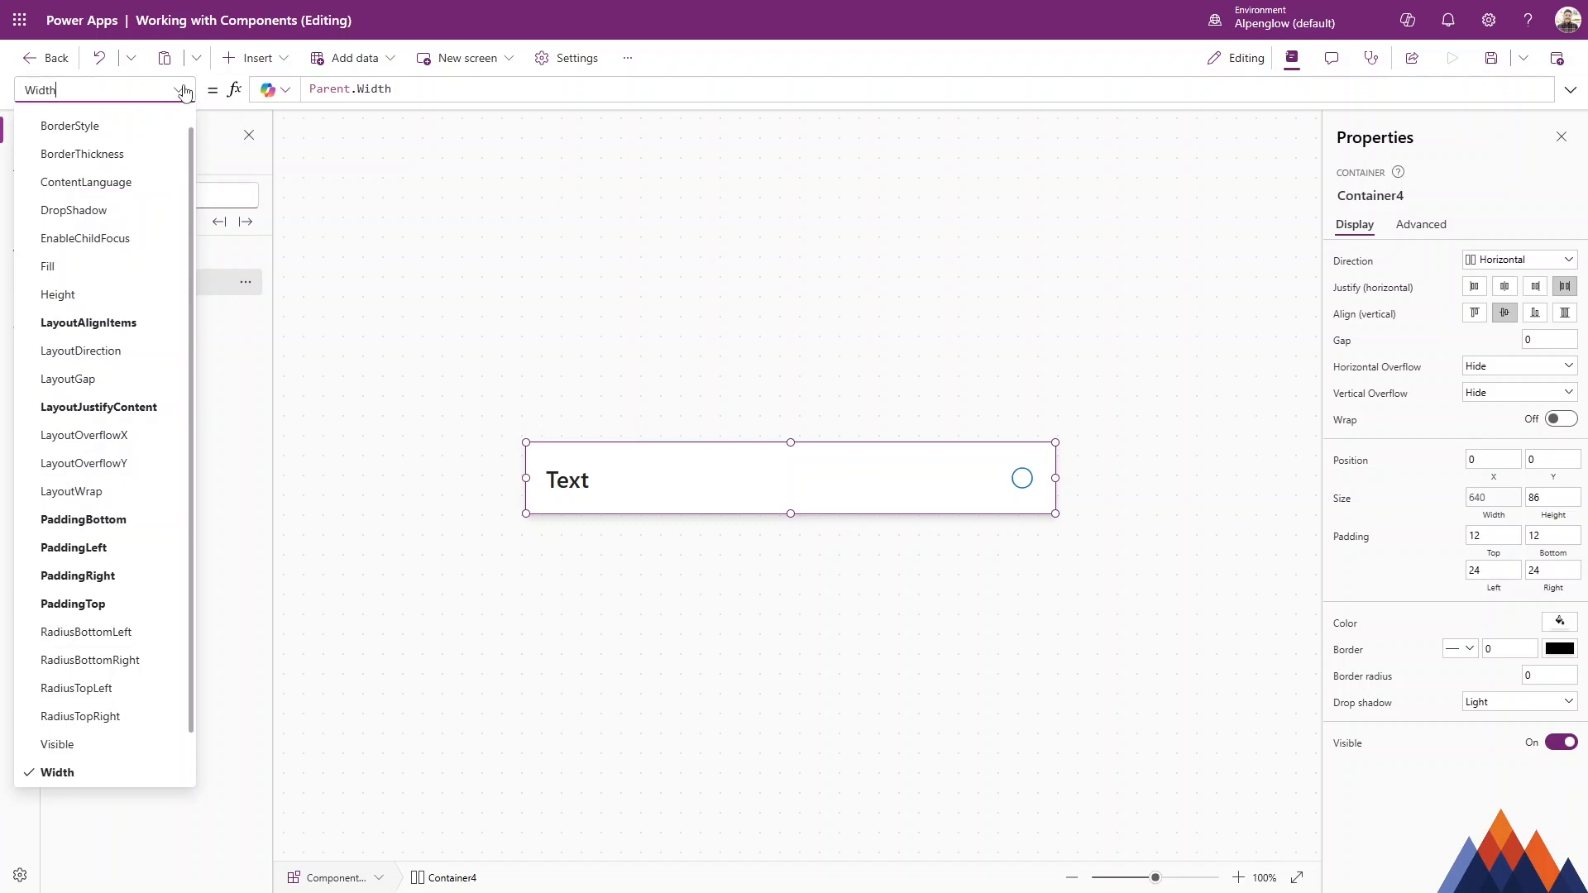
left_click(114, 262)
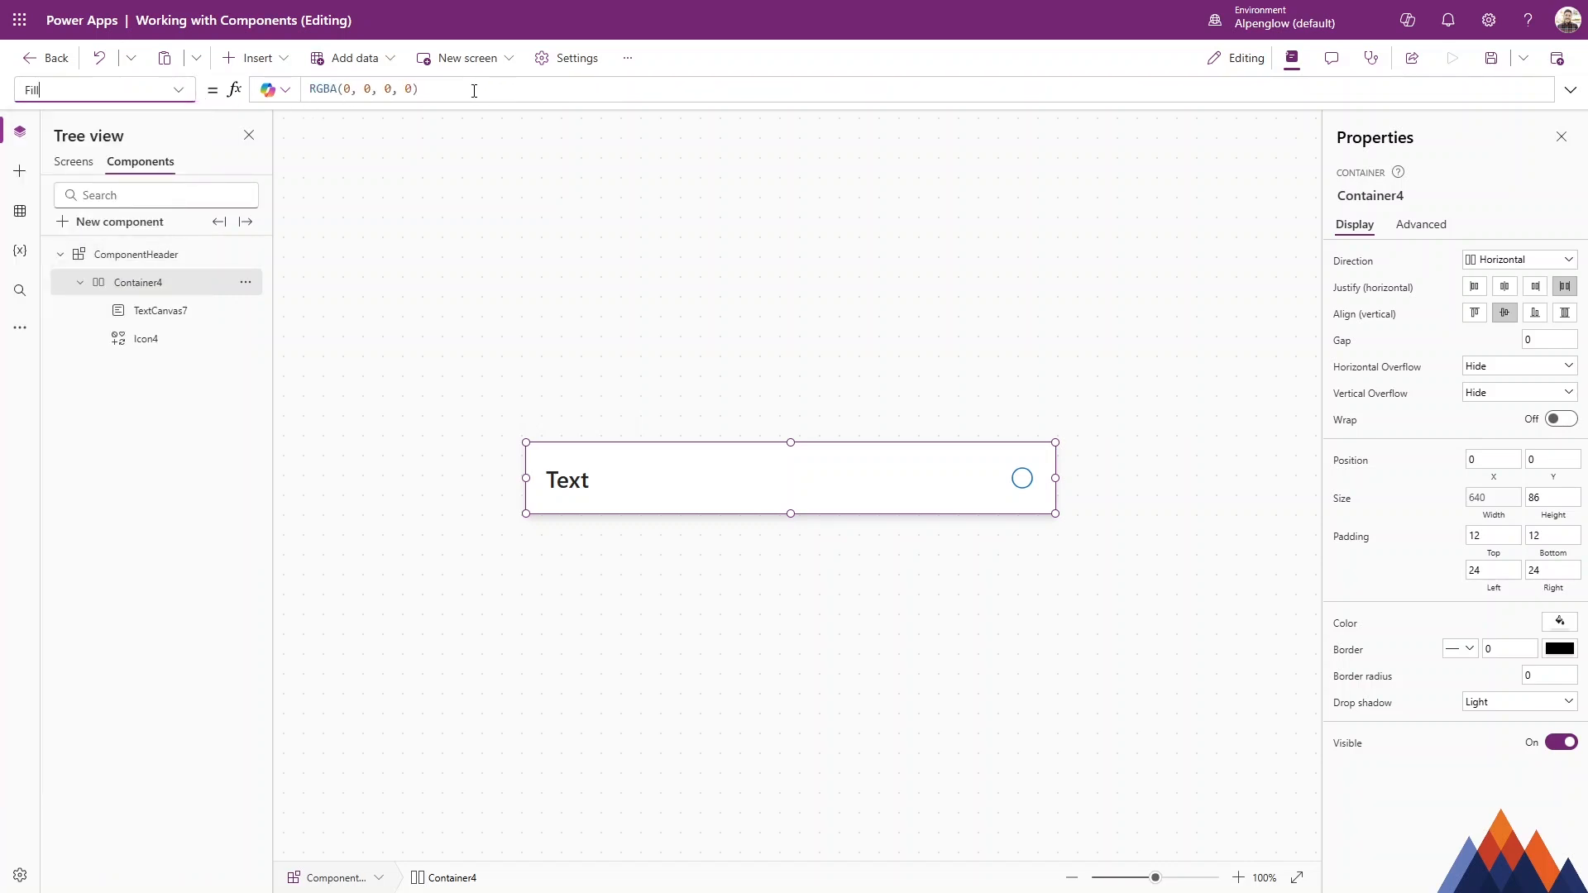
type("ComponentHeader")
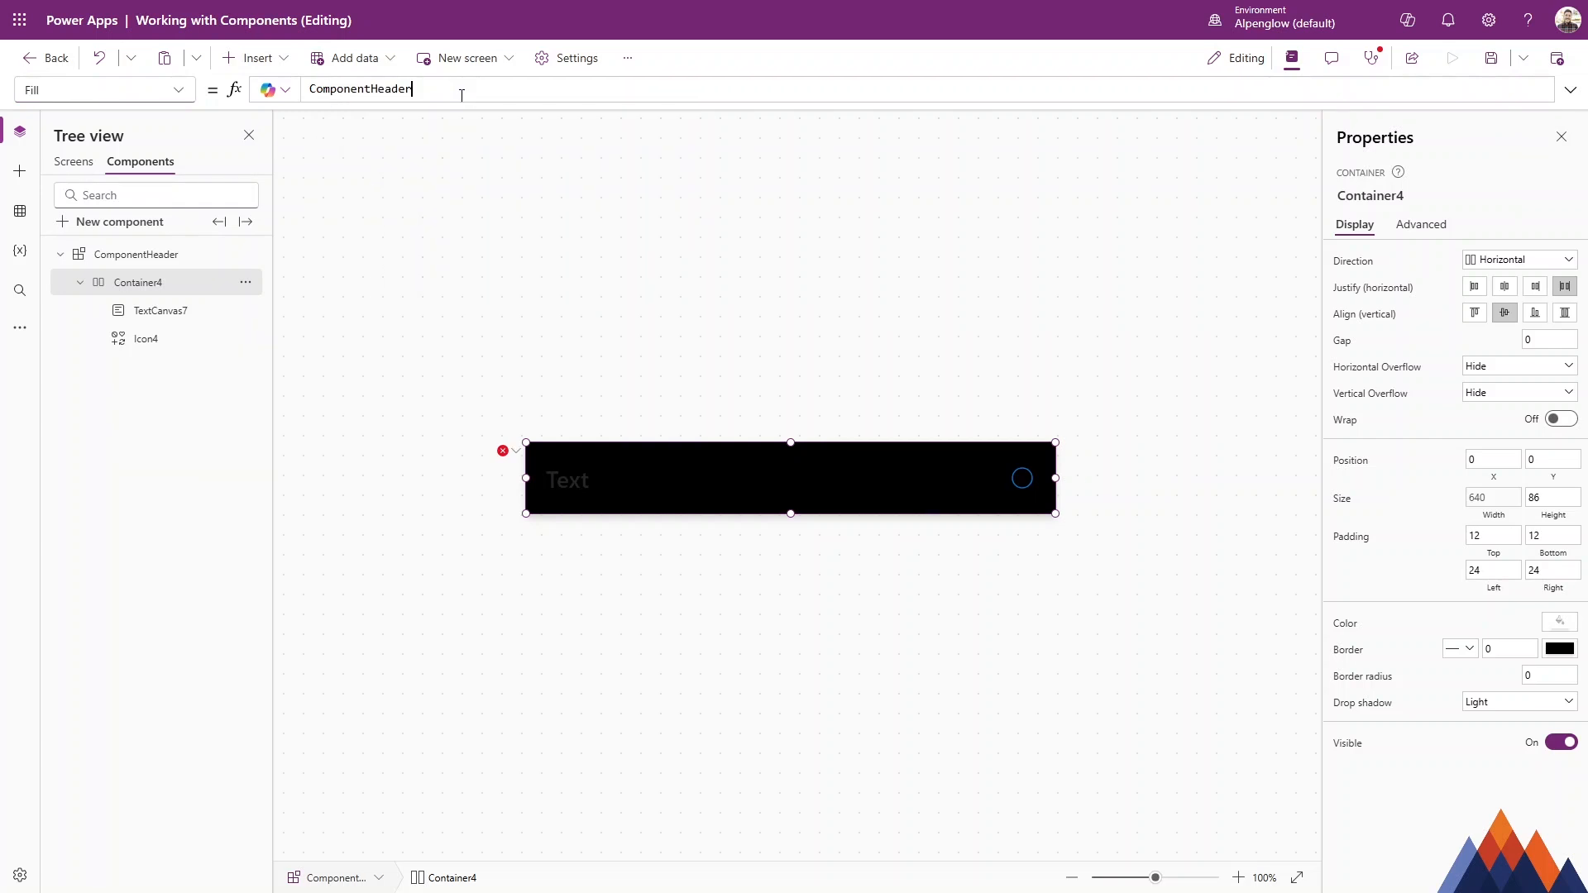
type(".")
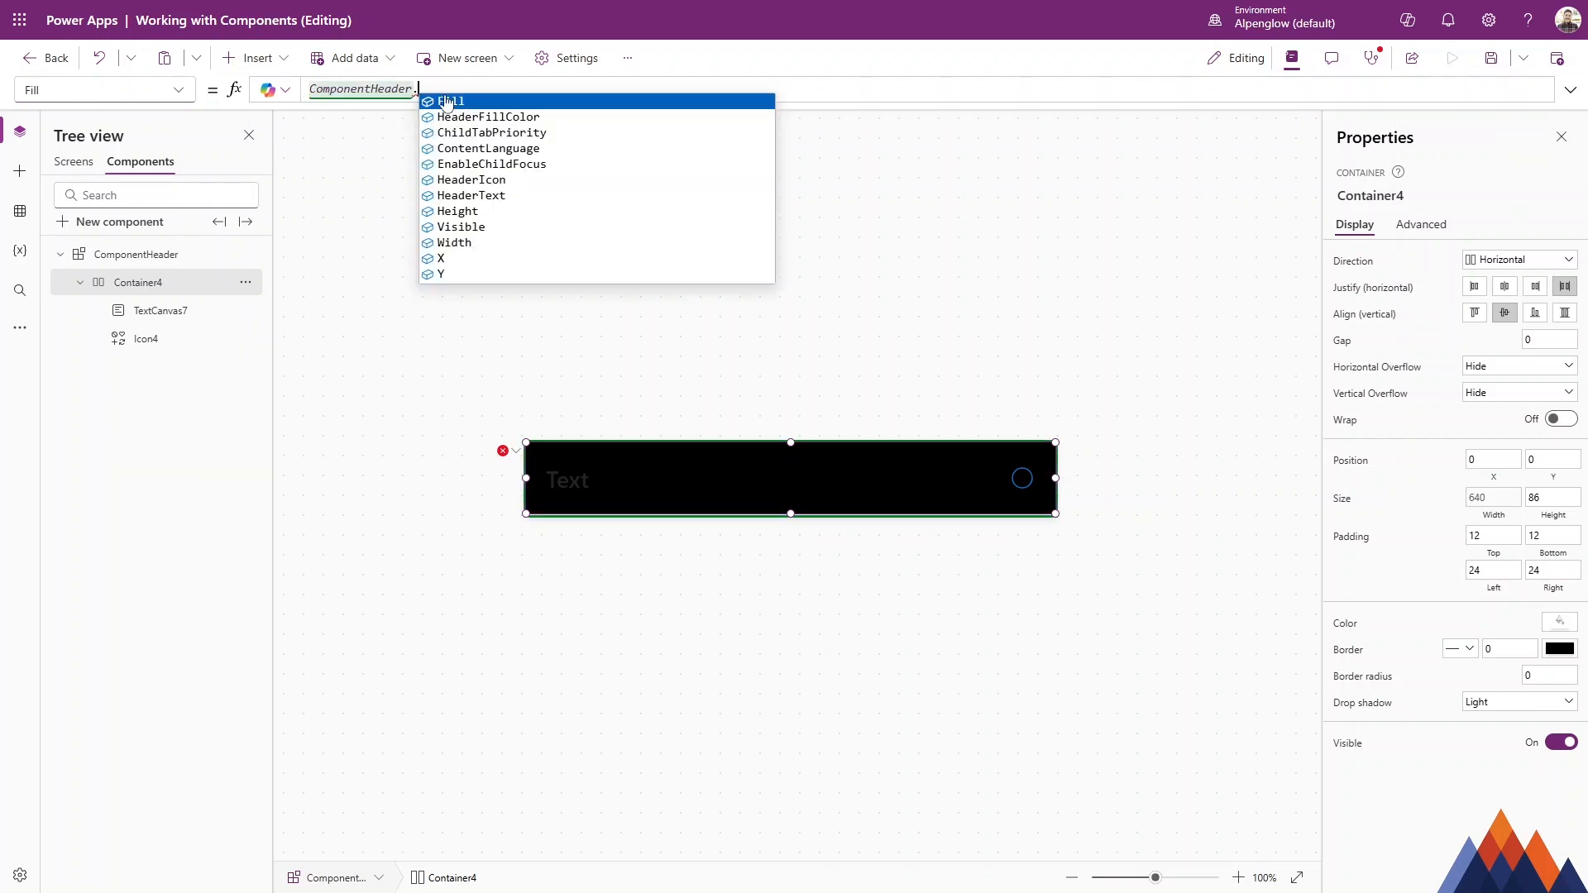
left_click(507, 117)
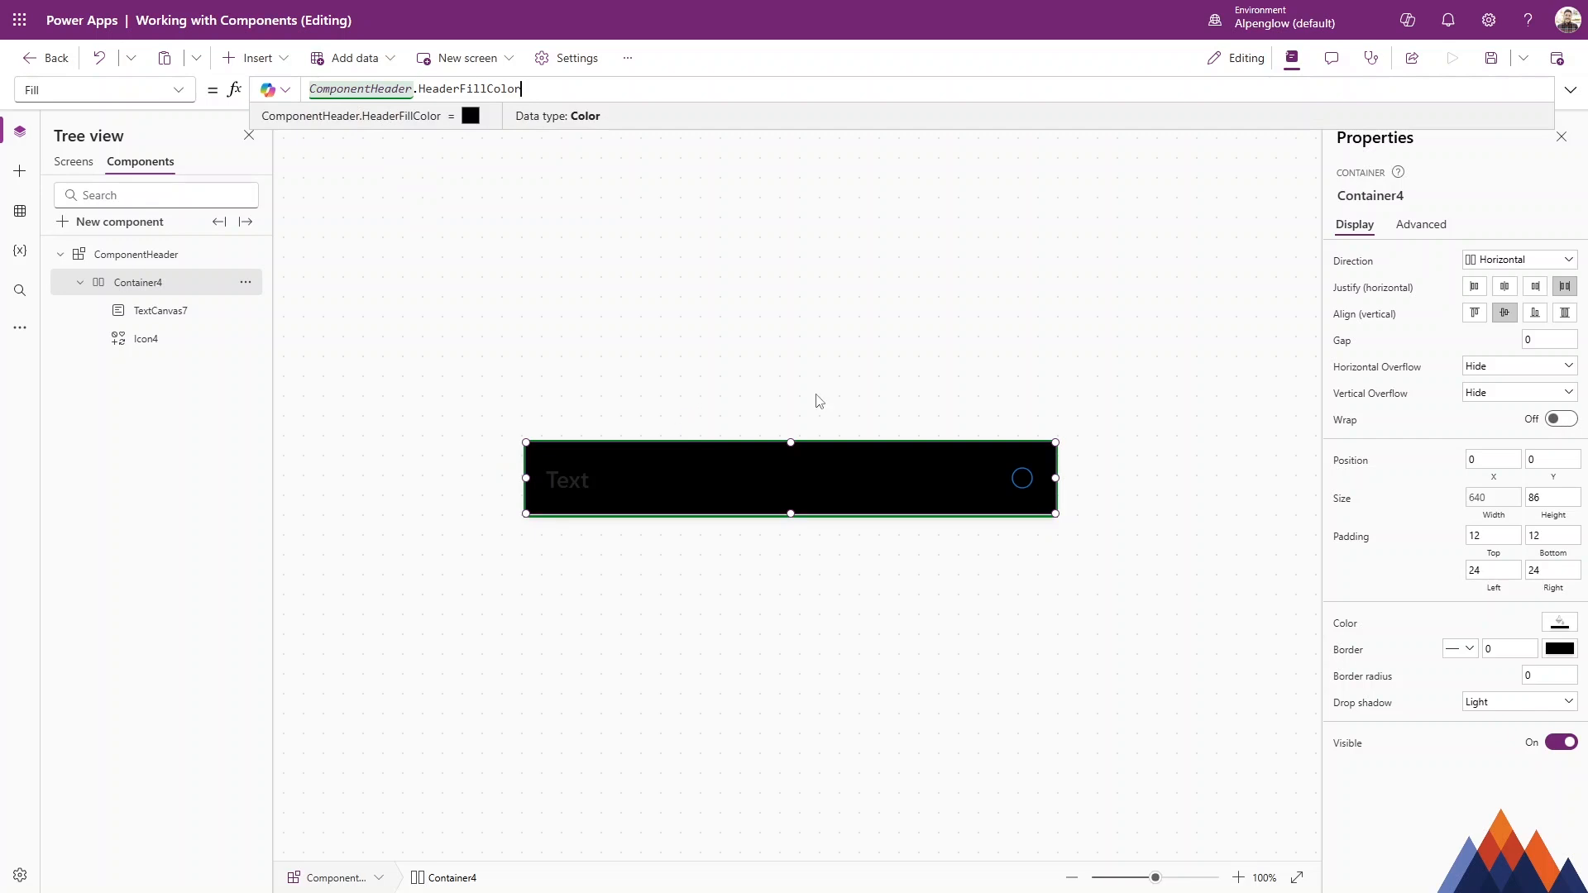
Try several colors for the header instance's HeaderFillColor on Screen1, settling on dark navy blue.
left_click(73, 162)
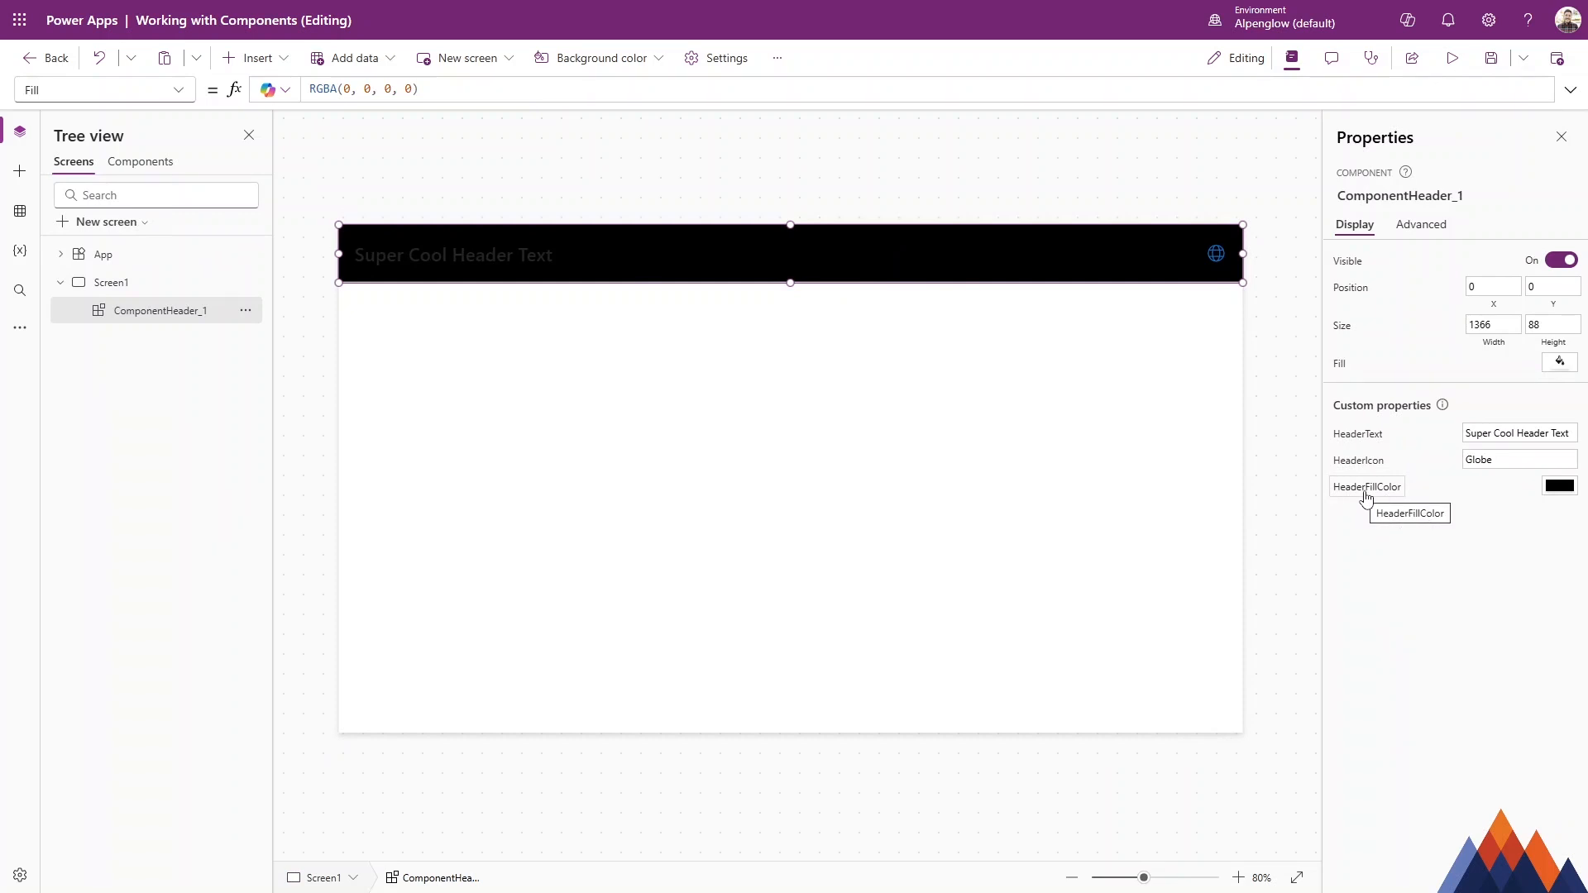
left_click(1559, 486)
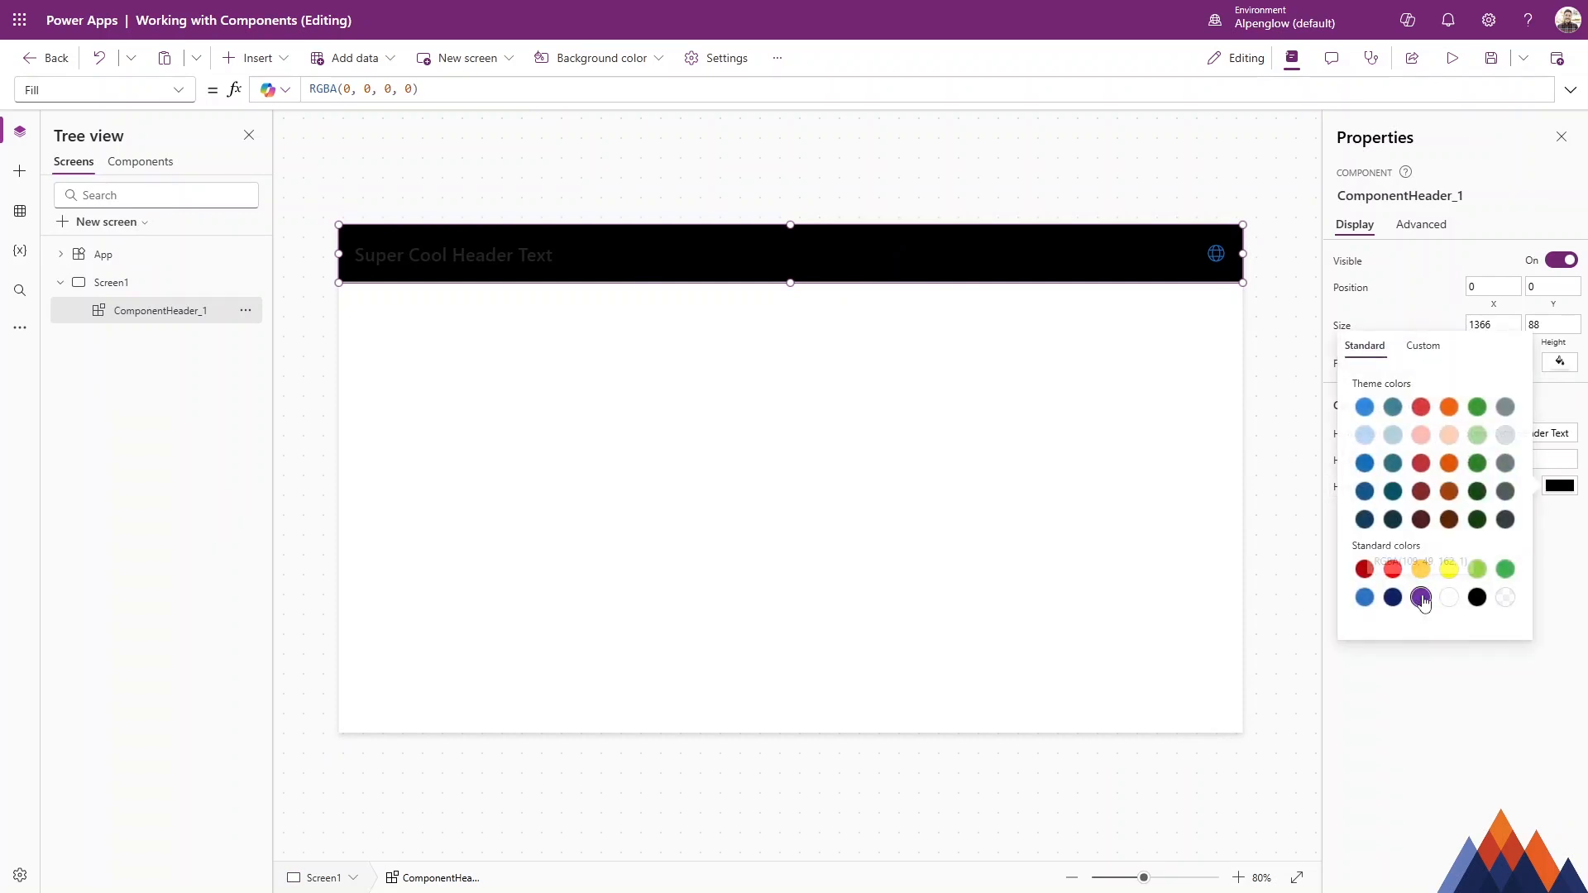
left_click(1421, 598)
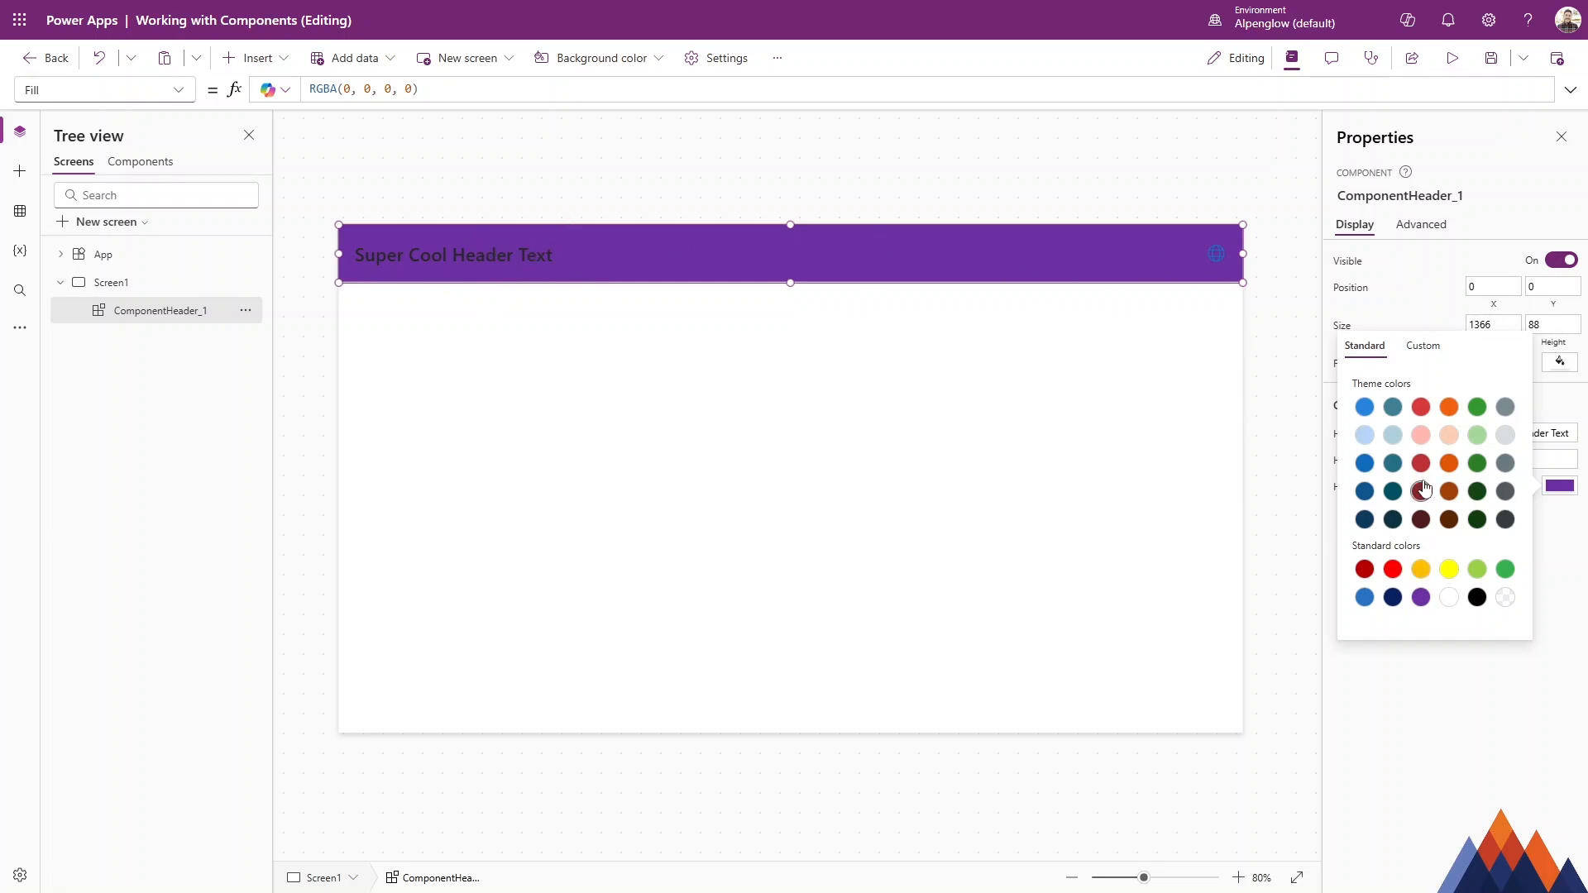
left_click(1392, 435)
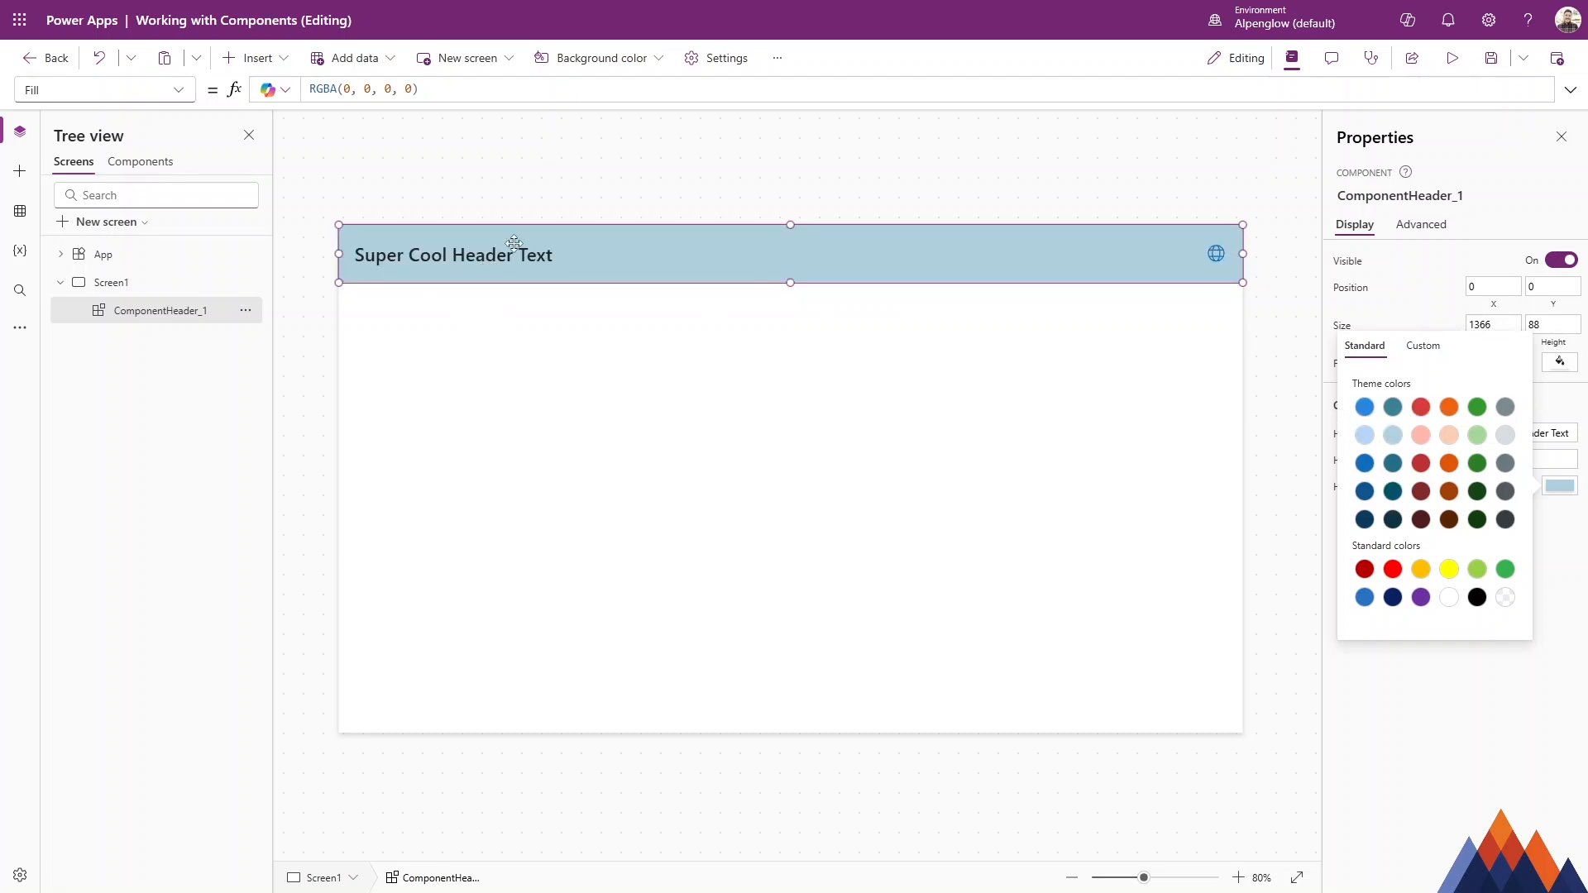
left_click(1421, 519)
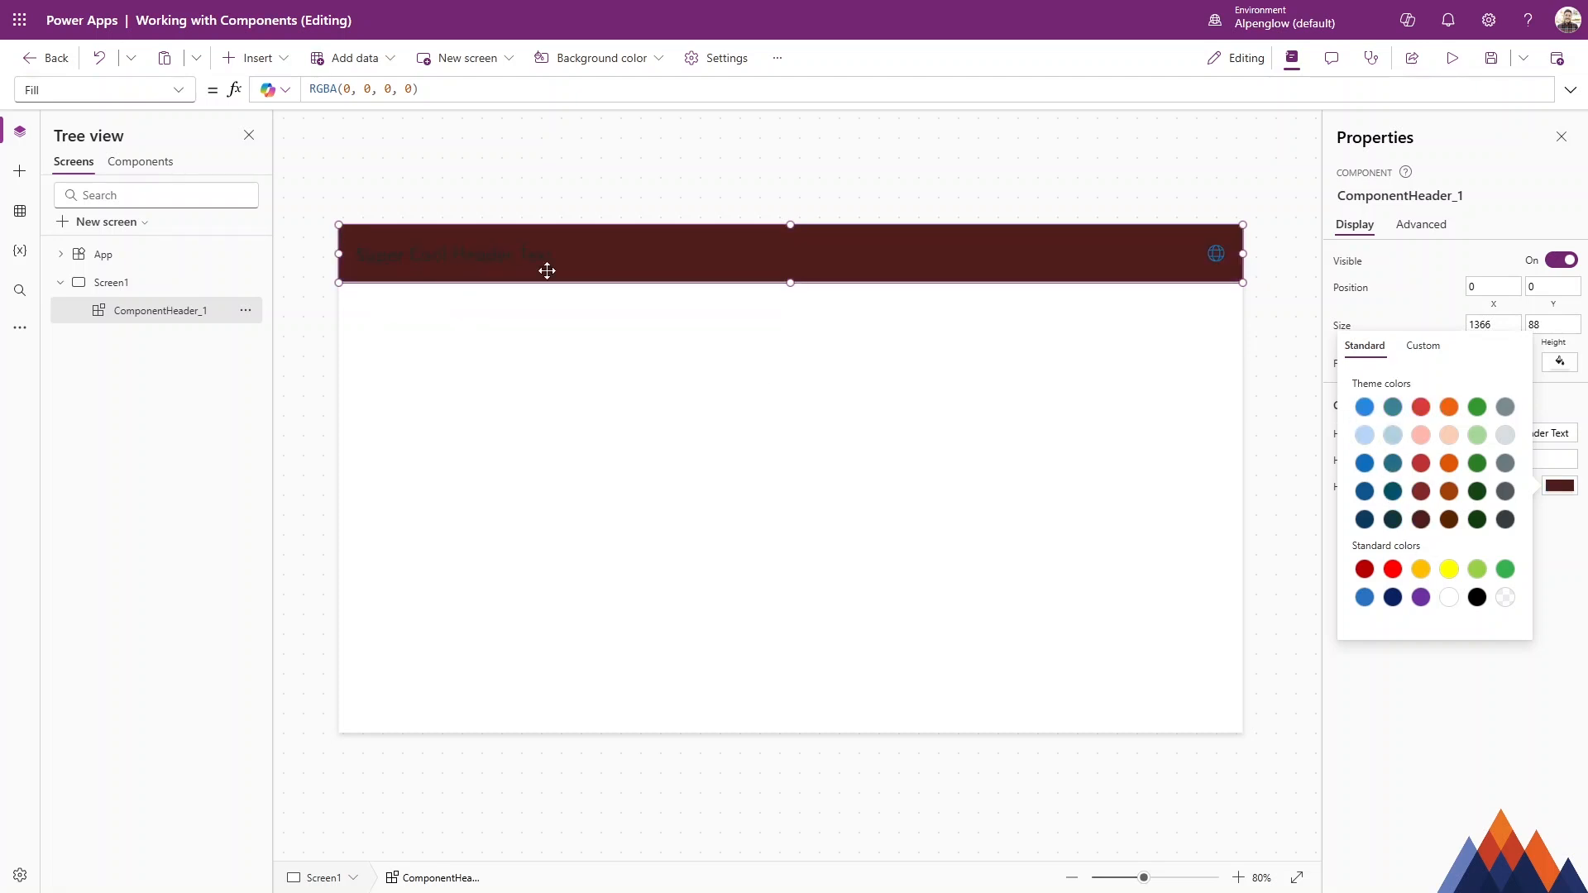
left_click(1392, 597)
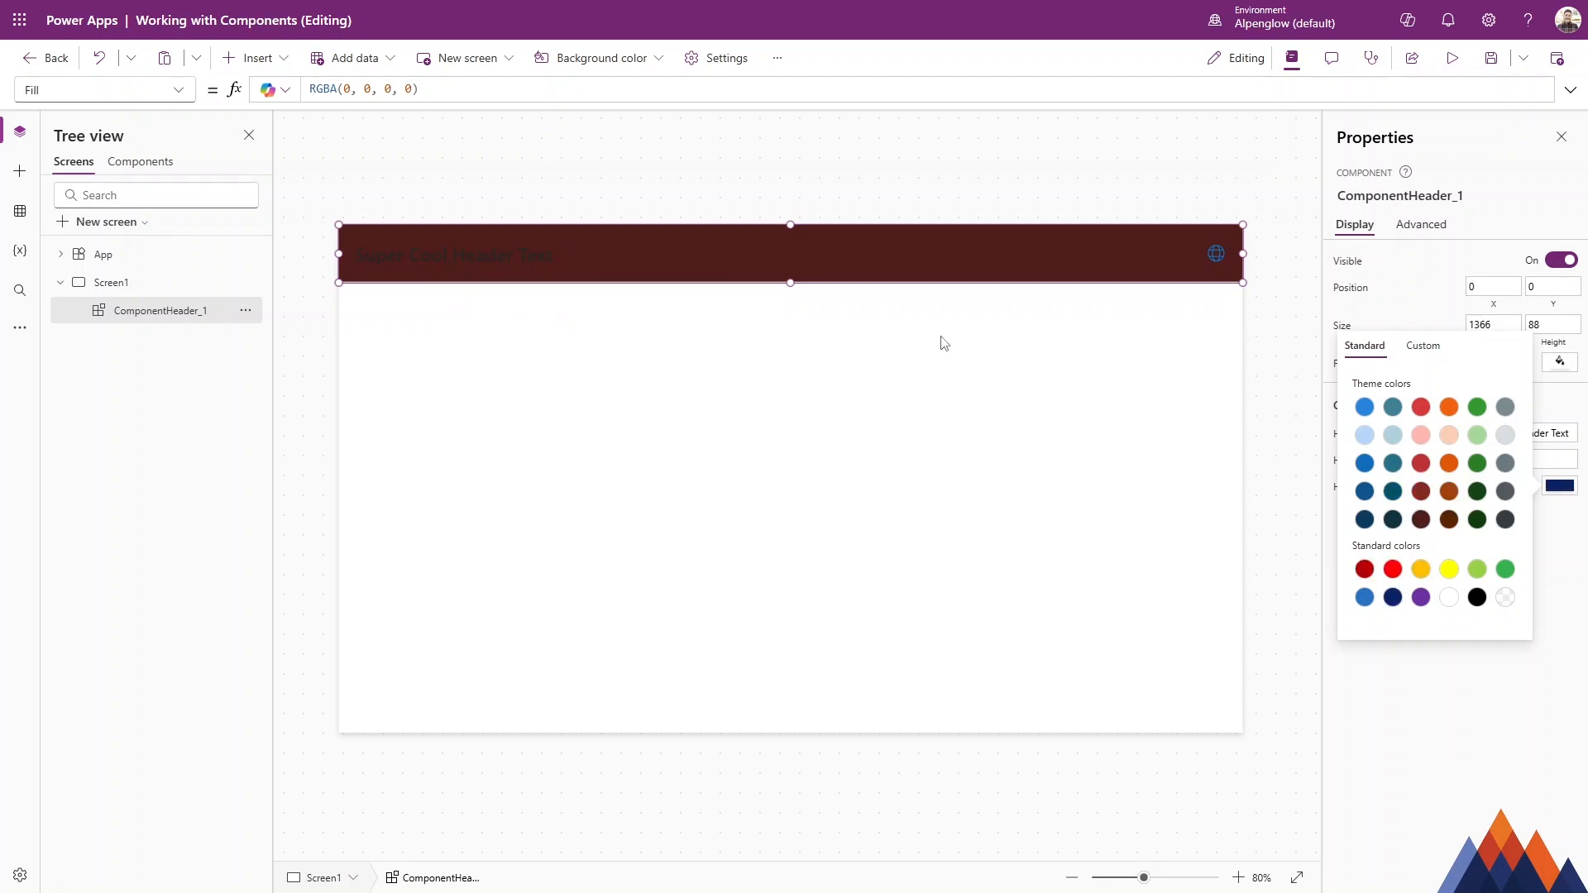
left_click(785, 301)
Add a new input custom property named HeaderTextColor with data type Color to the ComponentHeader component.
left_click(140, 161)
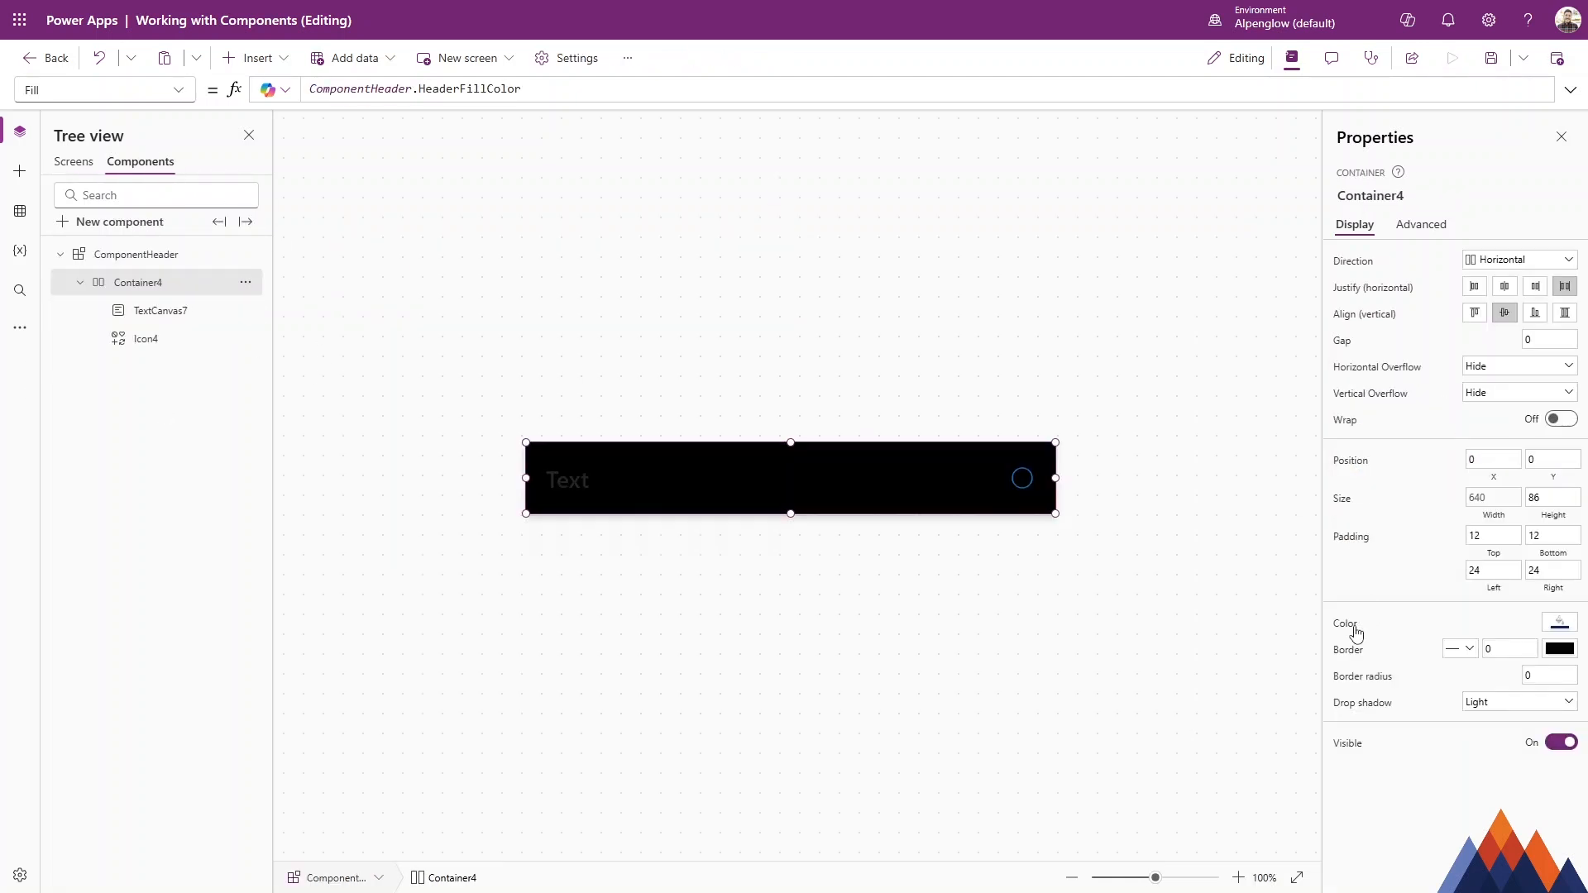
left_click(178, 256)
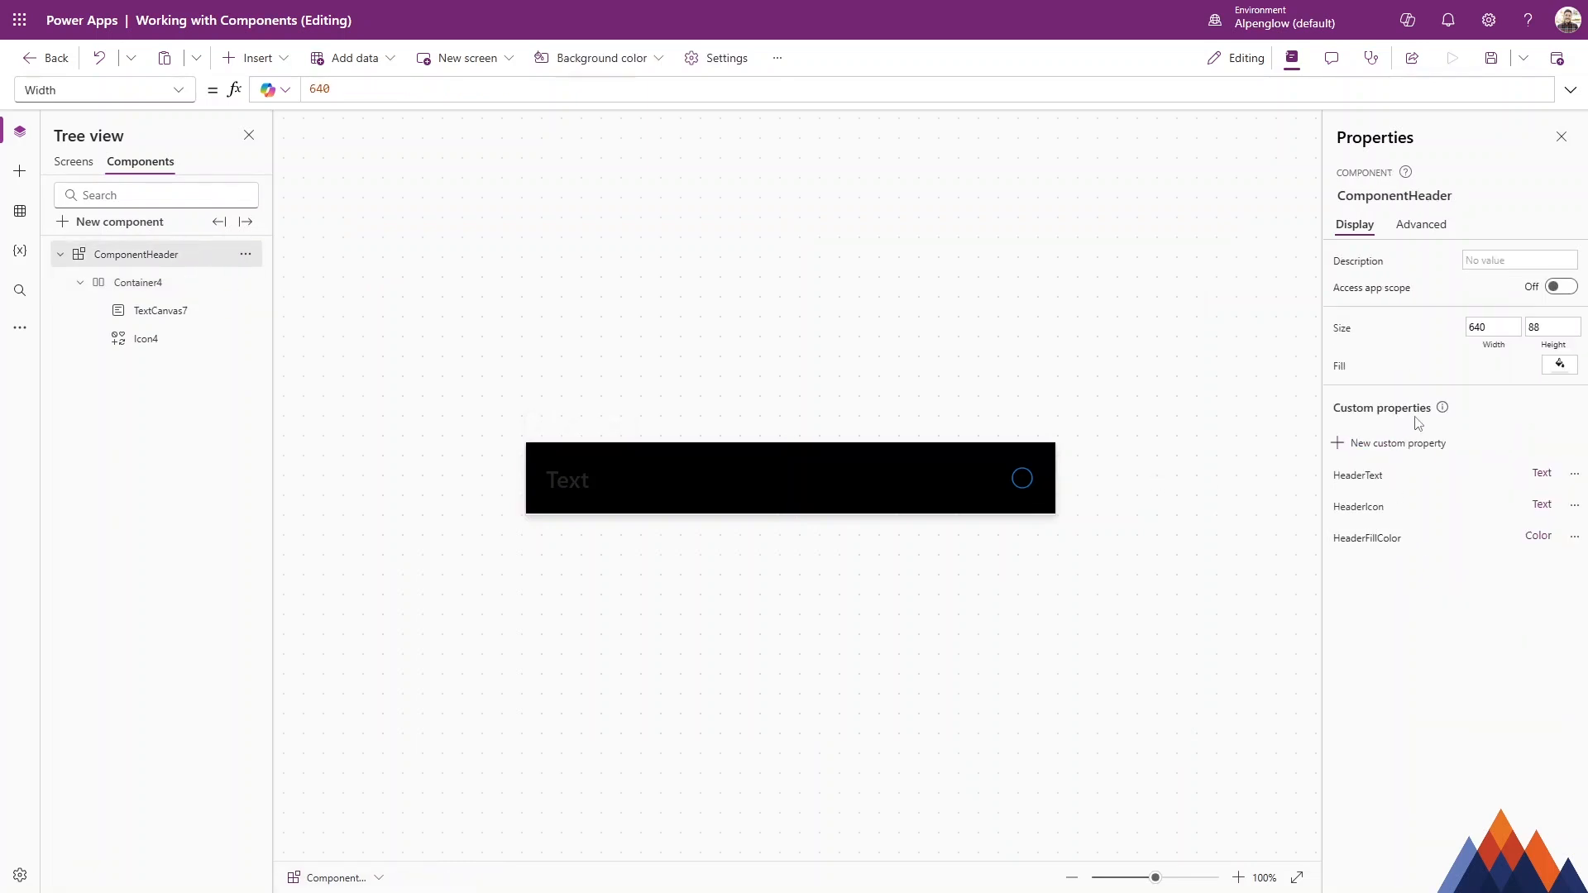
left_click(1377, 442)
left_click(1125, 202)
key("ctrl+a")
type("HeaderTextCol")
left_click(1138, 559)
left_click(1140, 523)
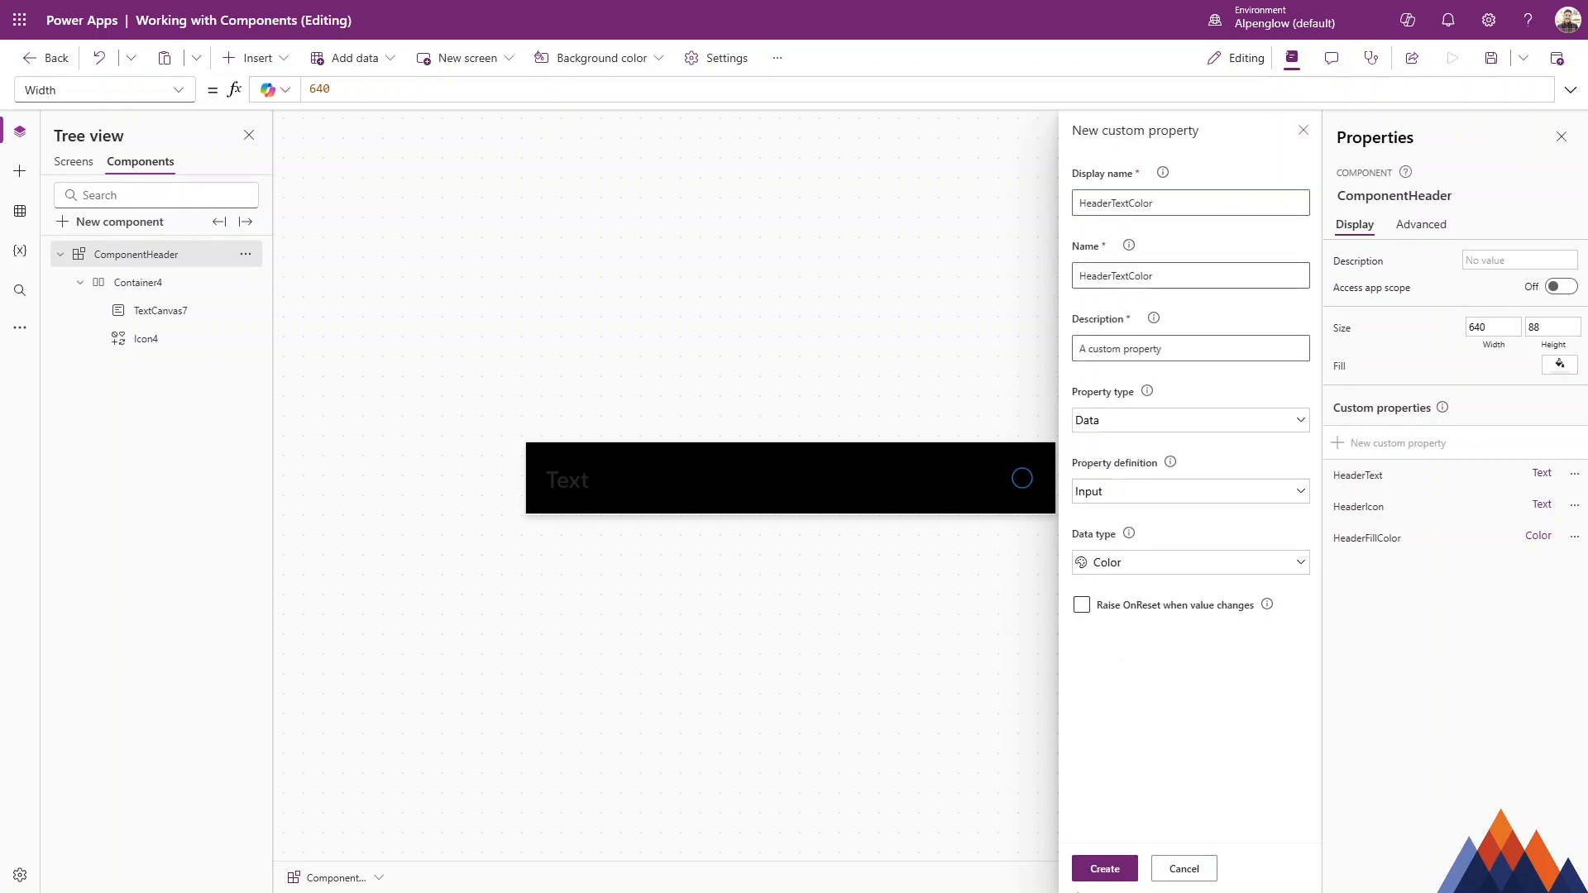
left_click(1105, 869)
Bind the component text's FontColor property to ComponentHeader.HeaderTextColor.
left_click(548, 477)
left_click(177, 312)
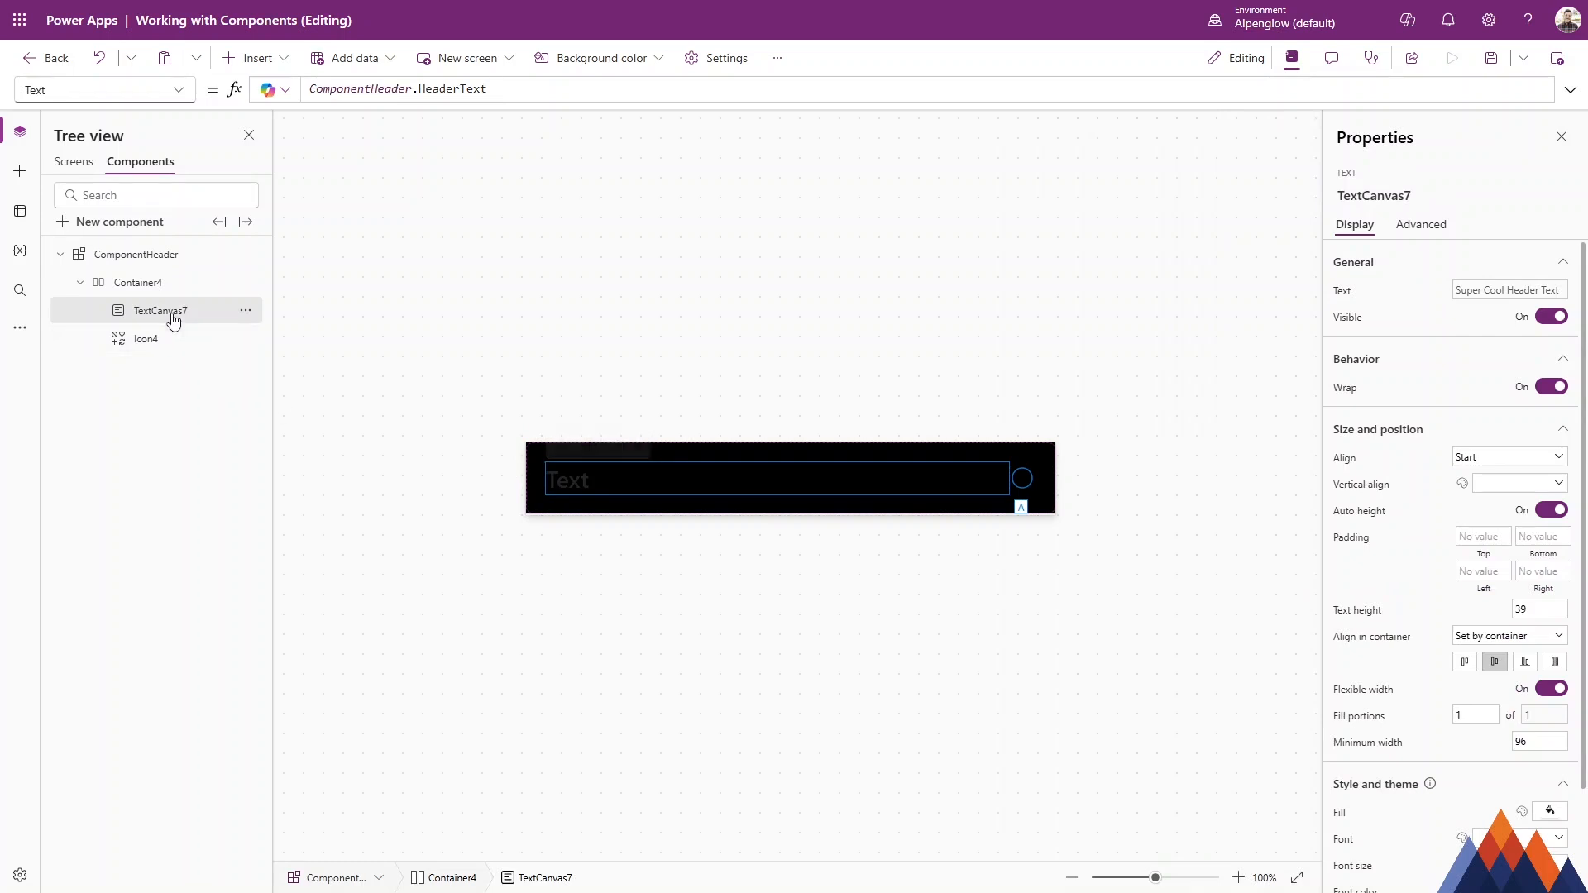
left_click(179, 90)
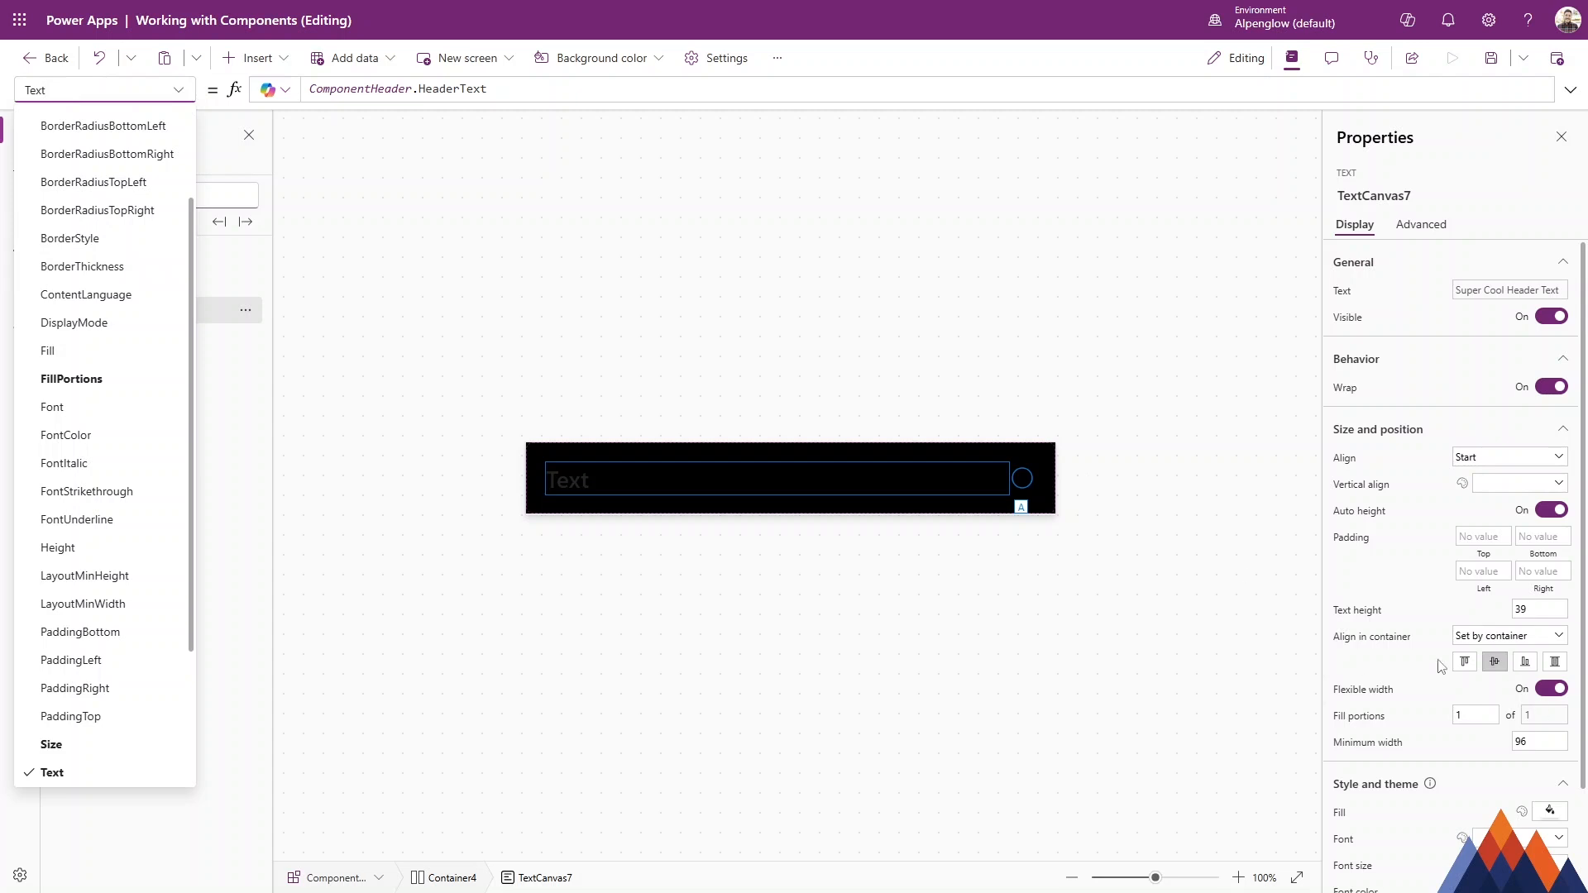
scroll(1527, 654, "down", 2)
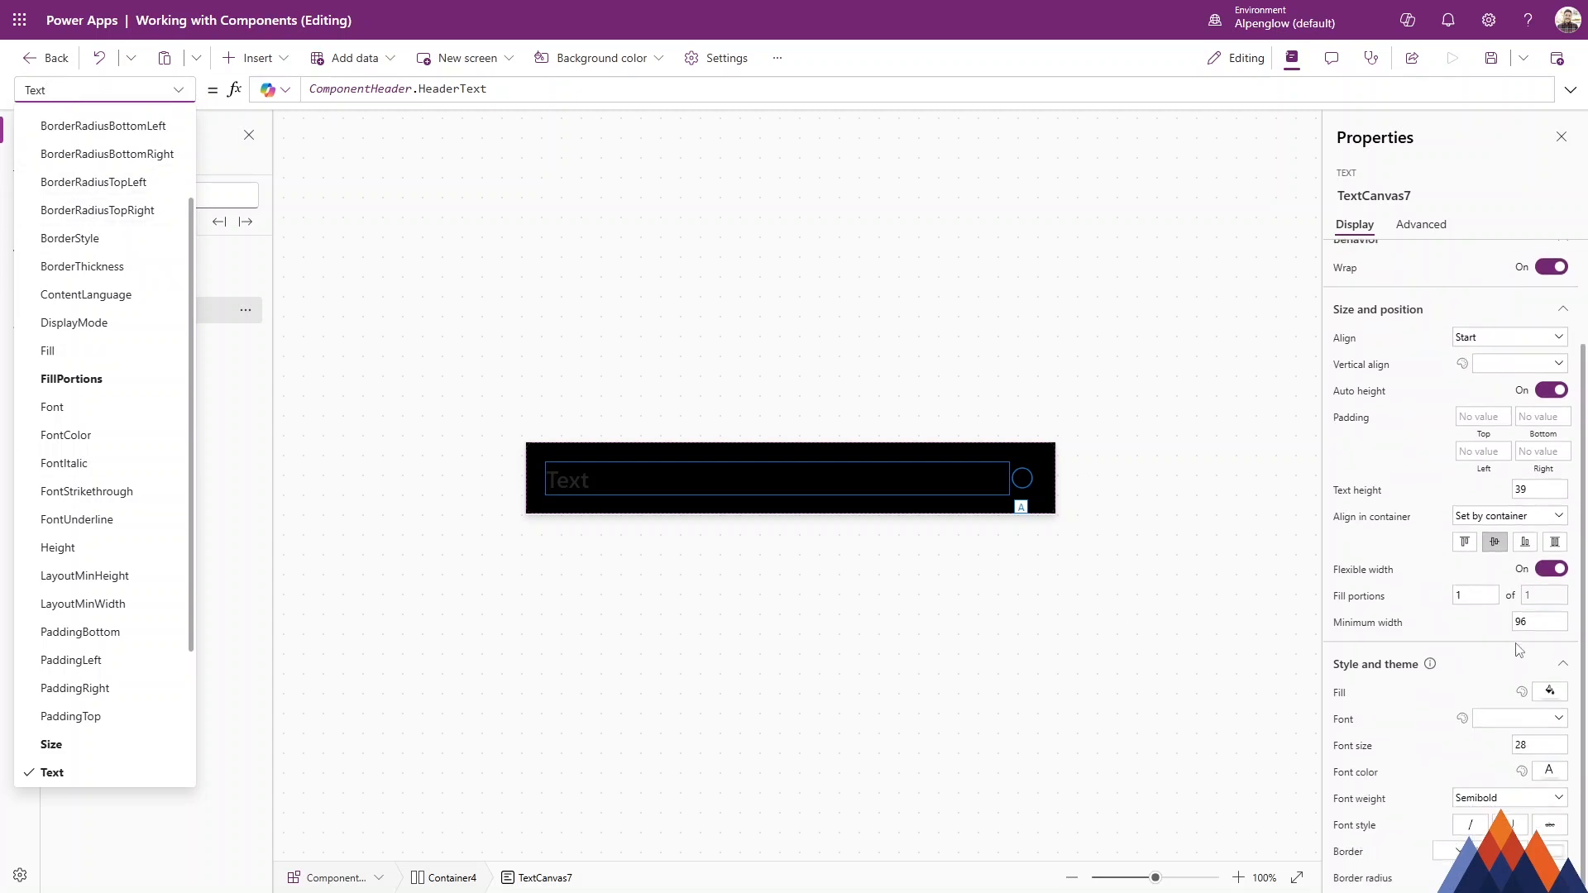
left_click(1365, 772)
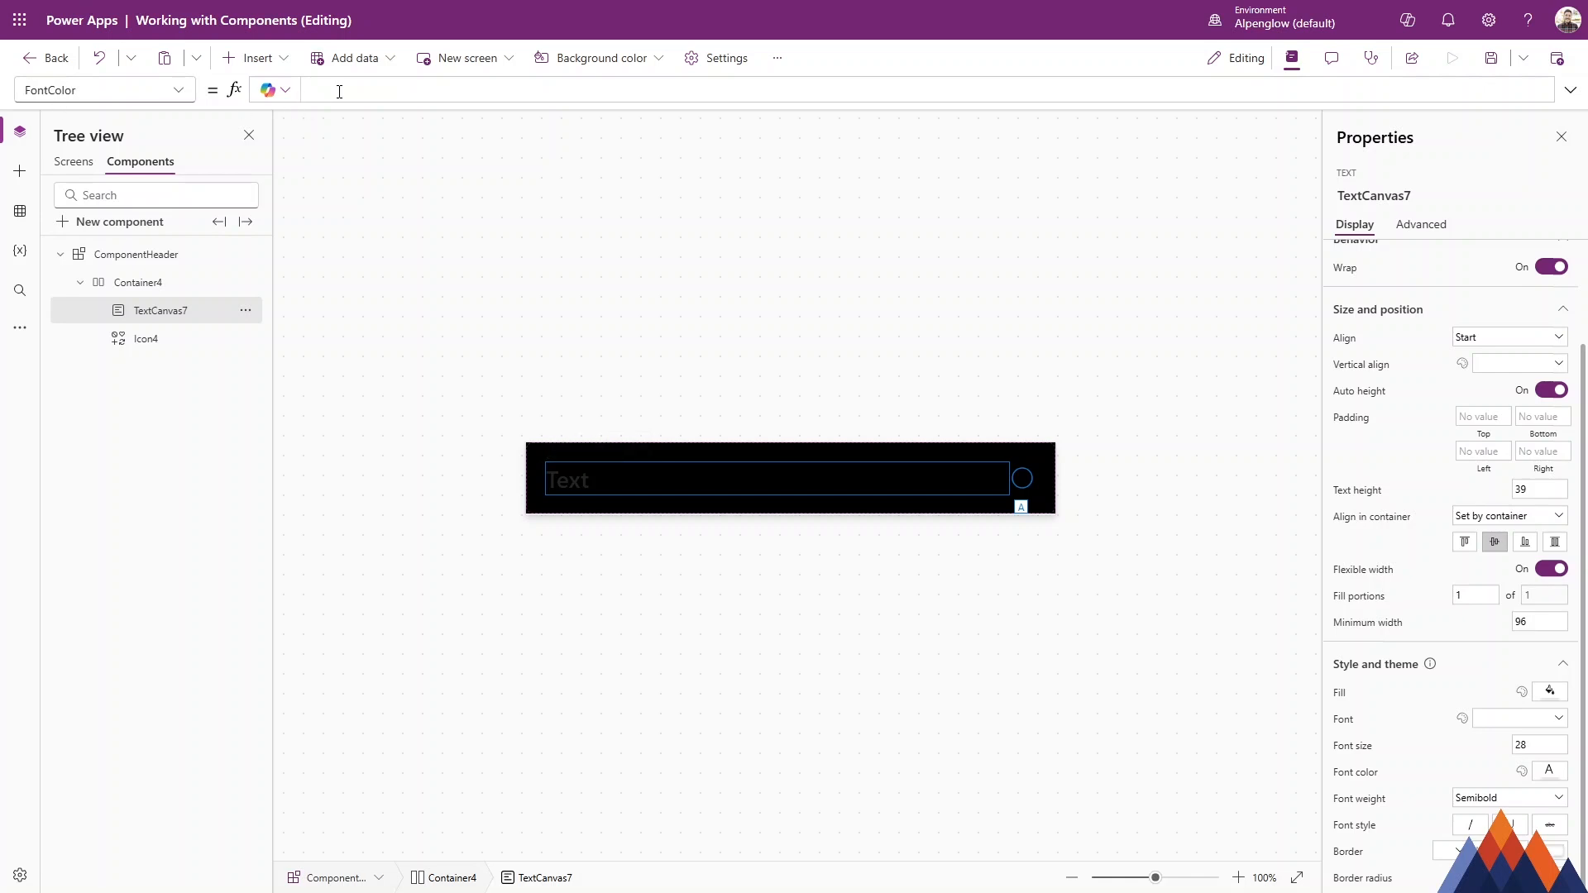
left_click(503, 94)
type("ComponentHeader.")
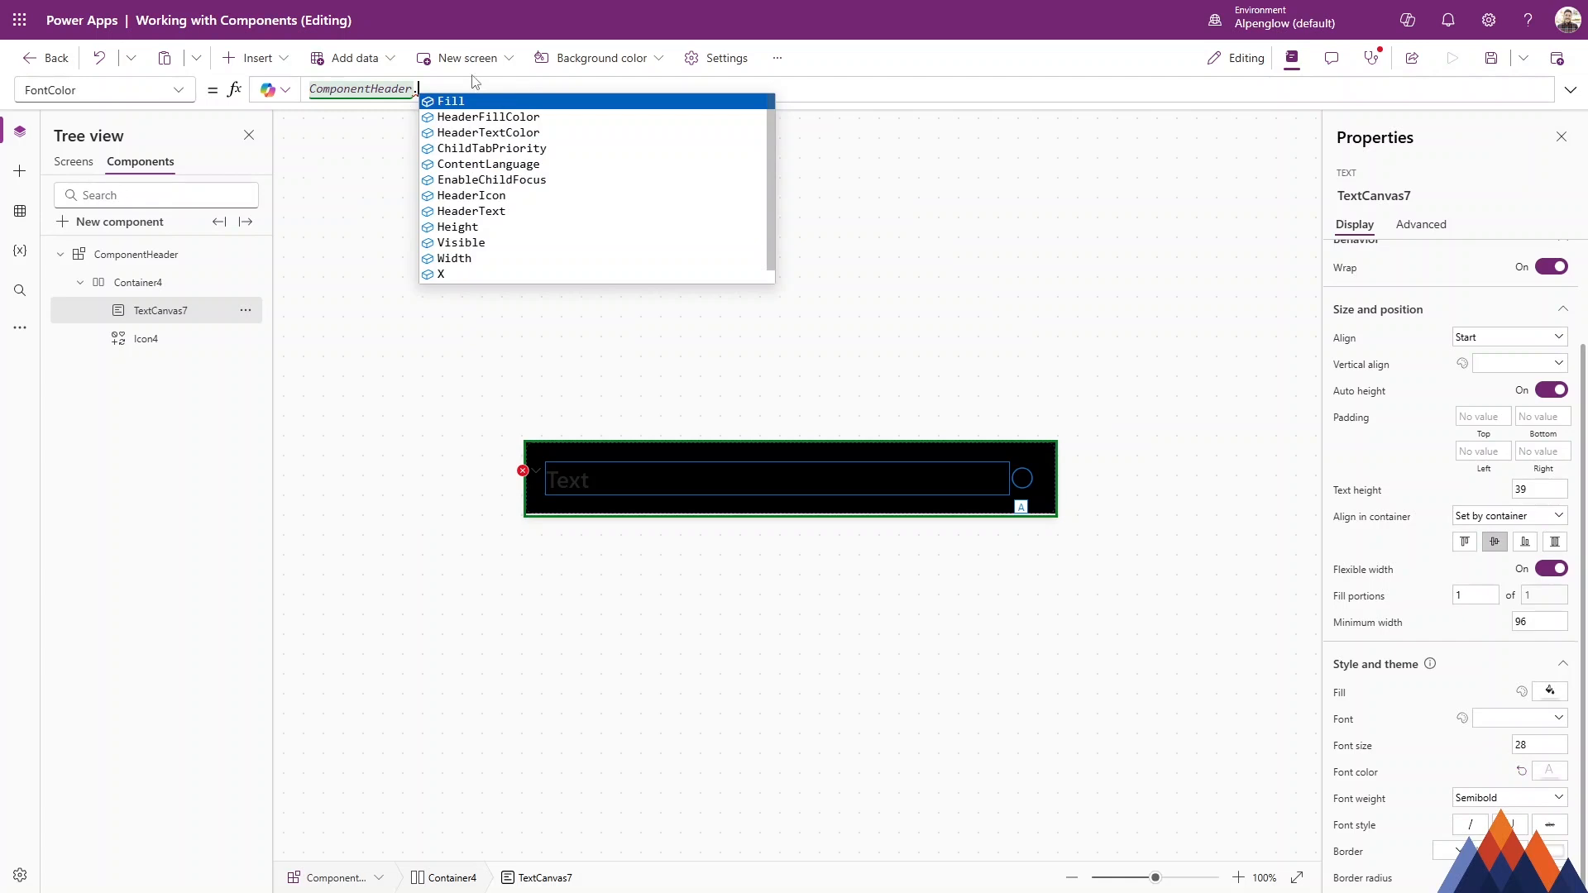
left_click(522, 134)
Bind the component icon's IconColor property to ComponentHeader.HeaderTextColor.
left_click(1023, 476)
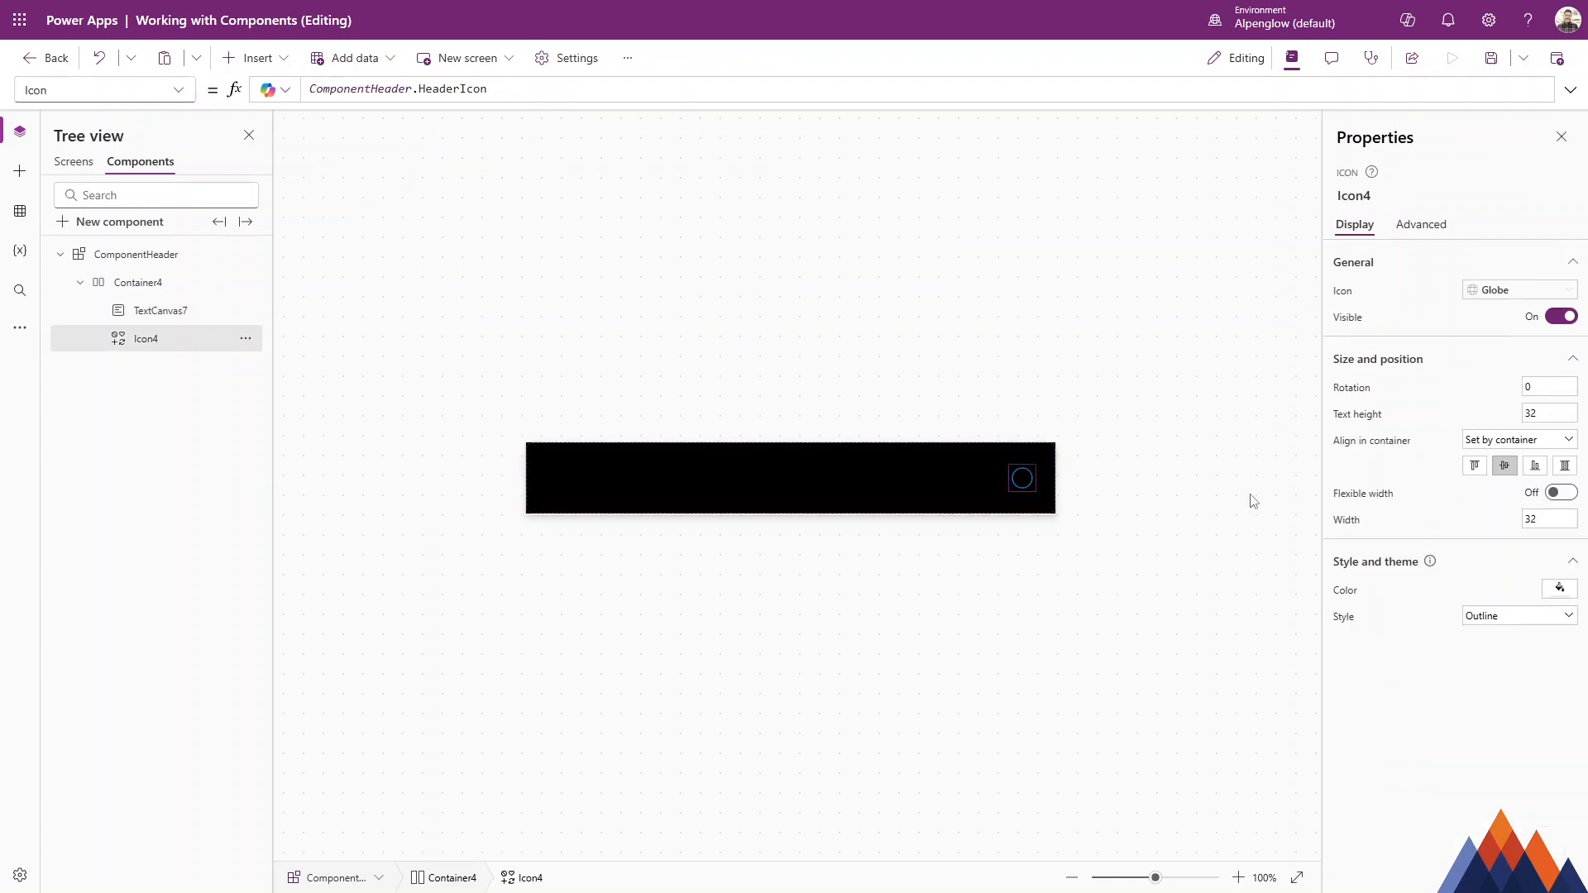
left_click(1346, 592)
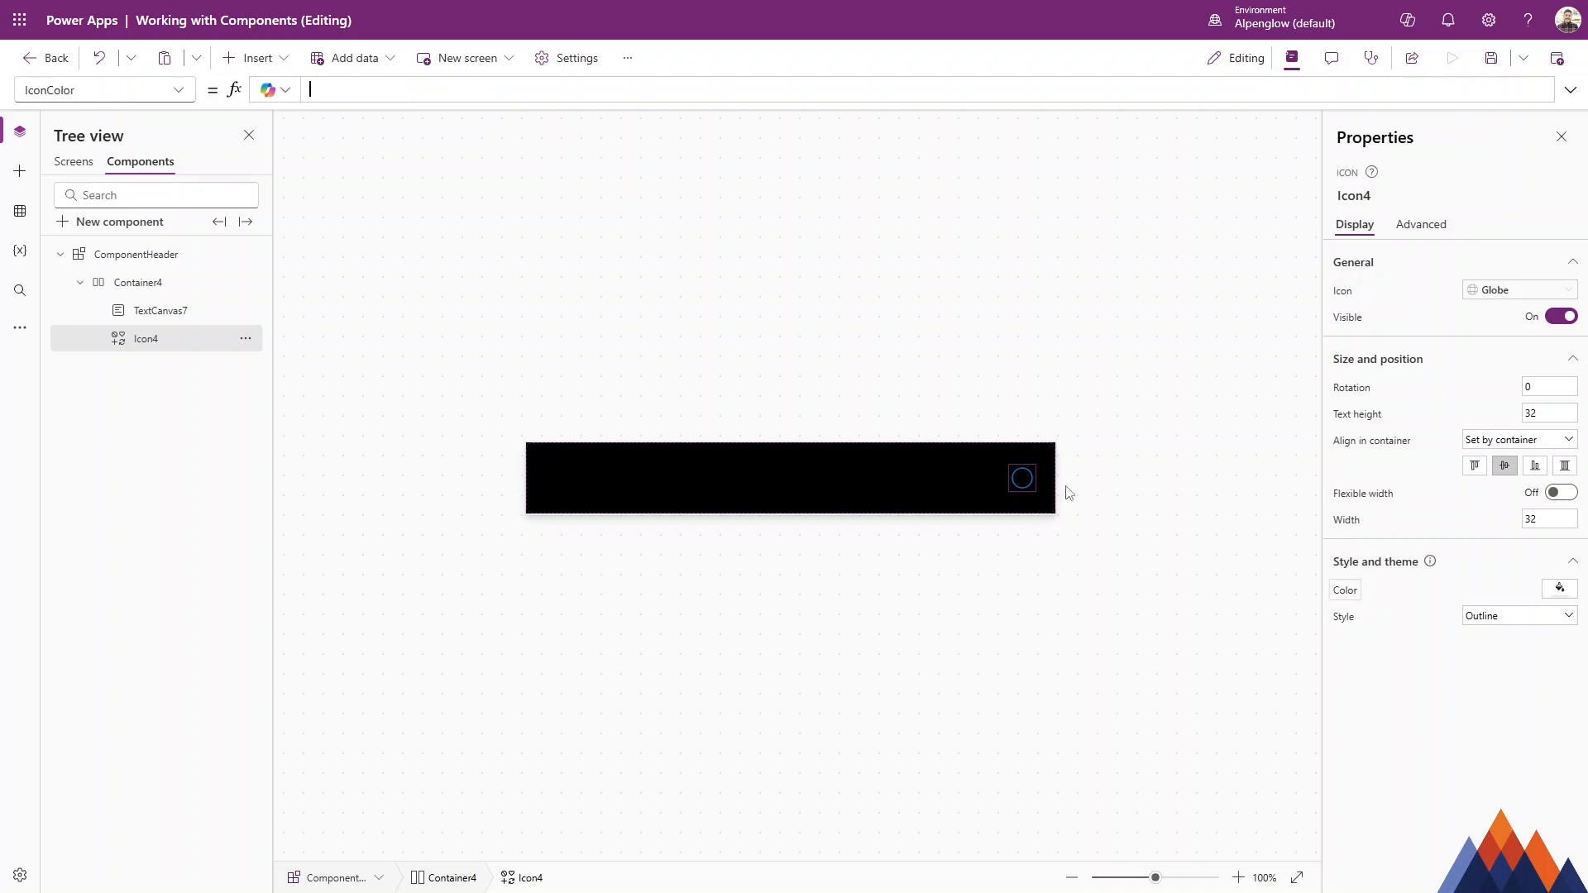
type("ComponentHeader.")
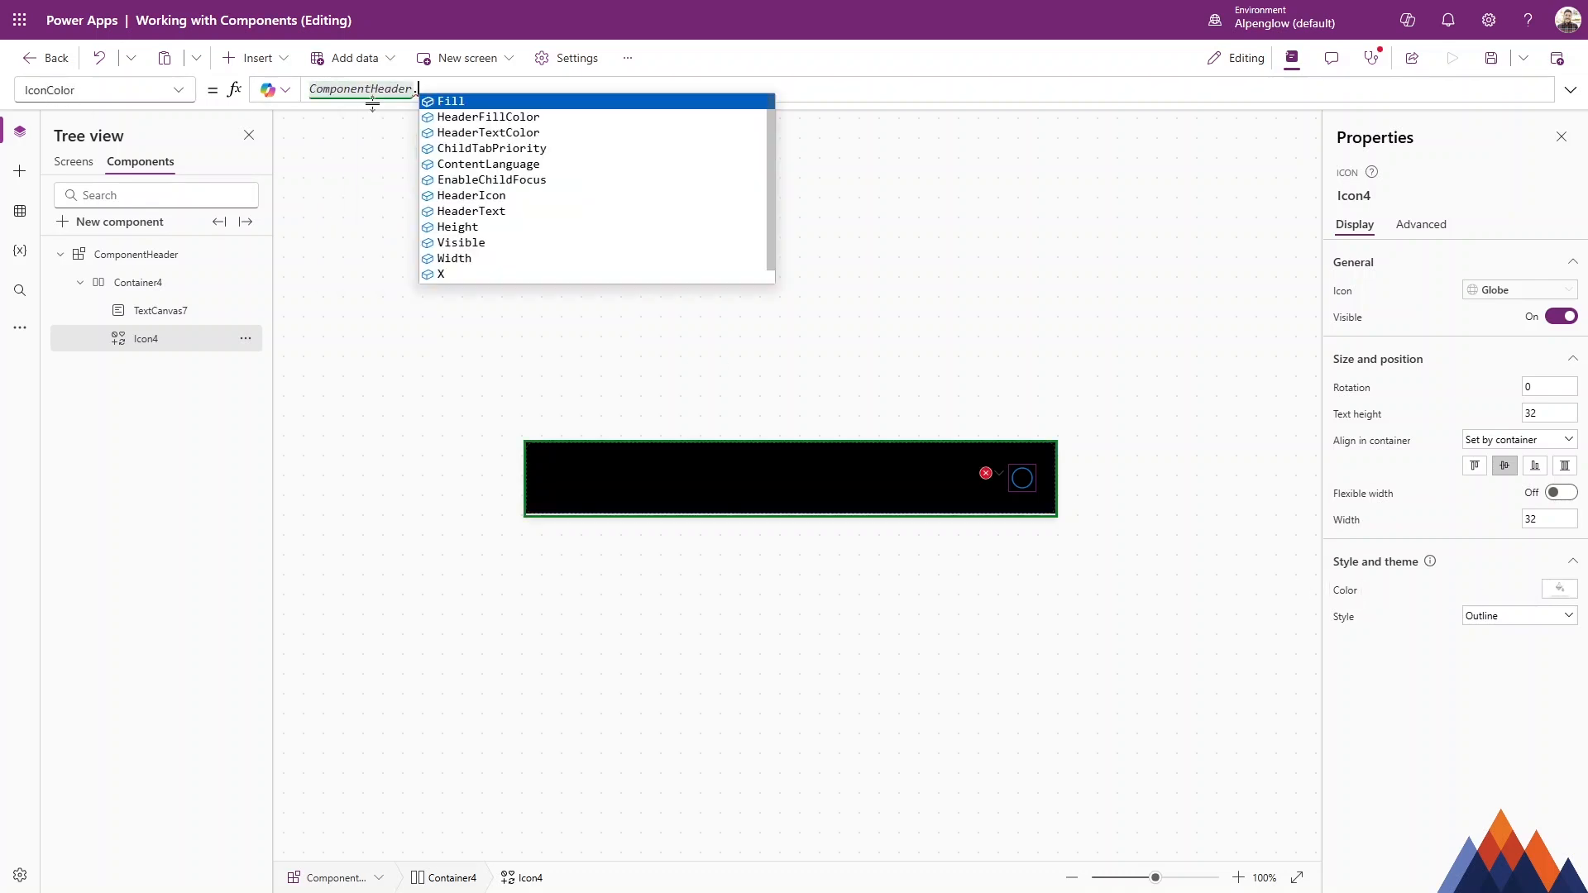
left_click(488, 132)
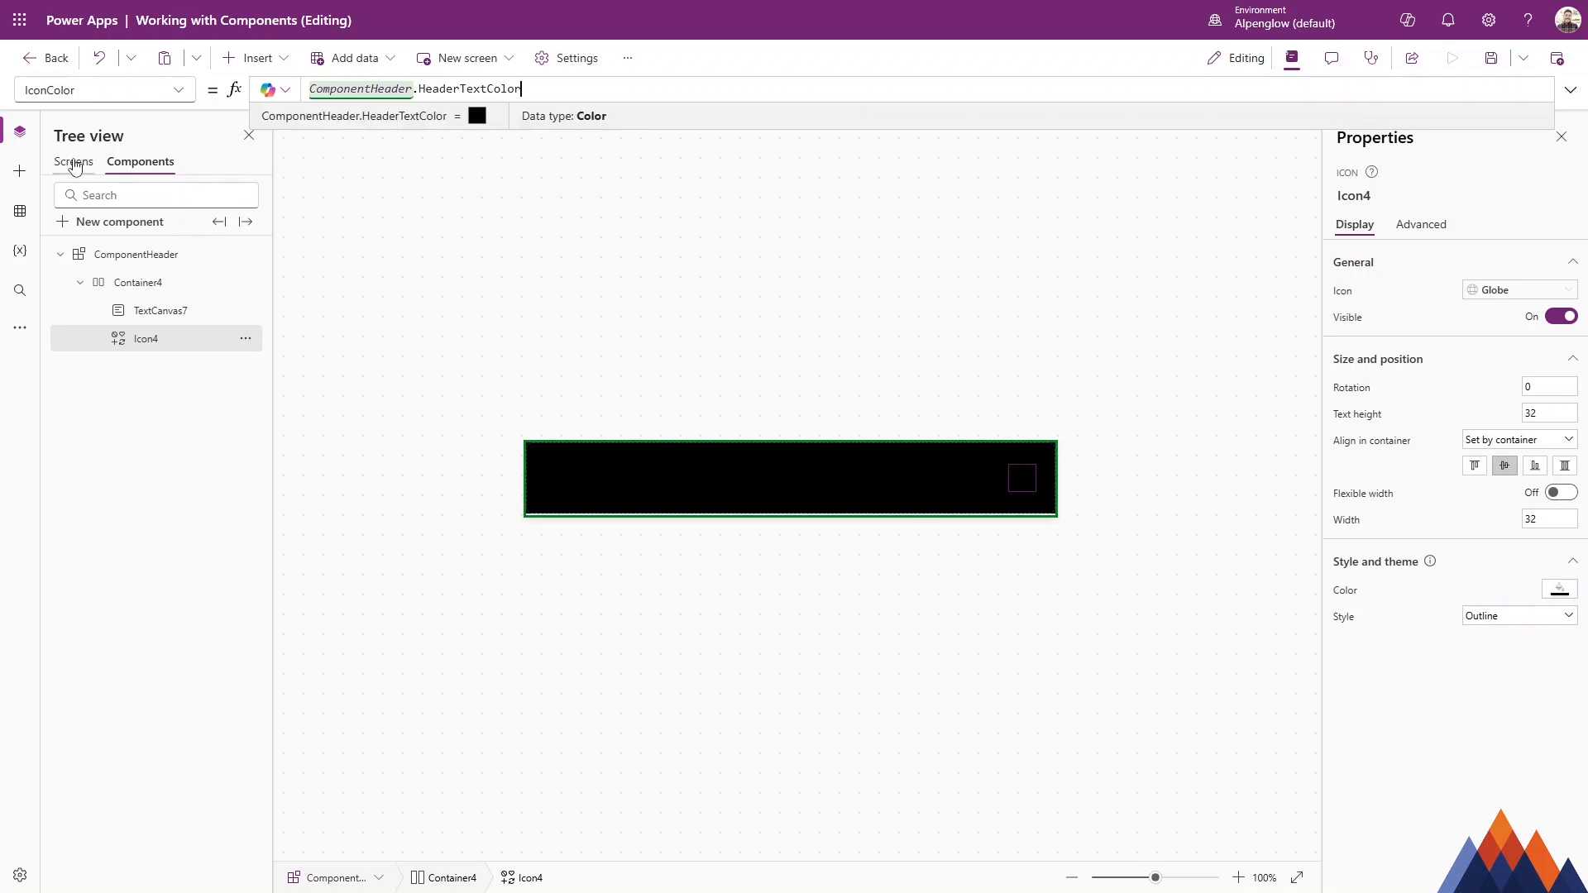
Set the header instance's HeaderTextColor on Screen1 to white.
left_click(74, 163)
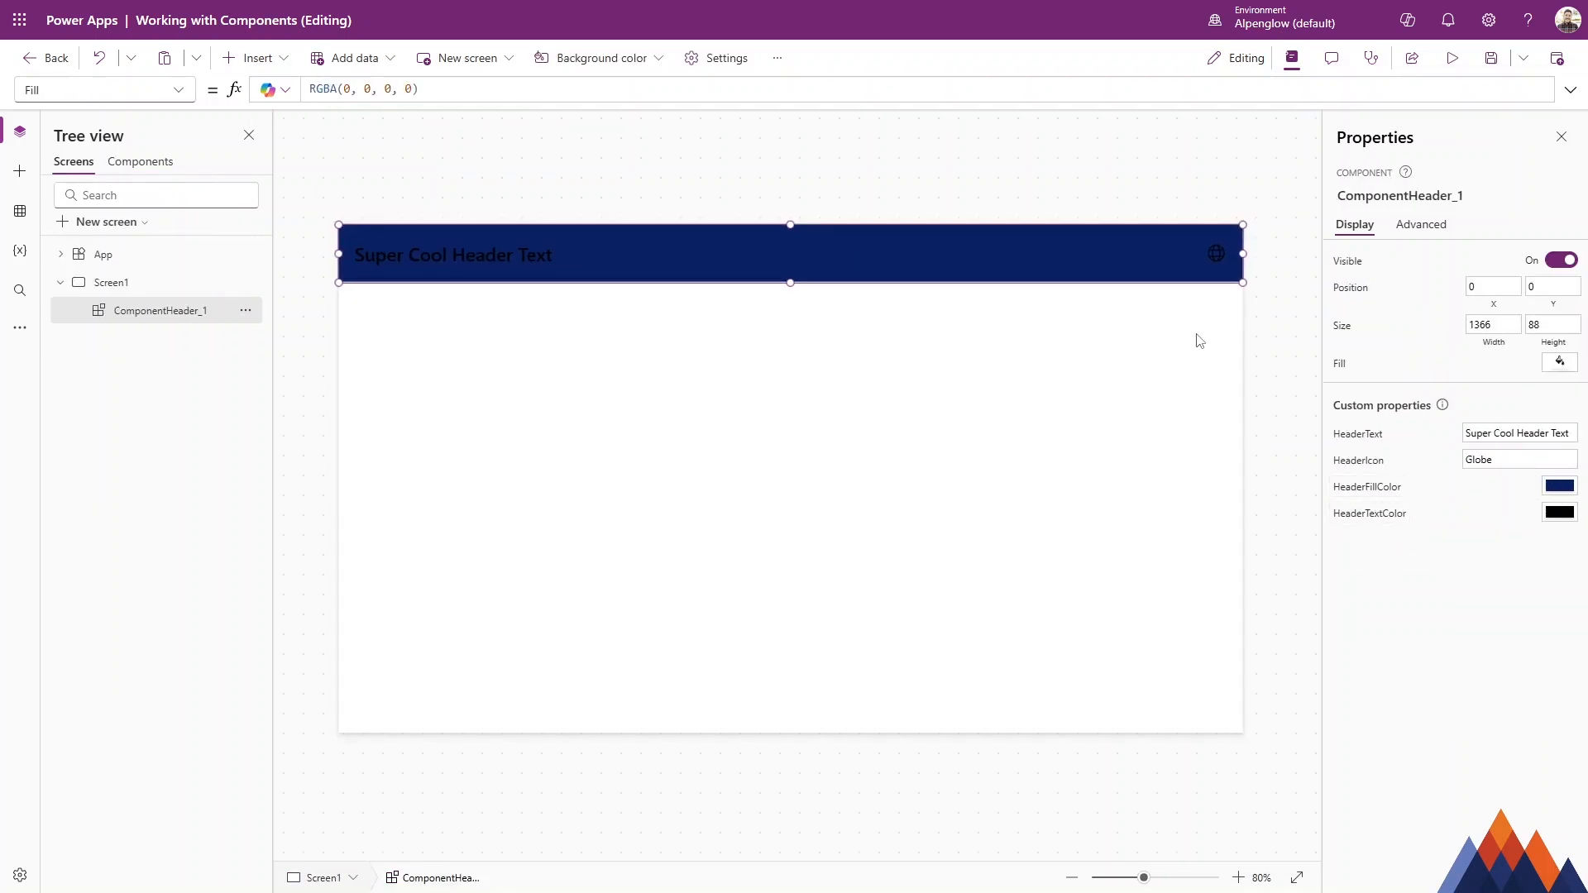
left_click(1560, 511)
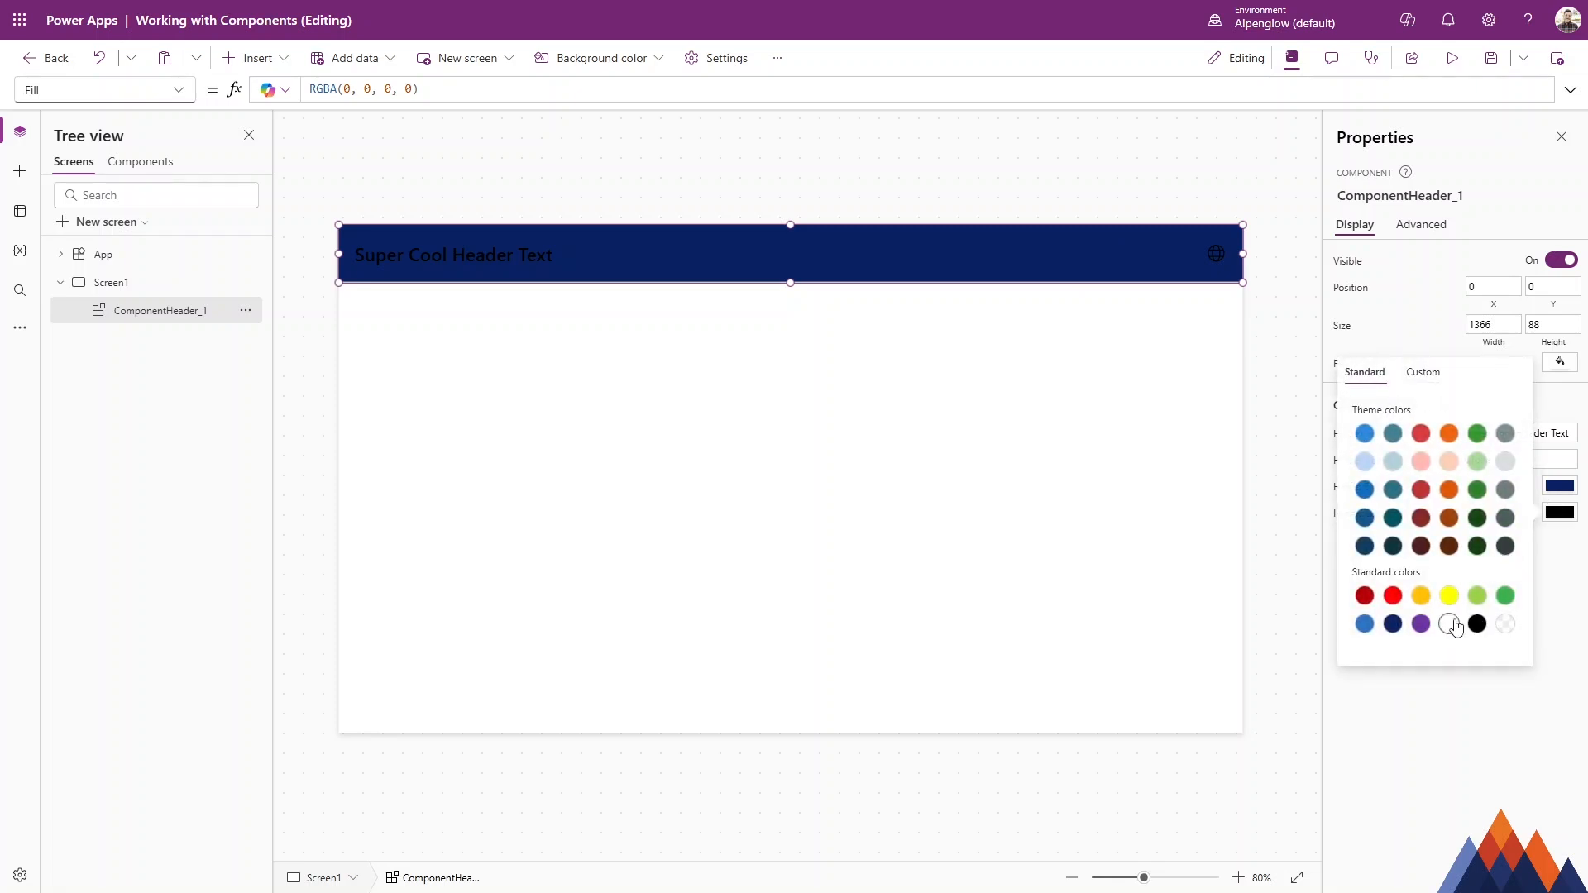
left_click(1450, 627)
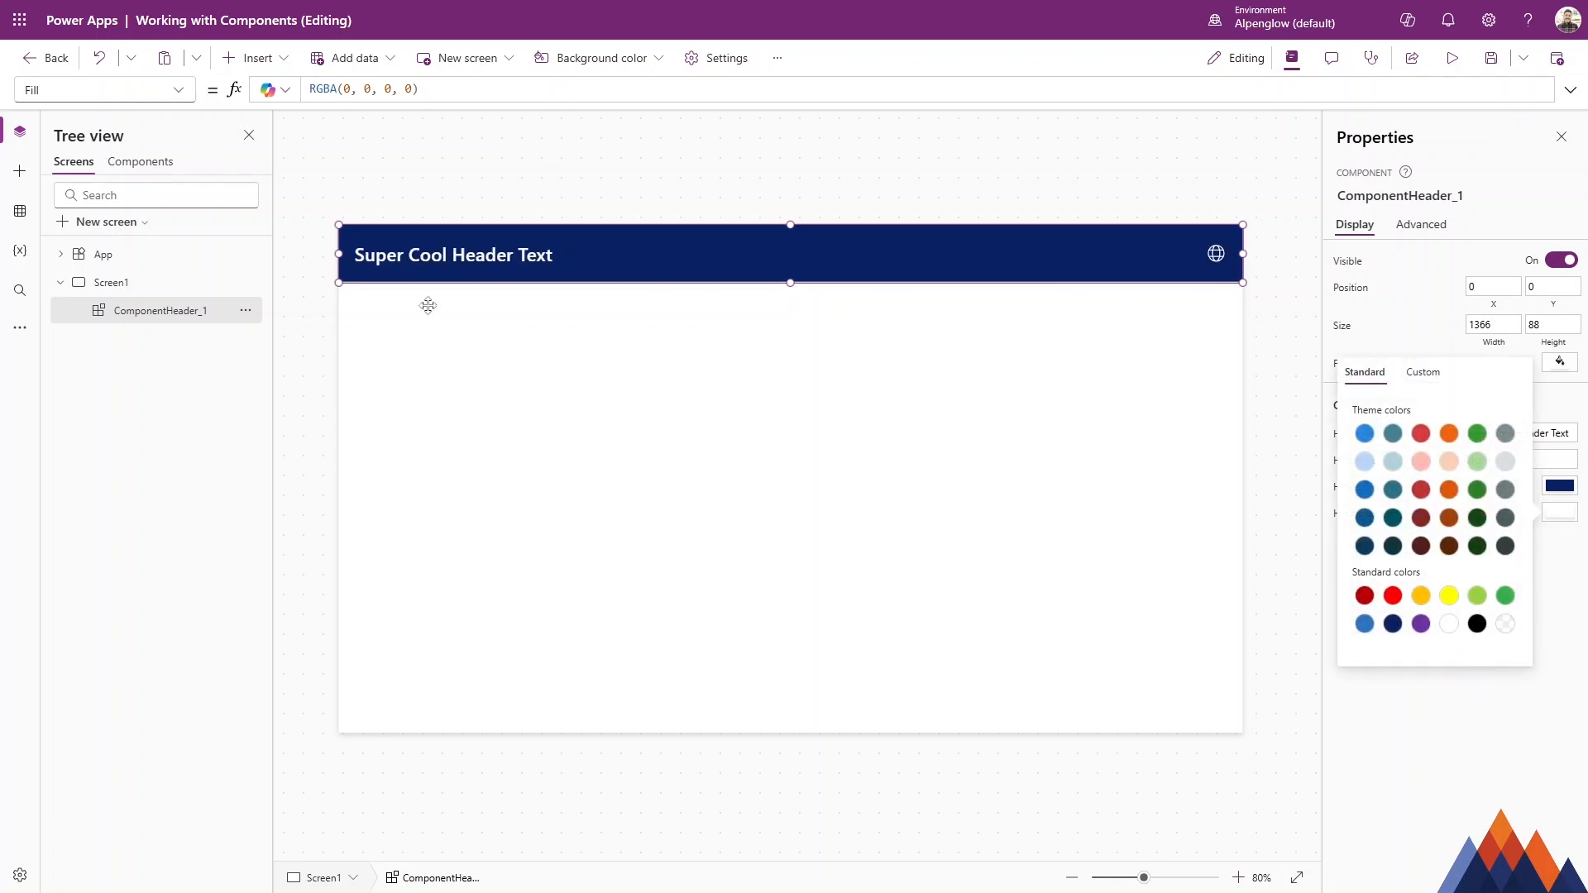
left_click(326, 316)
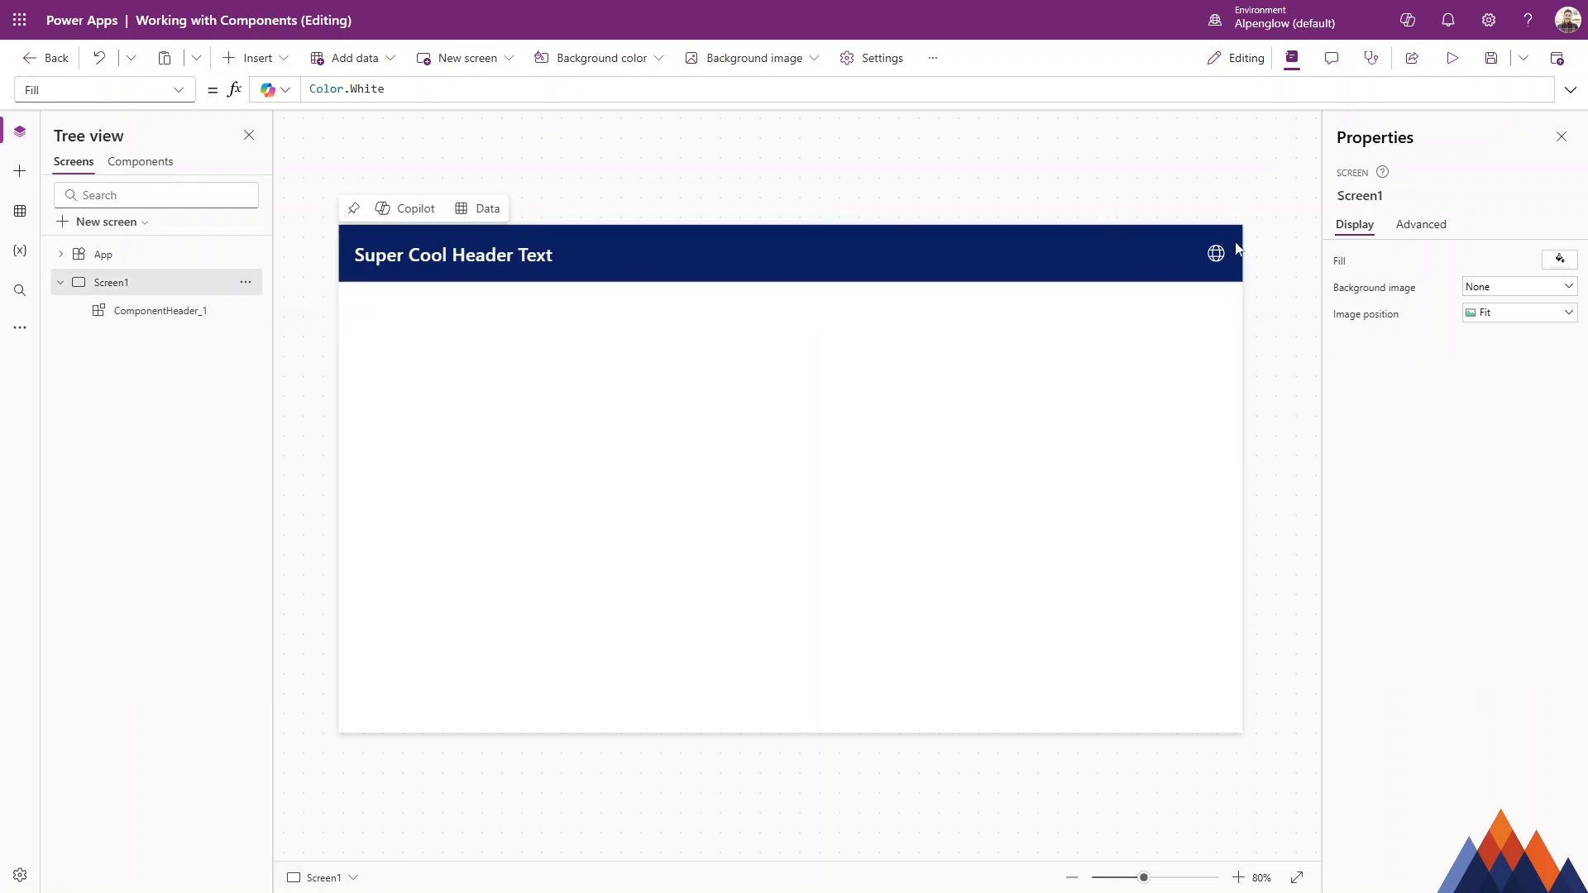
Export the ComponentHeader component to a file and download it.
left_click(748, 245)
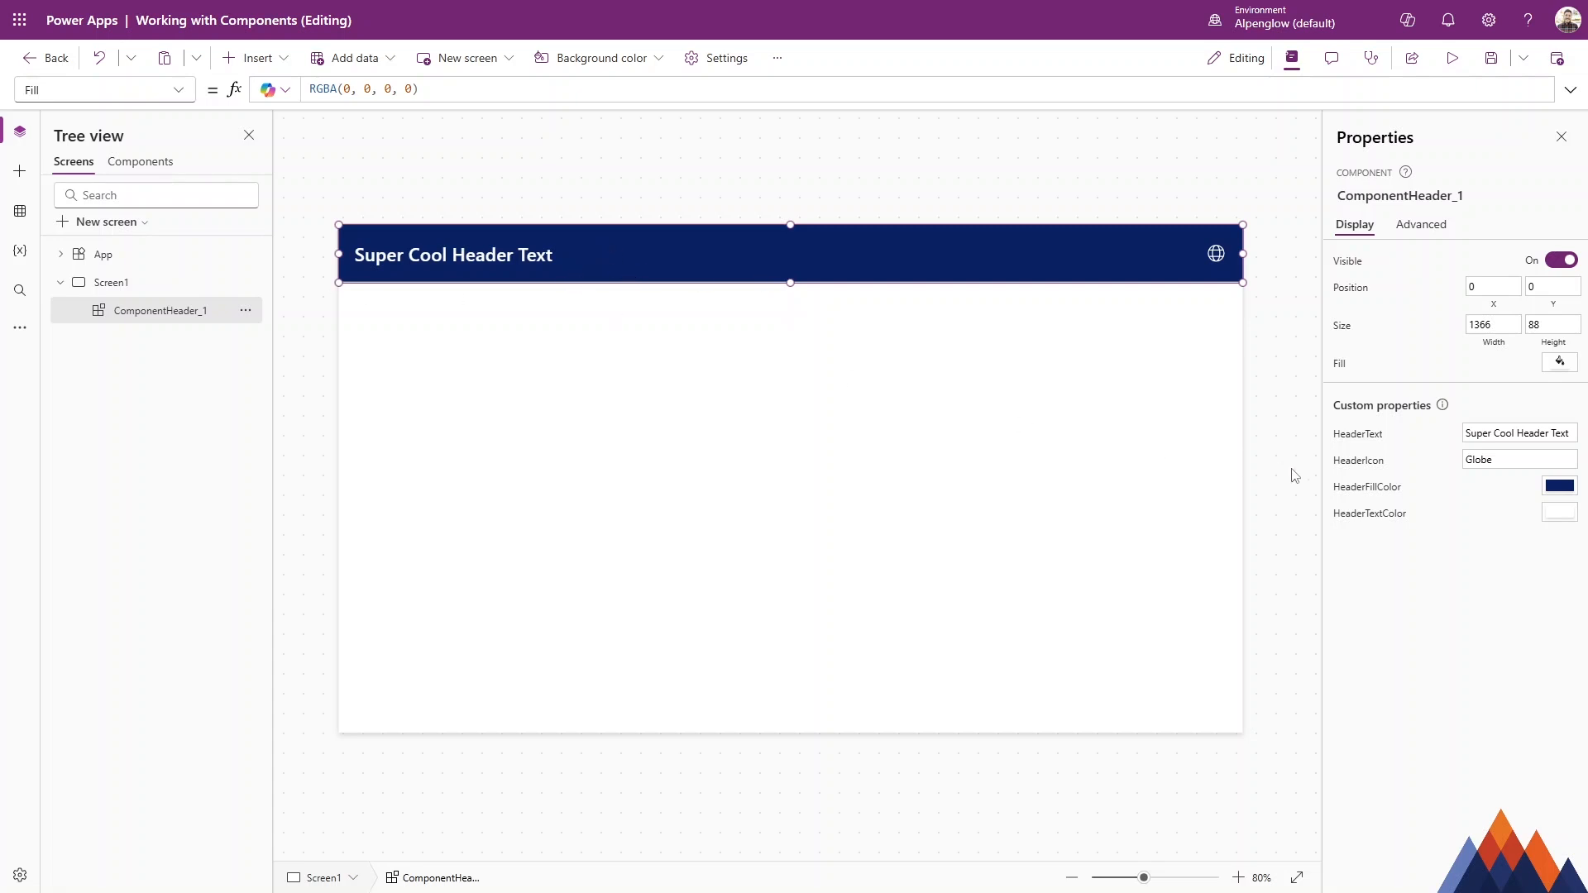
left_click(318, 273)
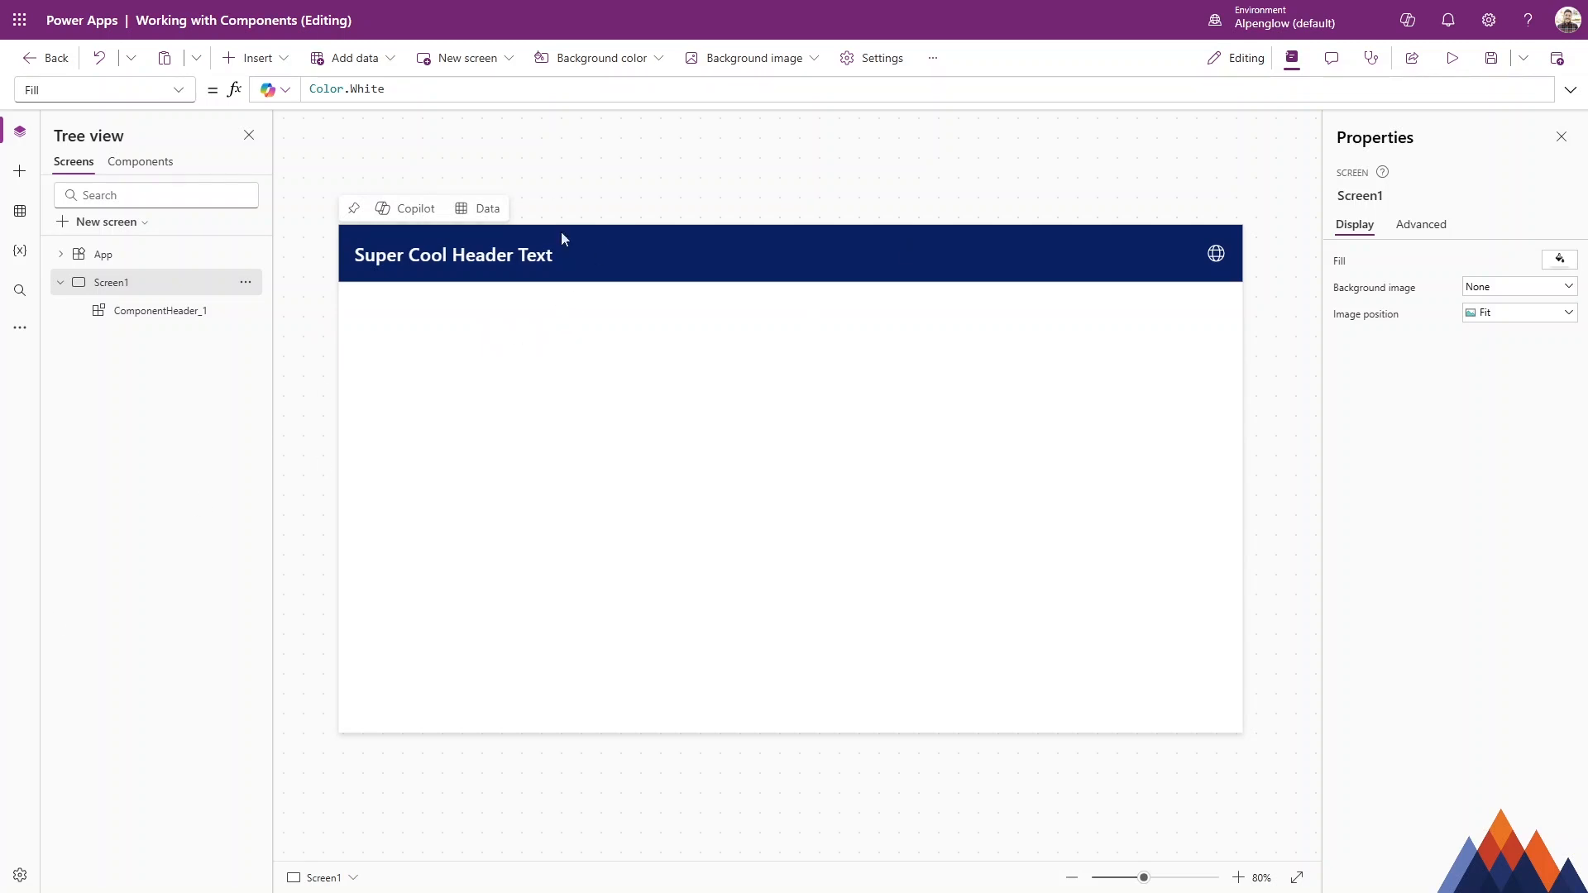
left_click(146, 164)
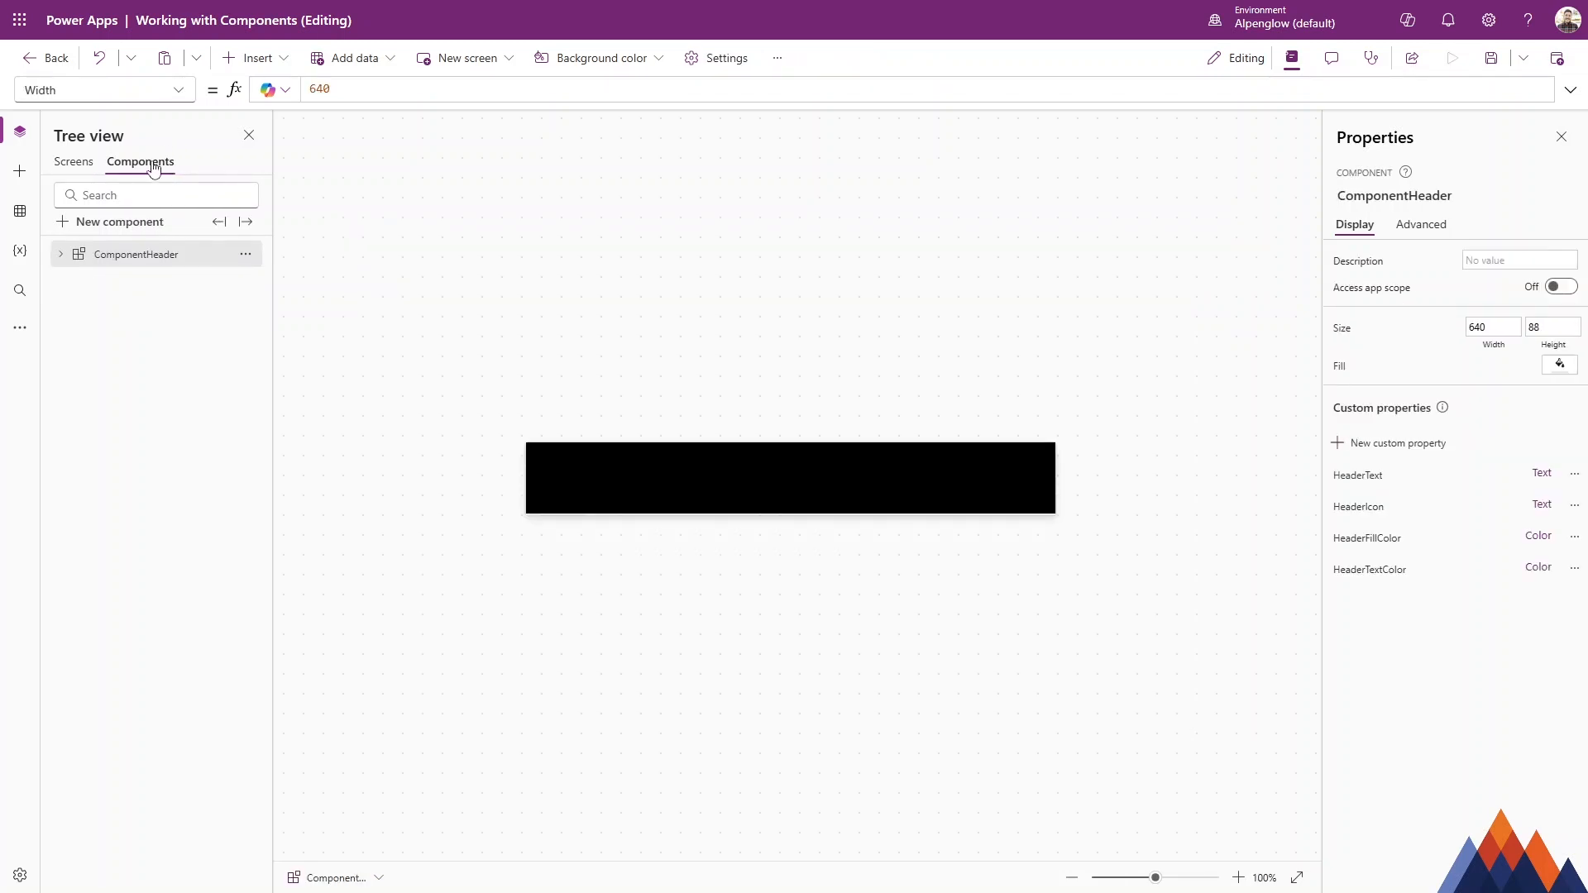
left_click(246, 223)
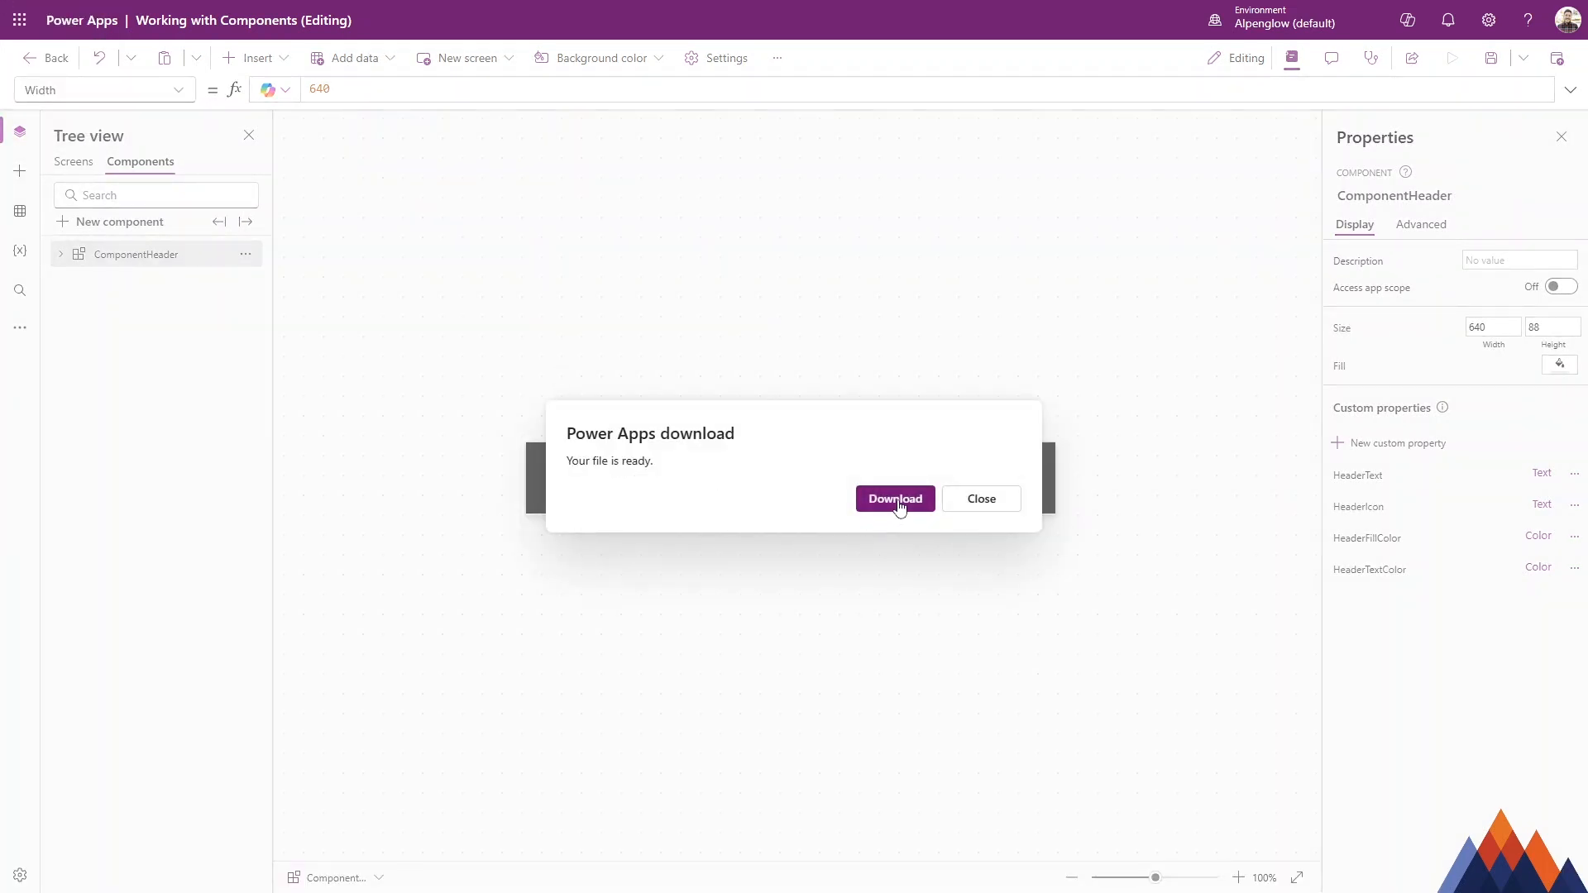
left_click(897, 501)
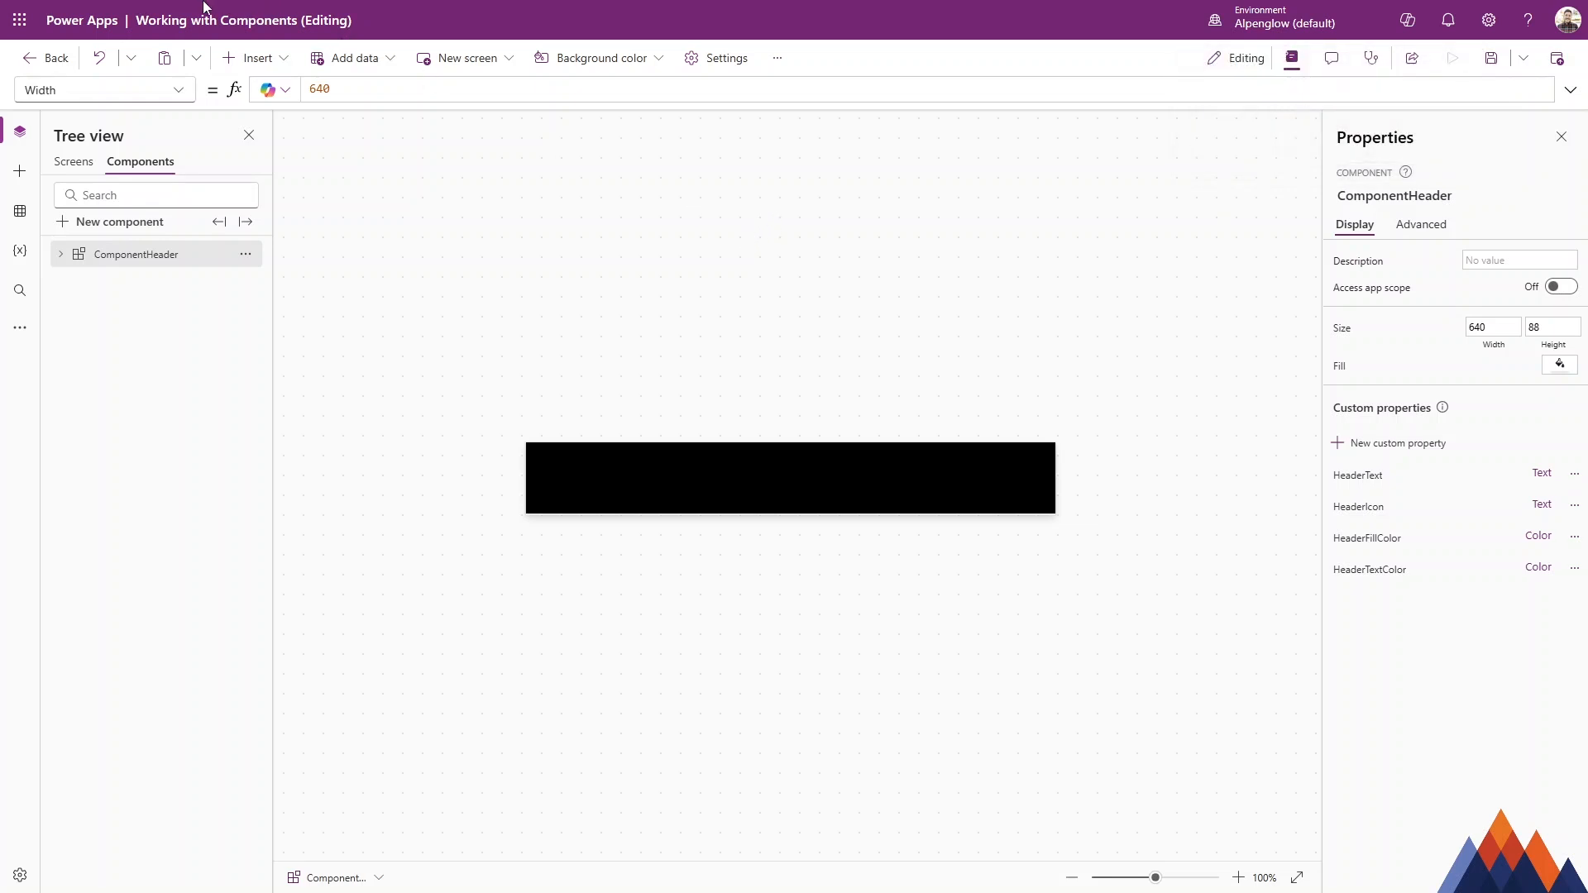
Switch to the other app's browser tab and open the import components panel.
mouse_move(207, 8)
left_click(314, 14)
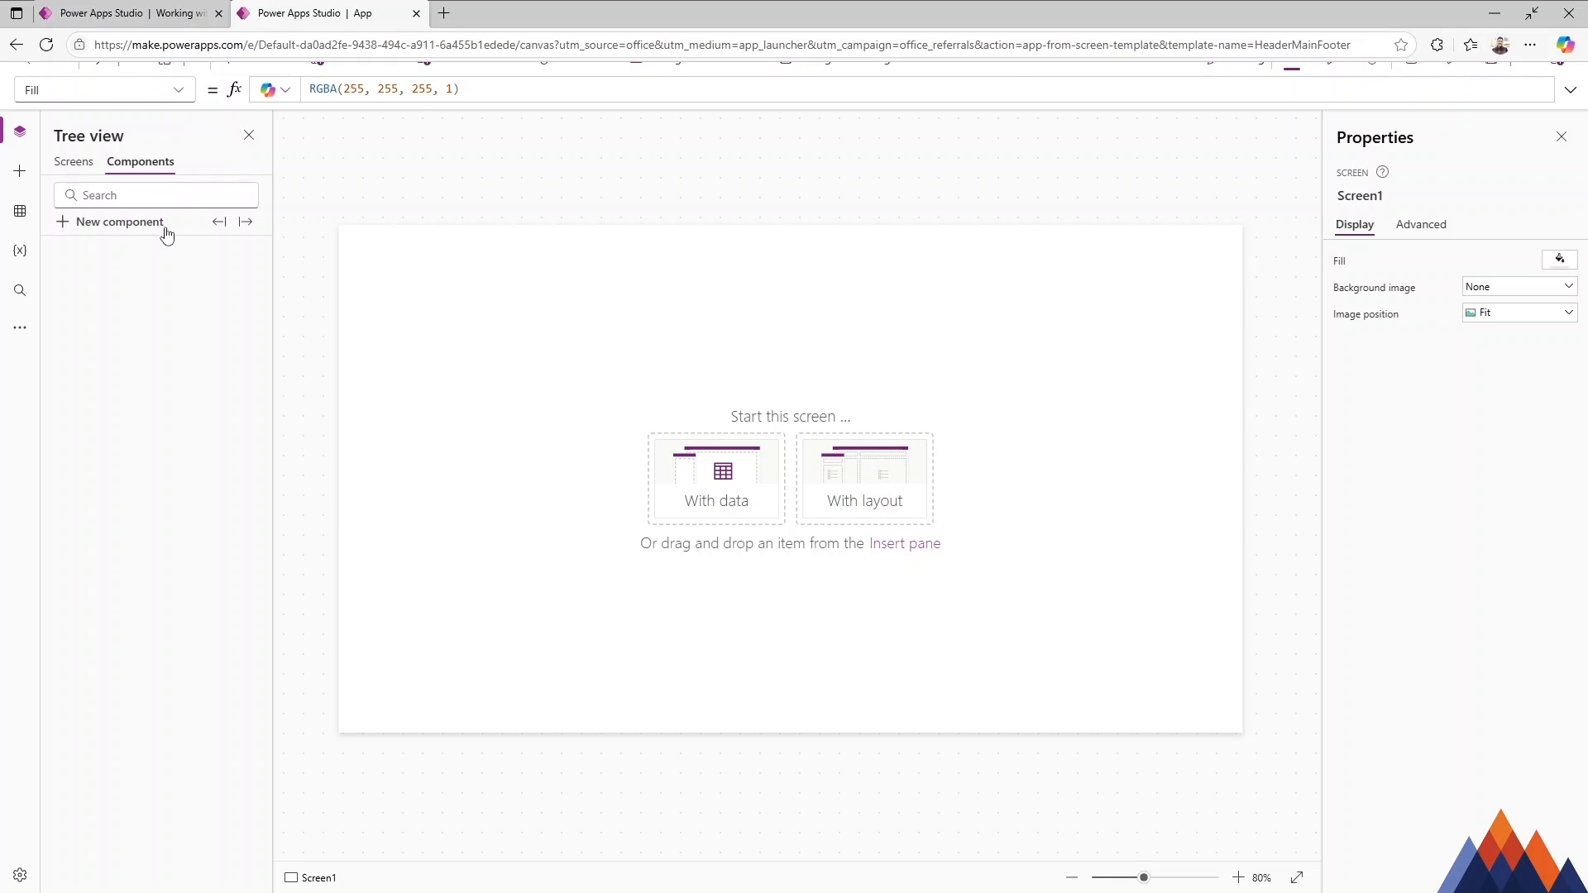
left_click(217, 223)
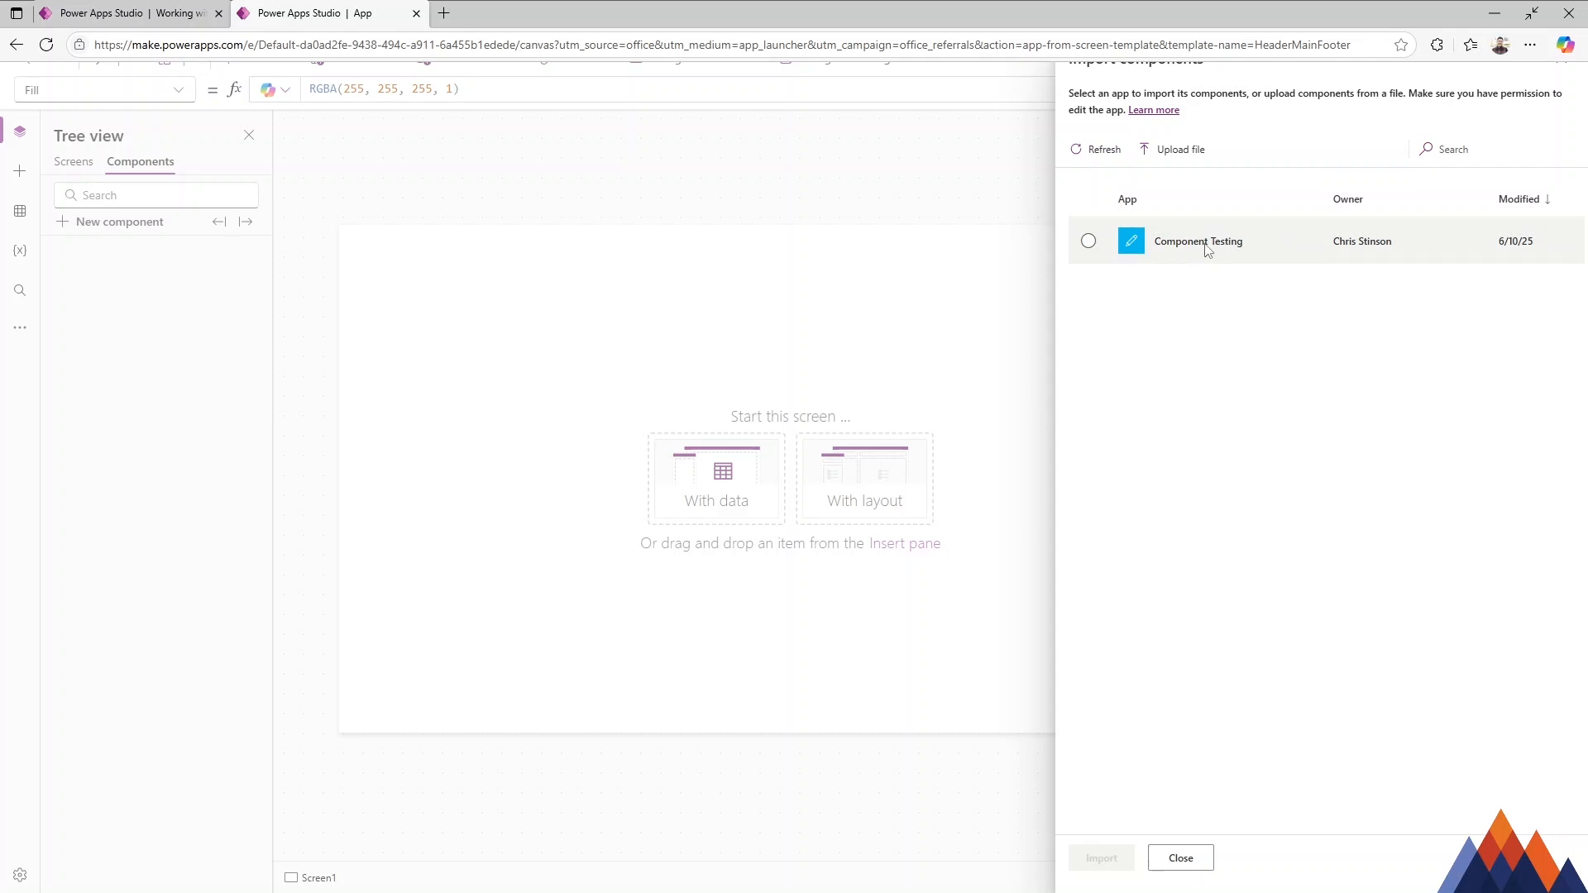
left_click(1089, 241)
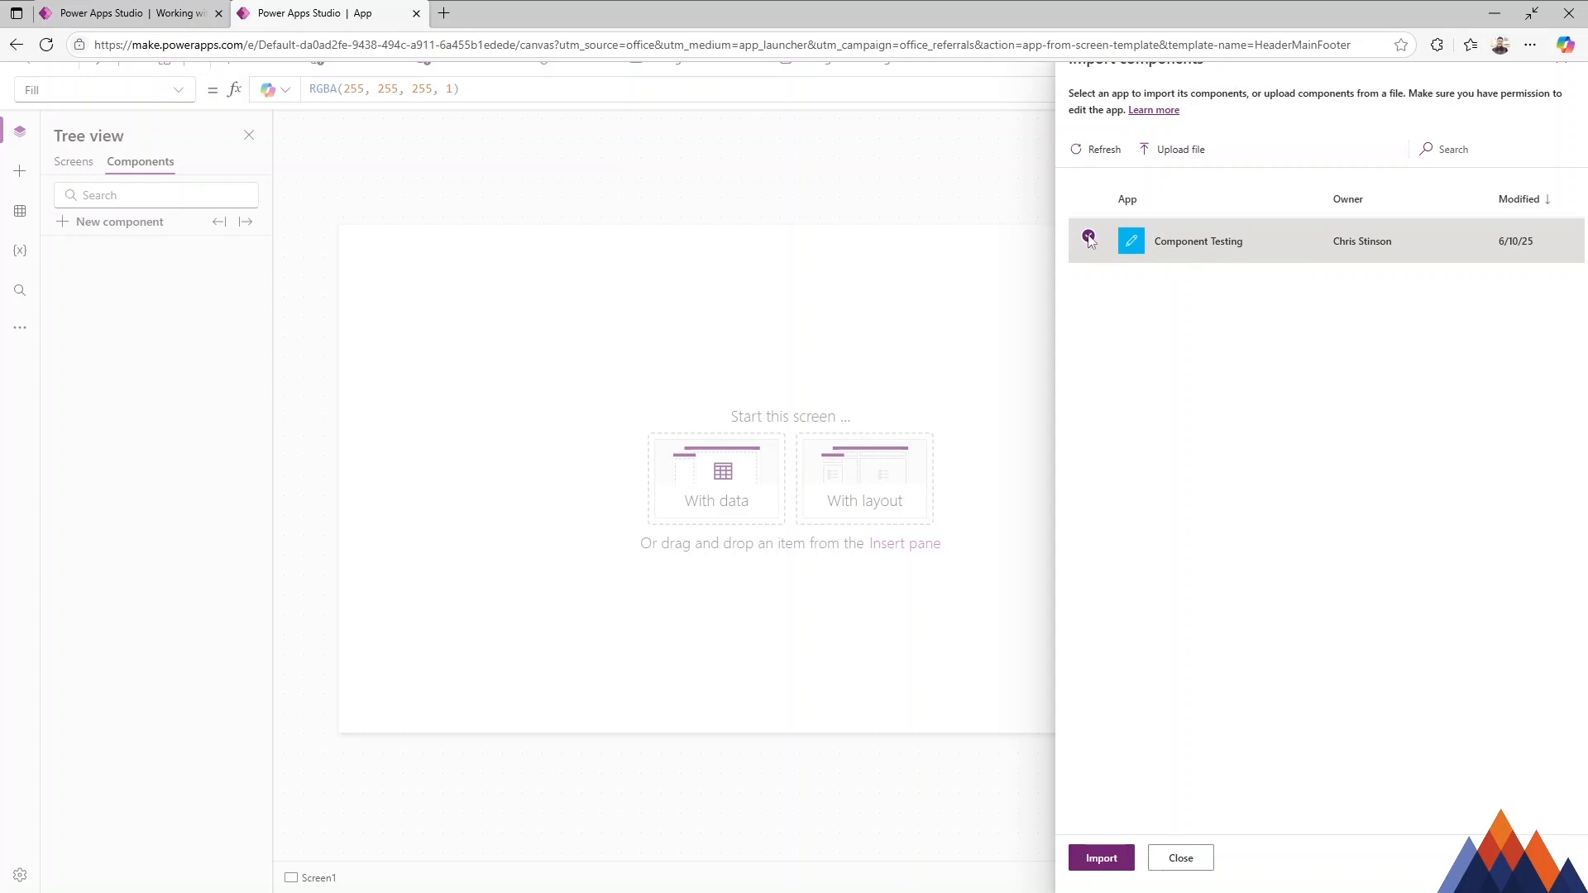
left_click(132, 13)
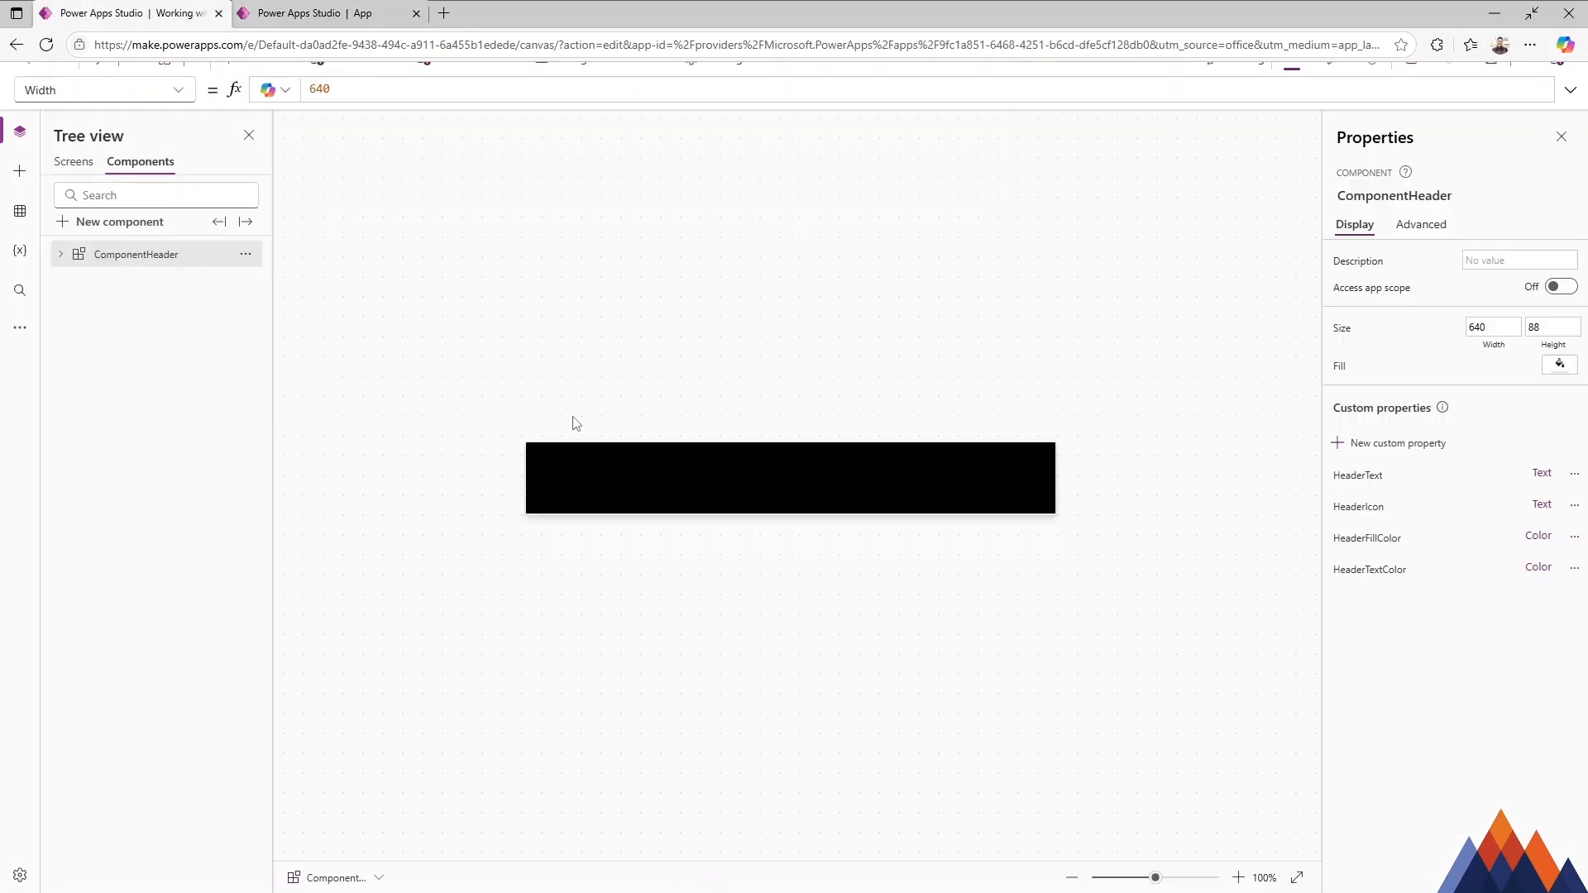
left_click(306, 12)
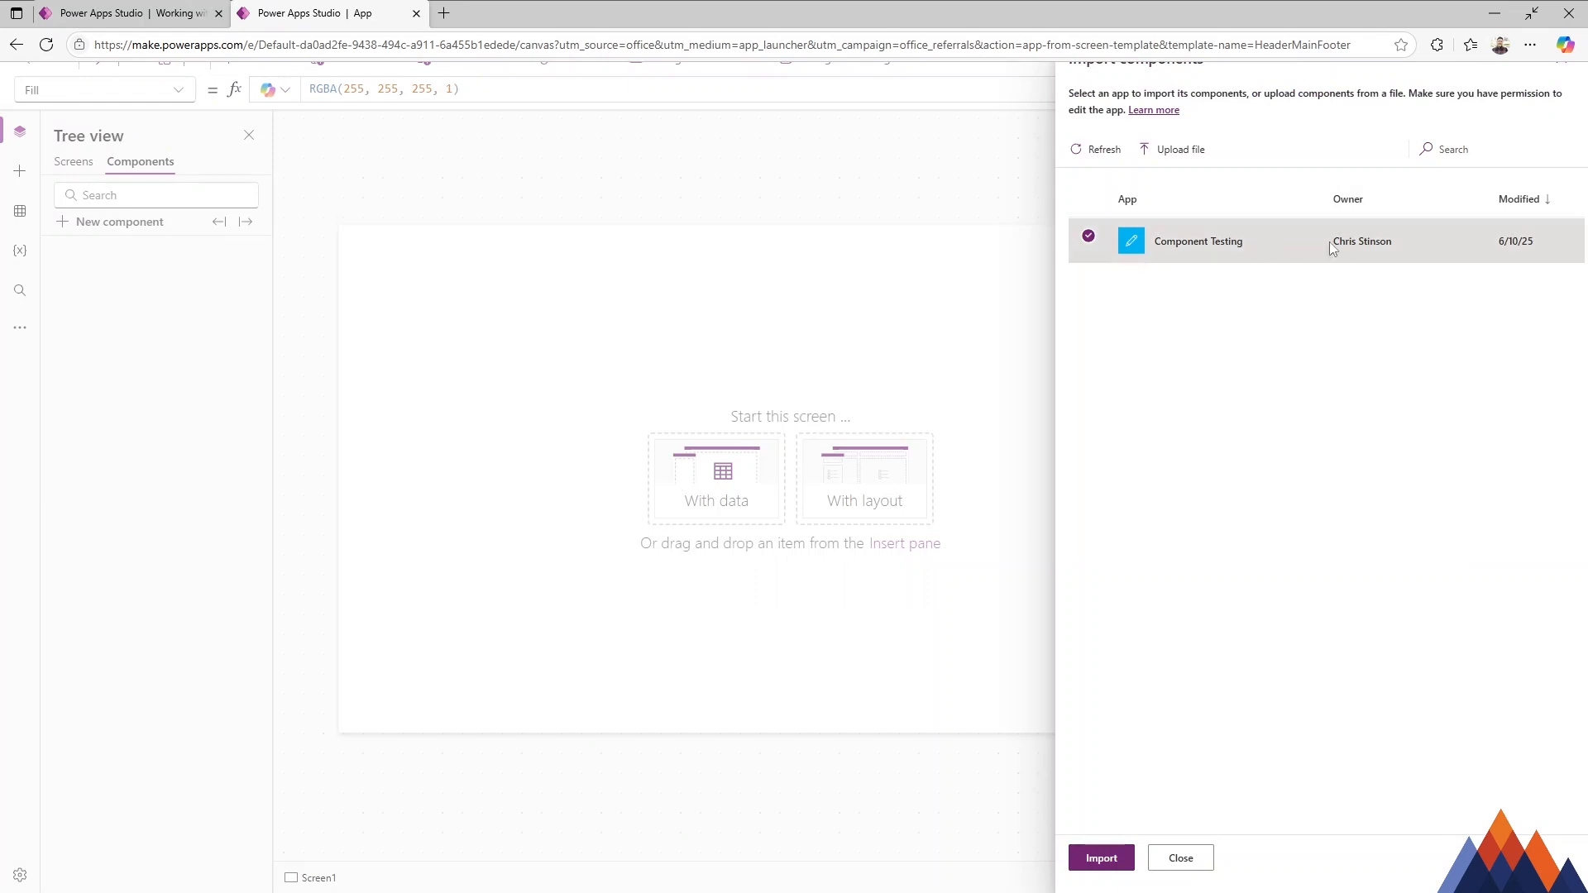
left_click(1089, 236)
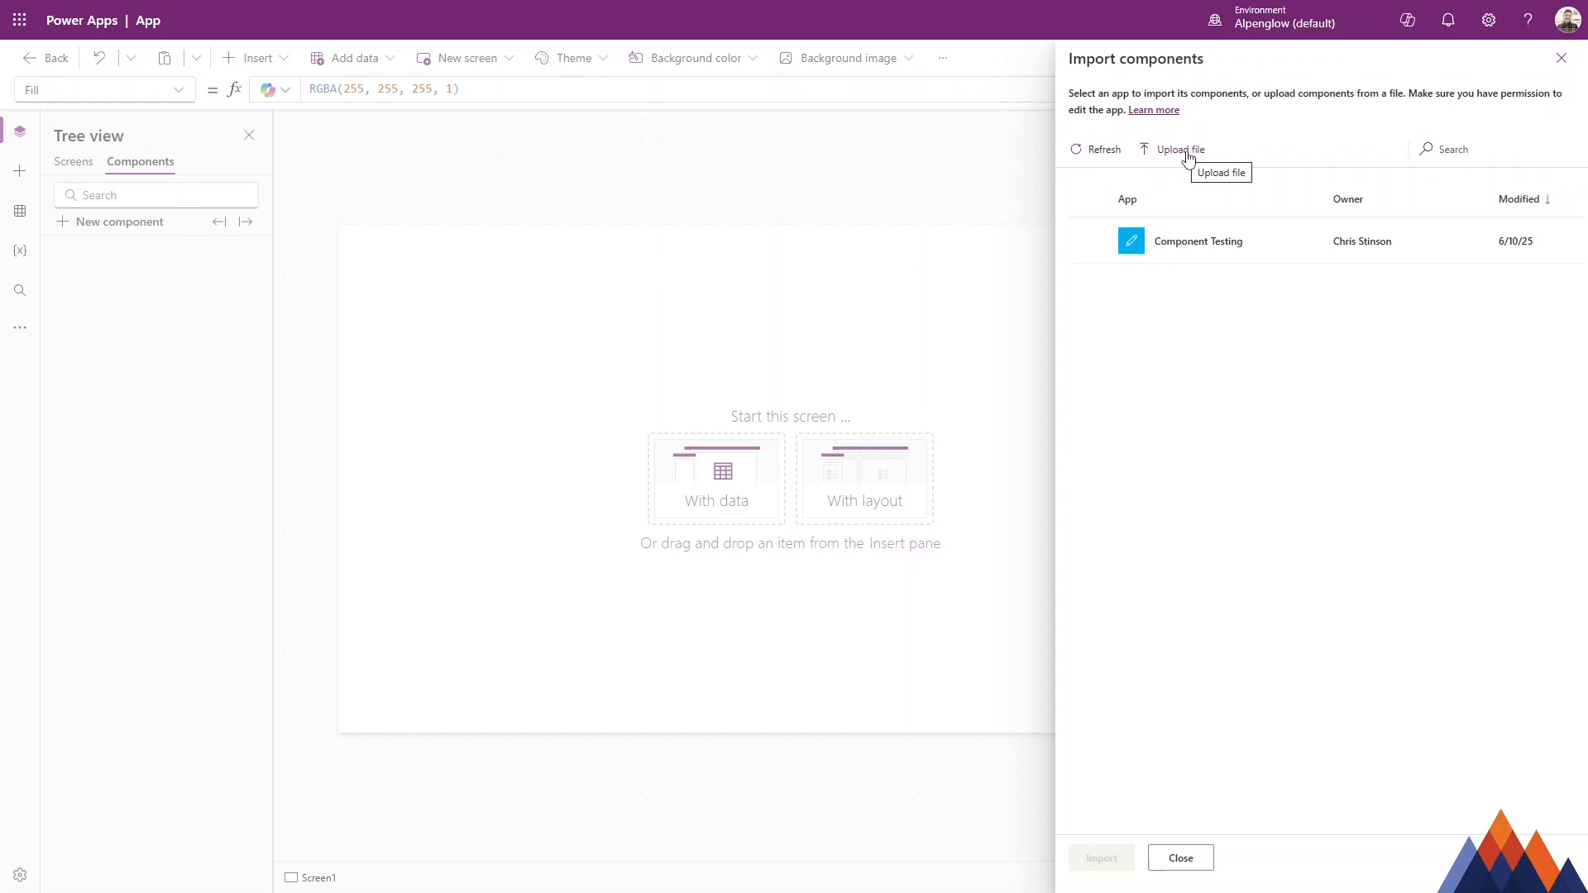
Import ComponentHeader into this app by uploading the exported component file.
left_click(1180, 150)
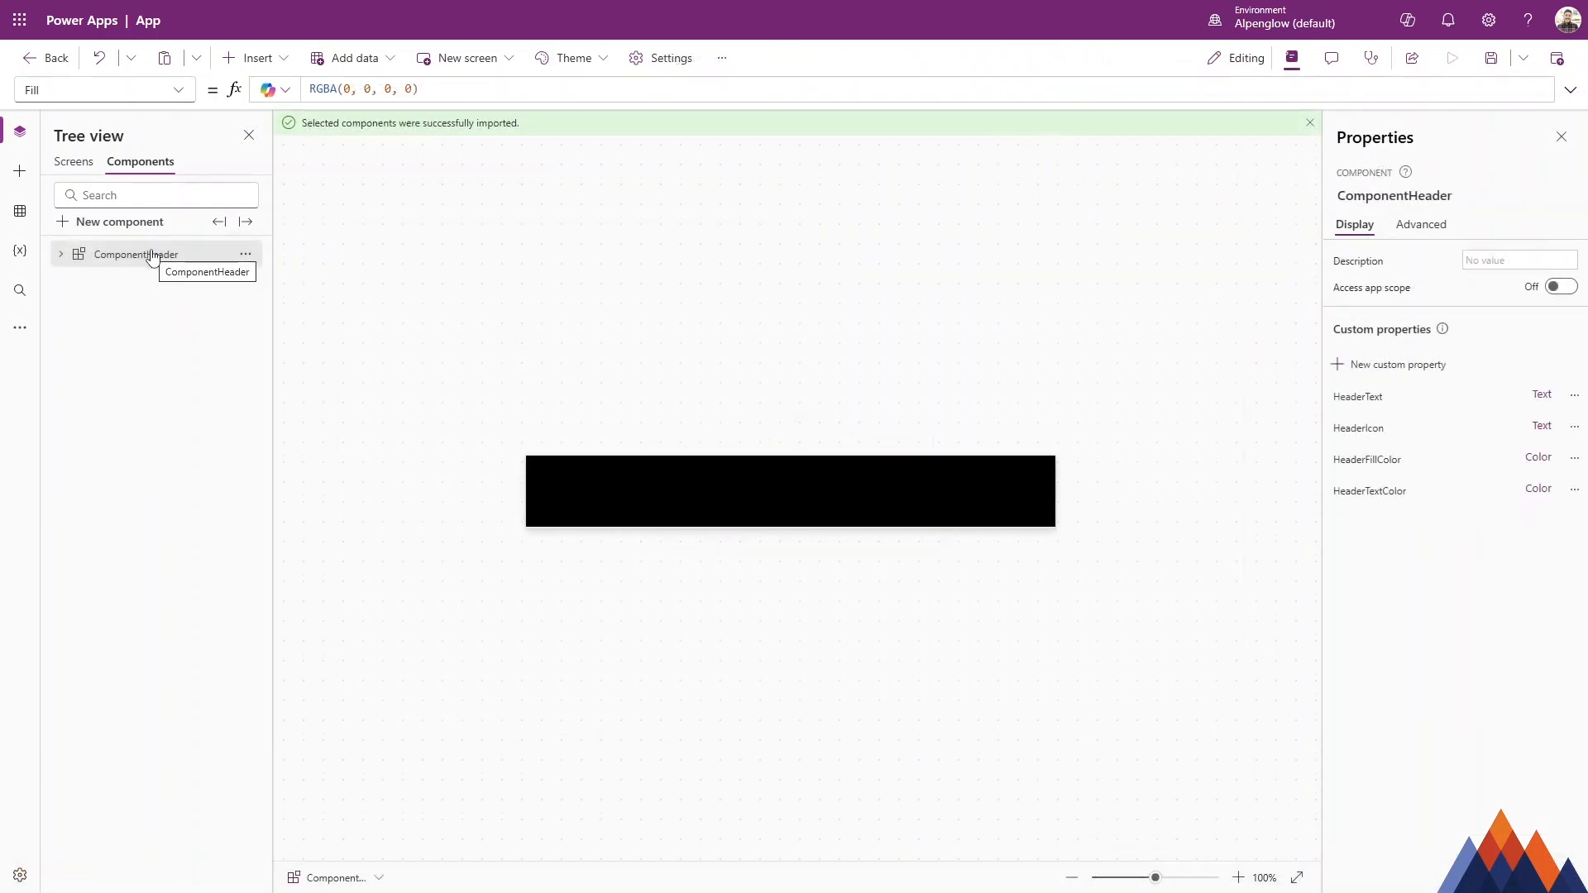
left_click(60, 255)
left_click(60, 257)
Insert the ComponentHeader component at the top of Screen1.
left_click(76, 164)
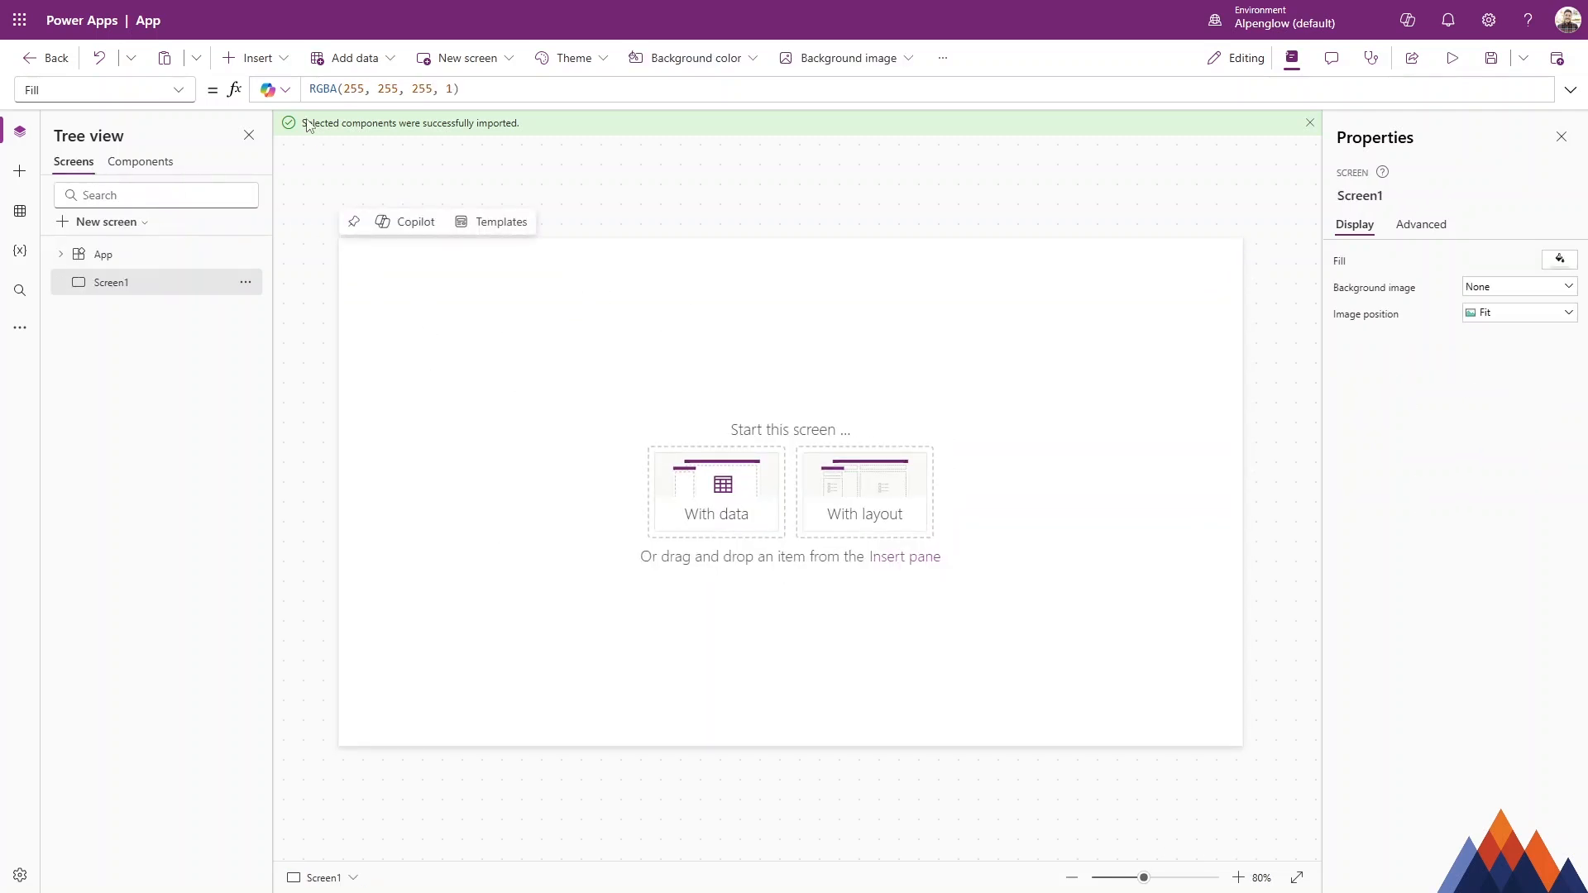
left_click(253, 58)
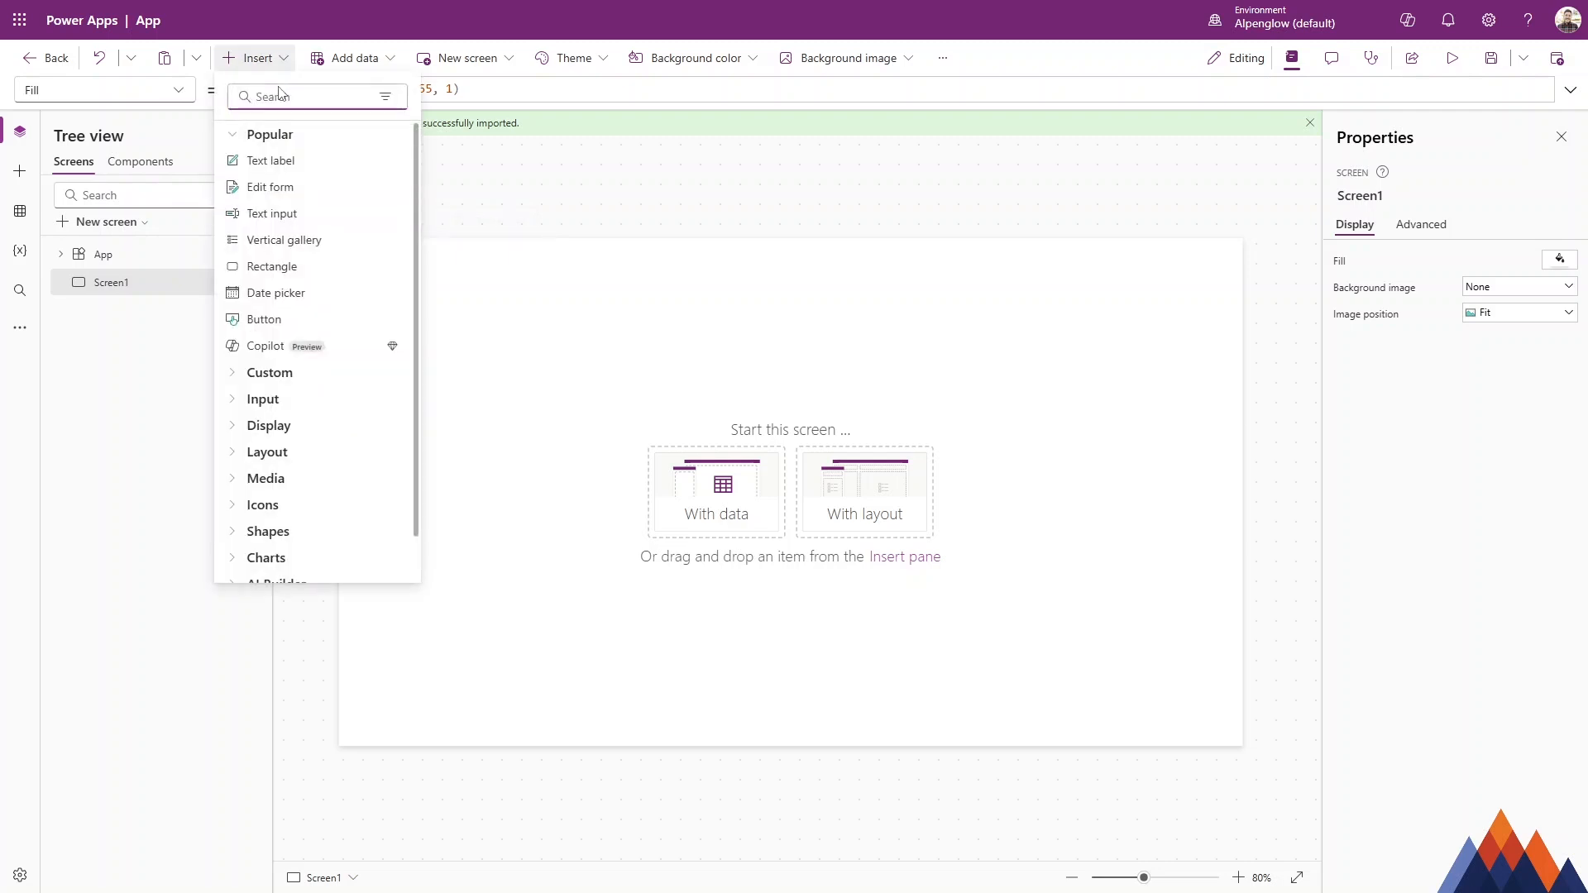
type("com")
left_click(304, 163)
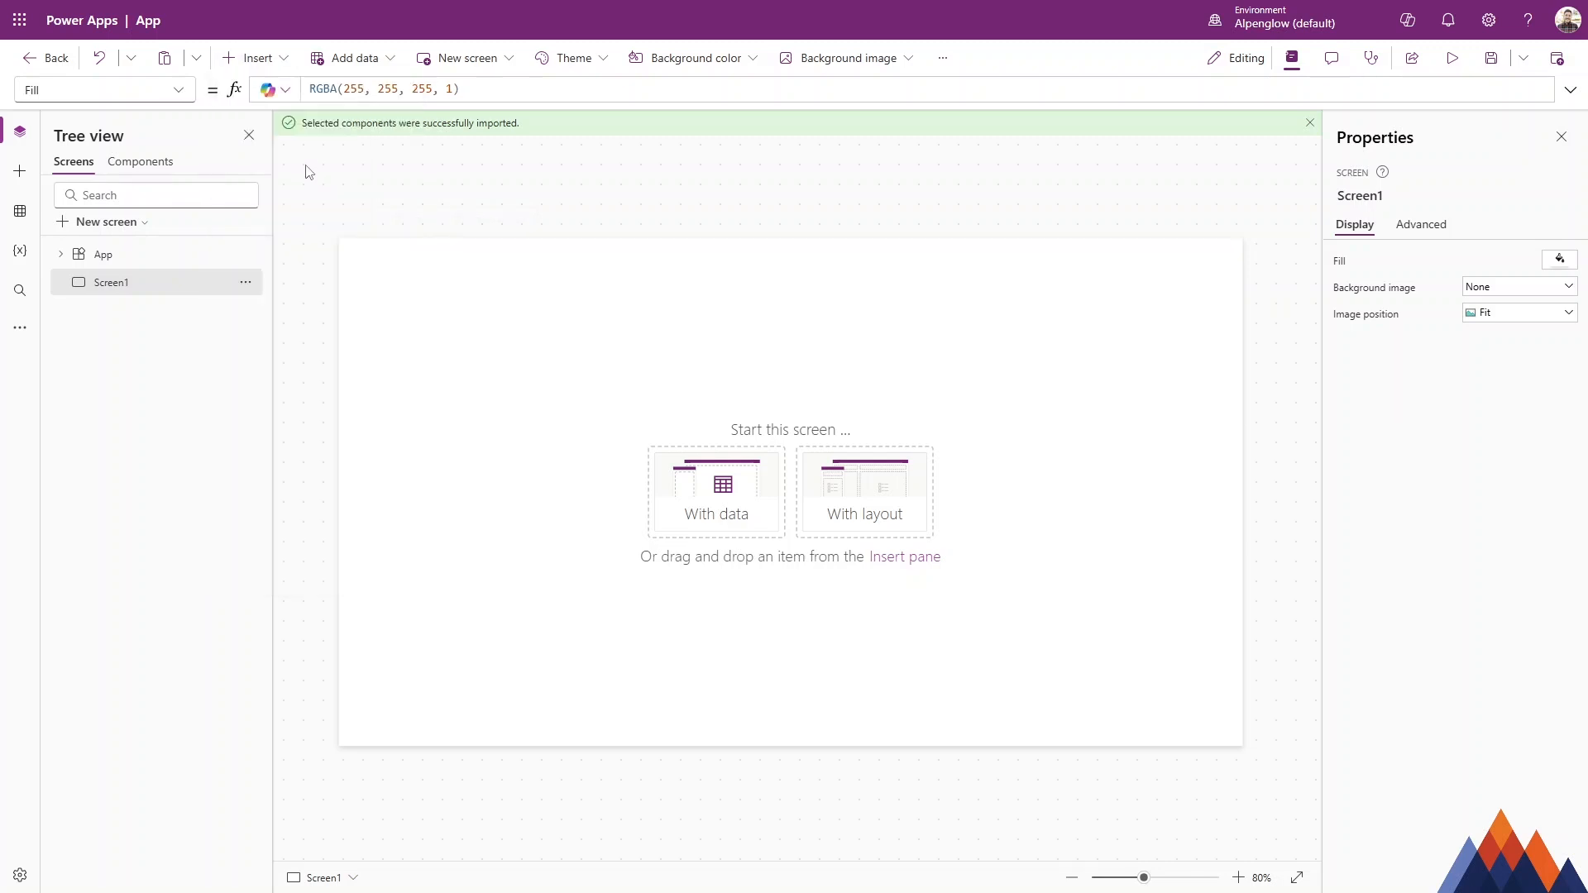
left_click_drag(773, 272, 1332, 260)
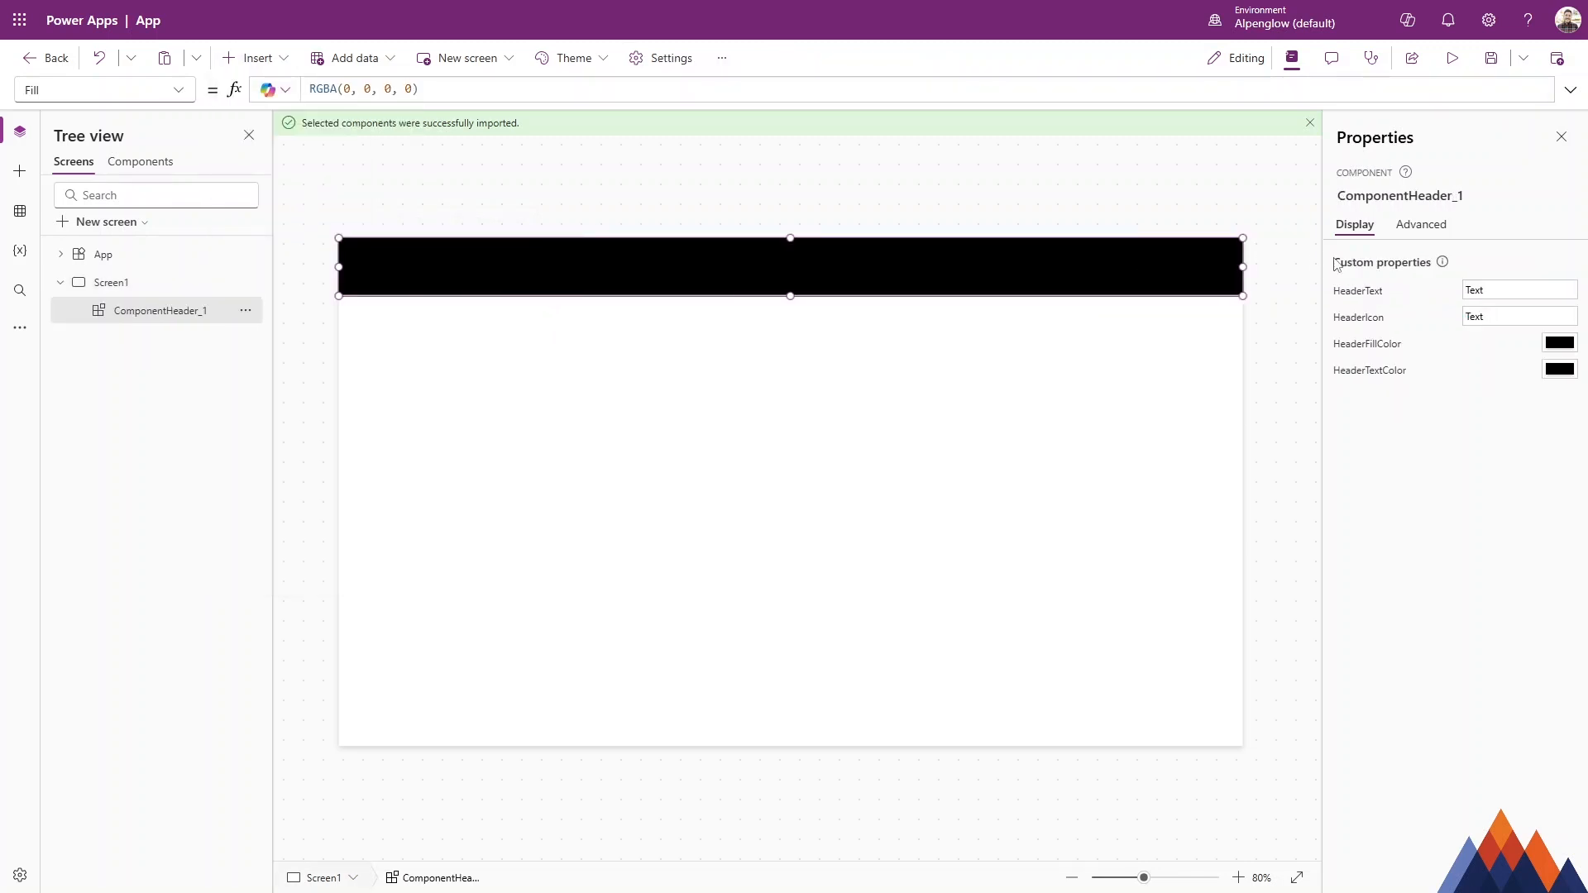
Set the header instance's HeaderFillColor to blue and HeaderTextColor to white.
left_click(1559, 343)
left_click(1449, 440)
left_click(1559, 369)
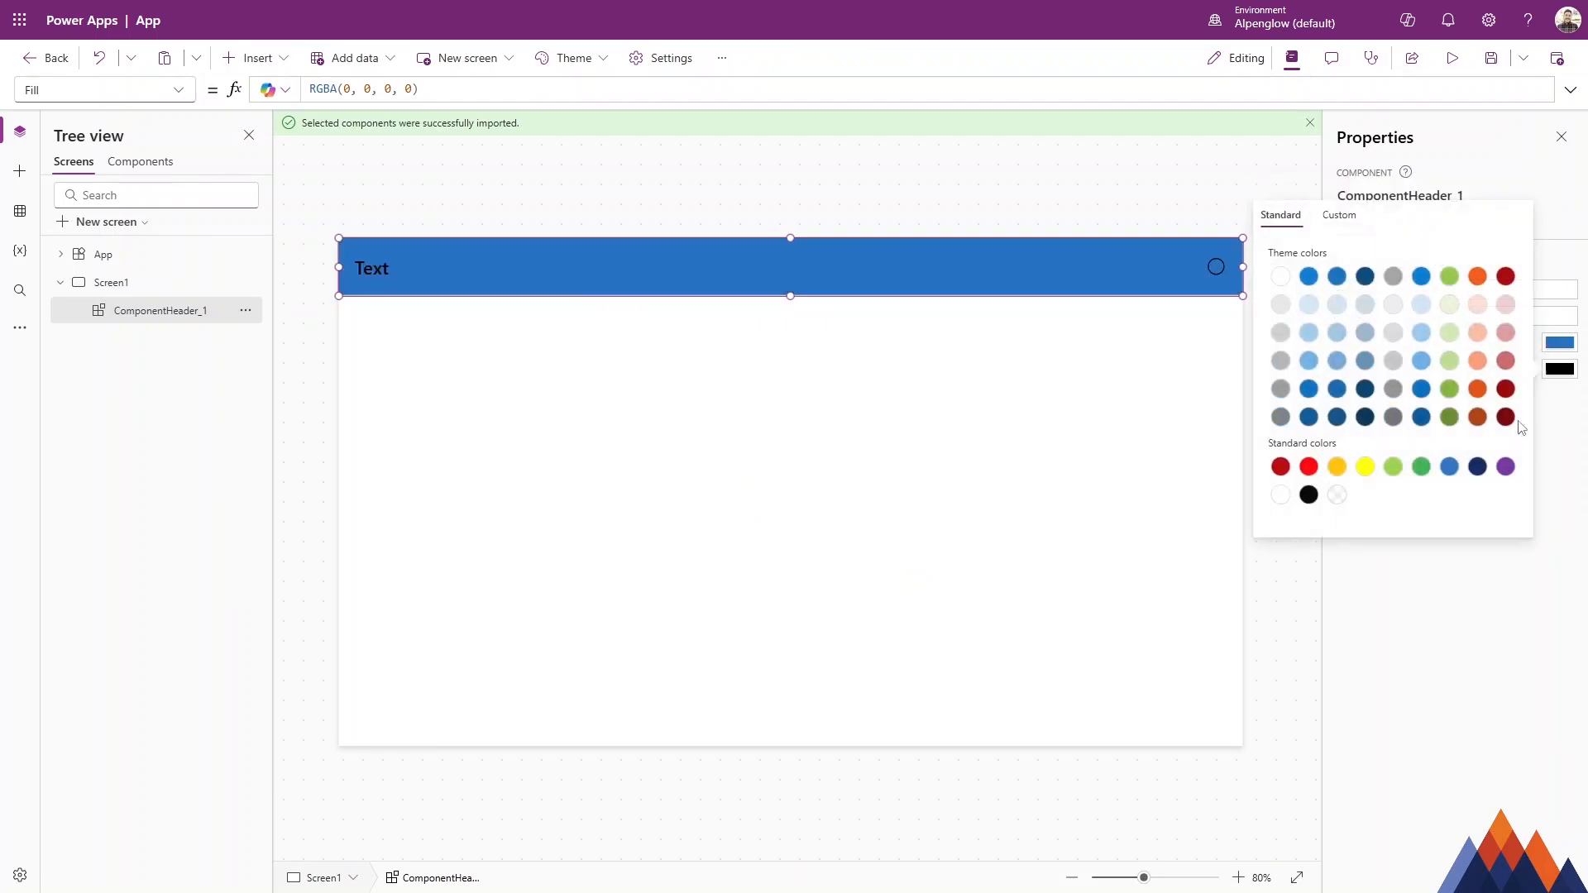
left_click(1280, 494)
left_click(1540, 567)
Set the header instance's HeaderText to Awesome Header and HeaderIcon to Add.
left_click_drag(1507, 291, 1304, 292)
type("Awesome Header")
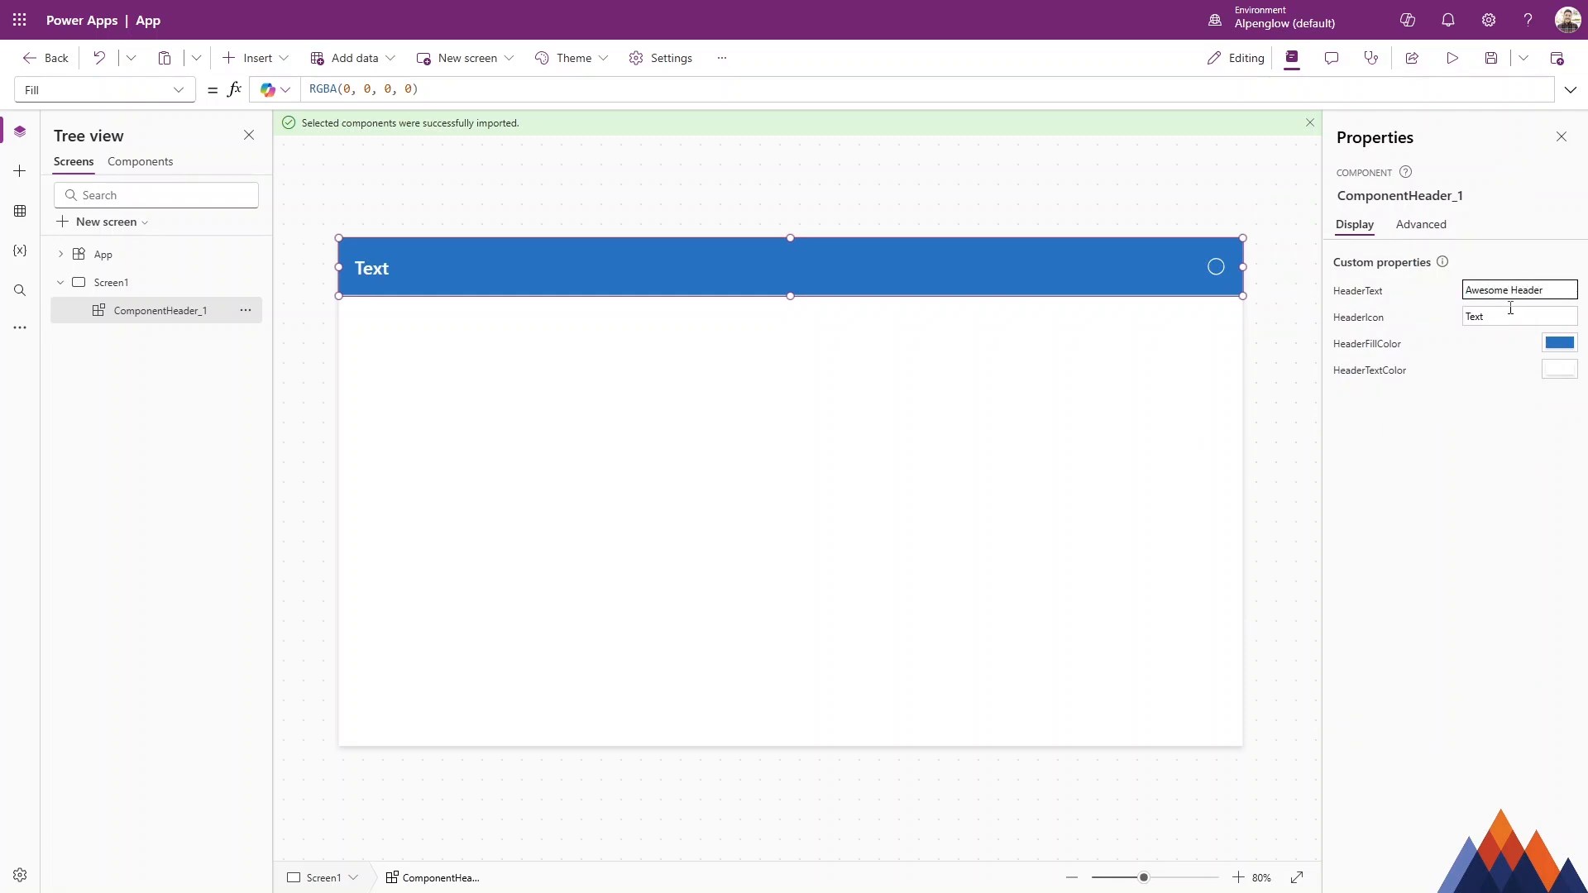
left_click_drag(1512, 317, 1349, 314)
type("Add")
left_click(1419, 472)
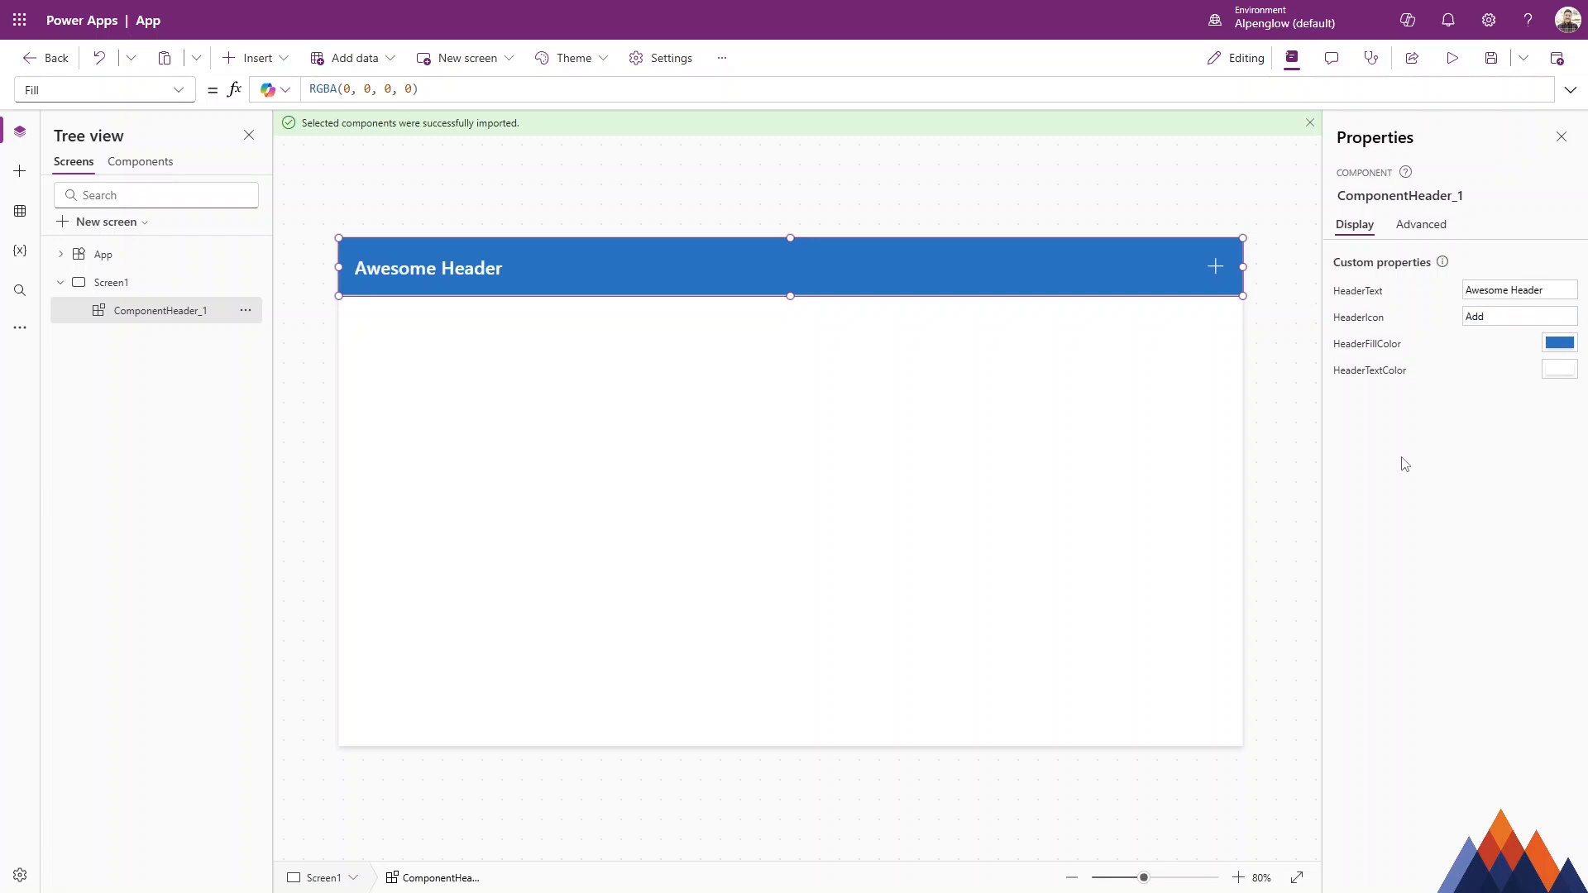